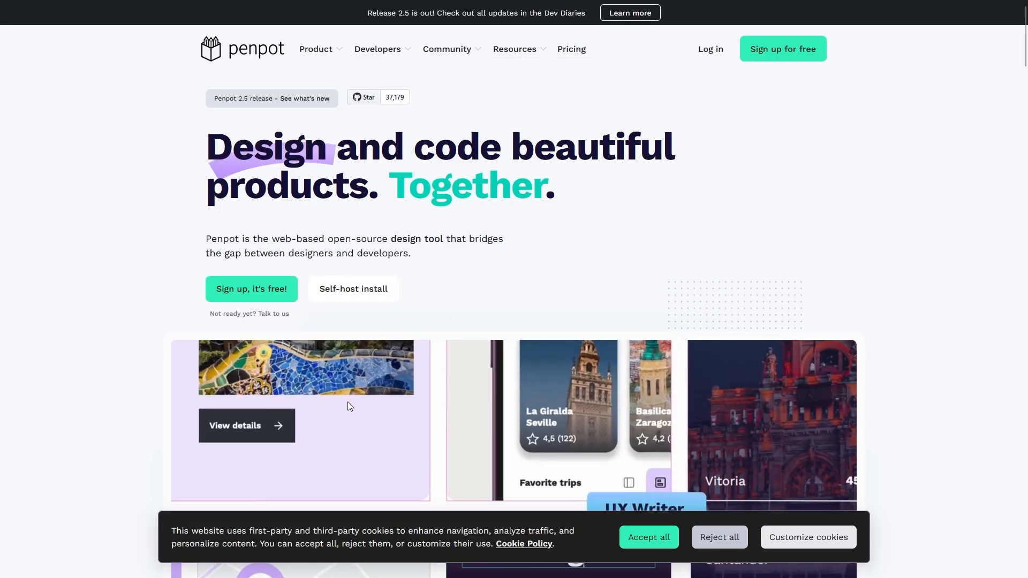
- Start the free sign-up, accept all cookies, and create the account after agreeing to the terms of service and privacy policy
left_click(271, 297)
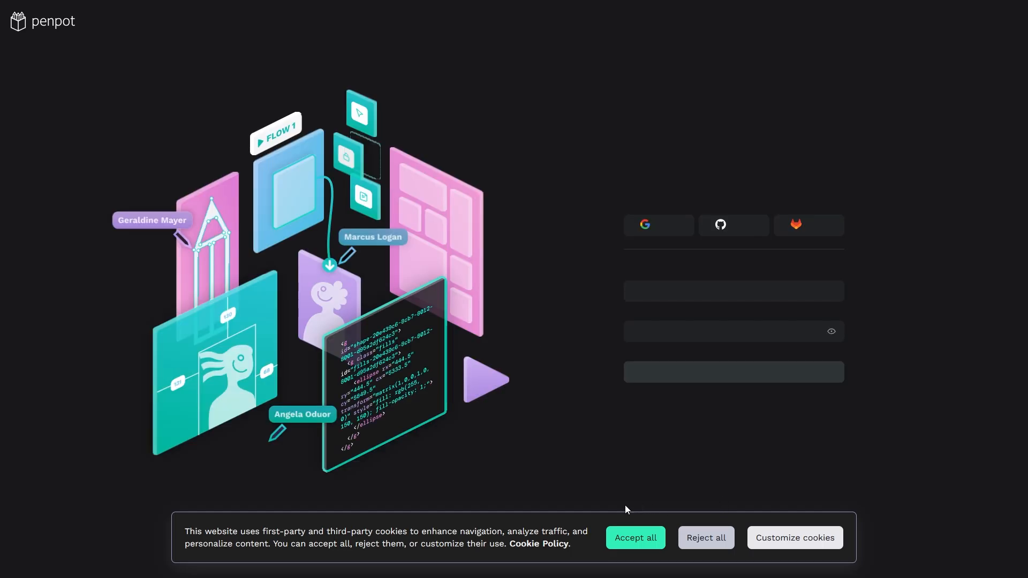
left_click(629, 533)
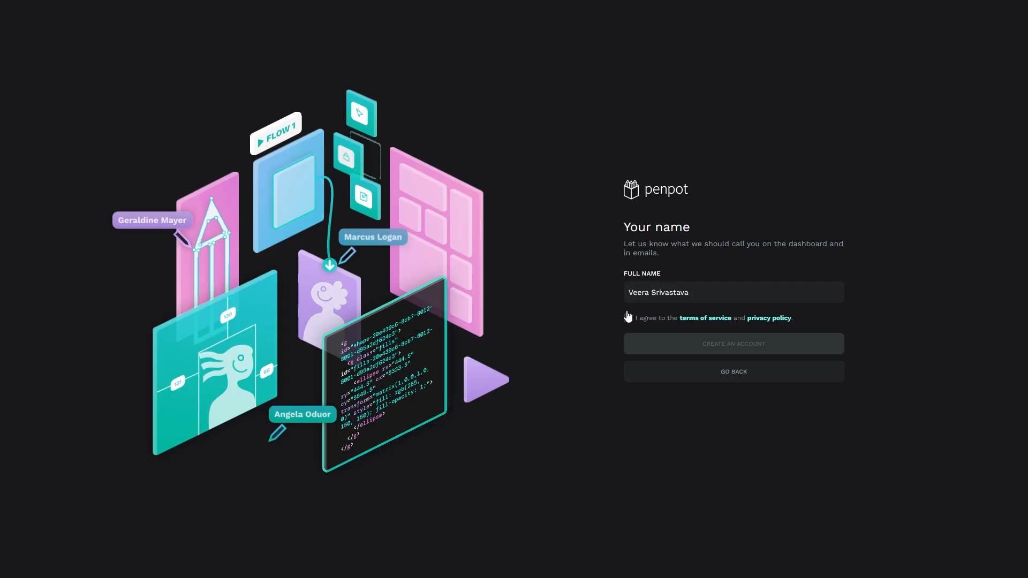
left_click(628, 317)
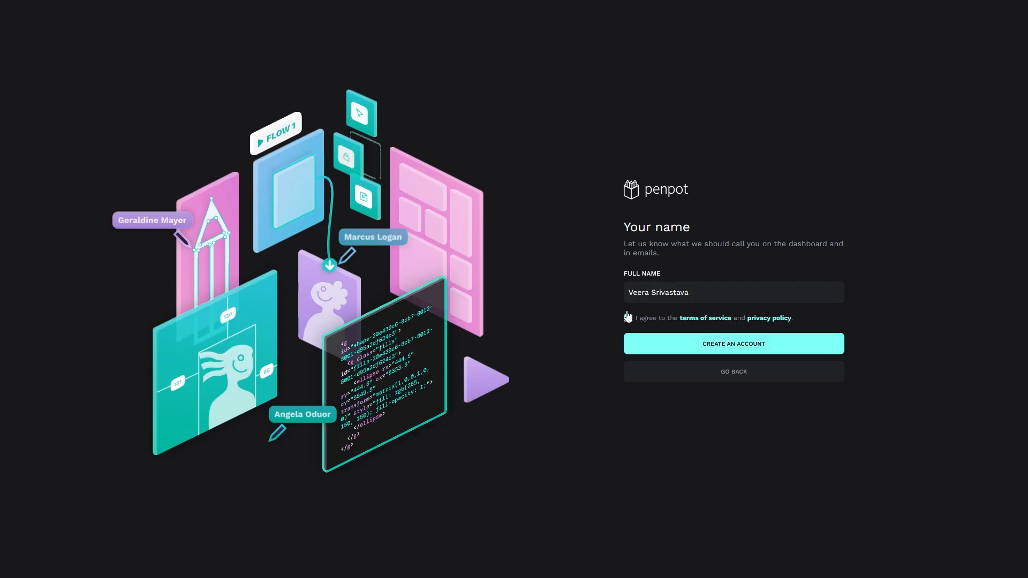
left_click(640, 348)
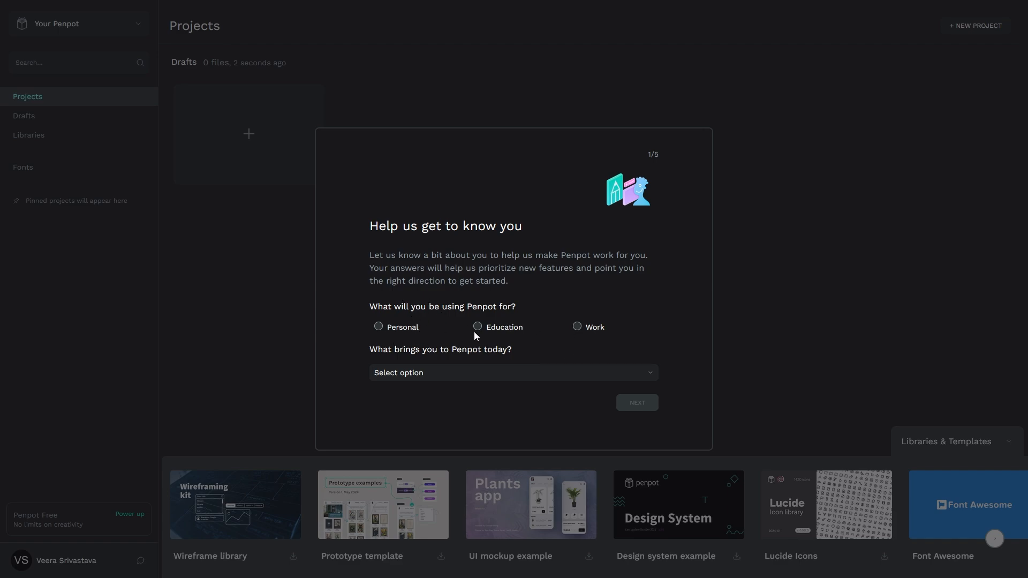
- Answer the first survey pages with Personal use, Just exploring as the reason, and Figma as the most used tool
left_click(379, 328)
left_click(399, 375)
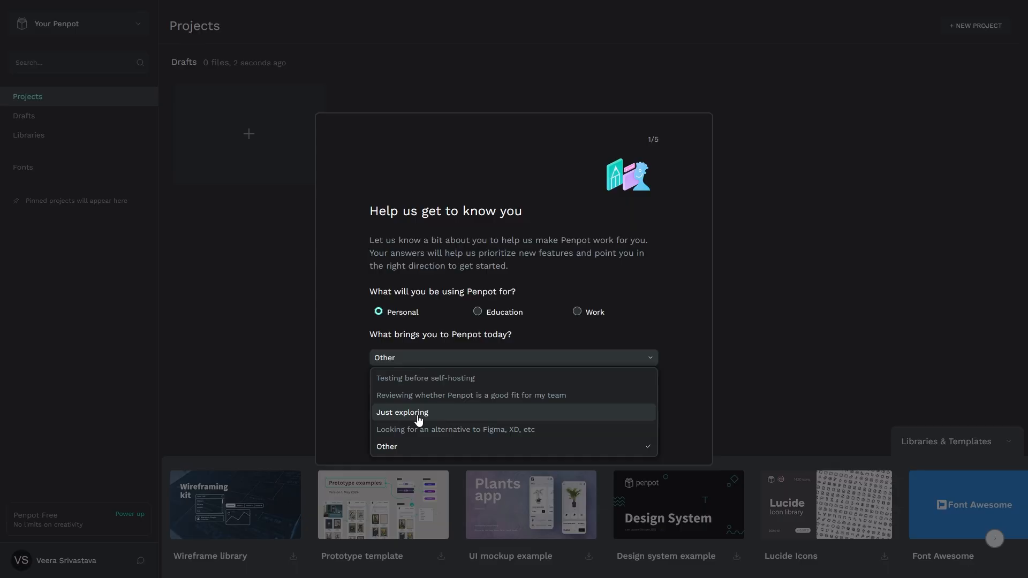
left_click(418, 420)
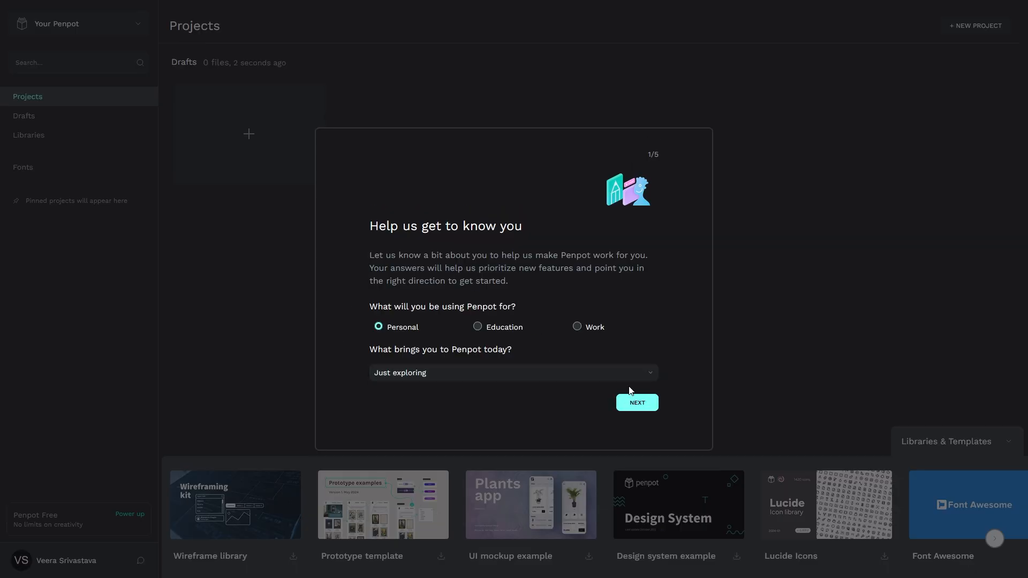
left_click(632, 401)
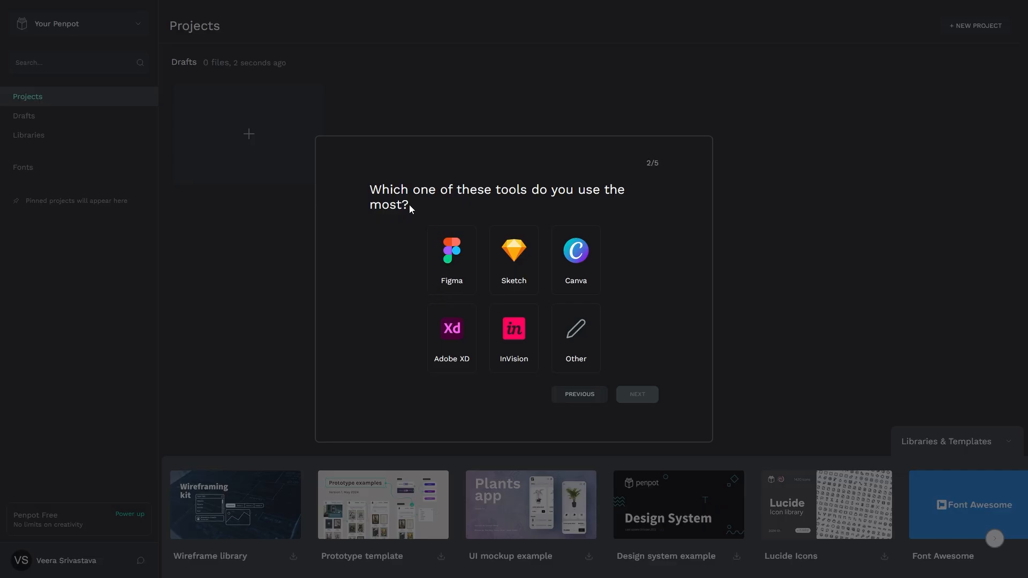
left_click(447, 252)
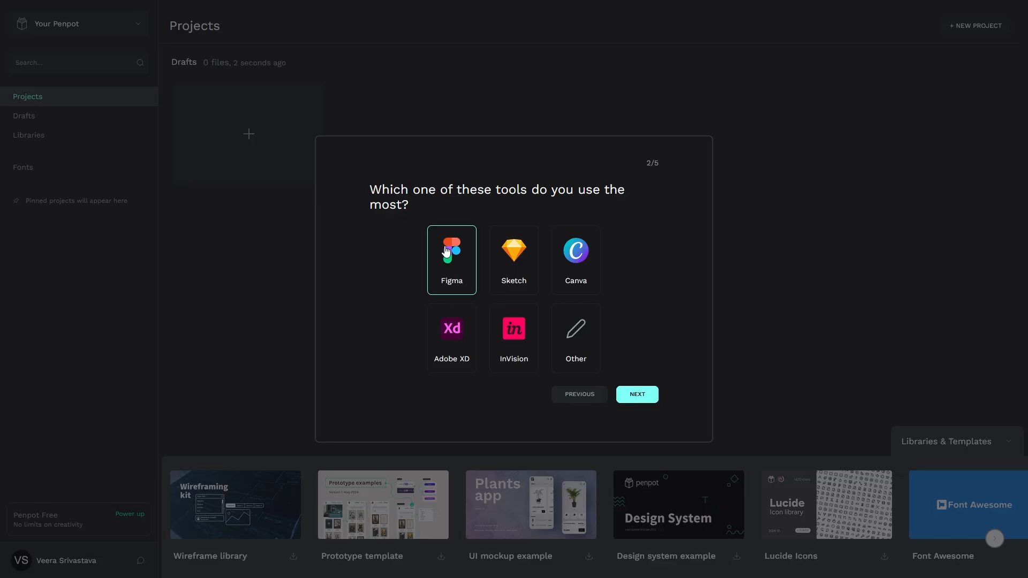
left_click(630, 394)
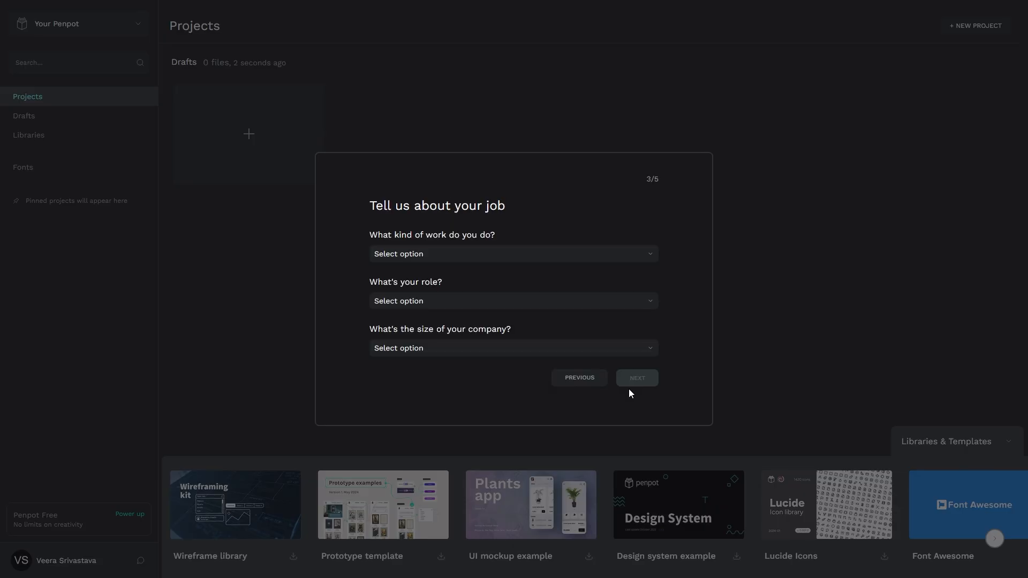
- Fill in the job page with Product or UX design, Freelancer, and I'm working in a personal project, and continue
left_click(410, 256)
left_click(408, 346)
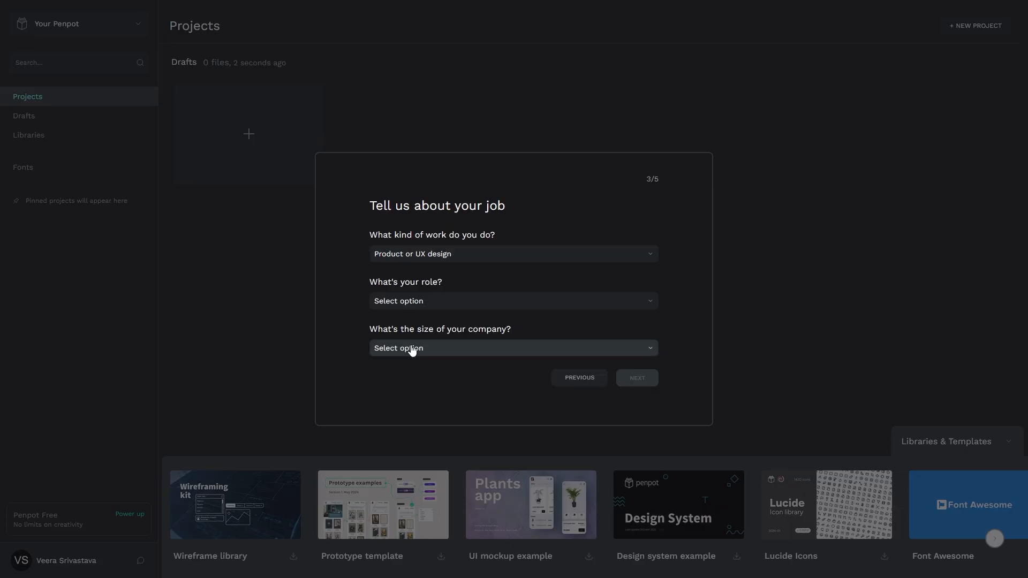
left_click(399, 297)
left_click(396, 407)
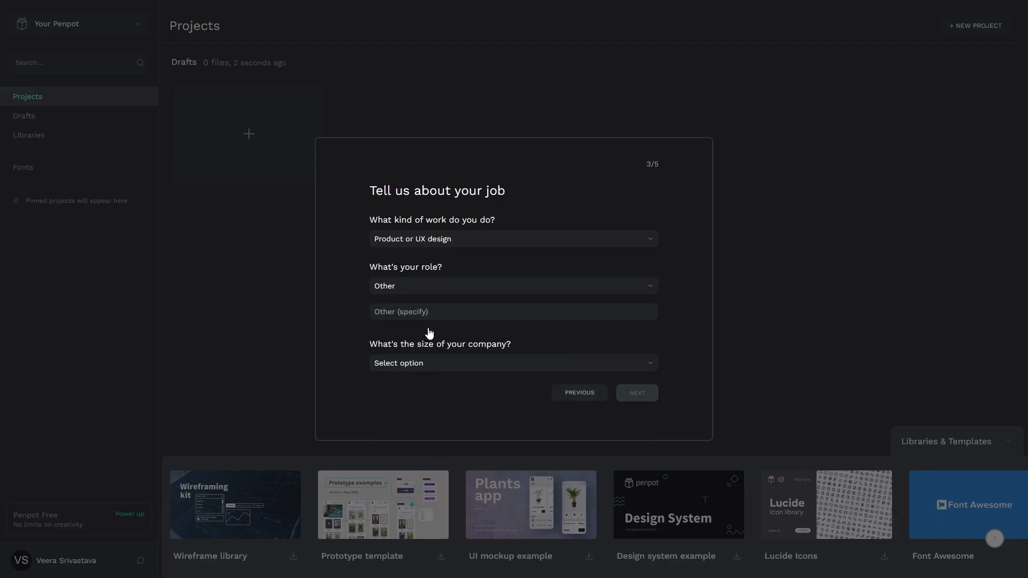
left_click(430, 293)
left_click(422, 300)
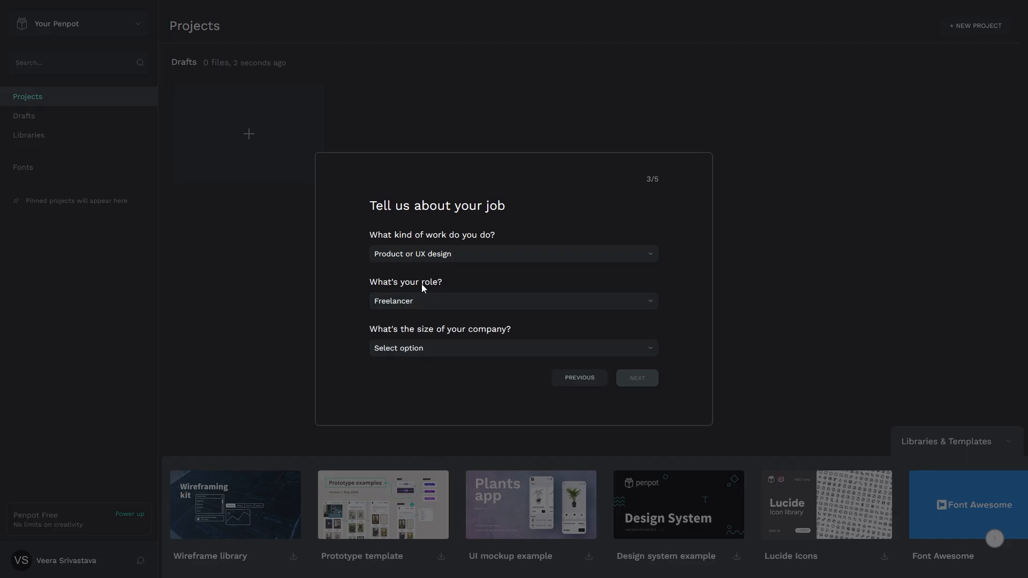
left_click(422, 349)
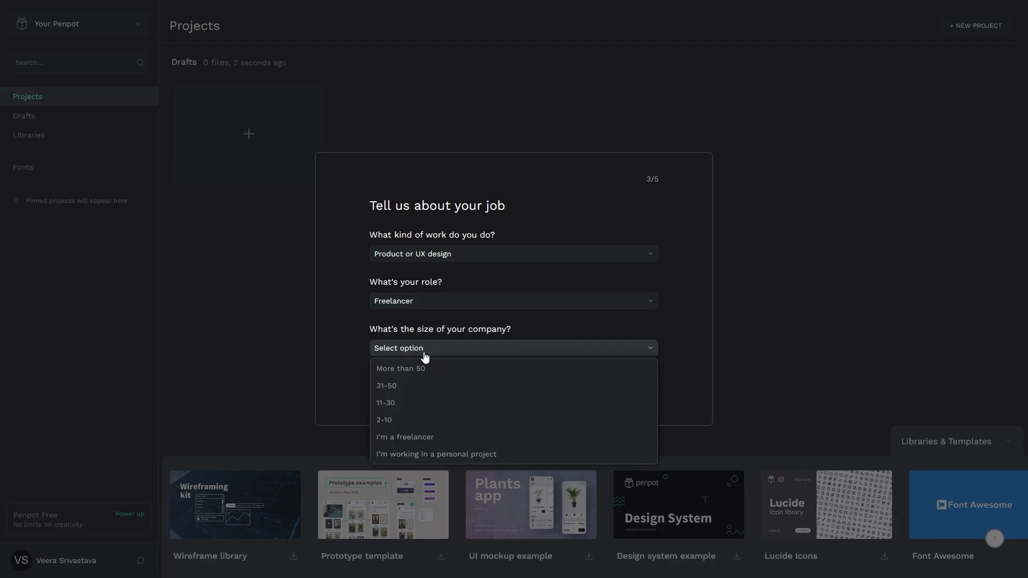
left_click(459, 452)
left_click(655, 380)
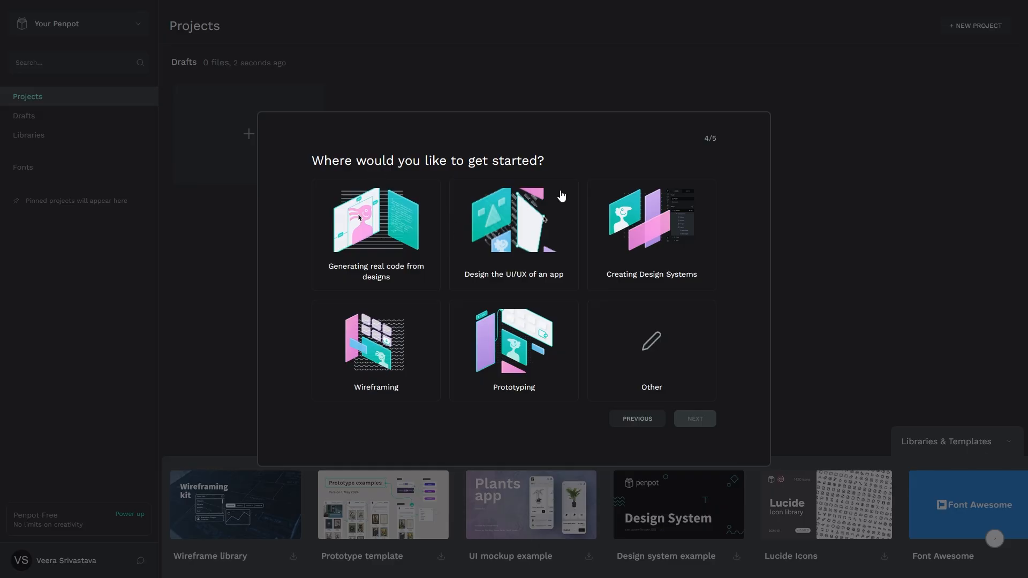
- Choose Design the UI/UX of an app as the starting point and finish the onboarding survey
left_click(543, 223)
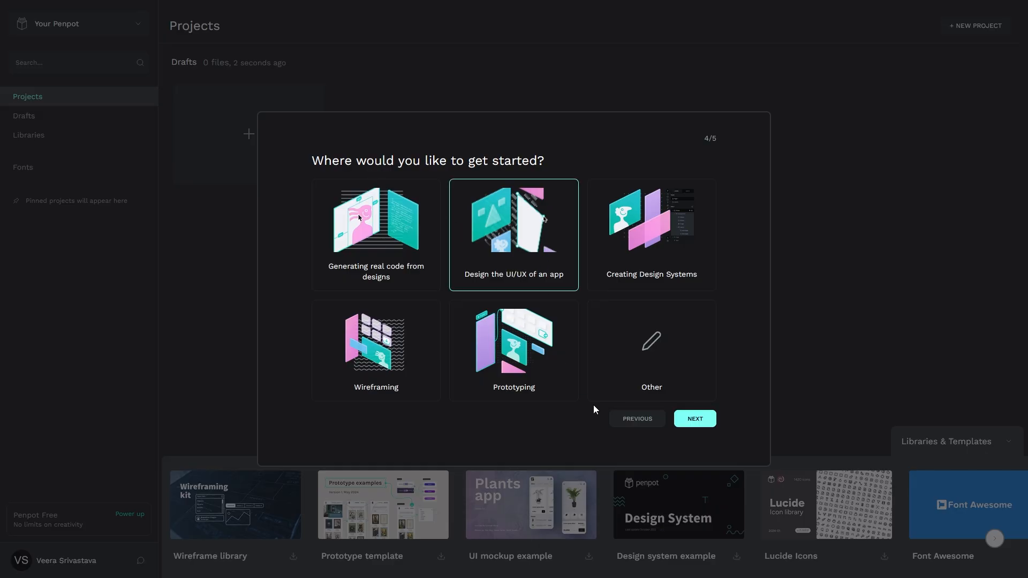
left_click(695, 419)
left_click(670, 409)
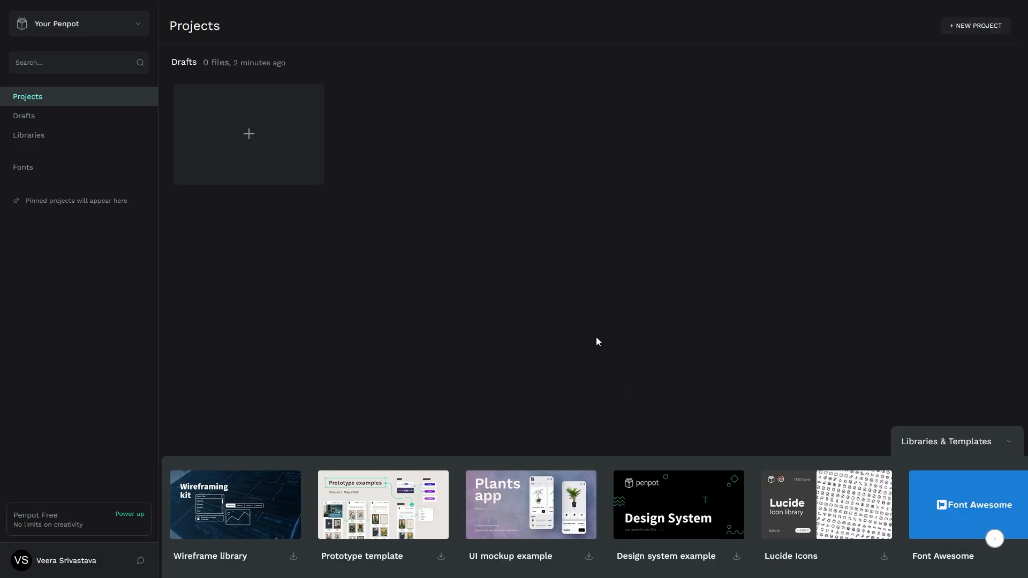
- Create a new file in Drafts and draw a board on its canvas, enlarged to about 1040 × 568
left_click(291, 174)
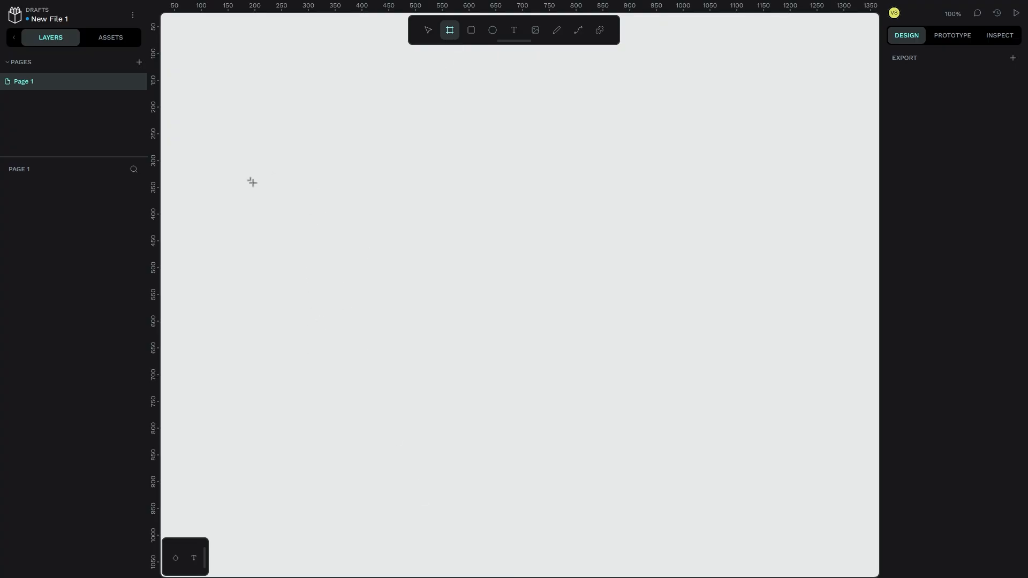
left_click_drag(257, 176, 794, 462)
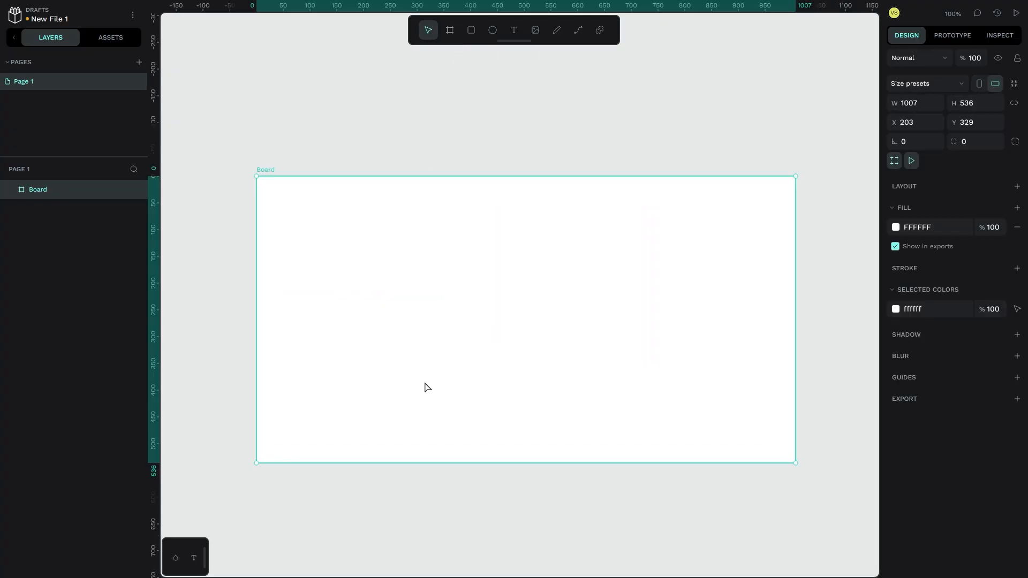
left_click_drag(425, 383, 405, 369)
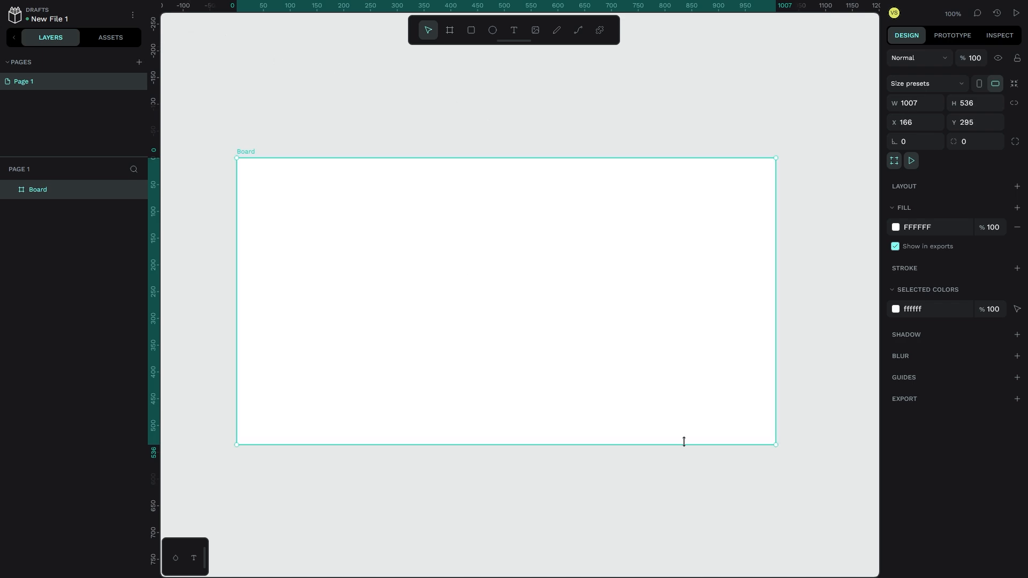
left_click_drag(775, 445, 793, 462)
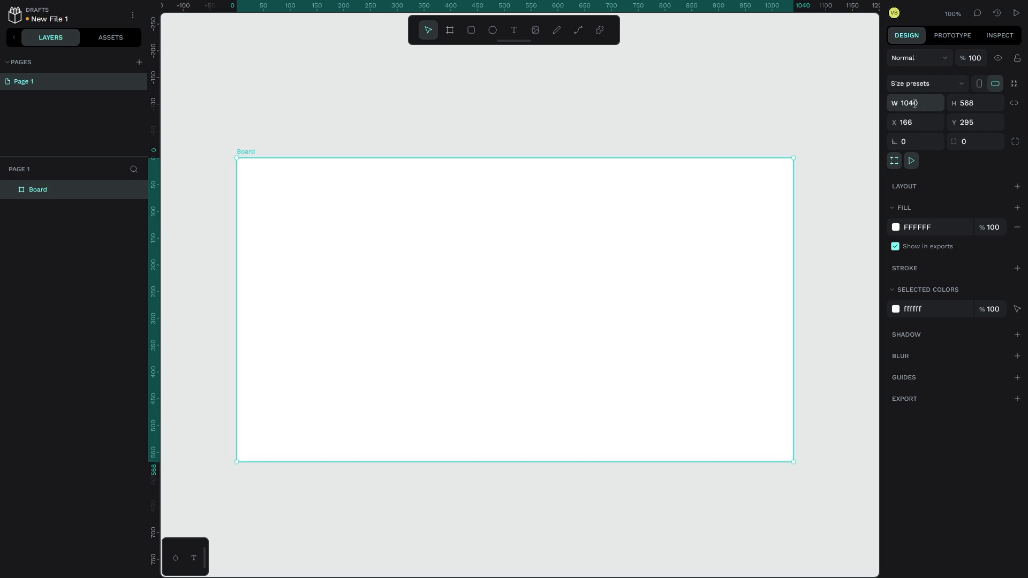
- Set the board's width to 1920 and its height to 1080
left_click(912, 107)
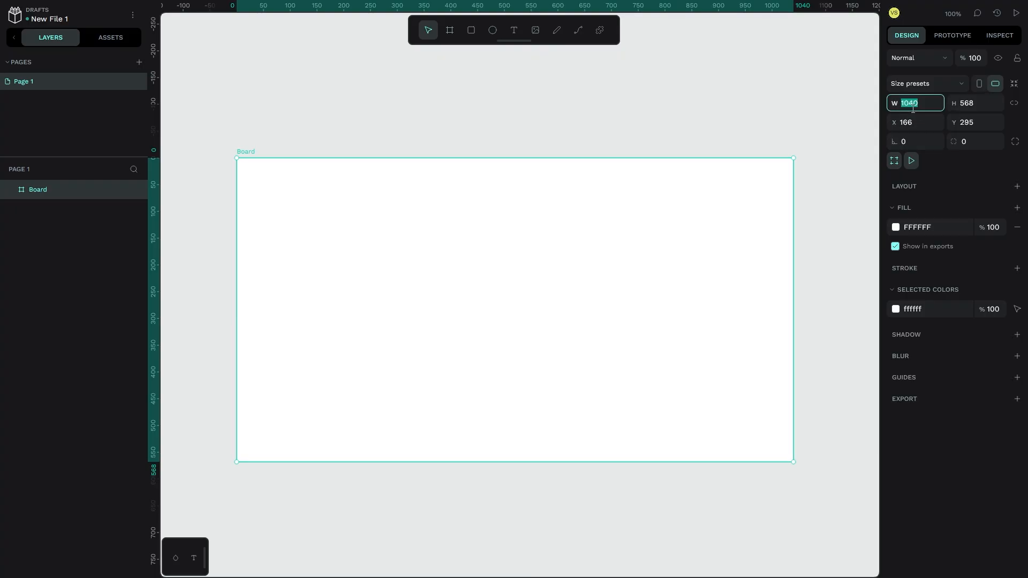
type("1920")
key("Tab")
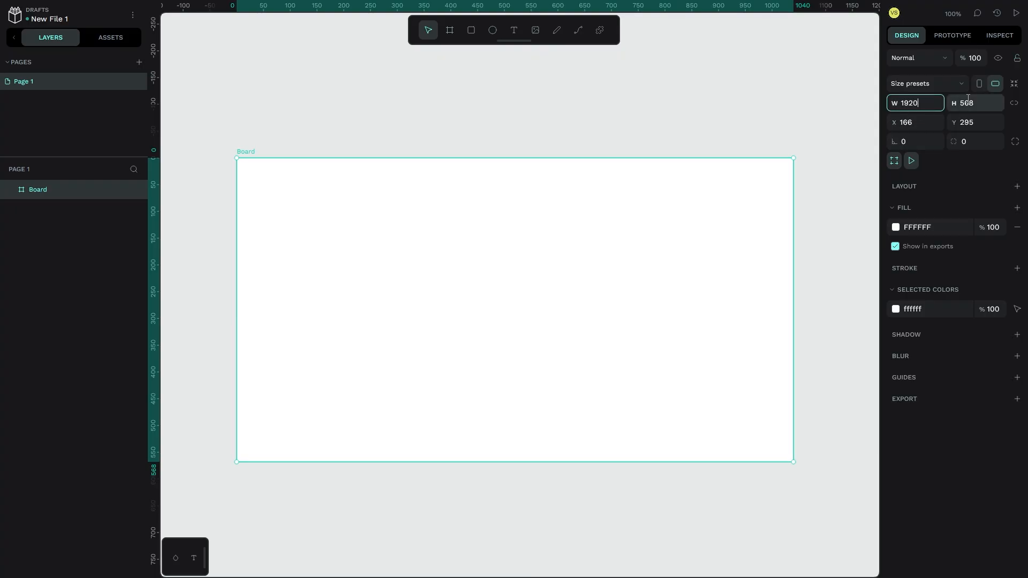
type("1080")
key("Return")
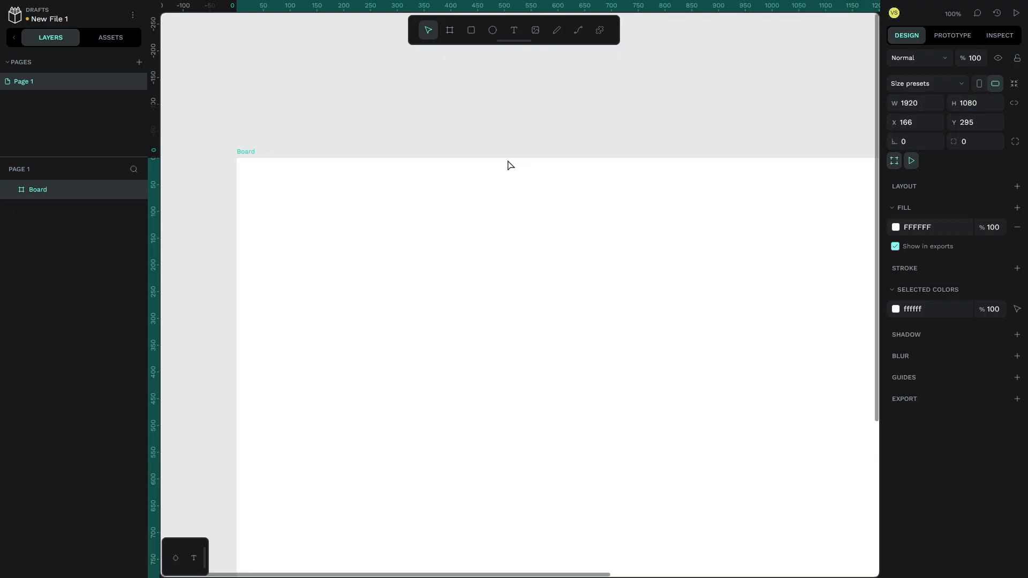
key("shift+1")
scroll(498, 249, "down", 3)
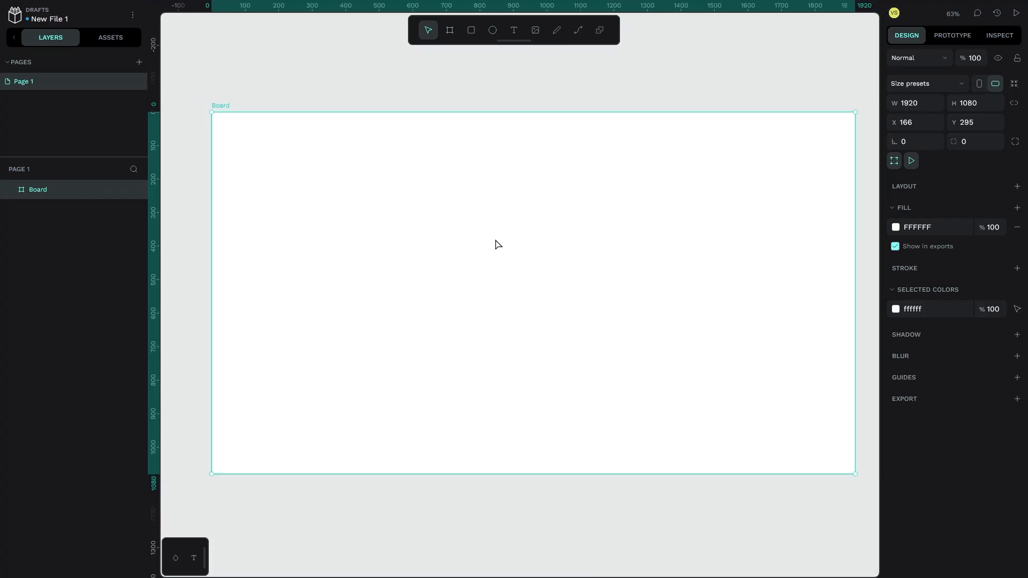
scroll(497, 244, "right", 1)
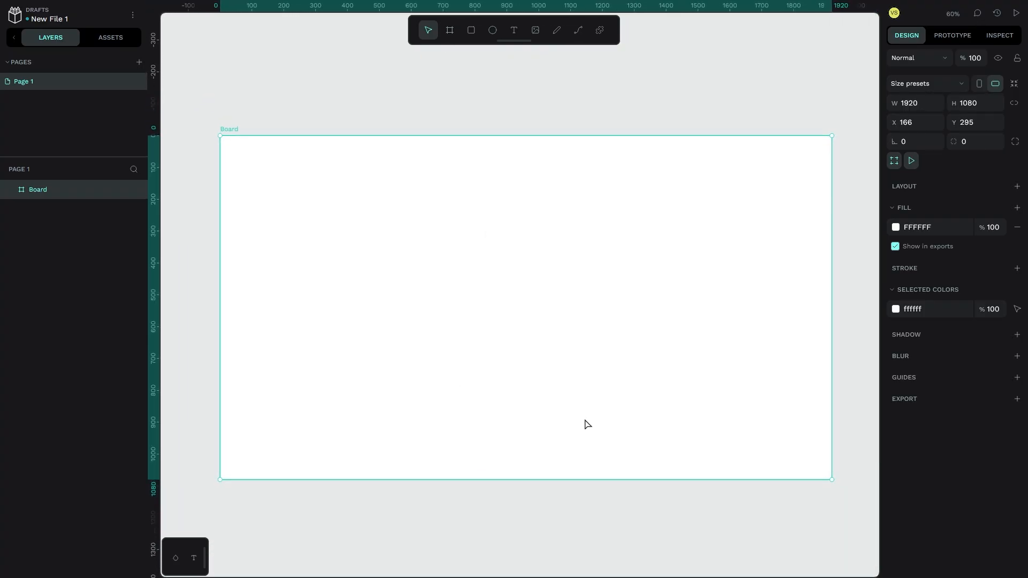
scroll(593, 315, "right", 1)
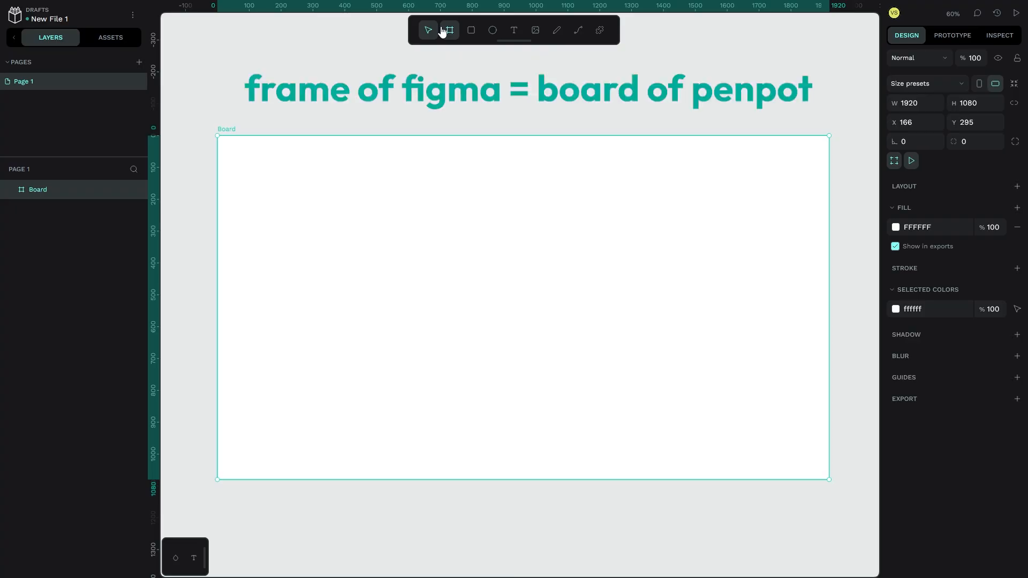
- Draw a rectangle about 916 × 889 inside the board and center it horizontally and vertically
left_click(474, 39)
left_click_drag(250, 171, 542, 449)
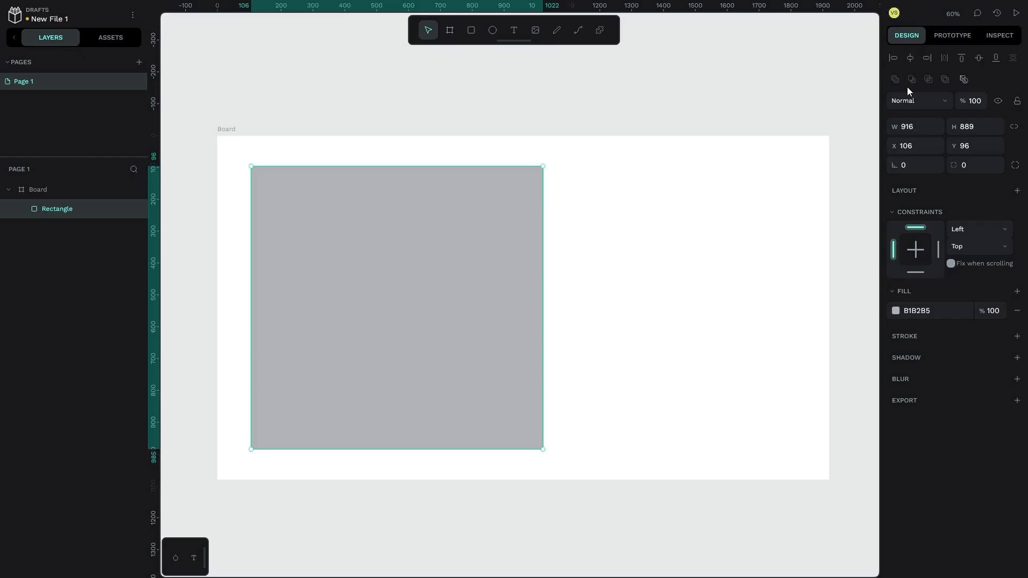
left_click(909, 59)
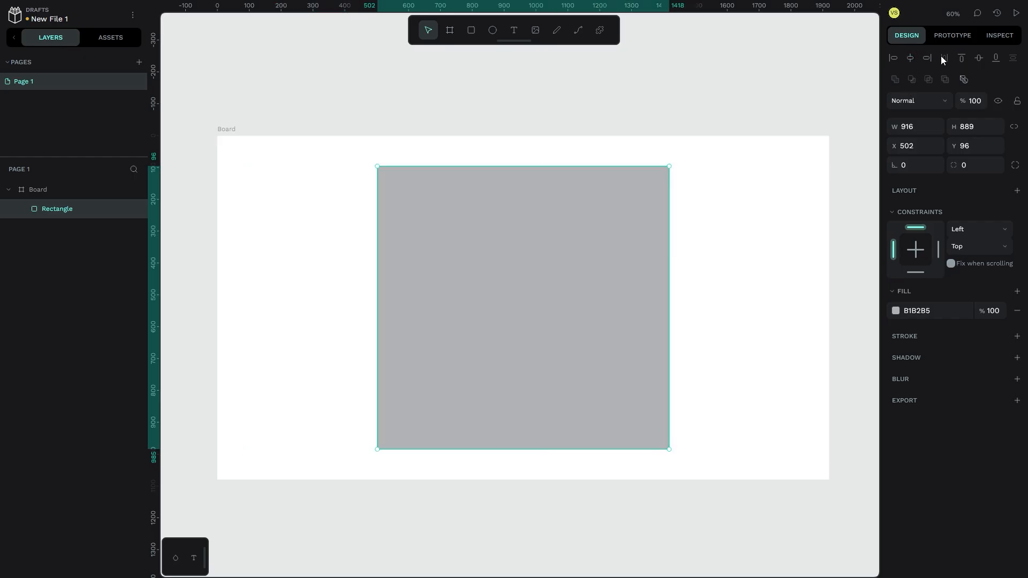
left_click(978, 59)
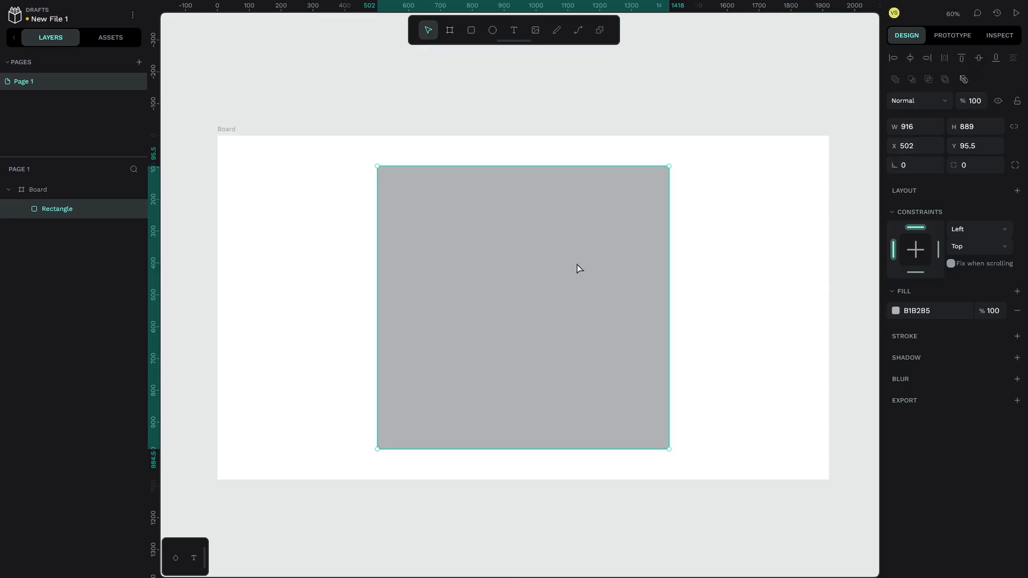
- Align the rectangle to the board's left edge and move it inward to about X 114, Y 96
left_click(893, 58)
left_click_drag(396, 226, 425, 226)
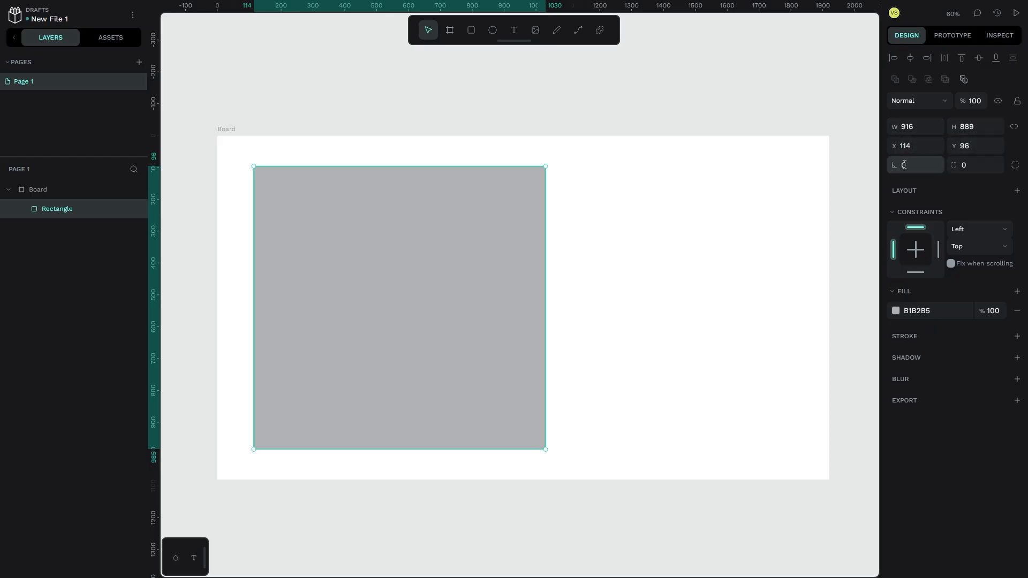
- Set the rectangle's corner radius to 20 on all corners
left_click(963, 164)
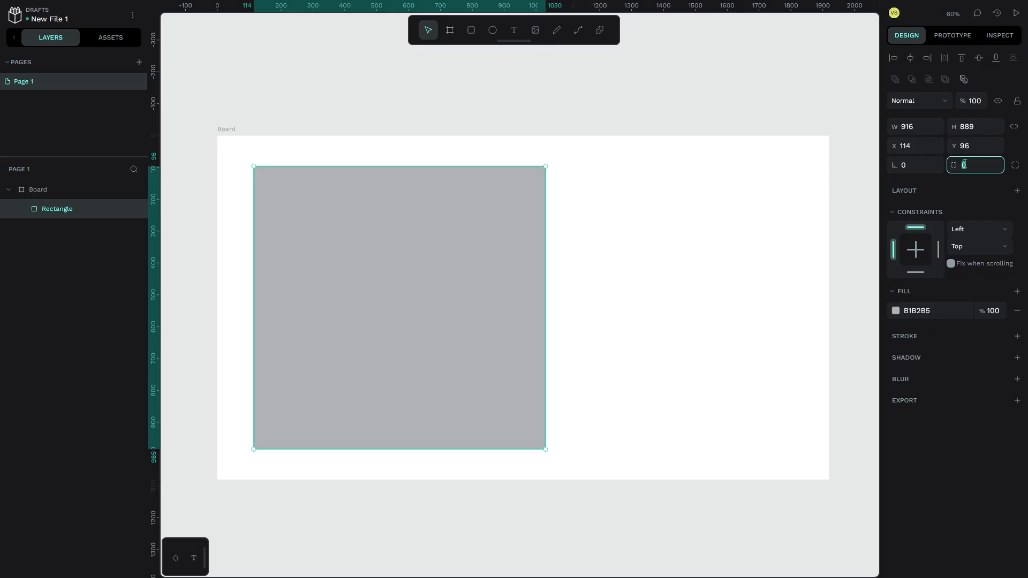
type("20")
key("Return")
left_click(486, 132)
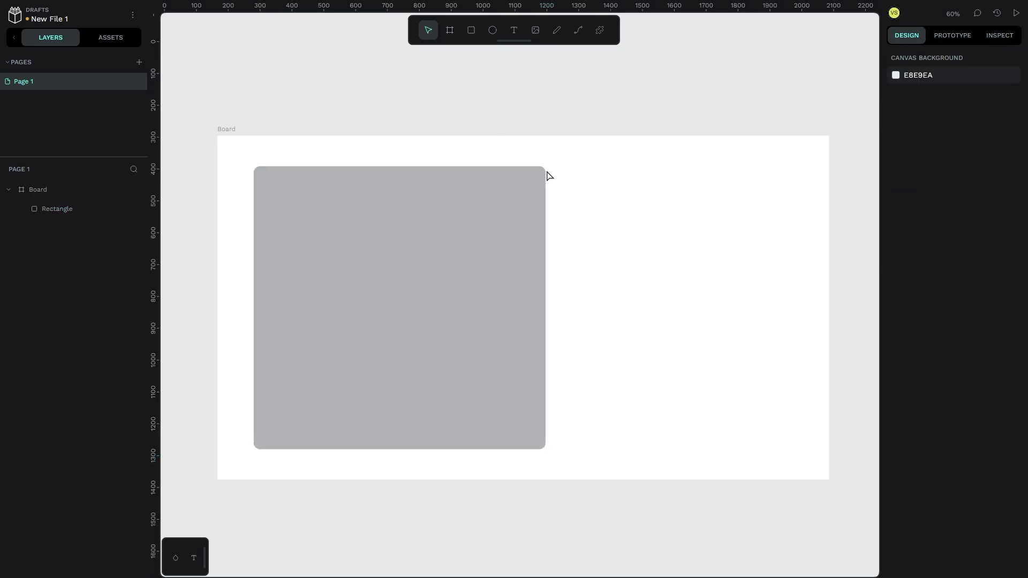
- Switch the rectangle to independent corner radii and set its bottom-left corner to 200
left_click(290, 268)
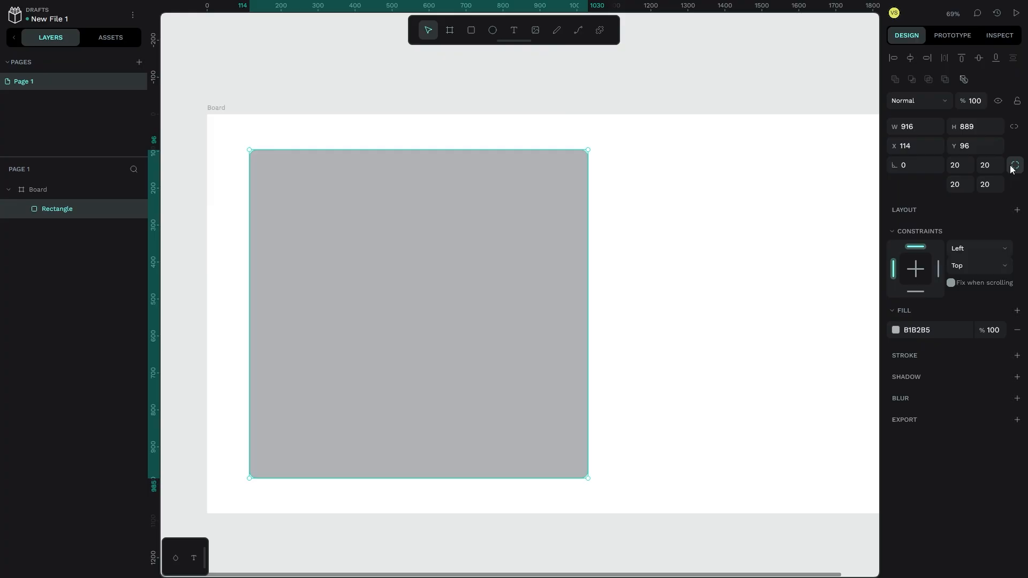
left_click(965, 164)
left_click(959, 184)
type("2")
key("Return")
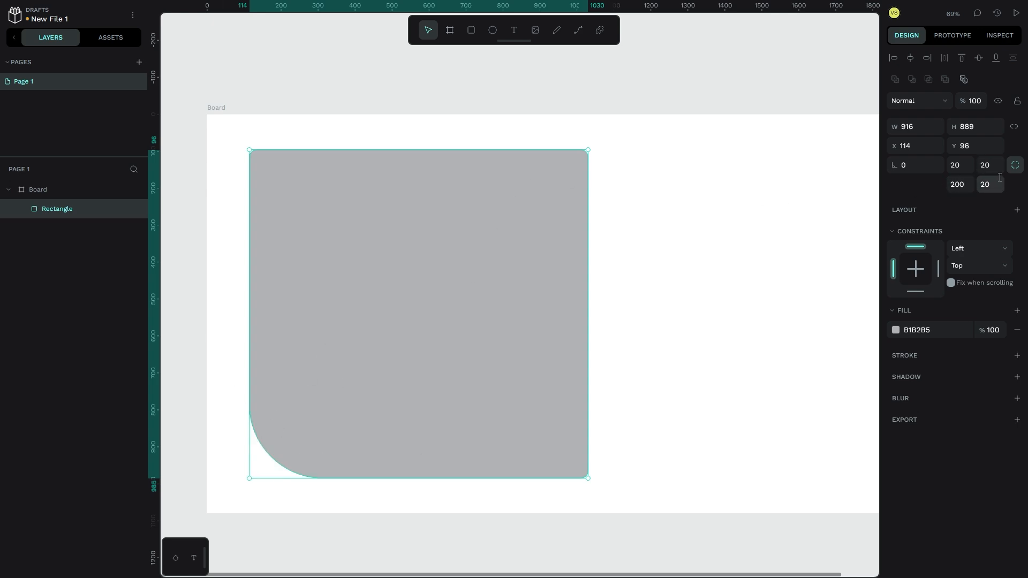
- Return the rectangle to a single radius for all corners, trying 100 before setting it to 0
left_click(1014, 166)
left_click(967, 172)
type("100")
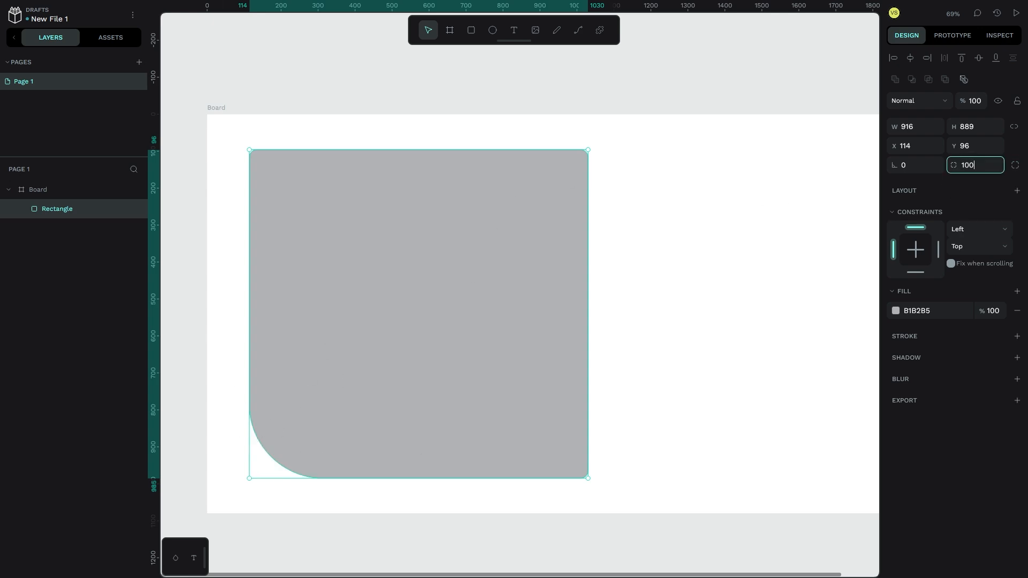
key("Return")
left_click(967, 167)
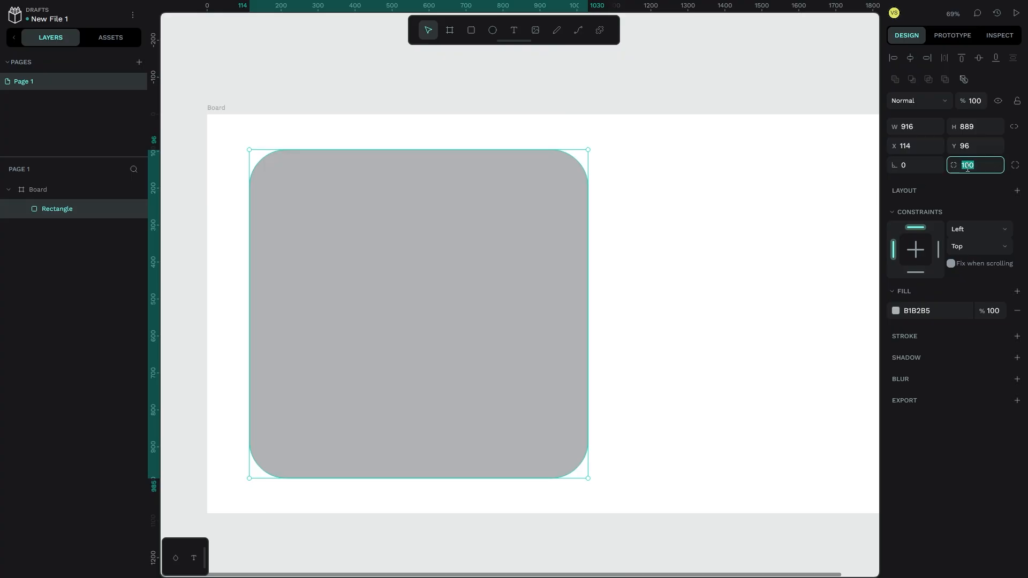
type("0")
key("Return")
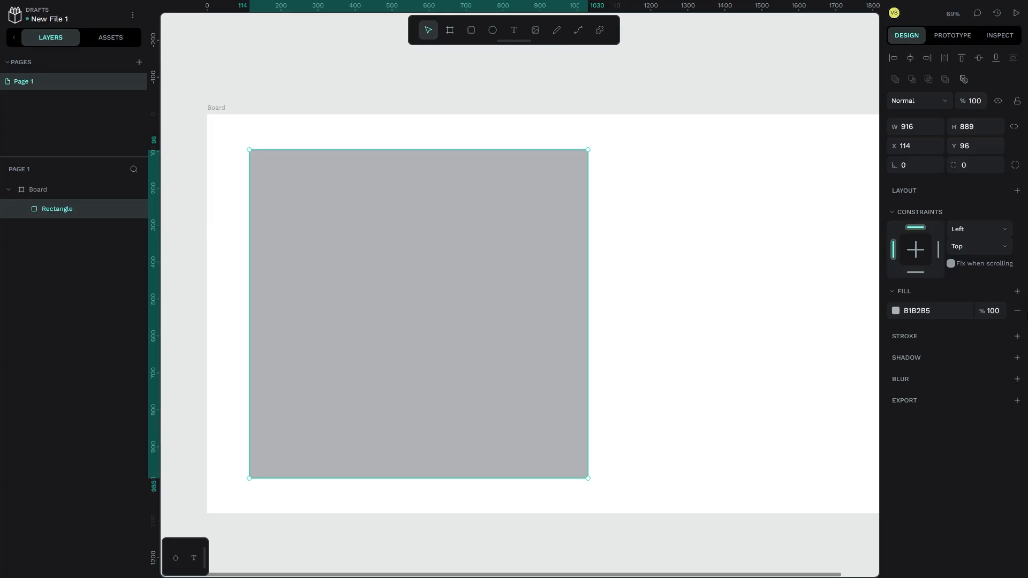
- Place a 100 × 100 square on the empty canvas above the board and paste two copies beside it in a row
left_click(1019, 190)
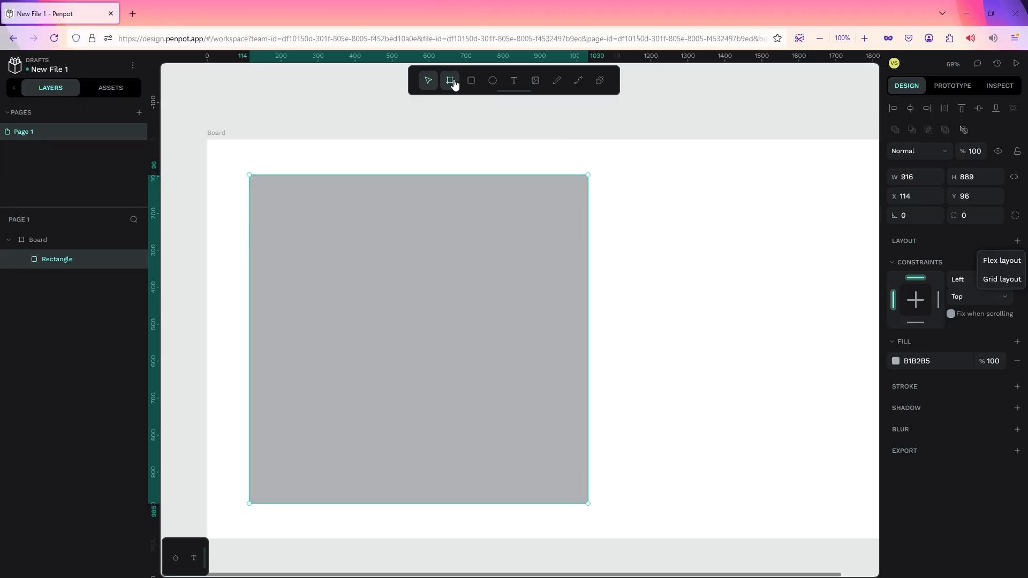
left_click(471, 30)
scroll(589, 166, "up", 10)
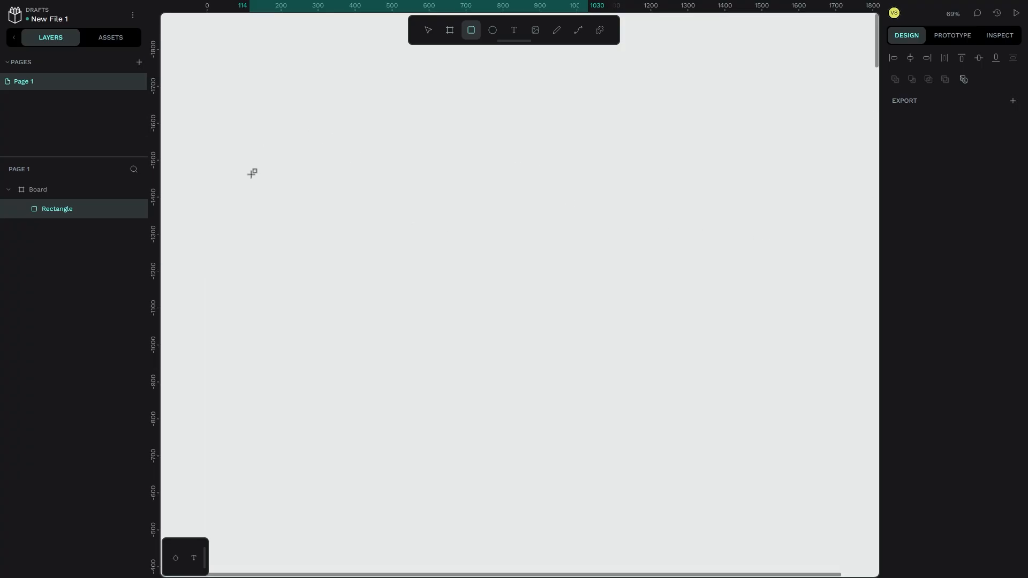
left_click(359, 257)
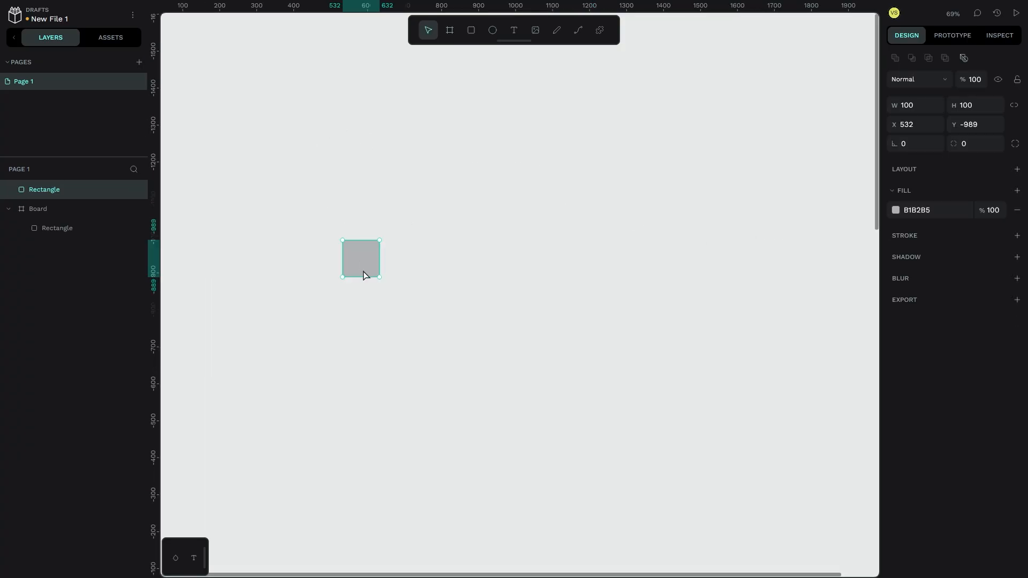
key("ctrl+v")
left_click_drag(393, 283, 456, 252)
key("ctrl+v")
- Apply a flex layout to the three squares and move the resulting board to about X 748, Y -986
left_click_drag(517, 234, 320, 264)
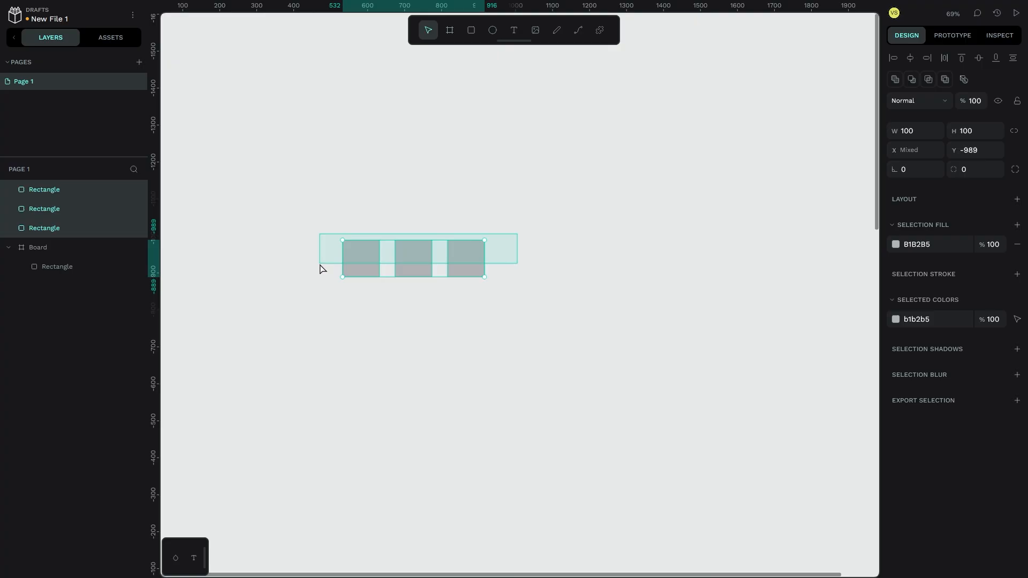
left_click(1016, 200)
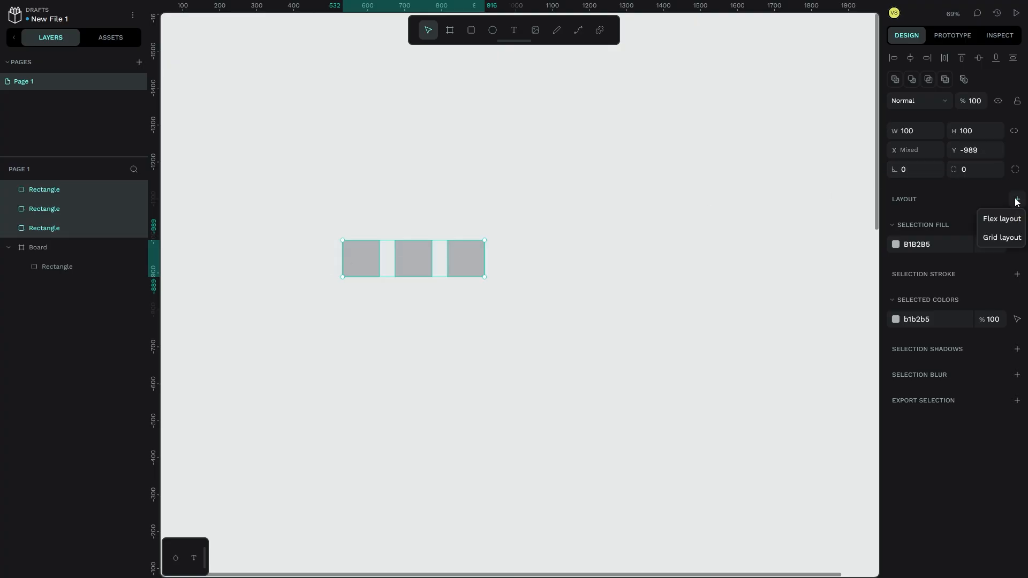
left_click(997, 225)
left_click_drag(415, 262, 493, 261)
scroll(490, 262, "up", 2)
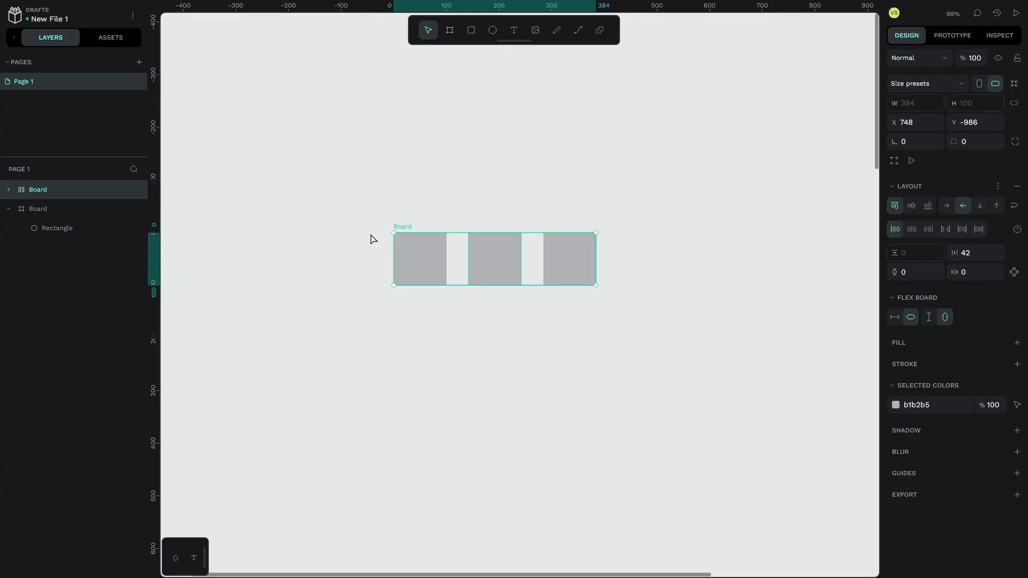
- Try the row, column and reversed-column directions on the flex board
left_click(952, 208)
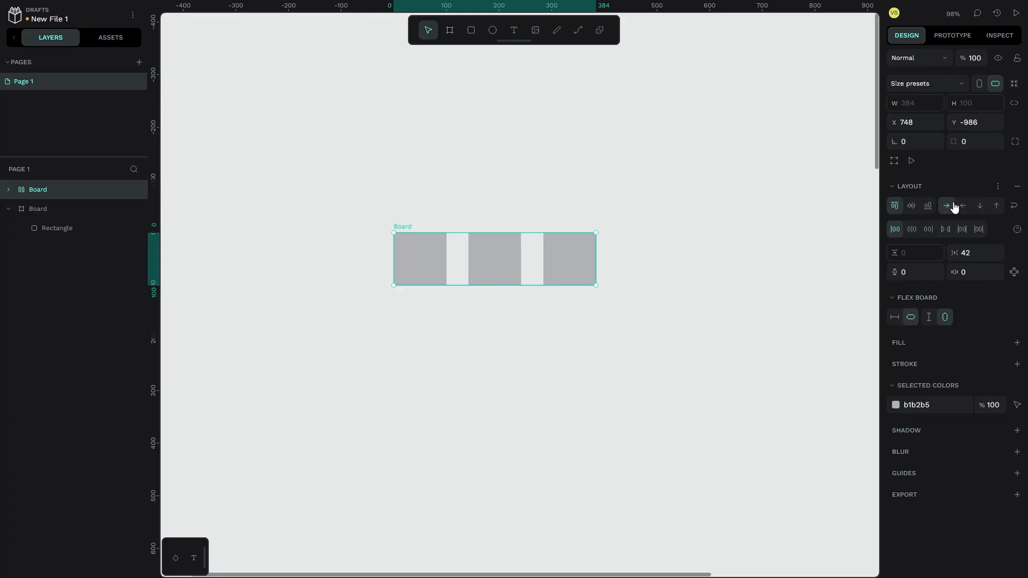
left_click(980, 208)
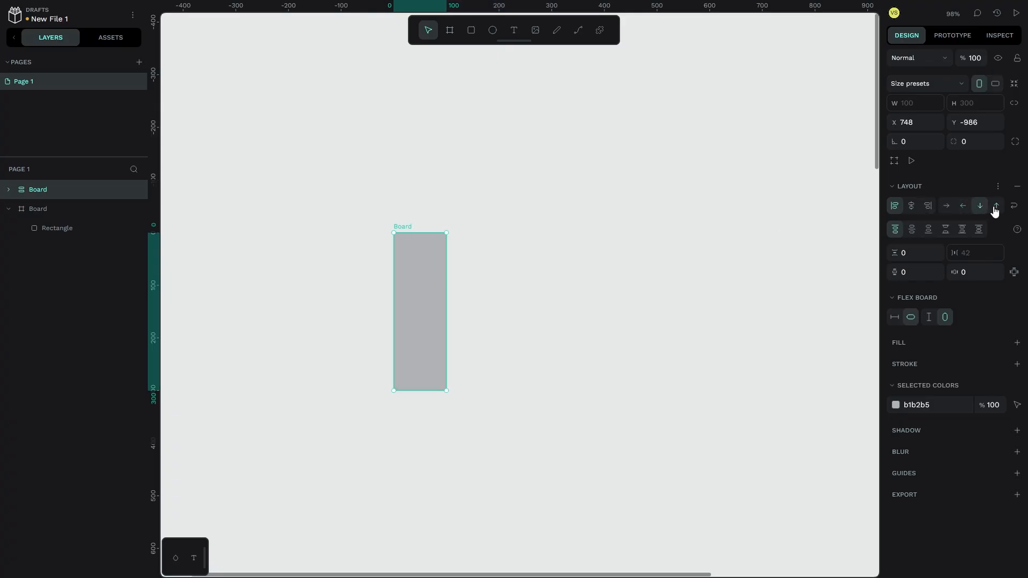
left_click(995, 207)
- Set the flex board's gap to 30 and its direction to row
left_click(905, 260)
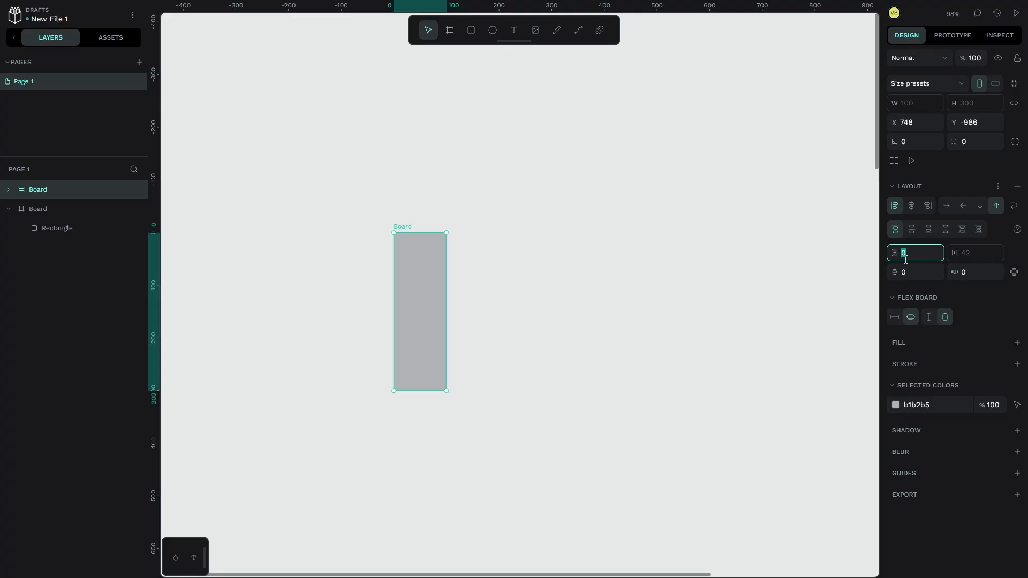
type("30")
key("Return")
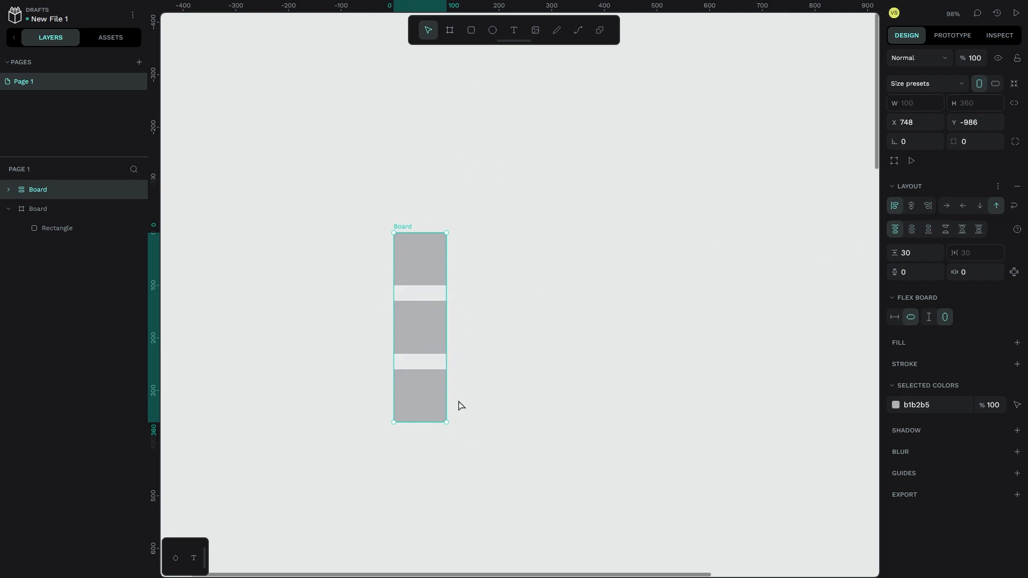
left_click(947, 205)
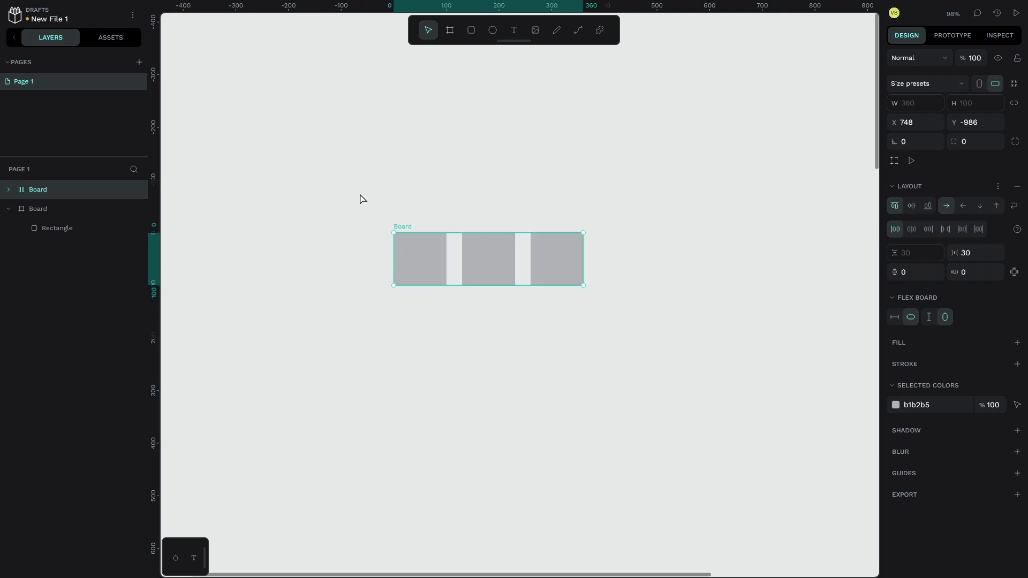
left_click(457, 193)
- Place two separate 100 × 100 squares side by side below the flex board
left_click(471, 30)
left_click(424, 354)
left_click(502, 370)
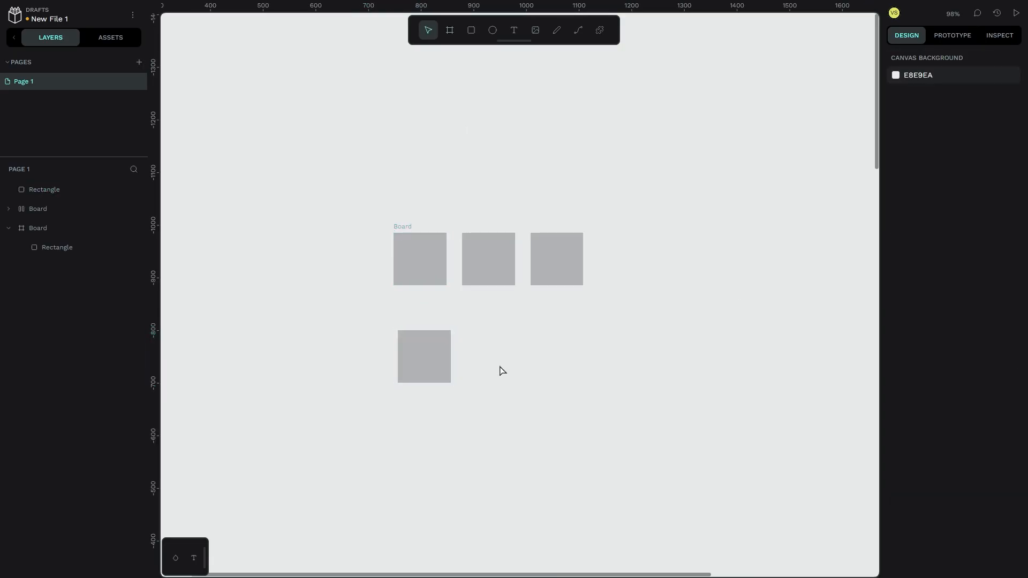
left_click(471, 30)
left_click(495, 357)
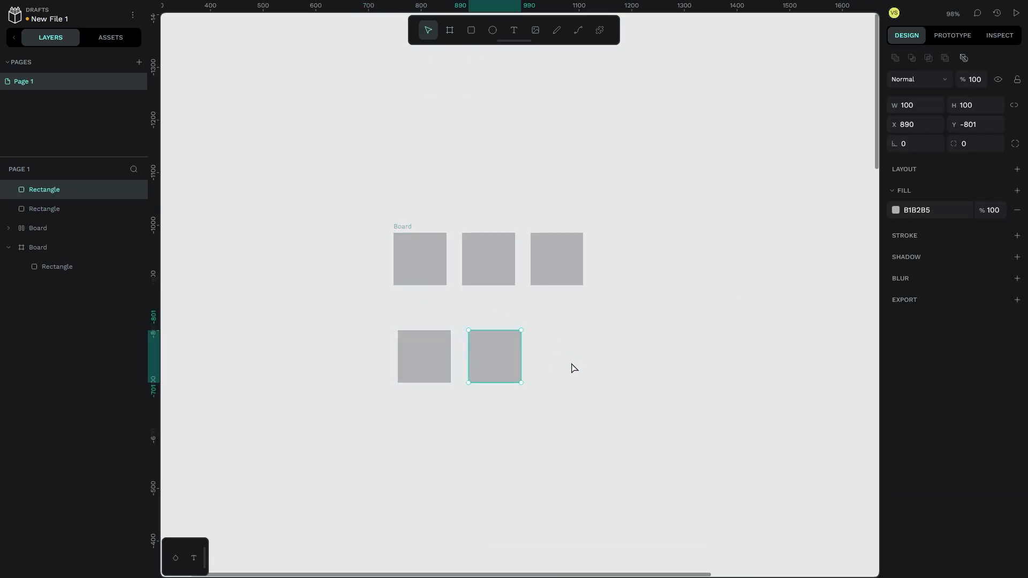
- Duplicate the two lower squares and align the copies directly beneath them at about Y -670
left_click_drag(383, 317, 572, 392)
key("ctrl+c")
key("ctrl+v")
left_click(483, 366)
left_click_drag(555, 353, 697, 427)
left_click_drag(532, 415, 427, 423)
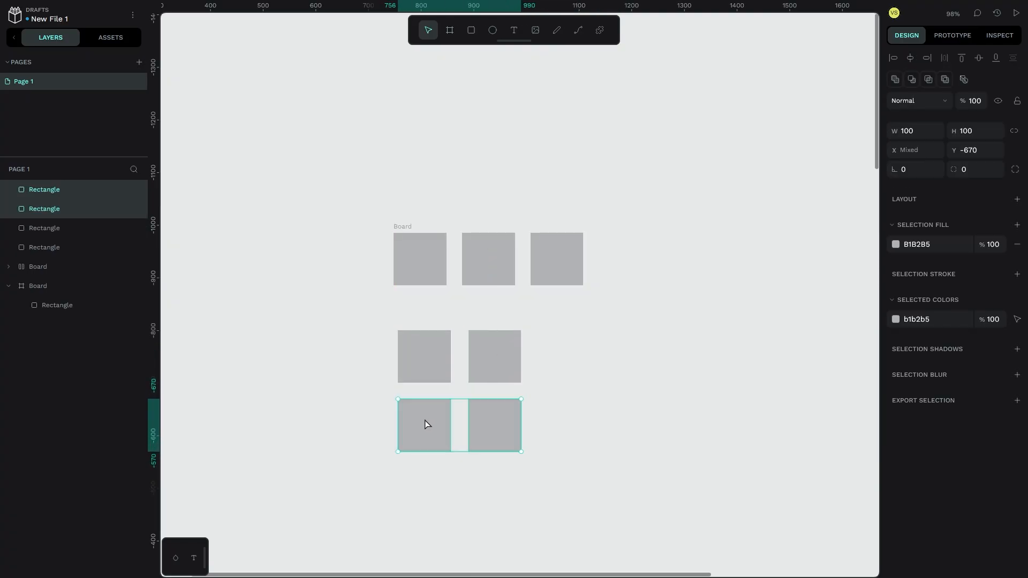
- Duplicate the block of four squares and place the copy beside the originals, forming two rows of four
left_click(618, 416)
left_click_drag(615, 416, 577, 399)
key("ctrl+c")
key("ctrl+v")
key("ctrl+z")
key("ctrl+z")
key("ctrl+z")
key("ctrl+v")
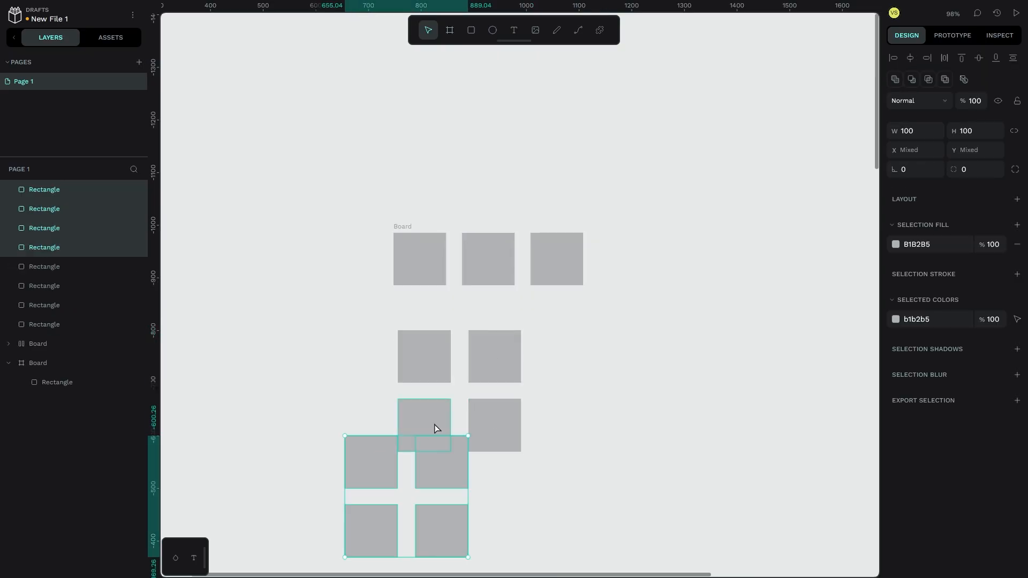
left_click_drag(465, 444, 633, 360)
left_click_drag(733, 343, 432, 425)
- Move three of the eight squares out of alignment to make the arrangement uneven
left_click(492, 439)
left_click_drag(503, 442, 510, 482)
left_click_drag(559, 355, 569, 328)
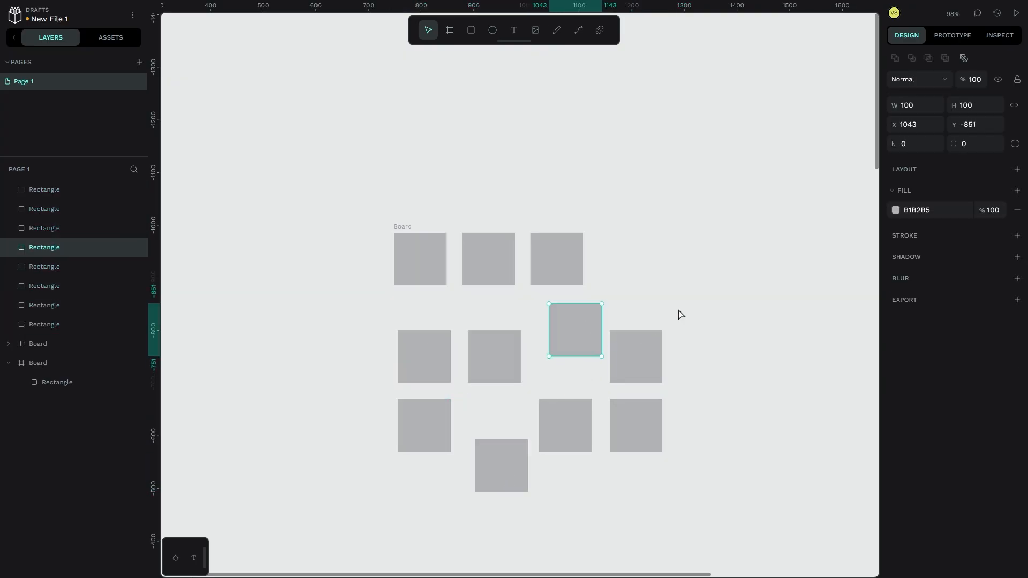
left_click_drag(662, 359, 693, 359)
- Apply a grid layout to all eight loose squares and move the resulting board to about X 735, Y -816
left_click_drag(786, 346, 333, 496)
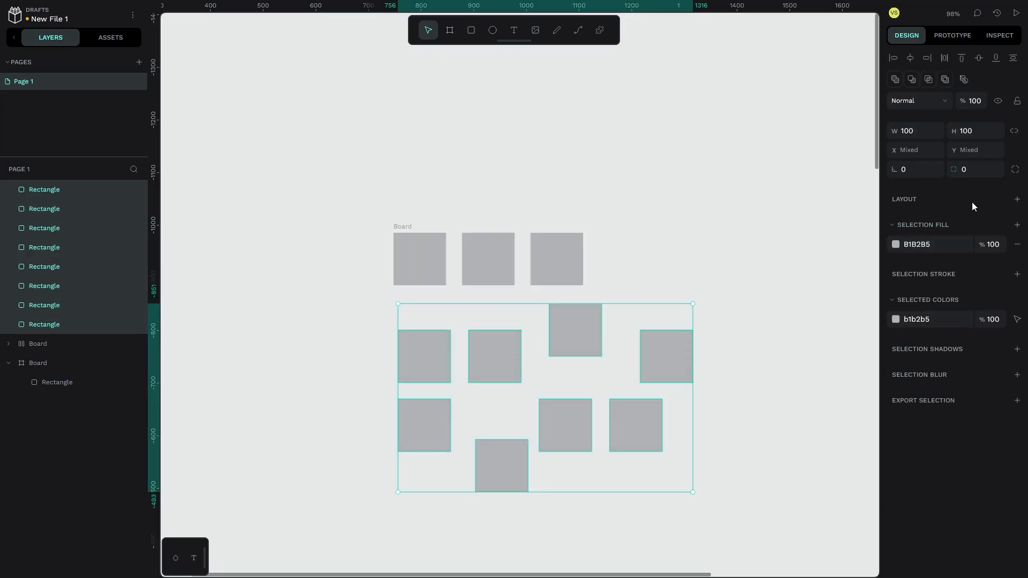
left_click(1016, 199)
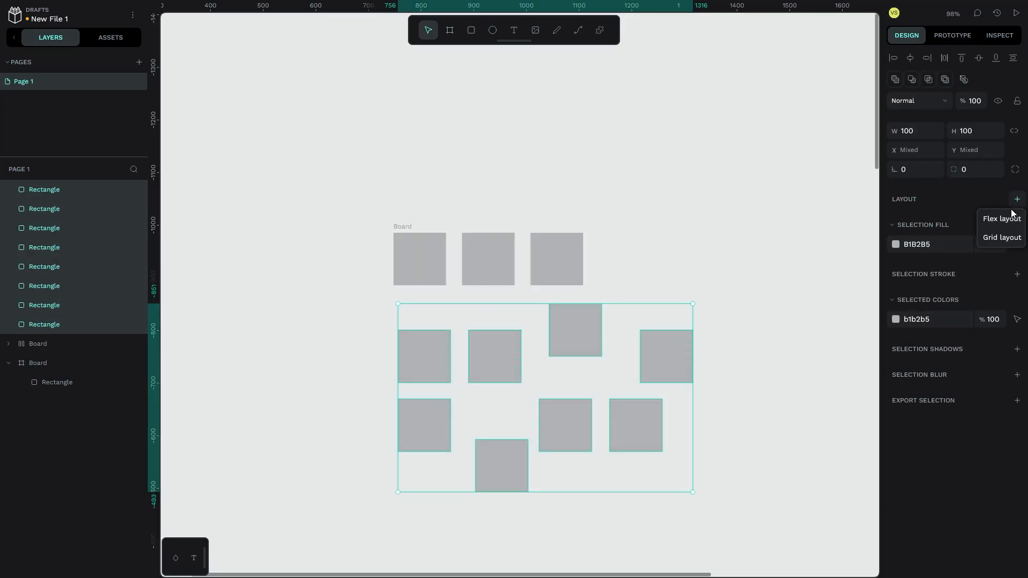
left_click(1012, 242)
left_click_drag(507, 335, 402, 344)
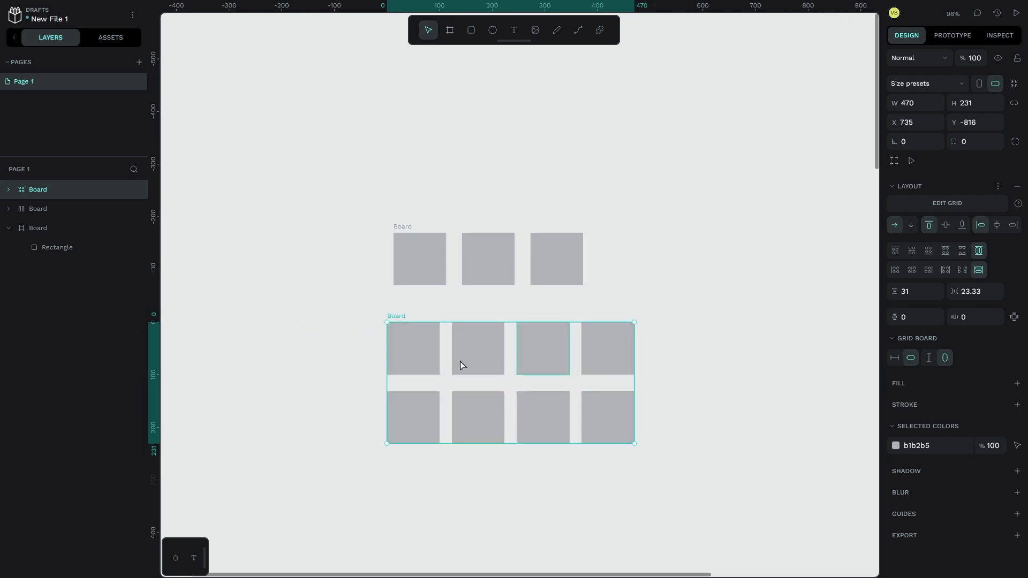
- Set the grid board's direction to column, with its content centered vertically and aligned to the start horizontally
left_click(405, 231)
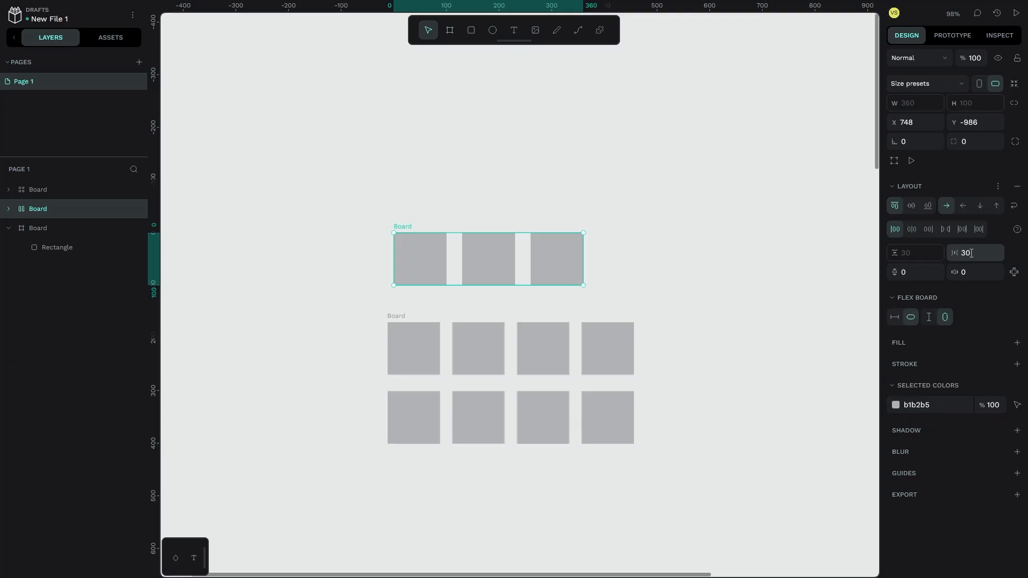
left_click(404, 317)
left_click(976, 269)
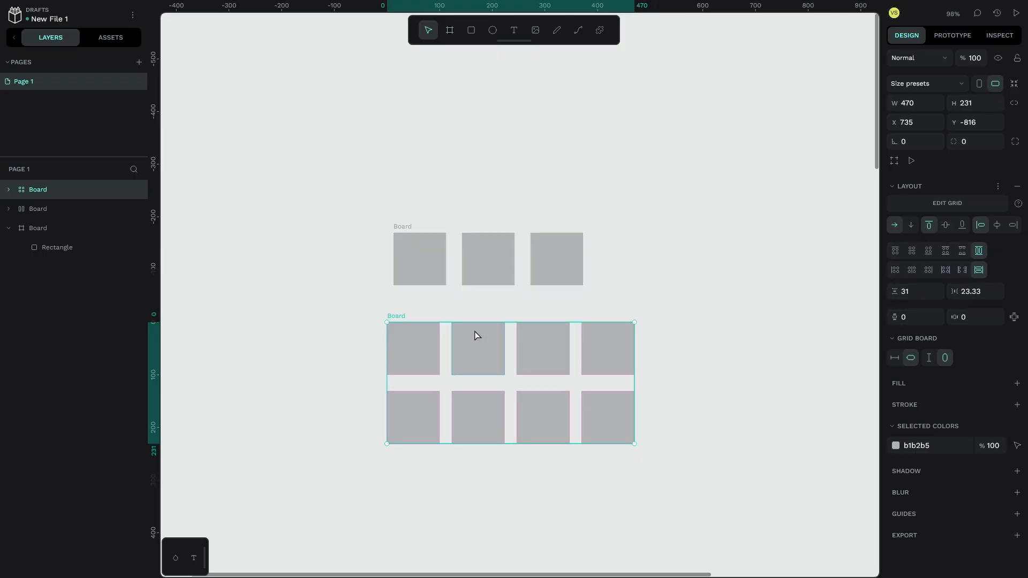
left_click(911, 228)
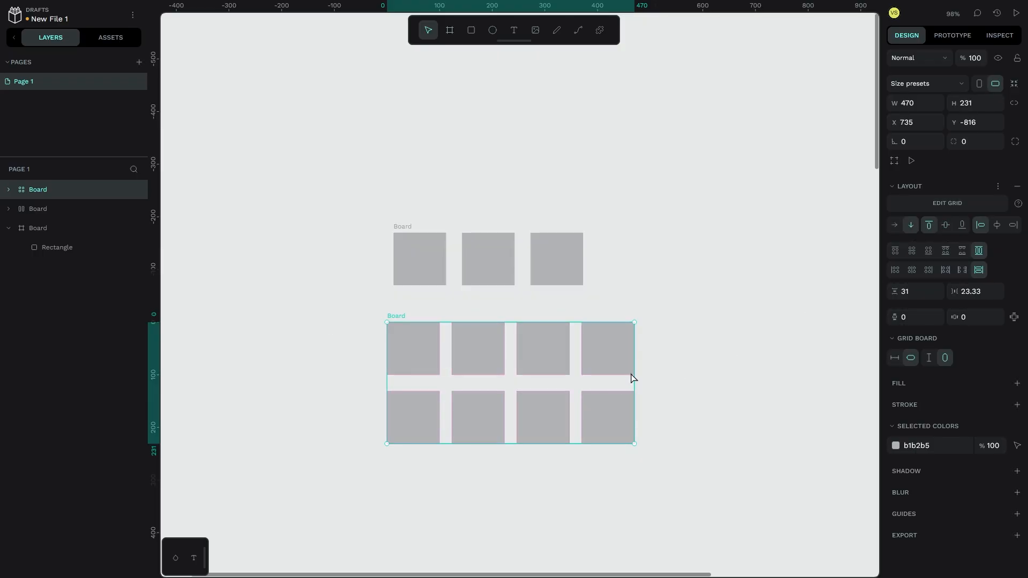
left_click(928, 251)
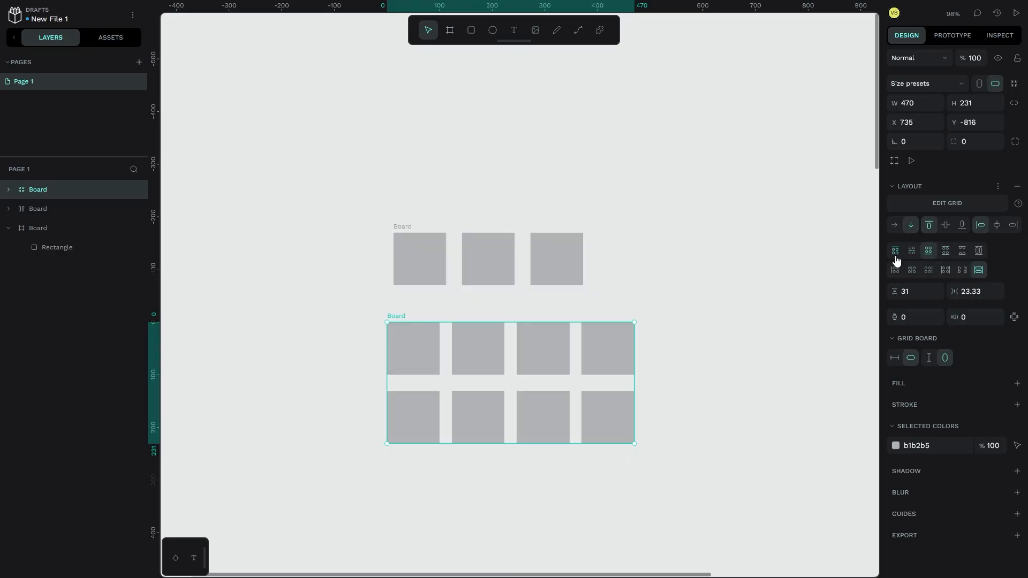
left_click(895, 270)
left_click(980, 254)
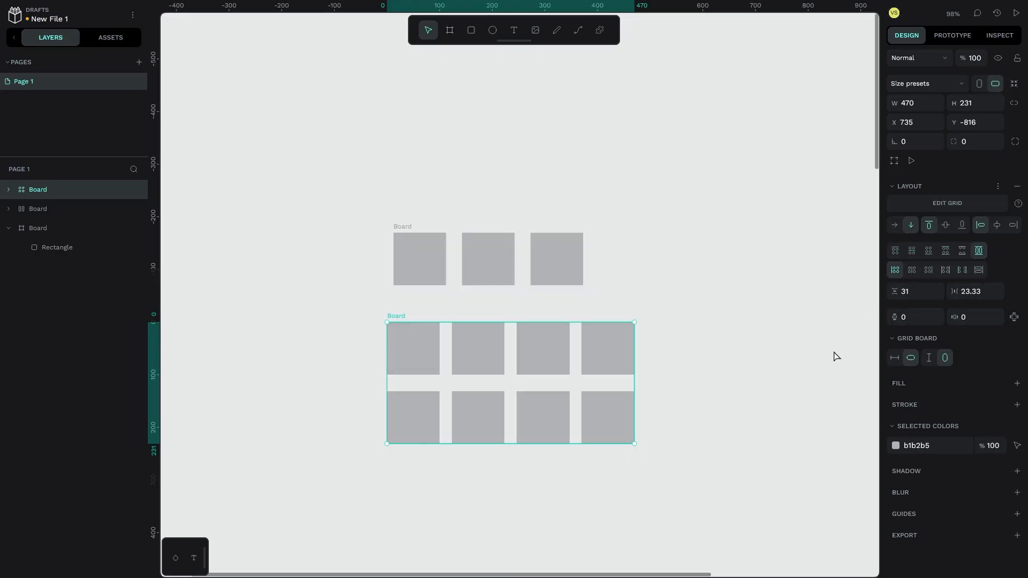
left_click(912, 252)
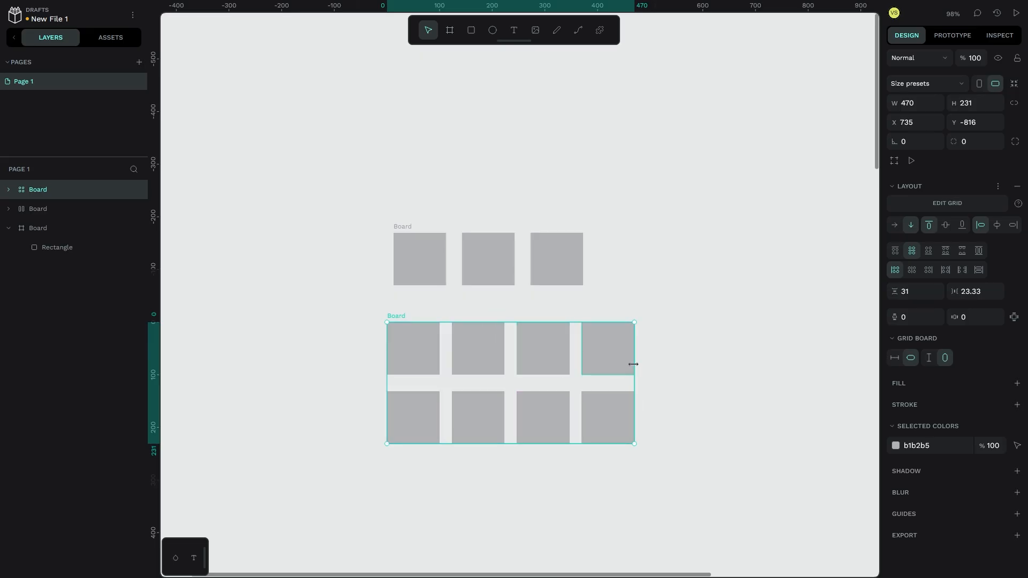
- Stretch the grid board to a width of about 887, fit it back to its content and return it to fixed width
left_click_drag(633, 364, 853, 321)
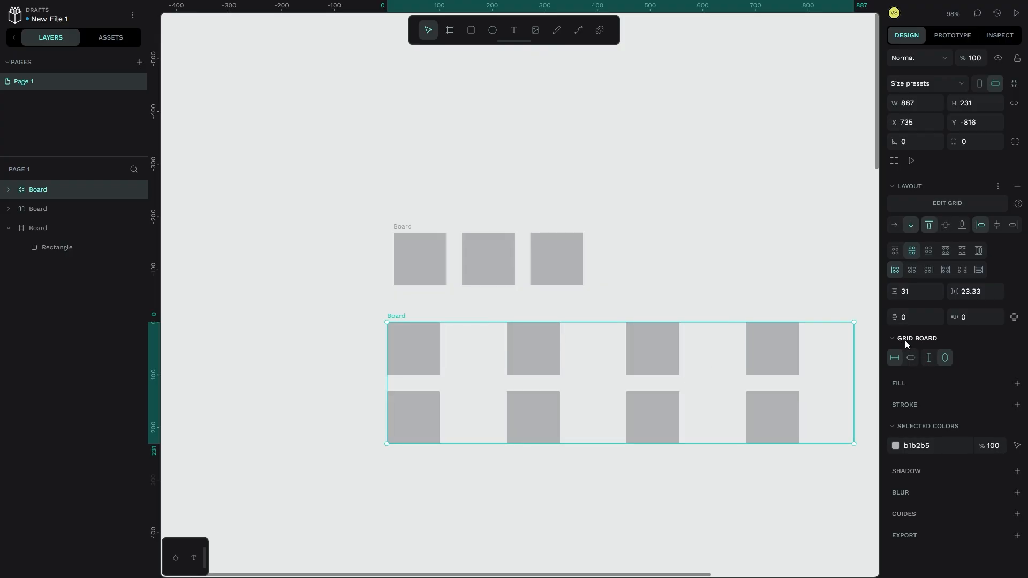
left_click(910, 358)
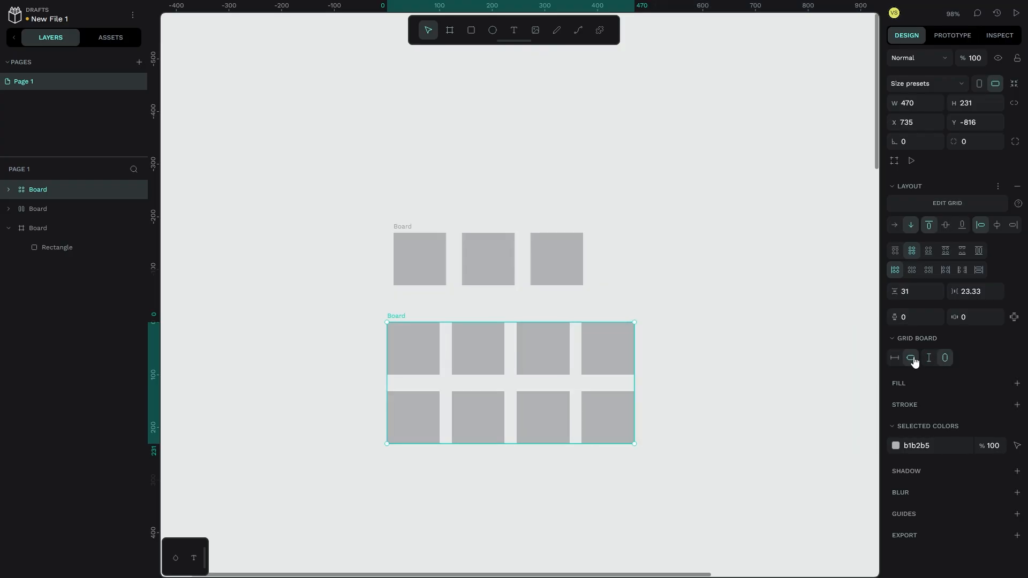
left_click(895, 357)
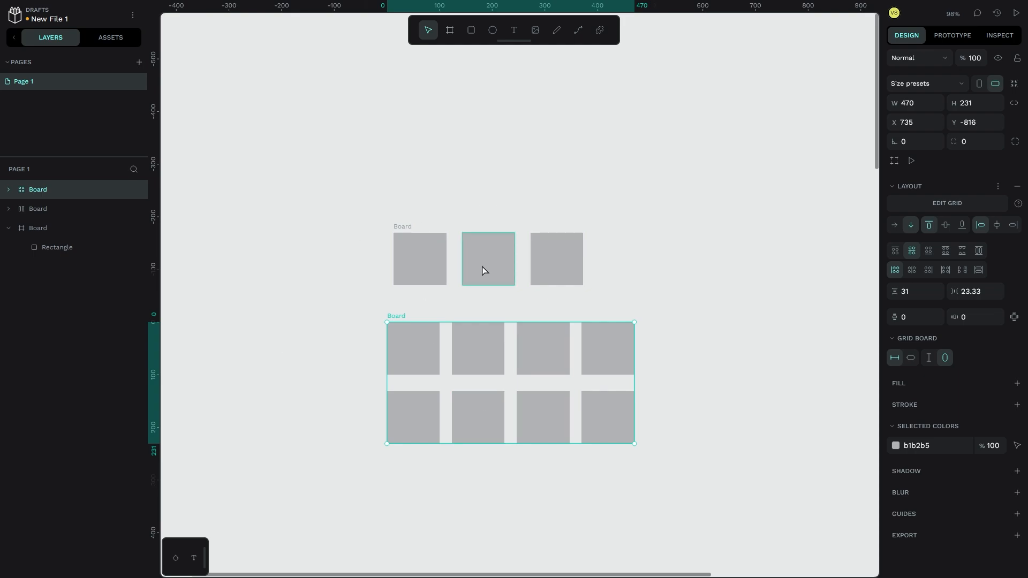
- Examine the element settings of the squares in the flex and grid boards, and return to the large white board
left_click(464, 266)
key("ctrl+a")
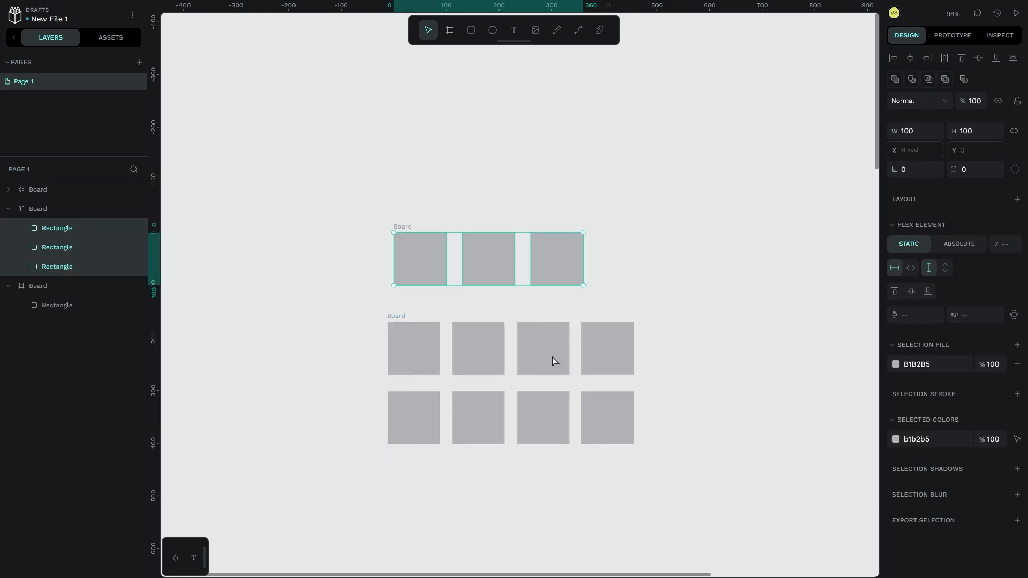
left_click_drag(299, 322, 658, 451)
scroll(515, 351, "down", 10)
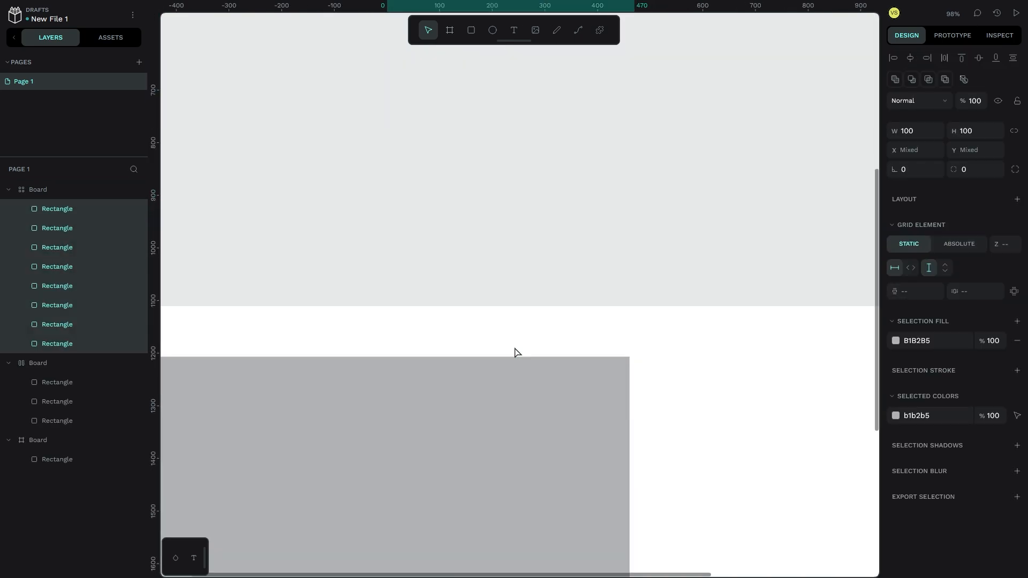
scroll(514, 348, "down", 2, "ctrl")
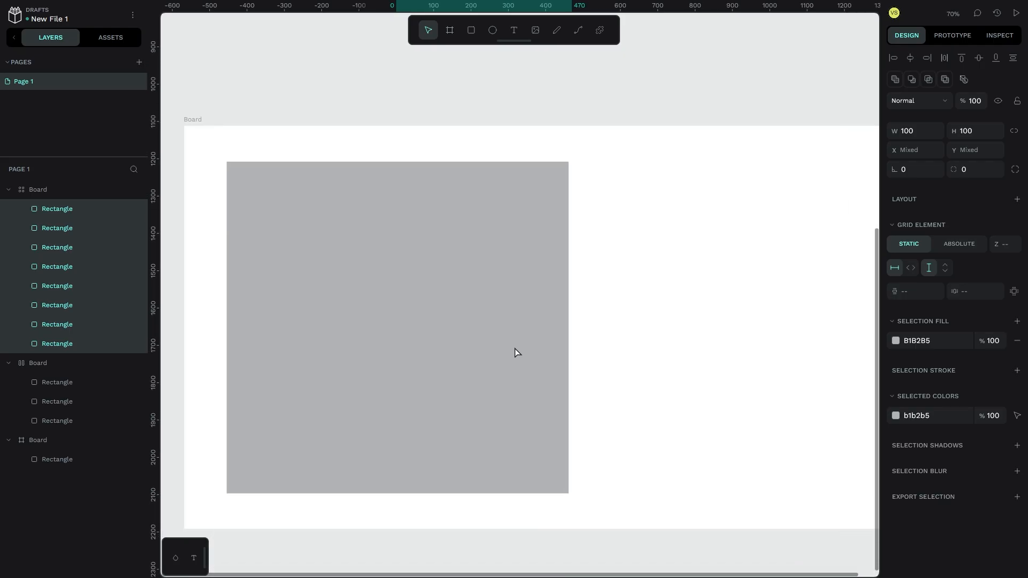
scroll(515, 349, "down", 1, "ctrl")
left_click(535, 111)
scroll(514, 149, "right", 2)
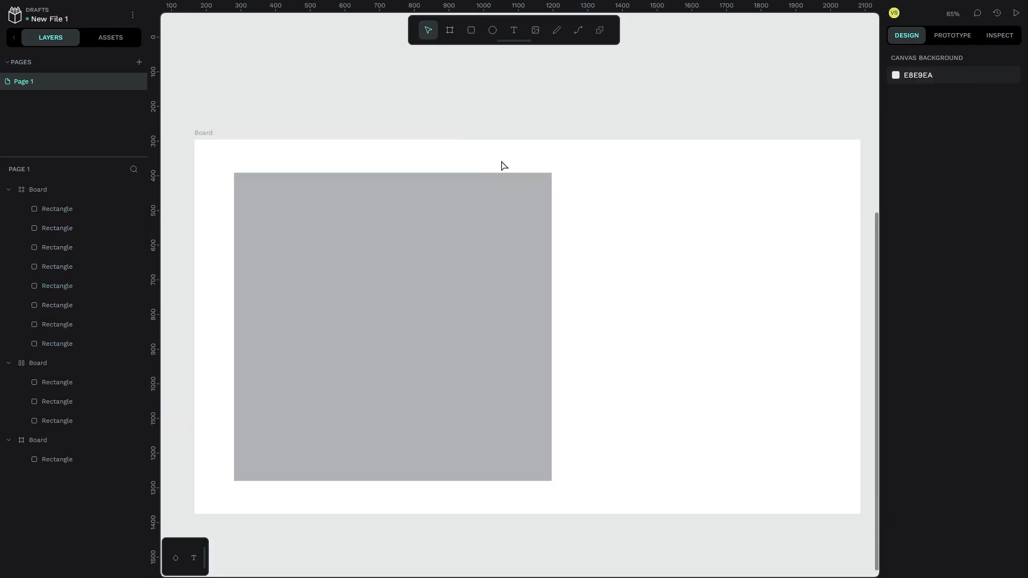
- Constrain the gray rectangle to the right and bottom edges of the large white board
left_click(435, 227)
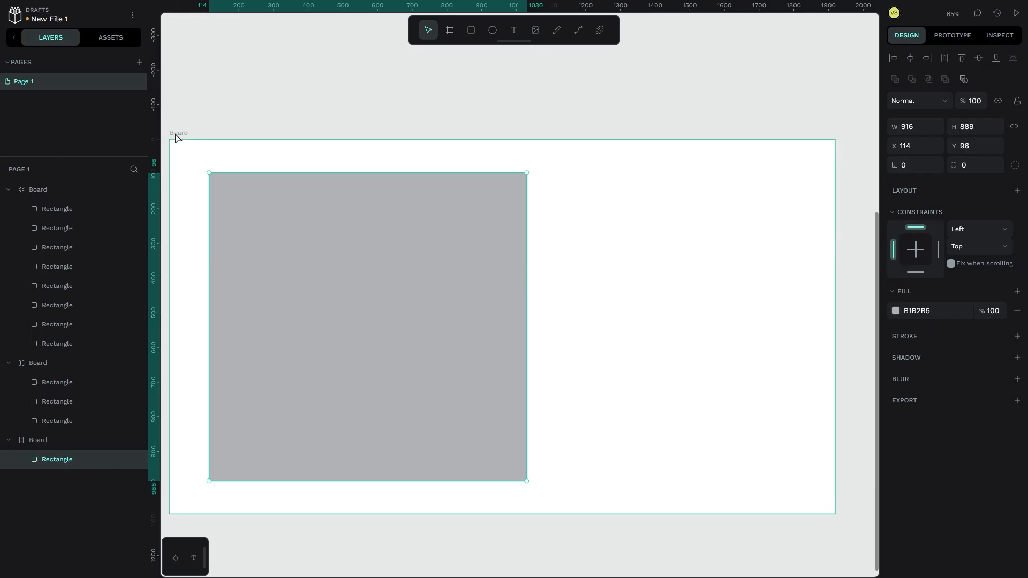
left_click(939, 253)
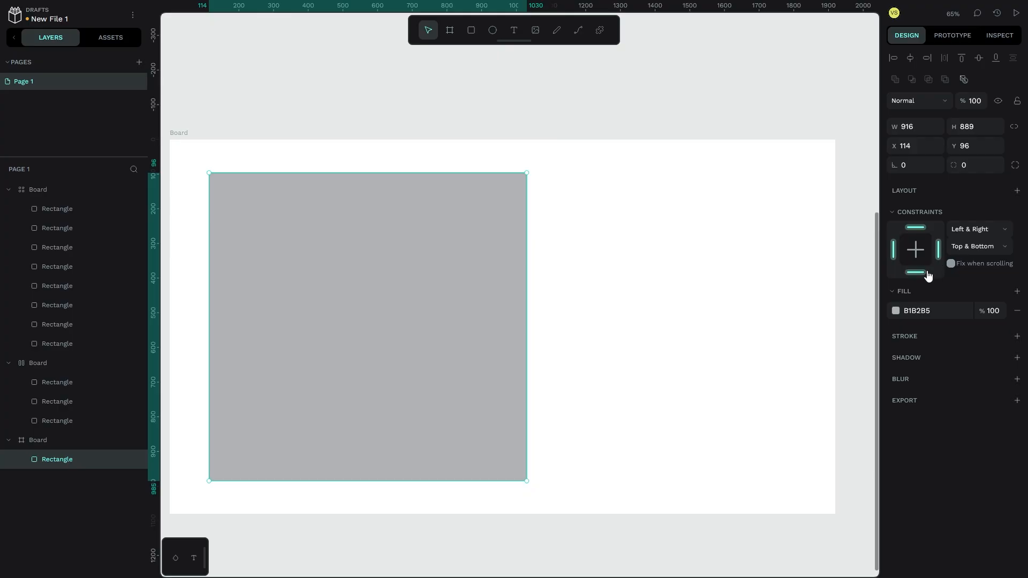
left_click(915, 226)
left_click(893, 249)
- Try resizing the white board from its upper-left corner to test the rectangle's right and bottom constraints, and undo it
left_click(177, 141)
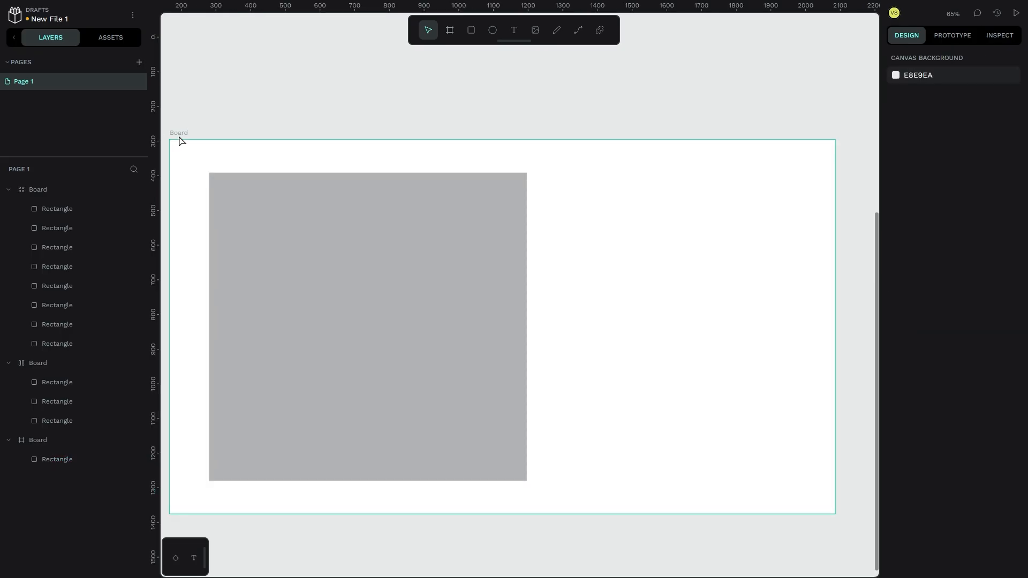
scroll(179, 137, "down", 3)
left_click(179, 135)
scroll(199, 138, "left", 2)
left_click_drag(231, 134, 254, 147)
key("ctrl+z")
- Switch the rectangle's constraints back to the board's left and top edges
left_click(384, 213)
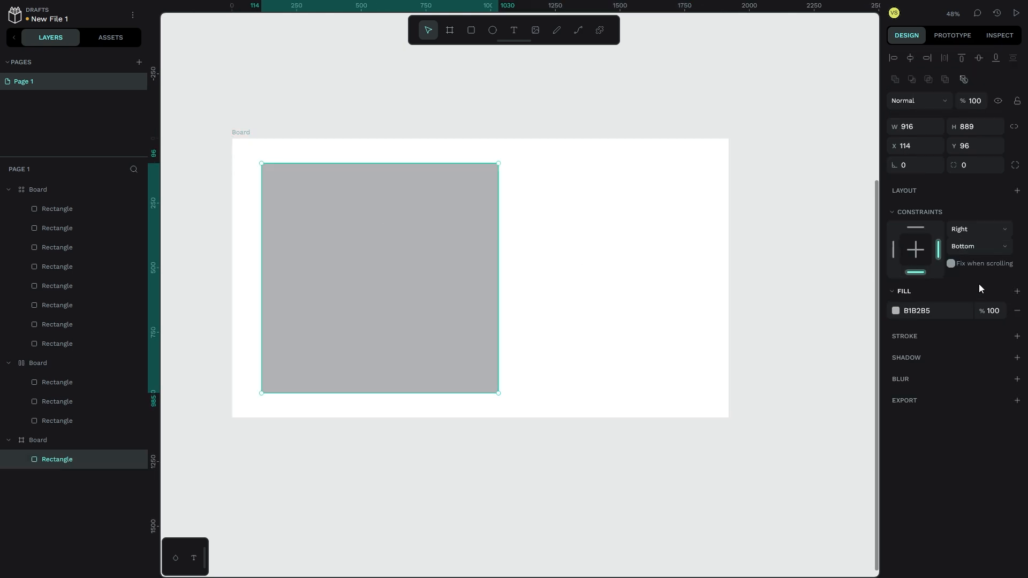
left_click(916, 227)
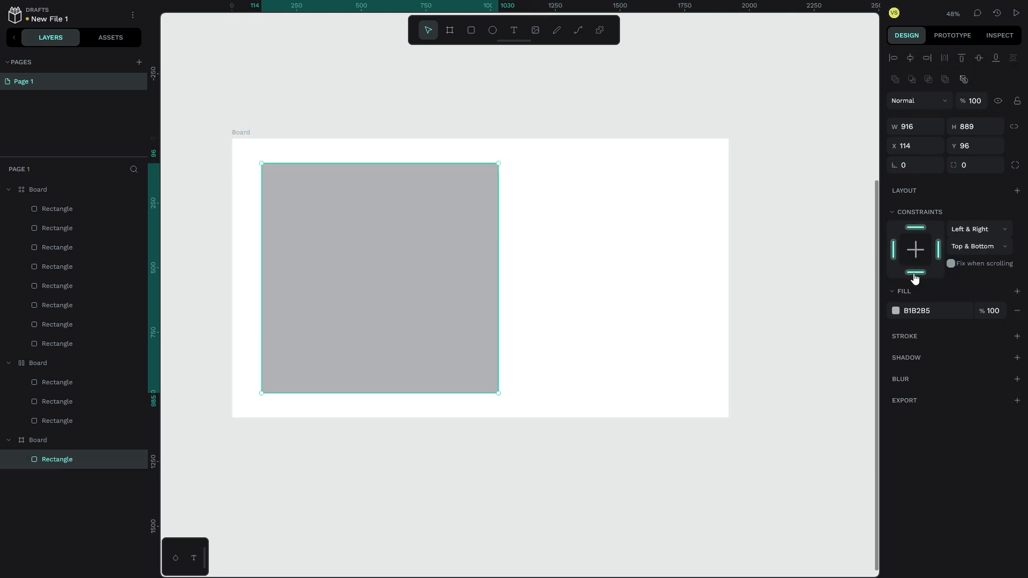
left_click(916, 272)
left_click(938, 250)
- Try resizing the white board to about 2108 × 1282 and to about 1659 × 1351, and undo both changes
left_click(239, 135)
left_click_drag(728, 417, 524, 291)
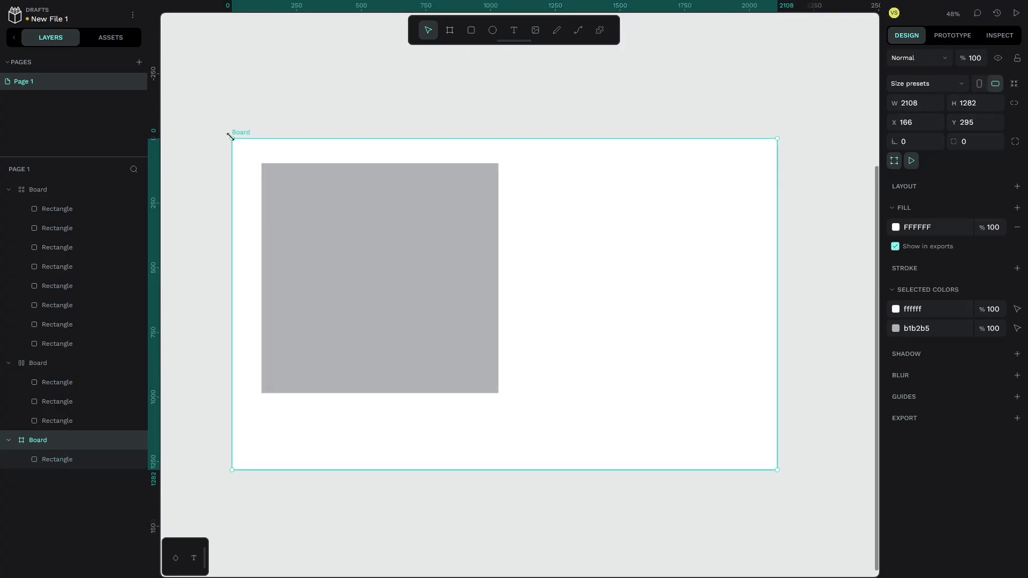
left_click_drag(230, 137, 391, 134)
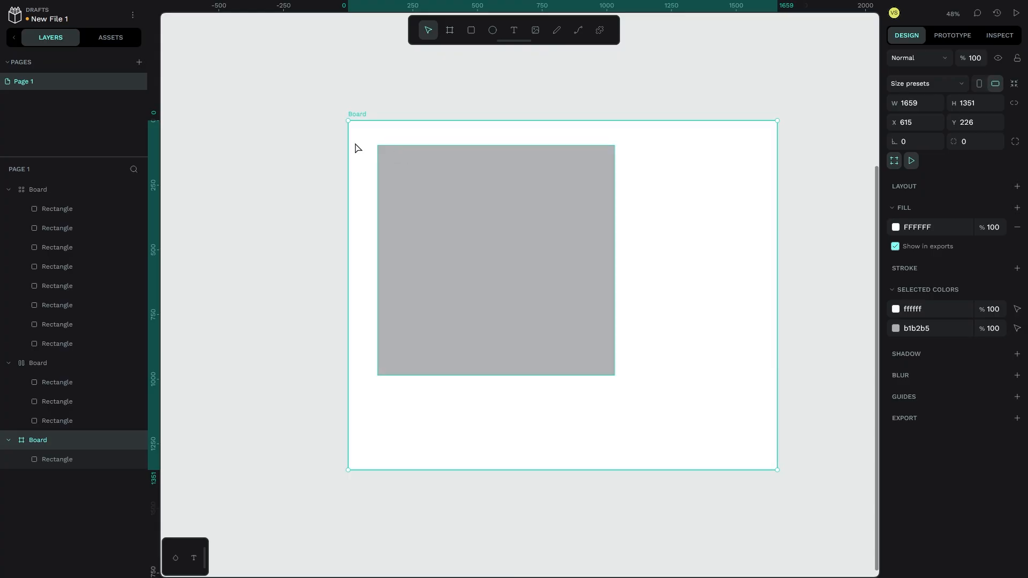
key("ctrl+z")
key("ctrl+z")
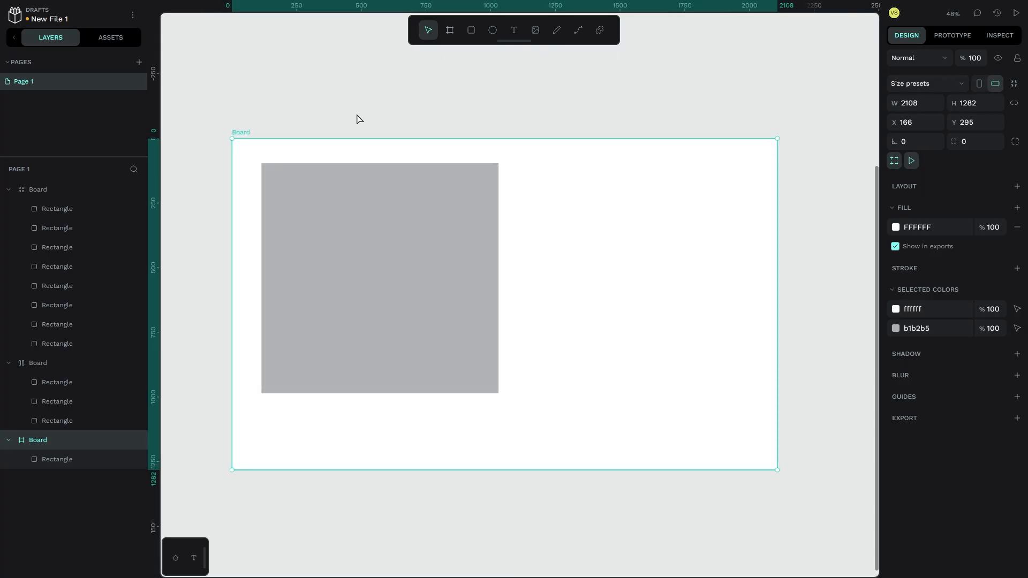
key("ctrl+z")
- Replace the rectangle's left and top constraints with right and bottom ones
left_click(310, 172)
left_click(937, 250)
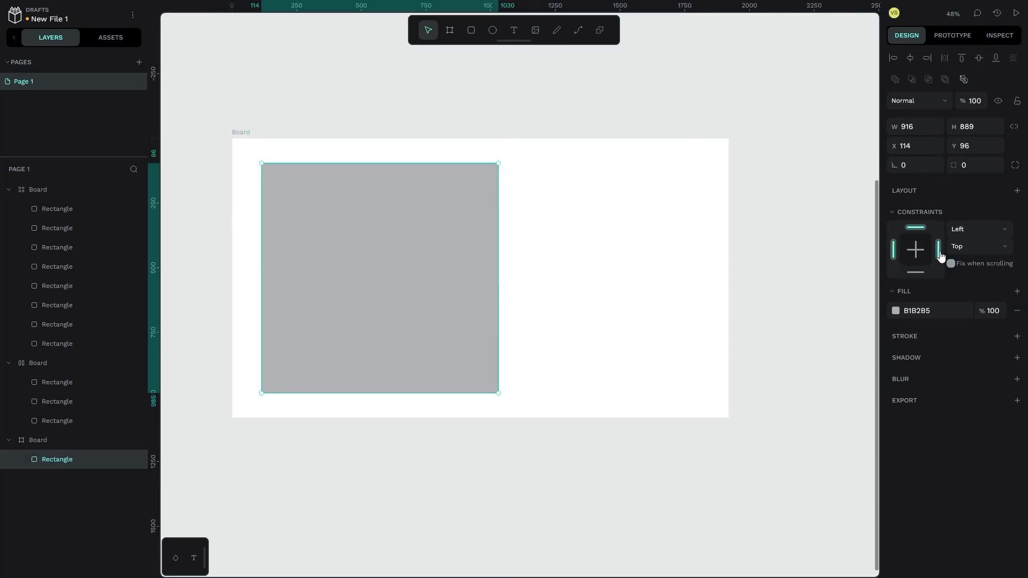
left_click(915, 272)
left_click(915, 227)
left_click(893, 249)
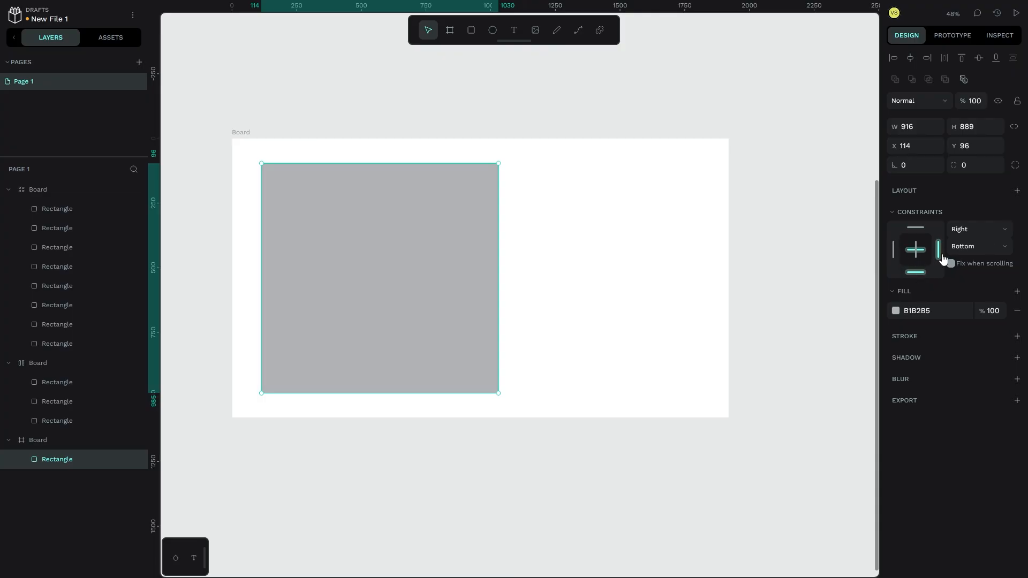
- Try enlarging the white board from its upper-left corner to about 1991 × 1108, and undo the change
left_click(241, 146)
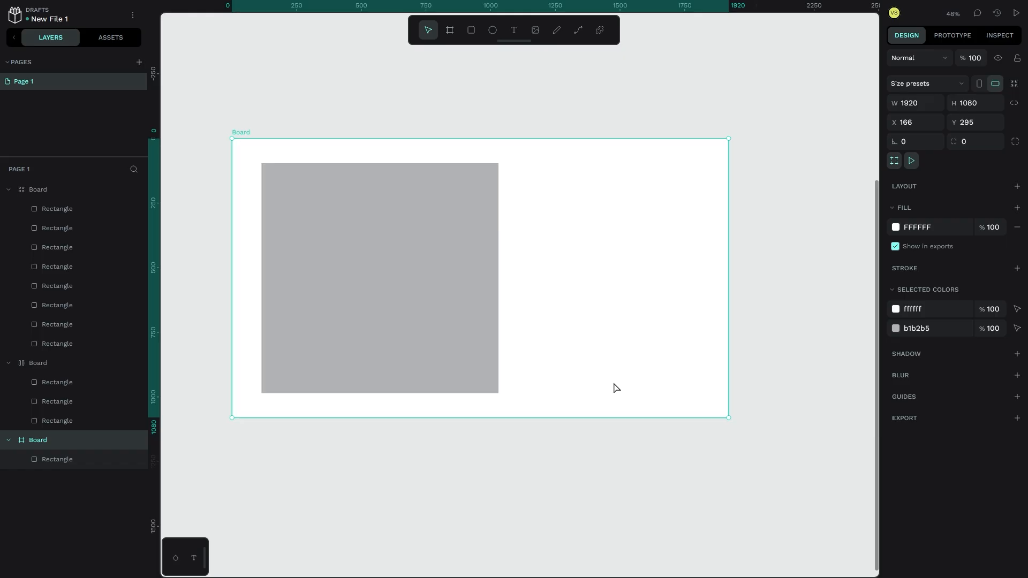
scroll(552, 281, "left", 5)
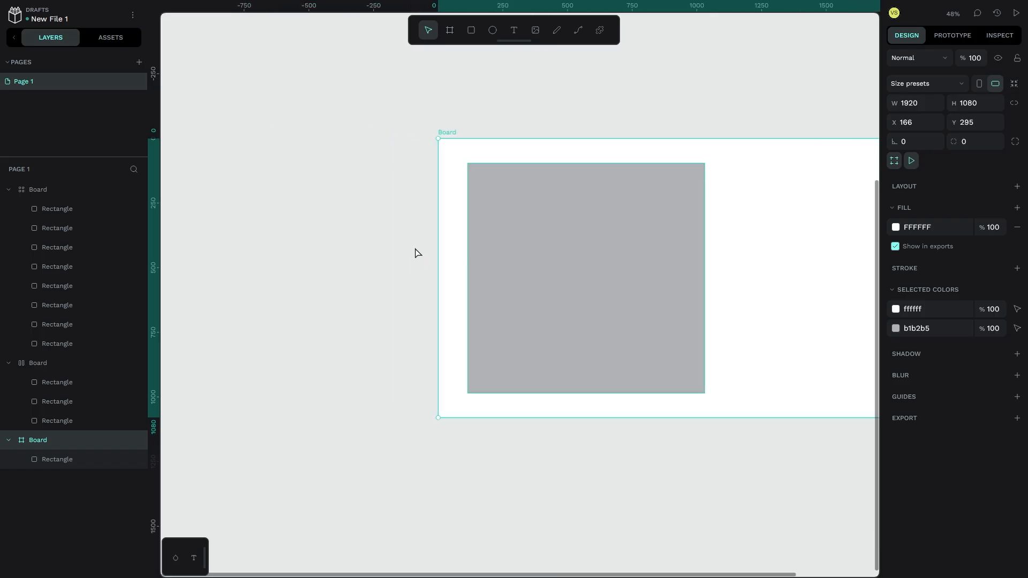
left_click_drag(442, 140, 436, 184)
mouse_move(357, 129)
left_mouse_down()
mouse_move(608, 299)
mouse_move(527, 316)
mouse_move(434, 155)
mouse_move(558, 237)
mouse_move(500, 211)
mouse_move(608, 356)
mouse_move(733, 355)
mouse_move(713, 338)
mouse_move(217, 177)
mouse_move(302, 113)
mouse_move(359, 131)
left_mouse_up()
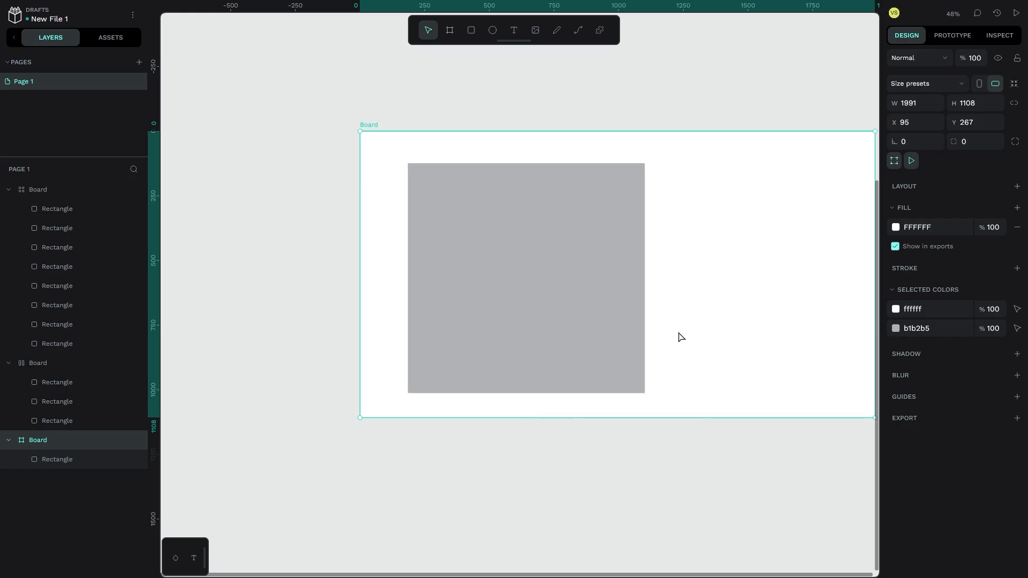
key("ctrl+z")
scroll(338, 276, "right", 3)
scroll(338, 188, "left", 2)
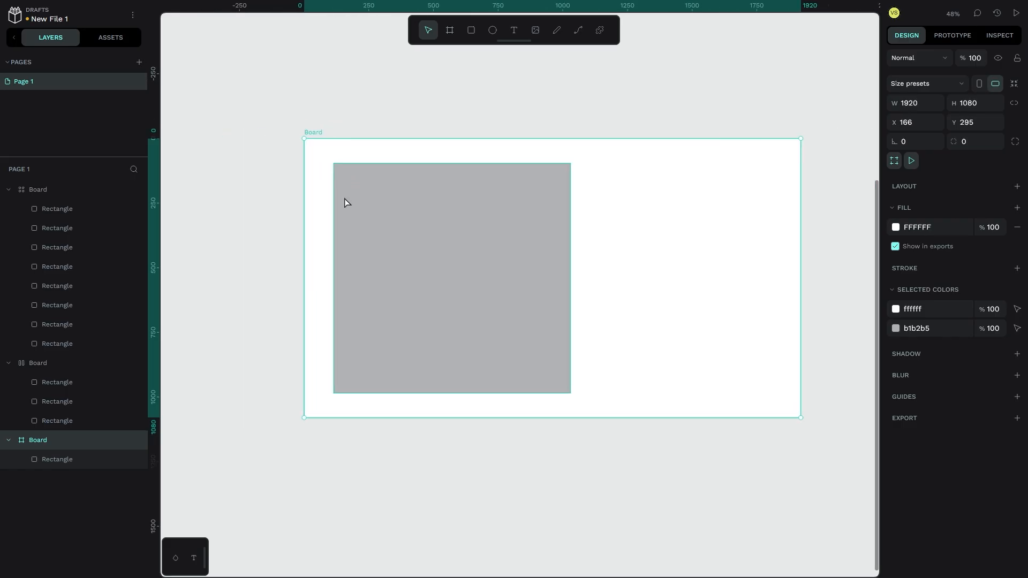
scroll(469, 265, "right", 1)
- Recolor the rectangle's solid fill to blue 0096fb, and to yellow fbd669 with the color wheel
left_click(445, 218)
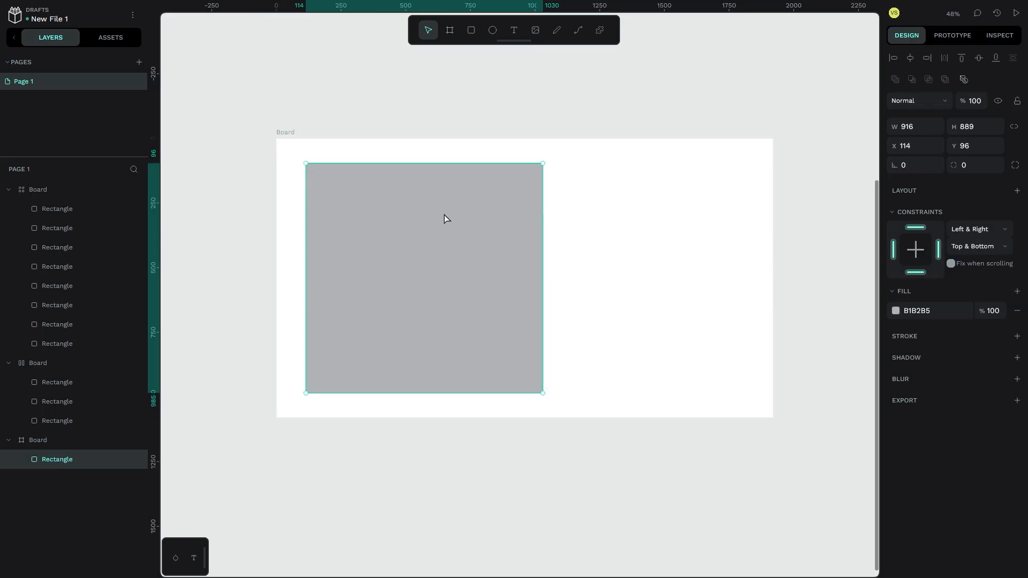
left_click(896, 311)
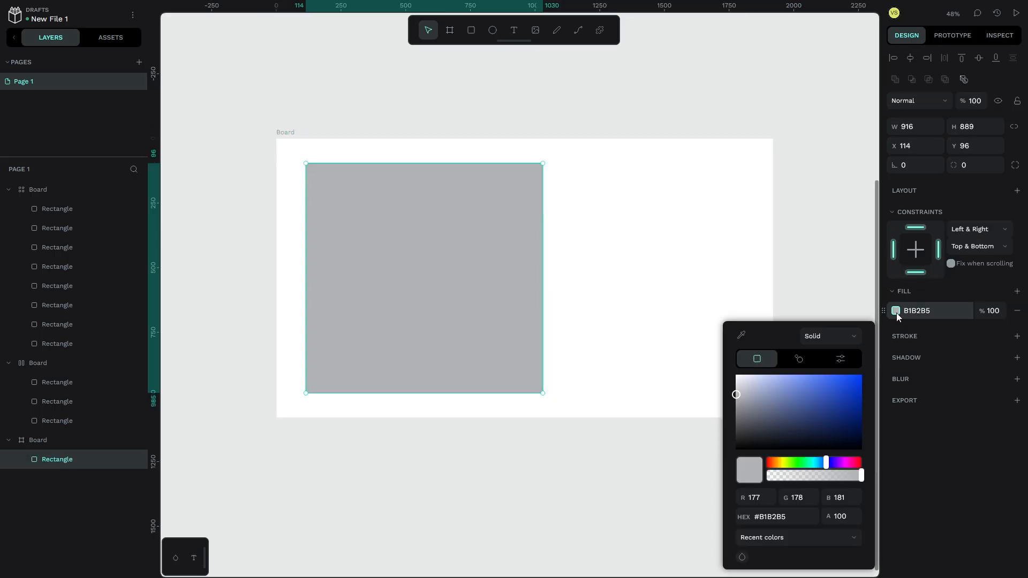
left_click_drag(823, 471, 815, 470)
left_click_drag(845, 400, 878, 367)
mouse_move(816, 465)
left_mouse_down()
mouse_move(840, 473)
mouse_move(821, 473)
left_mouse_up()
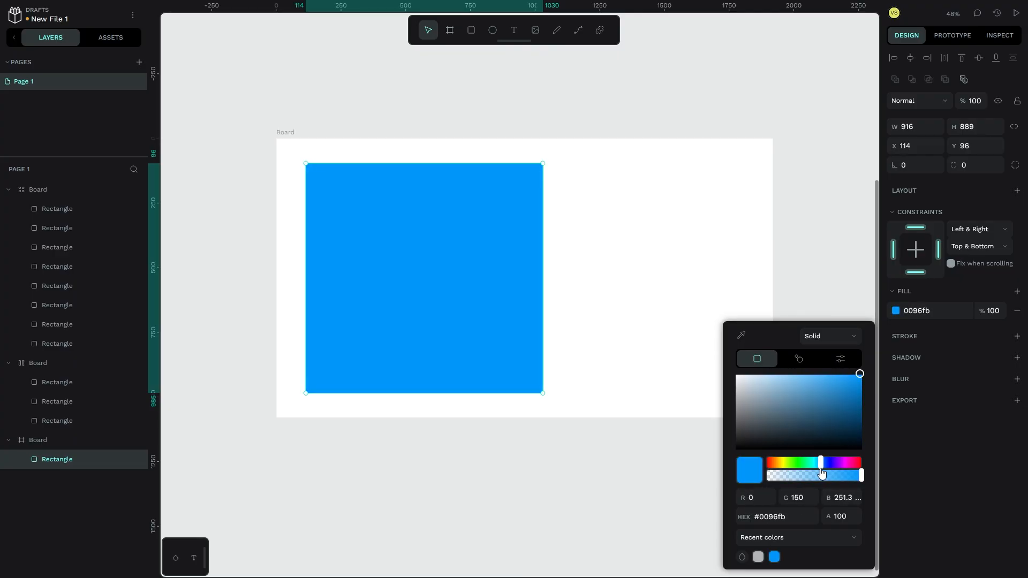
left_click(796, 360)
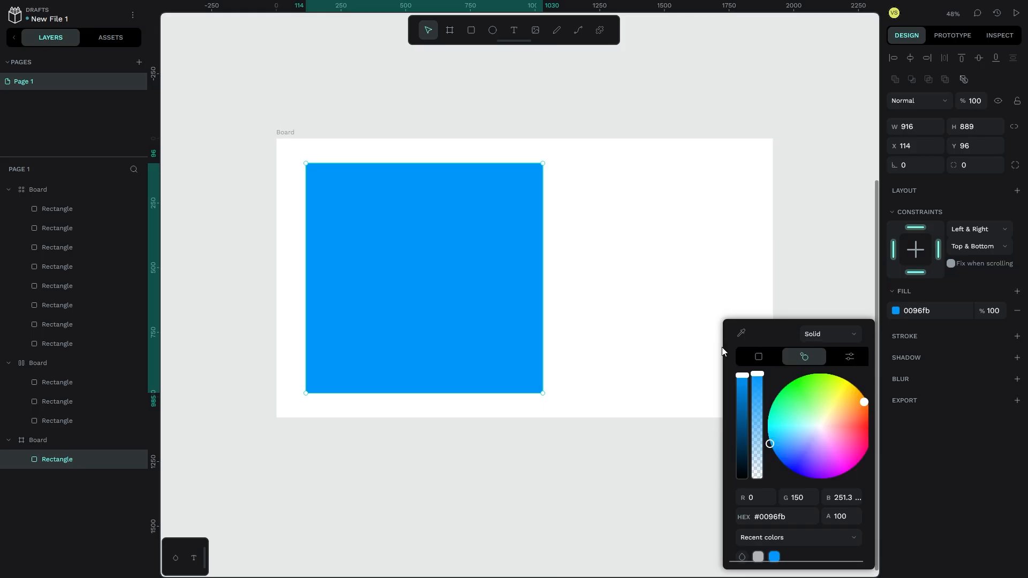
left_click_drag(773, 445, 841, 404)
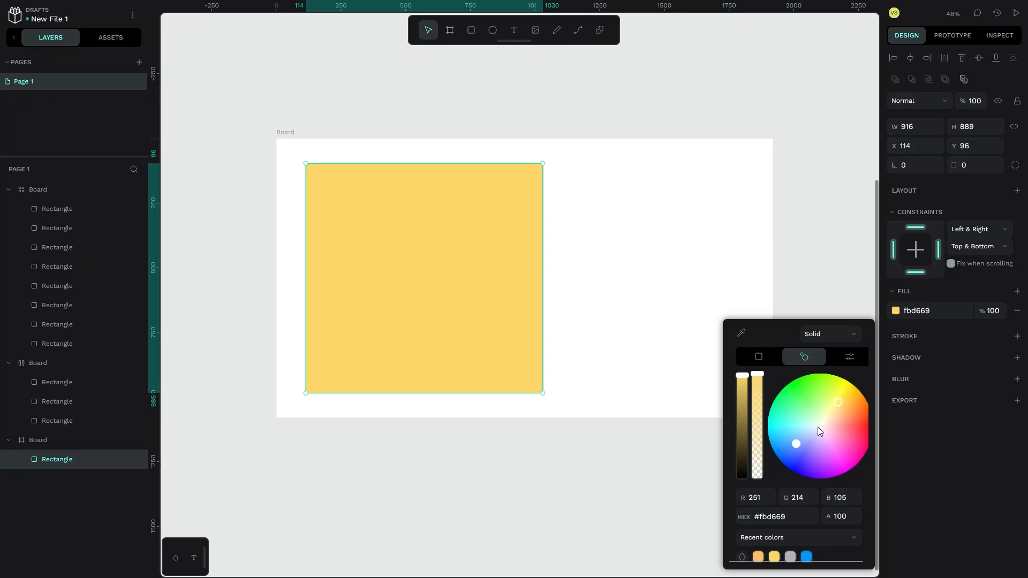
- Set the rectangle's fill to light blue 76cdff by adjusting its hue, saturation and value
left_click(850, 356)
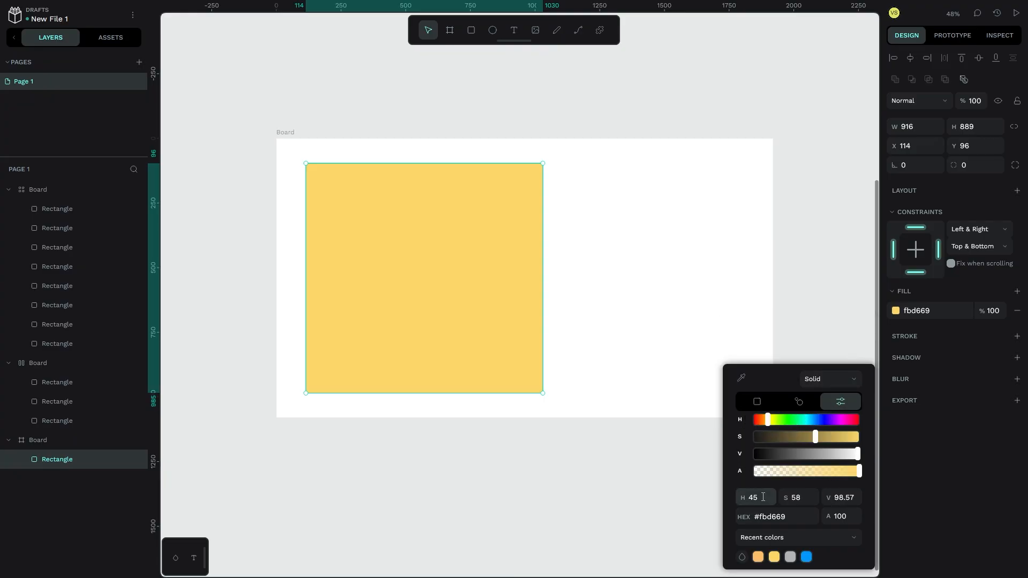
left_click_drag(768, 421, 828, 436)
left_click_drag(802, 430, 876, 451)
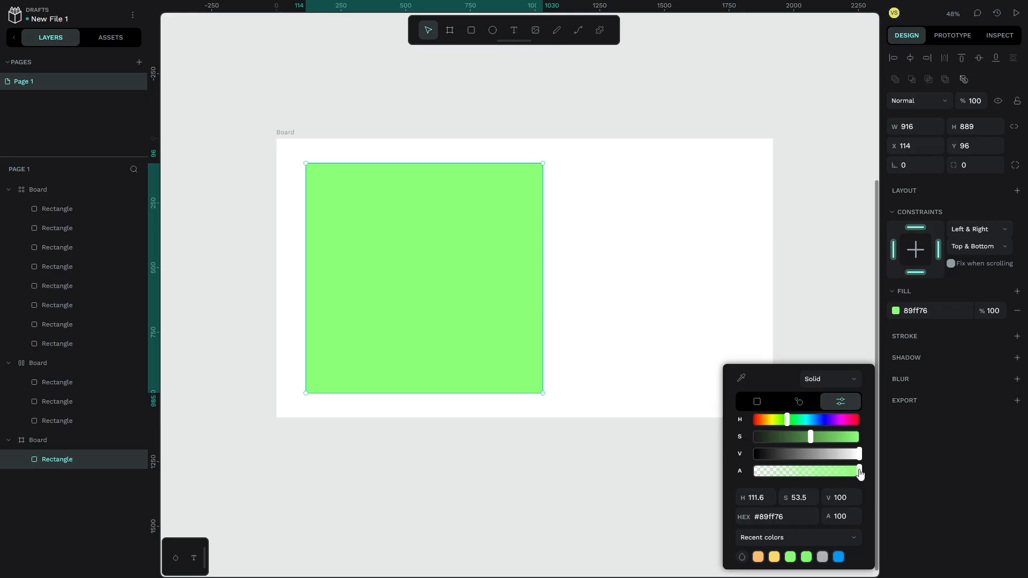
mouse_move(859, 472)
left_mouse_down()
mouse_move(755, 473)
mouse_move(859, 474)
left_mouse_up()
left_click_drag(790, 419, 813, 419)
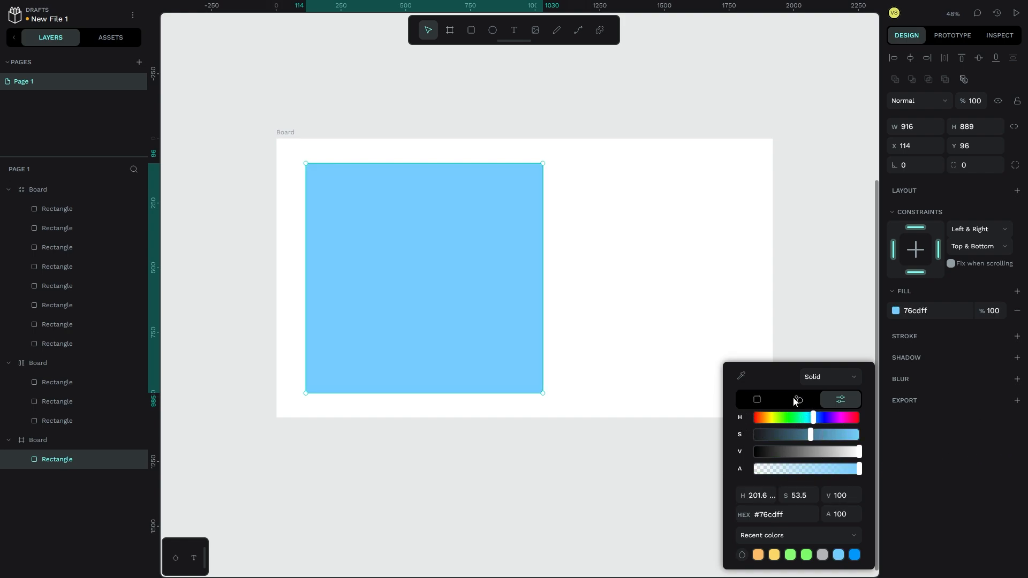
- Change the rectangle's solid fill to a linear gradient and shift the gradient's start point slightly sideways
left_click(756, 400)
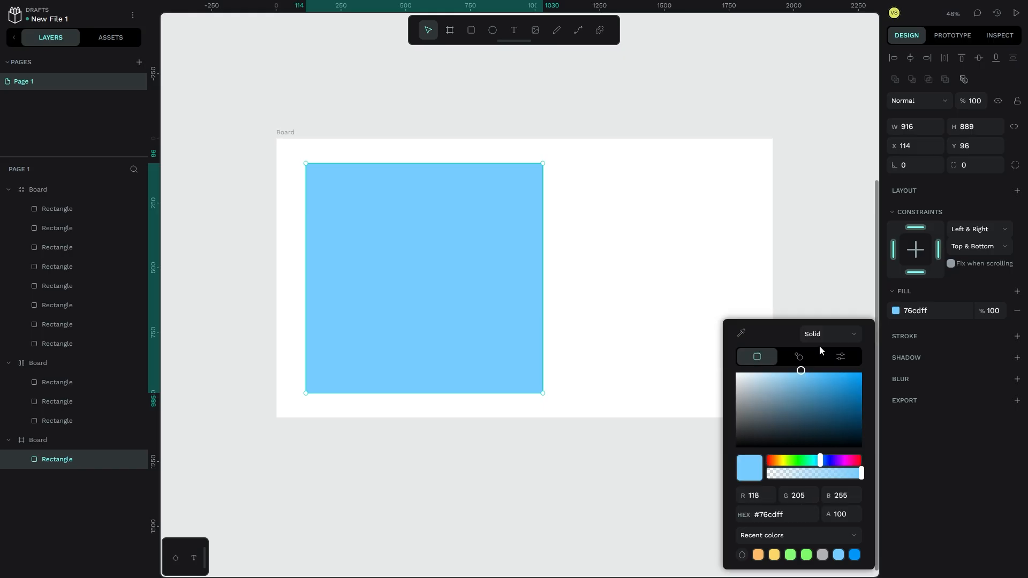
left_click(827, 334)
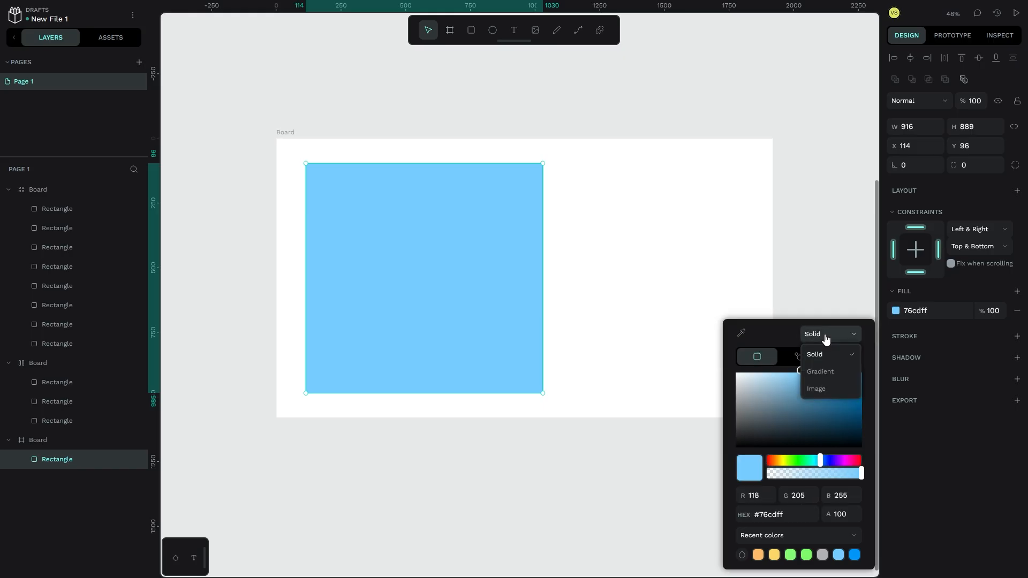
left_click(824, 373)
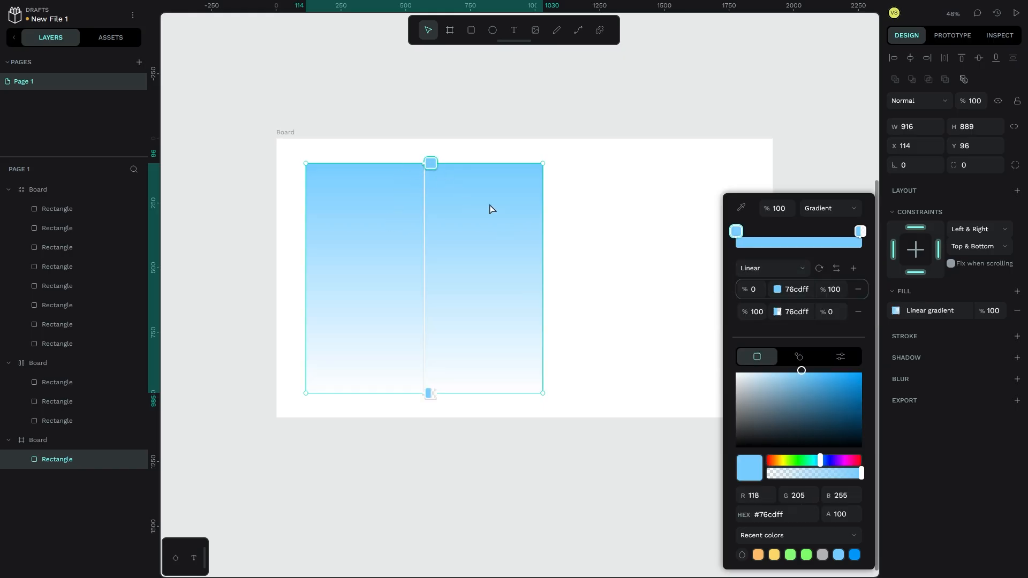
mouse_move(424, 167)
left_mouse_down()
mouse_move(406, 156)
mouse_move(310, 165)
mouse_move(429, 165)
left_mouse_up()
- Rotate the rectangle's gradient three times until it runs horizontally, and reverse its color stops
left_click(822, 269)
left_click(822, 268)
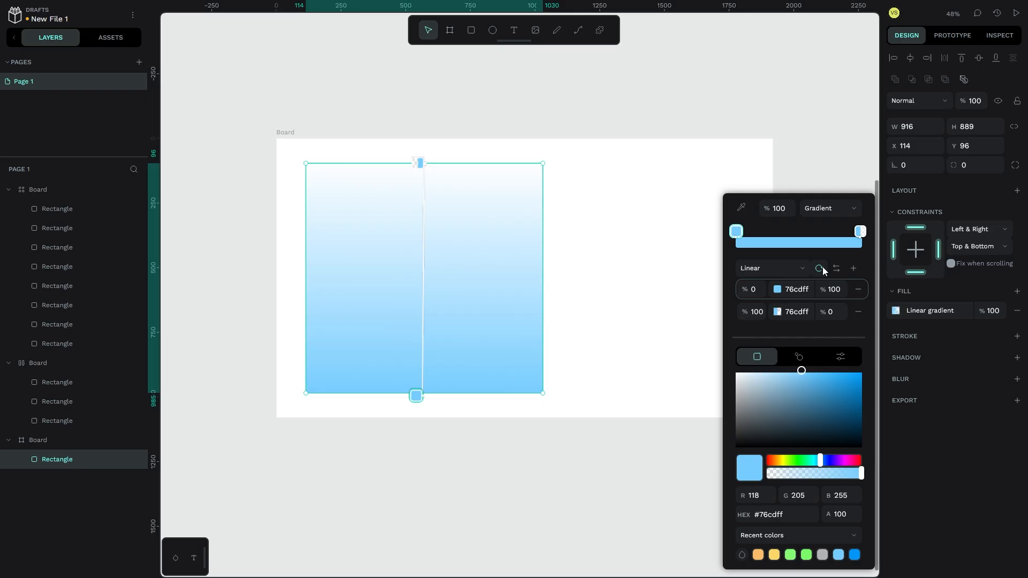
left_click(822, 269)
left_click(837, 269)
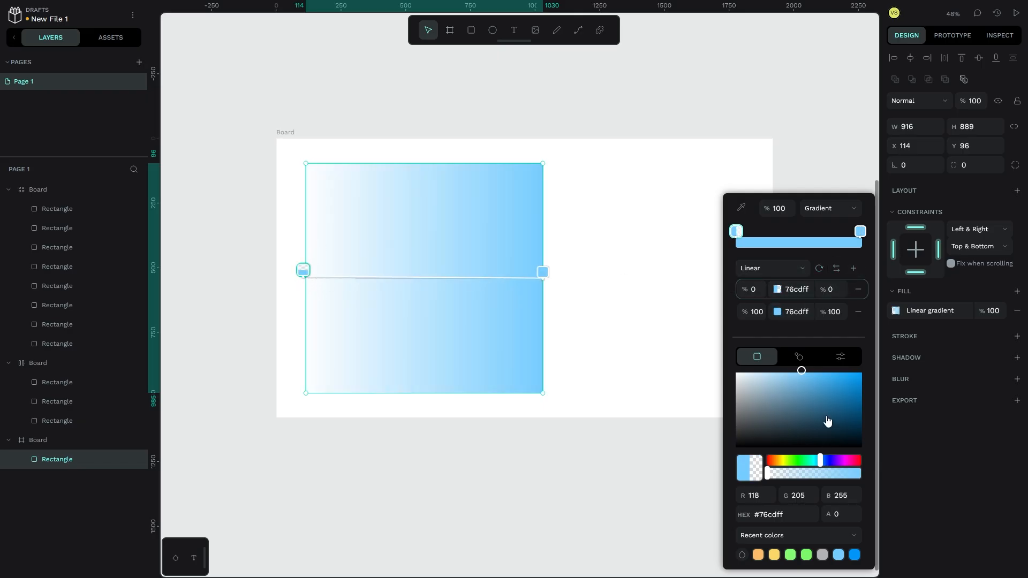
- Recolor the gradient's first stop to magenta c500e3 with 46.11% opacity
left_click(854, 404)
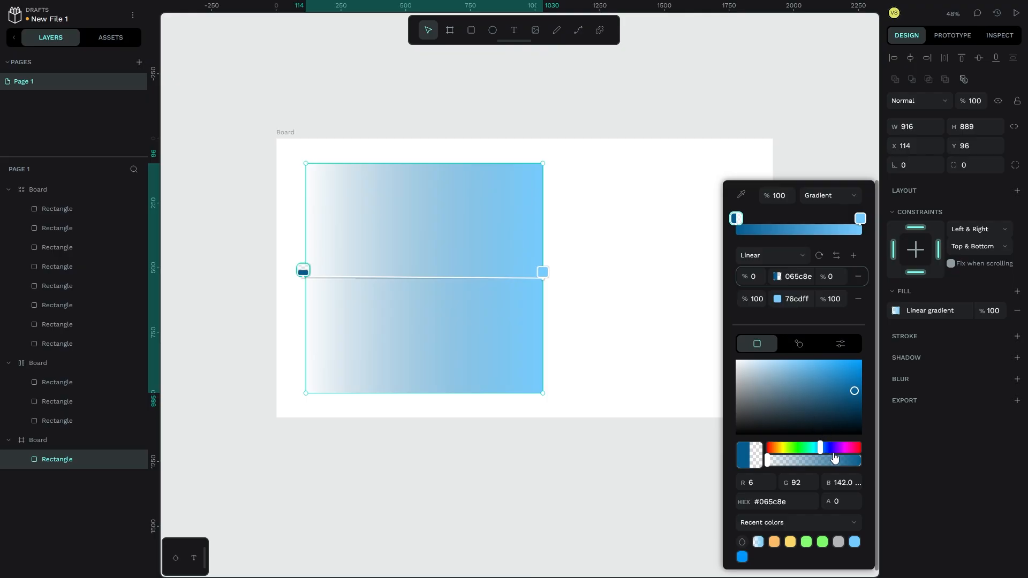
left_click_drag(827, 448, 845, 449)
left_click_drag(840, 412, 867, 405)
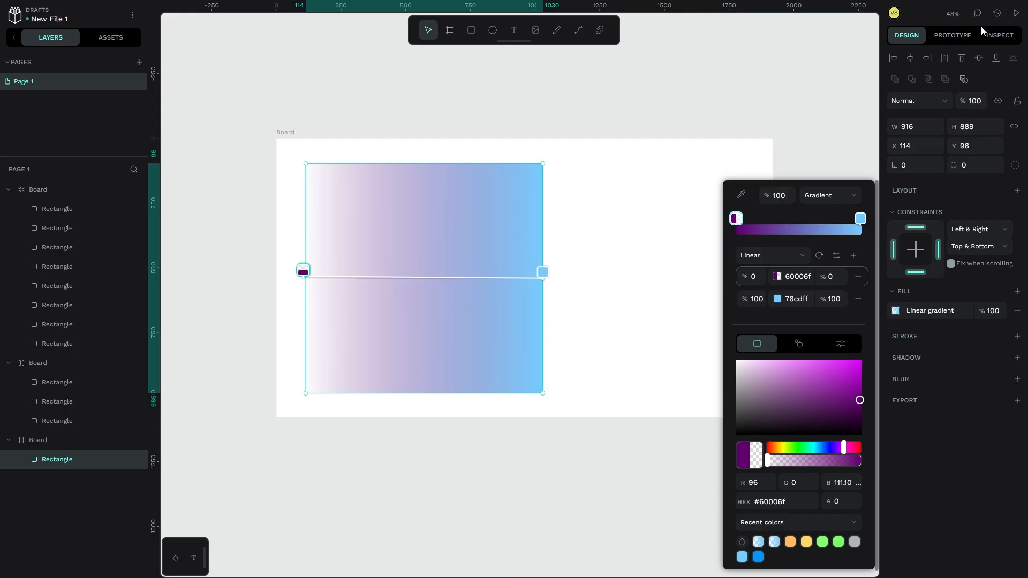
left_click_drag(769, 466, 864, 464)
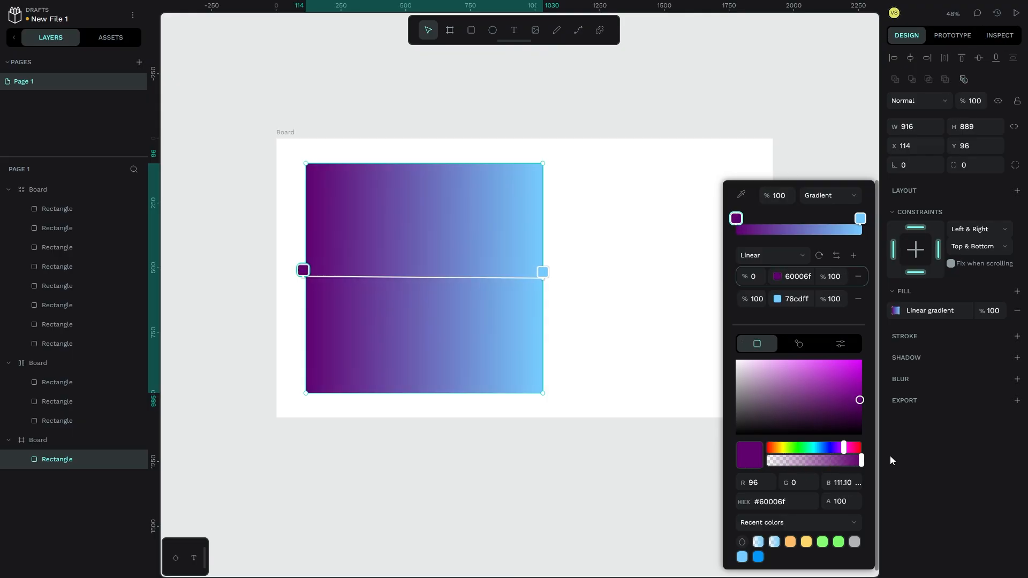
left_click_drag(857, 401, 872, 373)
left_click_drag(863, 461, 811, 465)
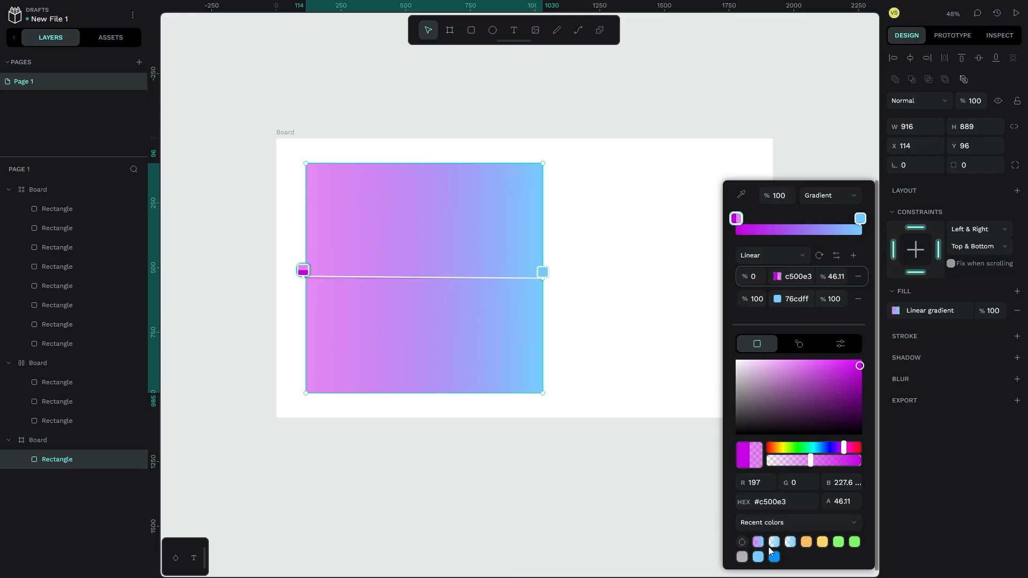
- Show the palette of recent colors and hide it again
left_click(743, 543)
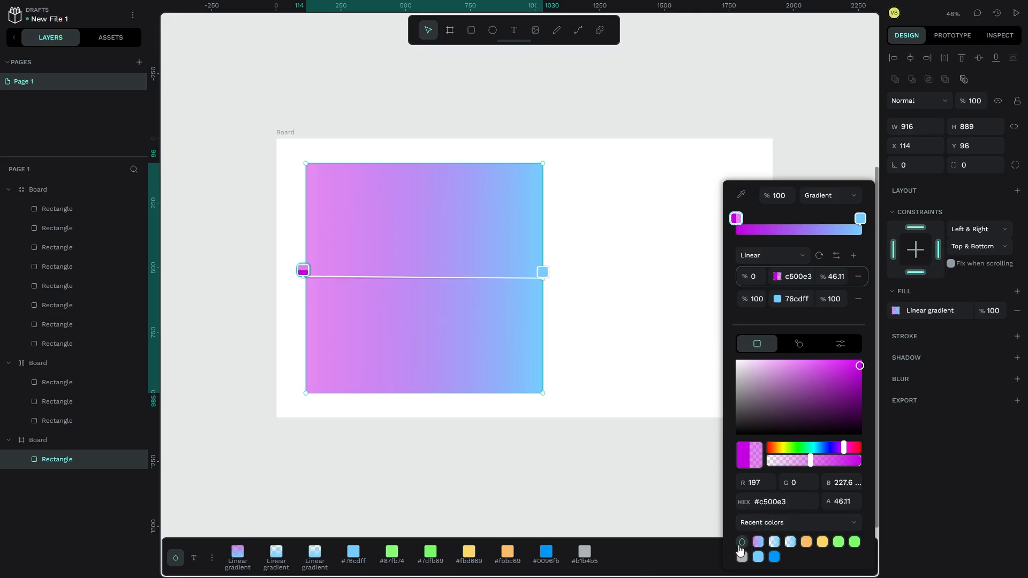
left_click(175, 558)
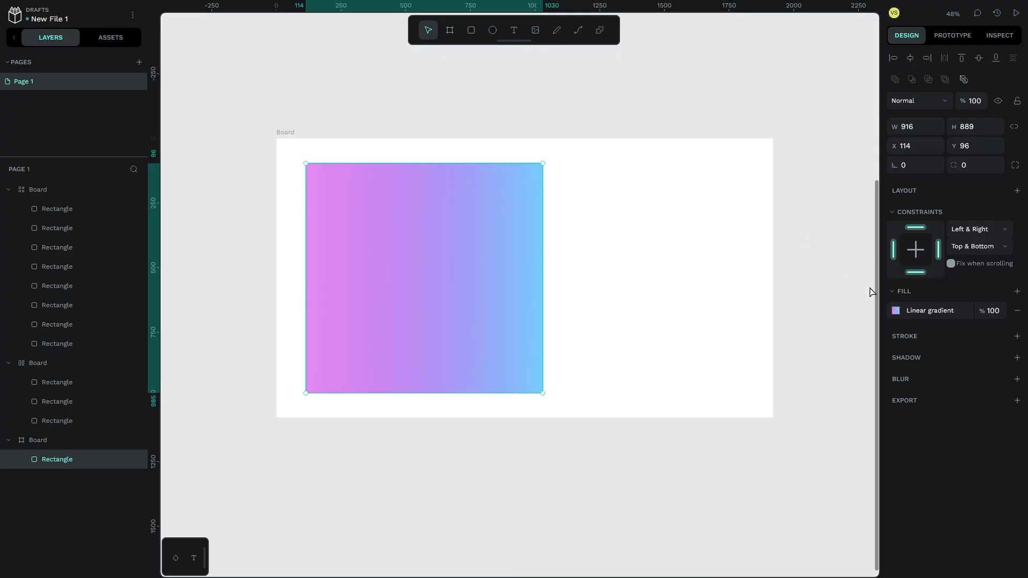
- Replace the rectangle's gradient fill with the pink rose perfume bottle image
left_click(896, 311)
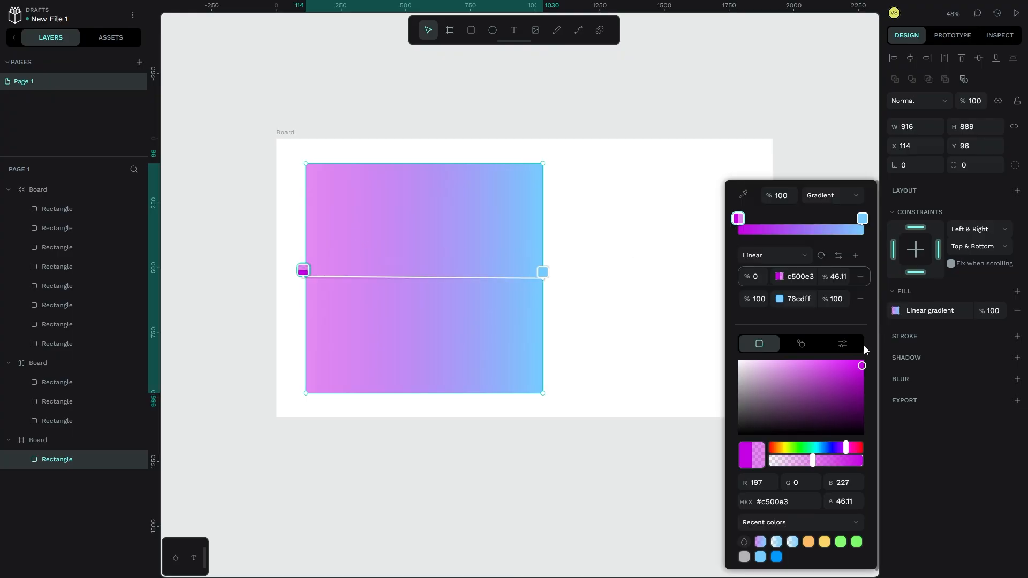
left_click(840, 207)
left_click(822, 255)
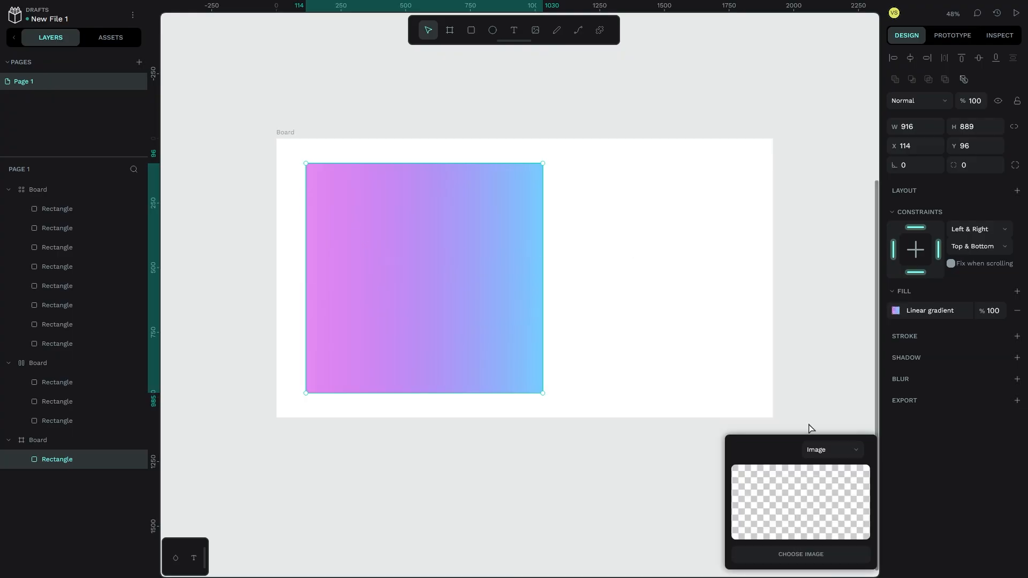
left_click(791, 555)
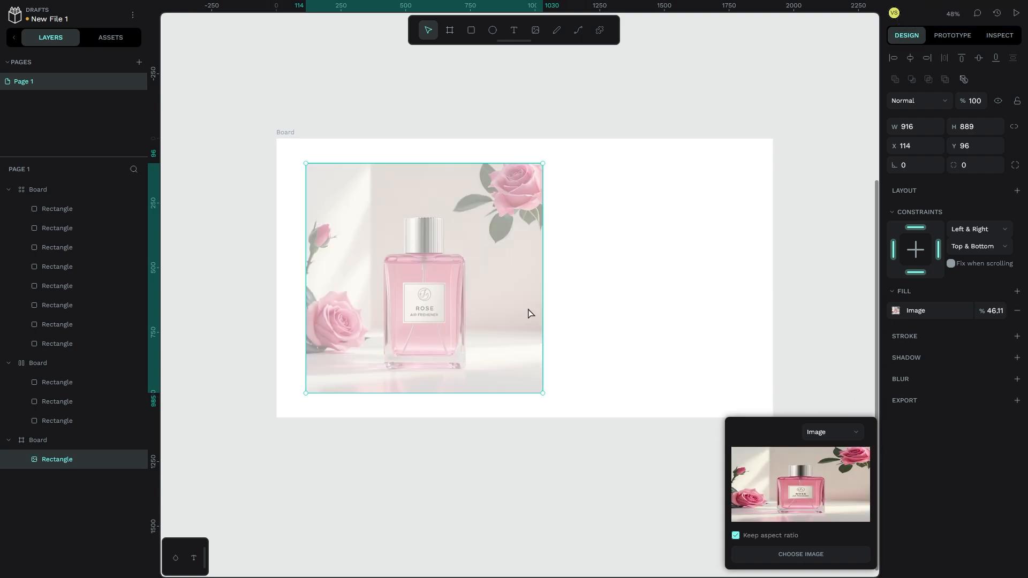
left_click(706, 186)
left_click(422, 280)
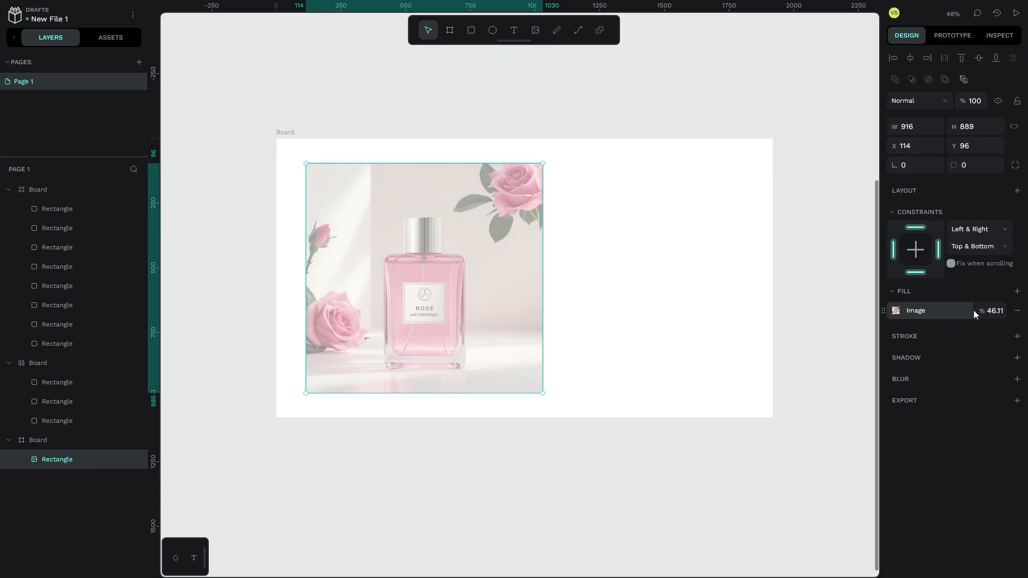
- Set the opacity of the rectangle's image fill to 100%
left_click(899, 312)
left_click(993, 274)
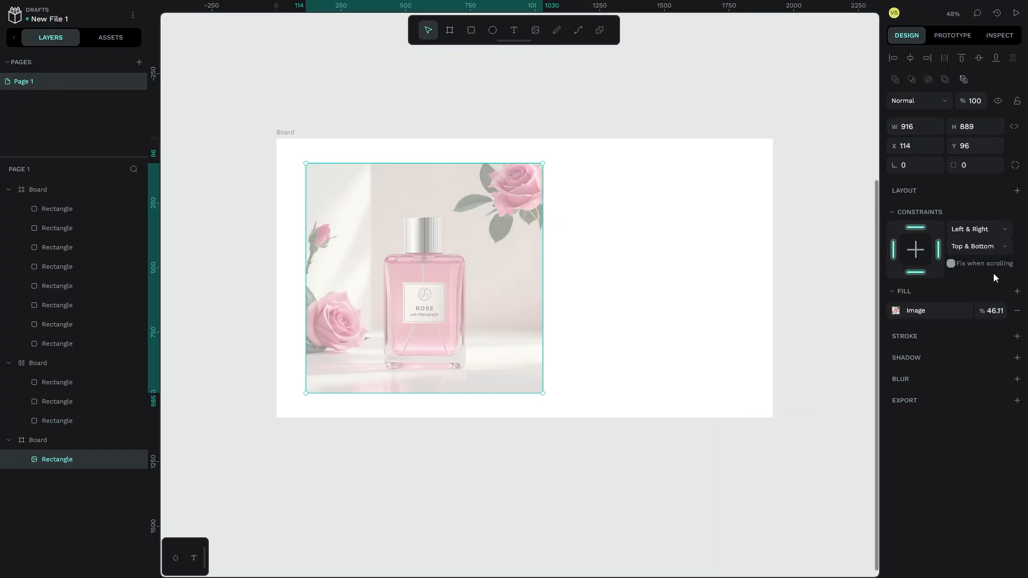
left_click(992, 312)
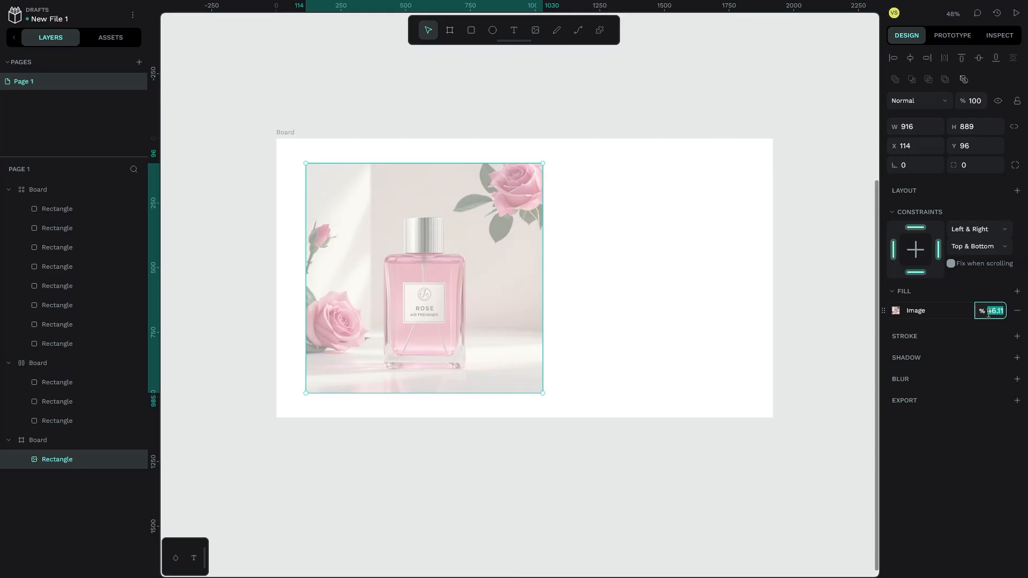
type("100")
key("Return")
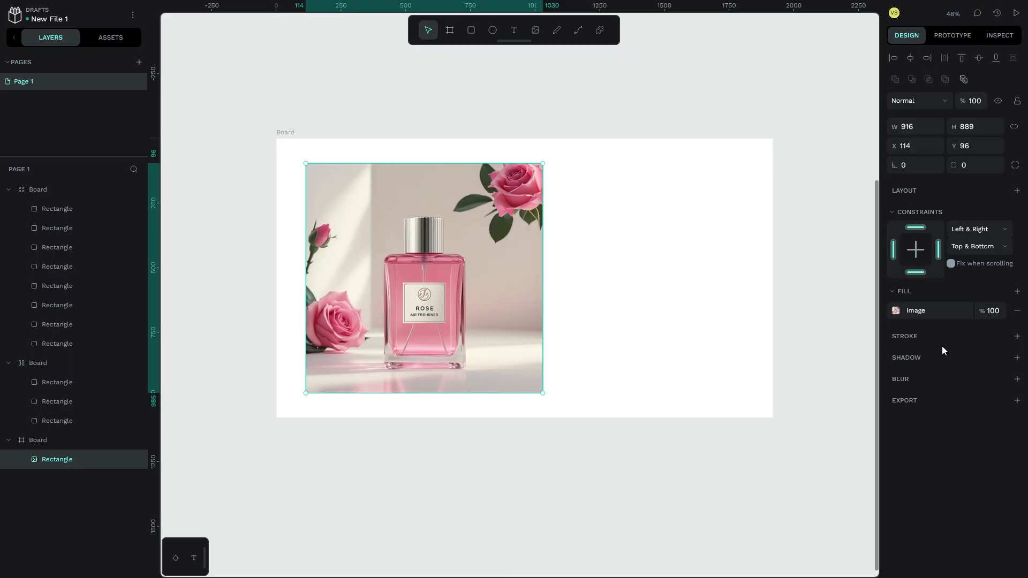
- Add a stroke to the image rectangle and set its width to 17
left_click(1017, 336)
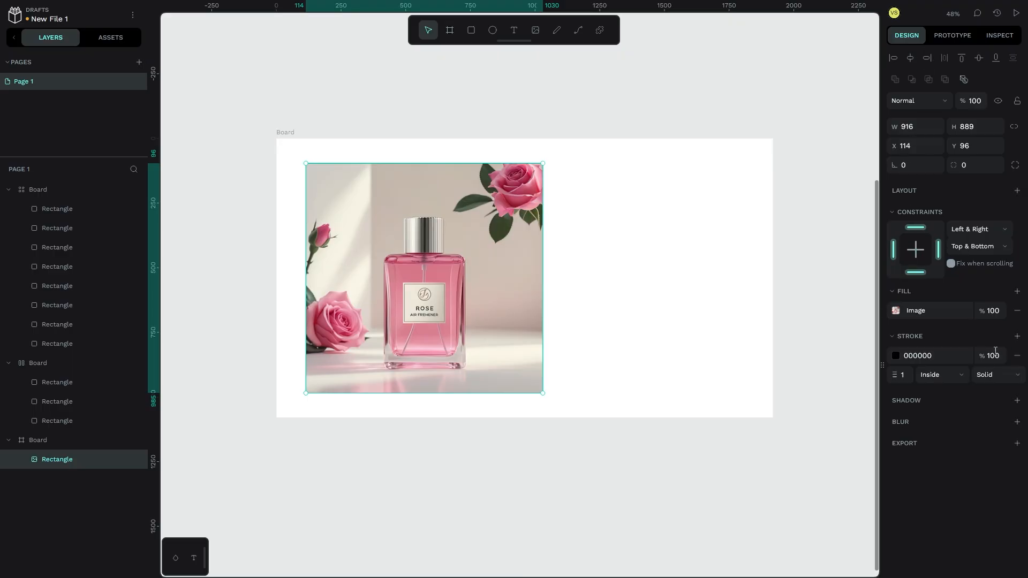
left_click(951, 374)
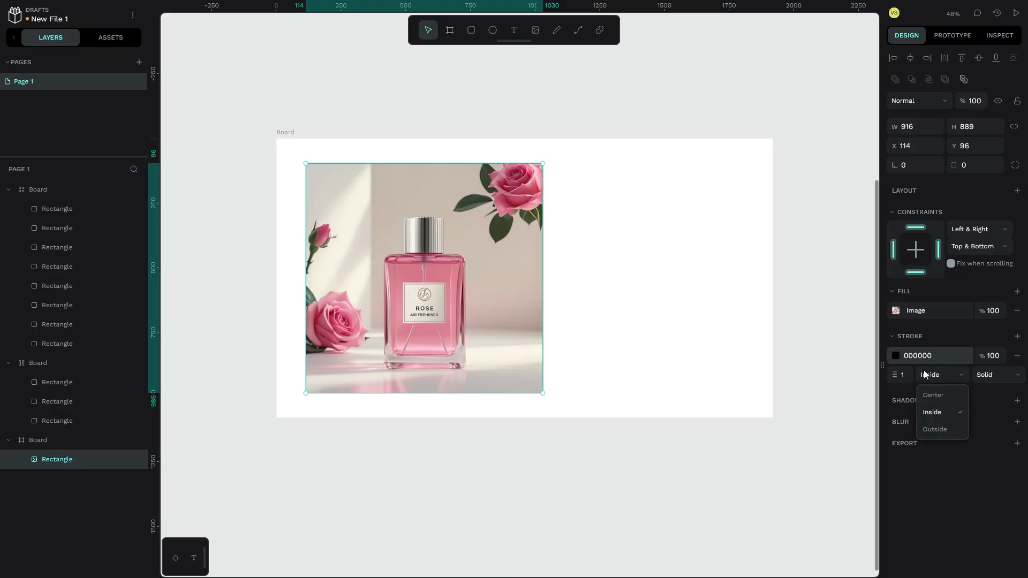
left_click(907, 377)
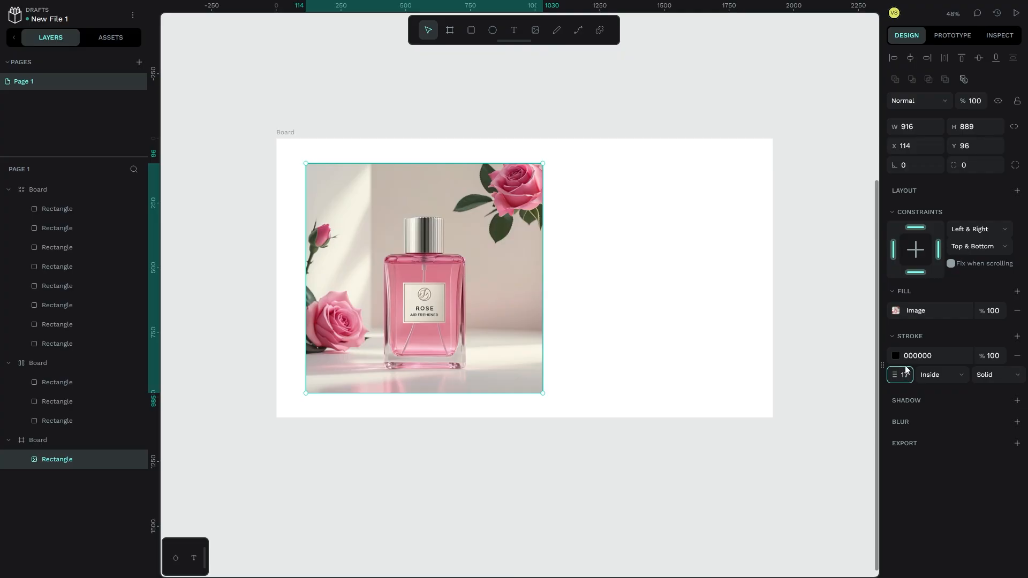
type("7")
key("Return")
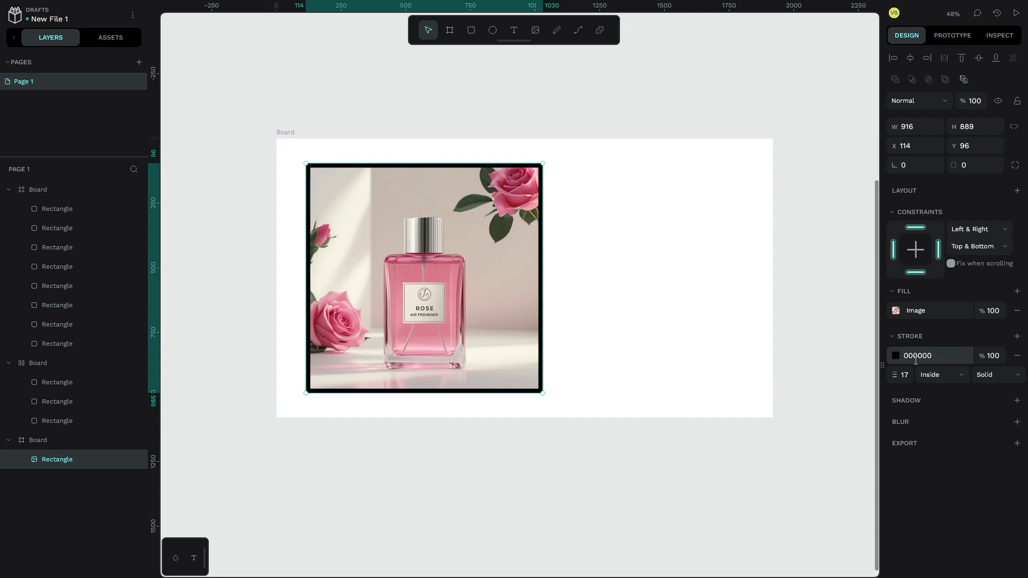
- Recolor the rectangle's stroke to red f50000
left_click(895, 355)
left_click_drag(820, 373, 884, 361)
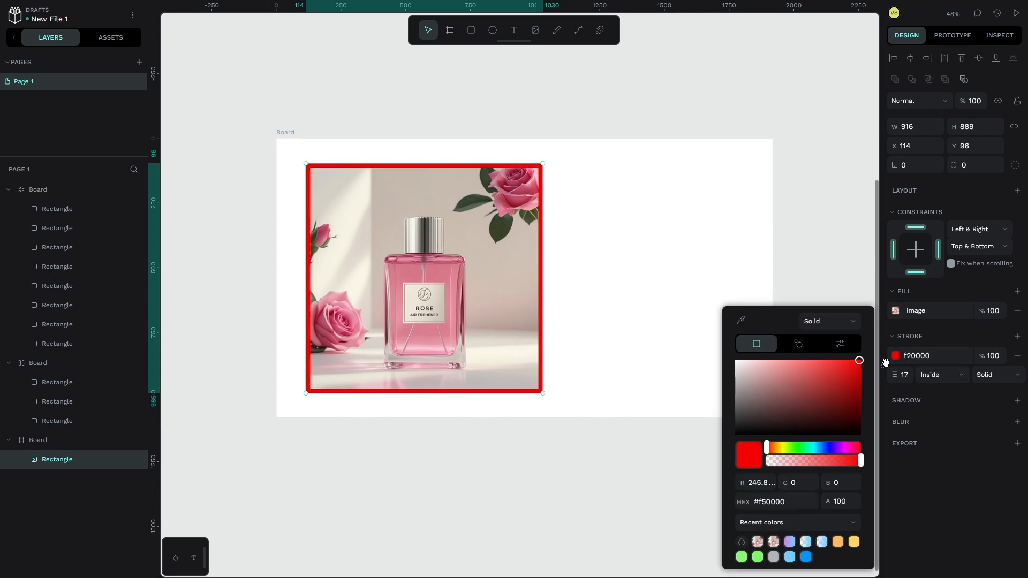
left_click(544, 454)
left_click(469, 336)
- Try the stroke in the Center position, and set its position to Outside
left_click(942, 380)
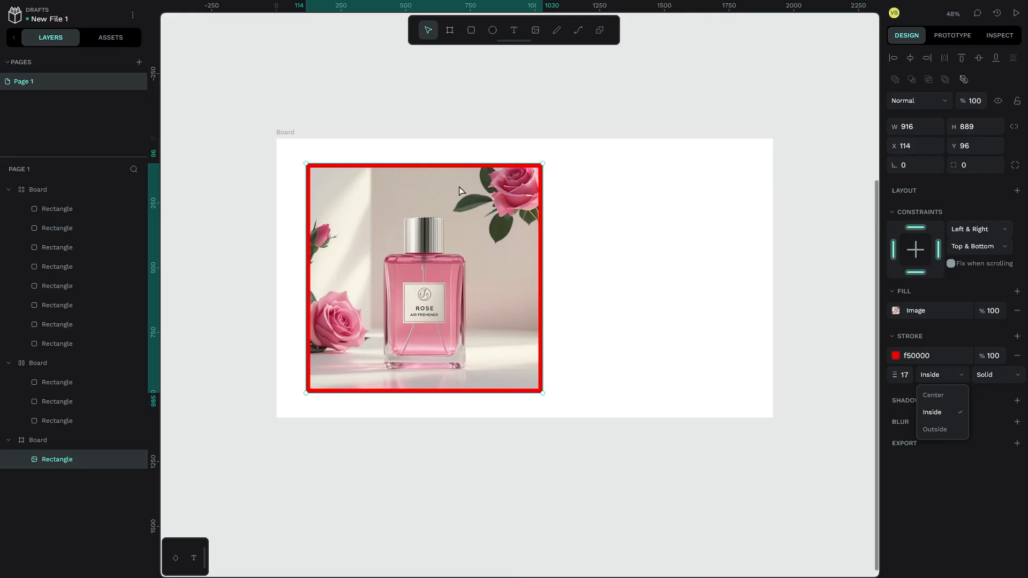
left_click(933, 395)
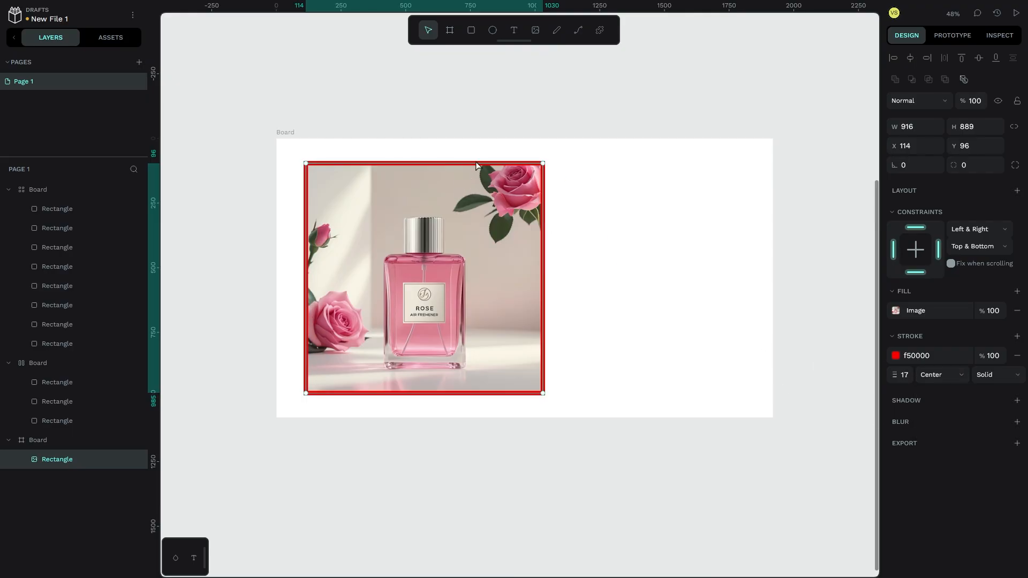
scroll(402, 175, "up", 5)
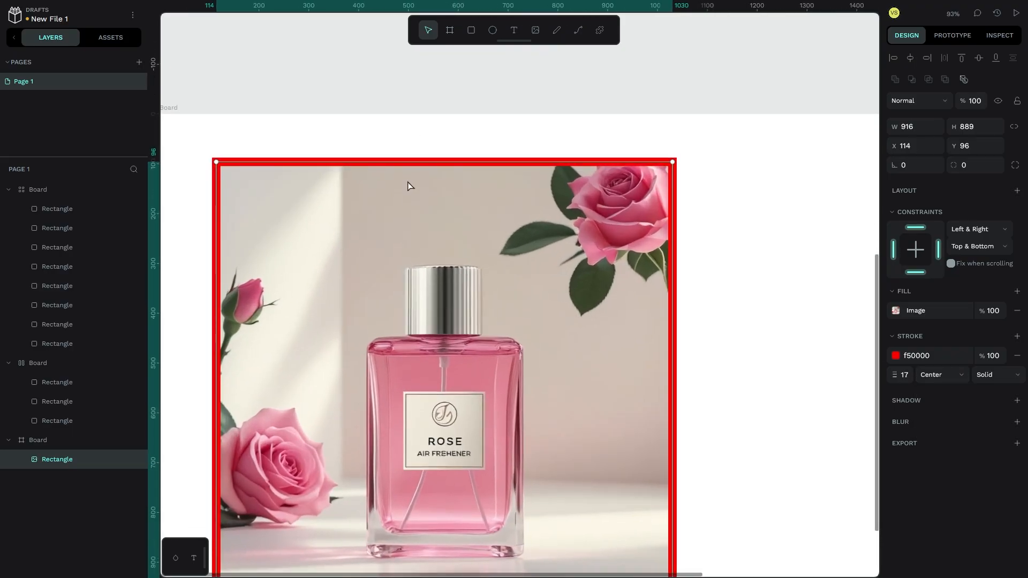
left_click(939, 375)
left_click(930, 430)
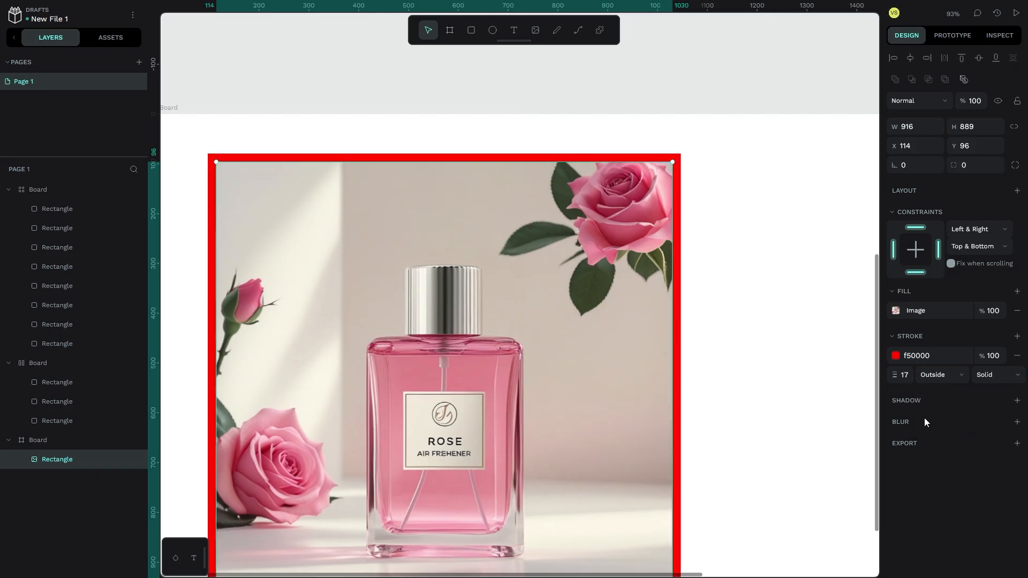
- Cycle the stroke style through Dotted, Dashed and Mixed, and return it to Solid
left_click(998, 375)
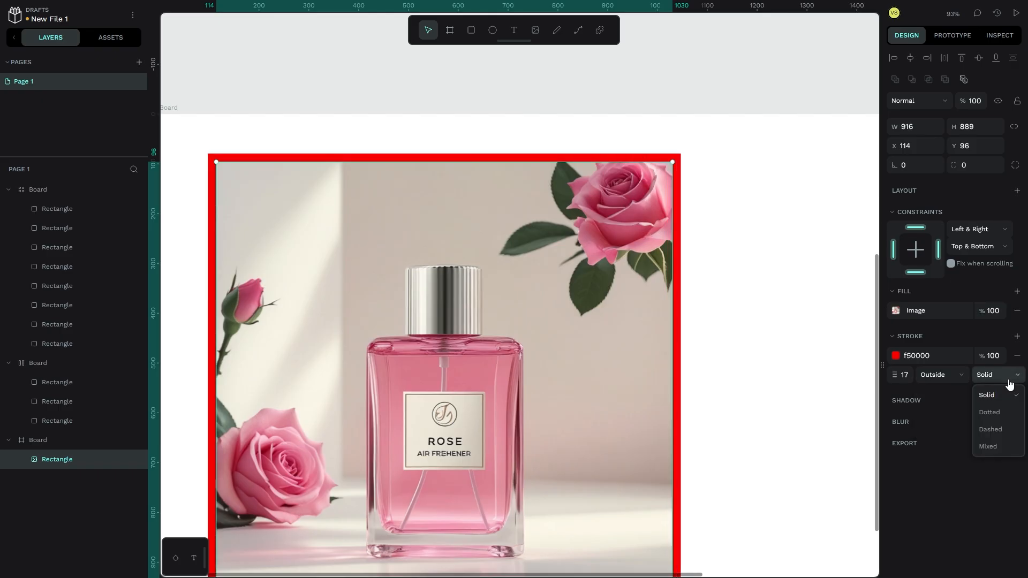
left_click(987, 411)
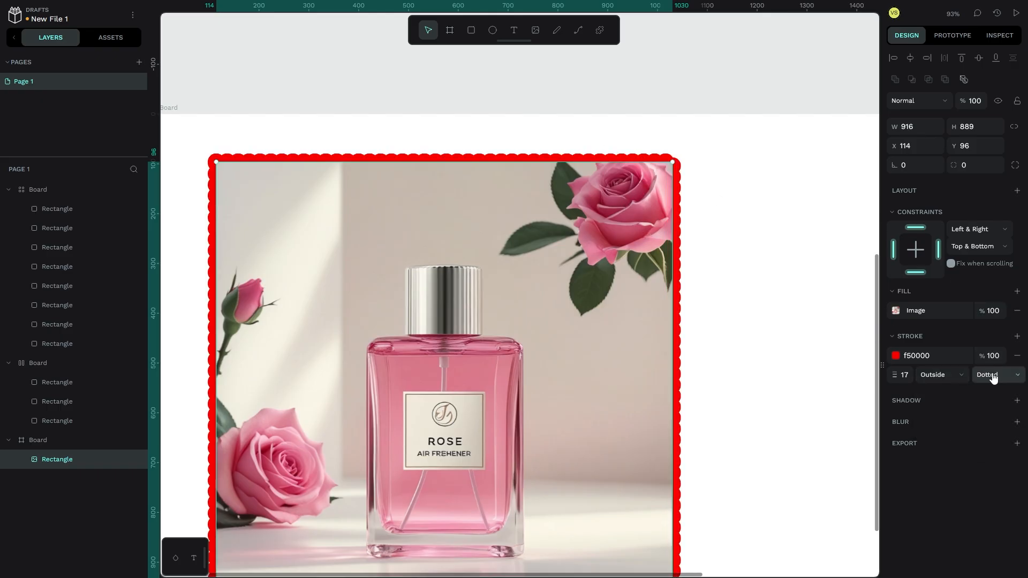
left_click(990, 375)
left_click(988, 428)
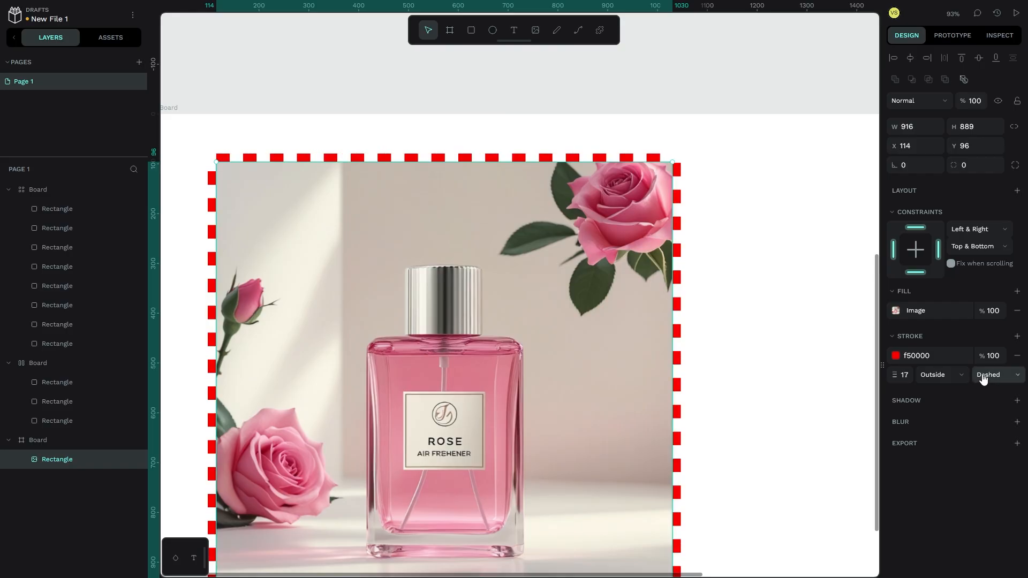
left_click(984, 375)
left_click(987, 446)
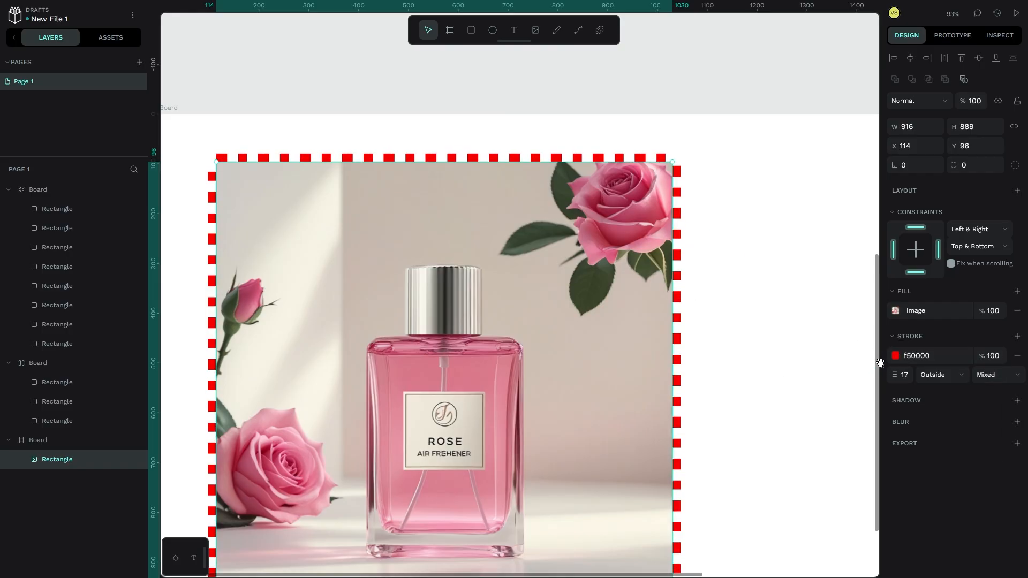
left_click(997, 375)
left_click(987, 393)
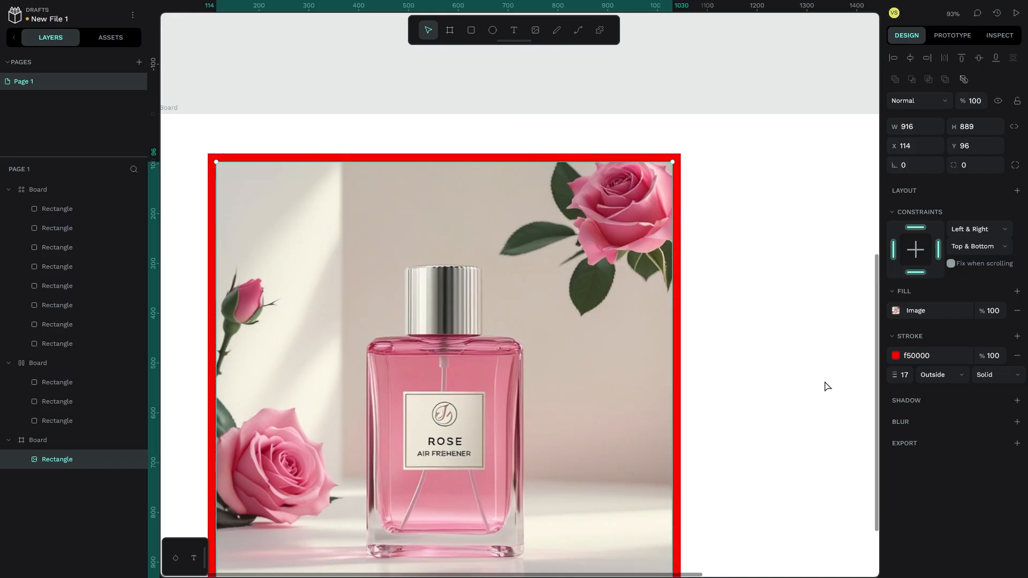
- Set the image rectangle's corner radius to 20
scroll(825, 389, "down", 2)
scroll(817, 392, "up", 2)
scroll(607, 335, "down", 1)
scroll(607, 335, "down", 2)
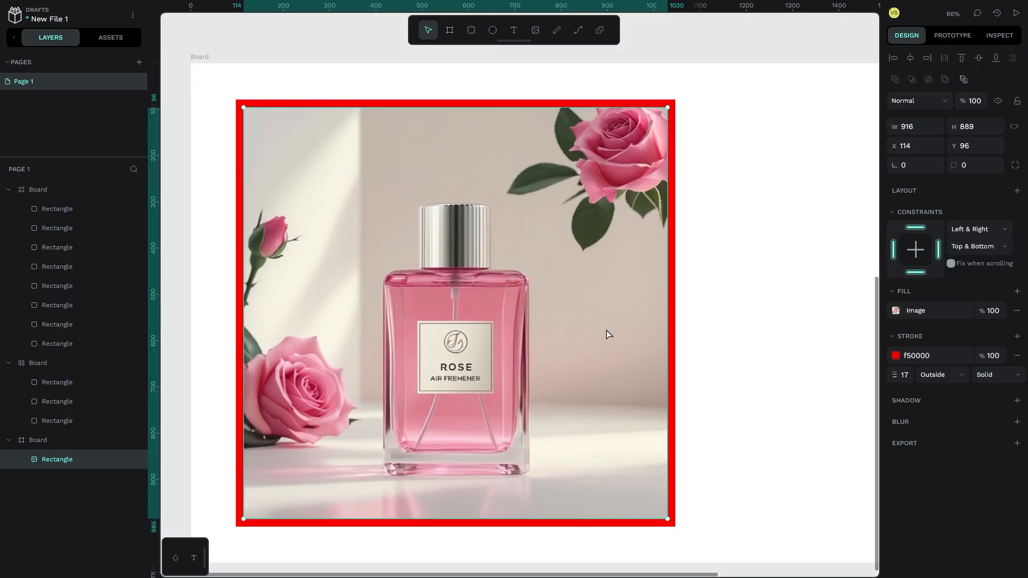
scroll(610, 331, "down", 3)
left_click(965, 165)
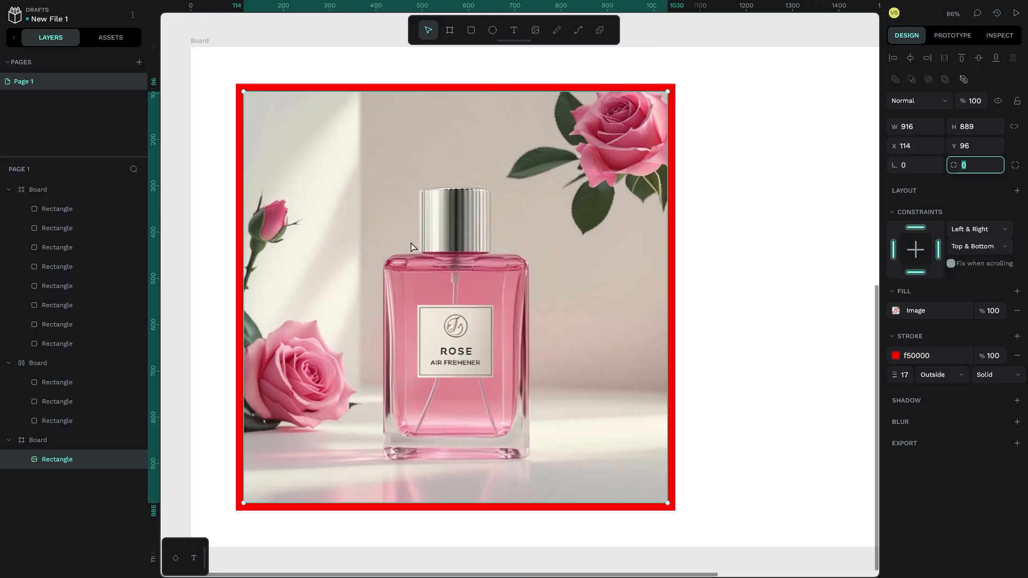
type("20")
key("Return")
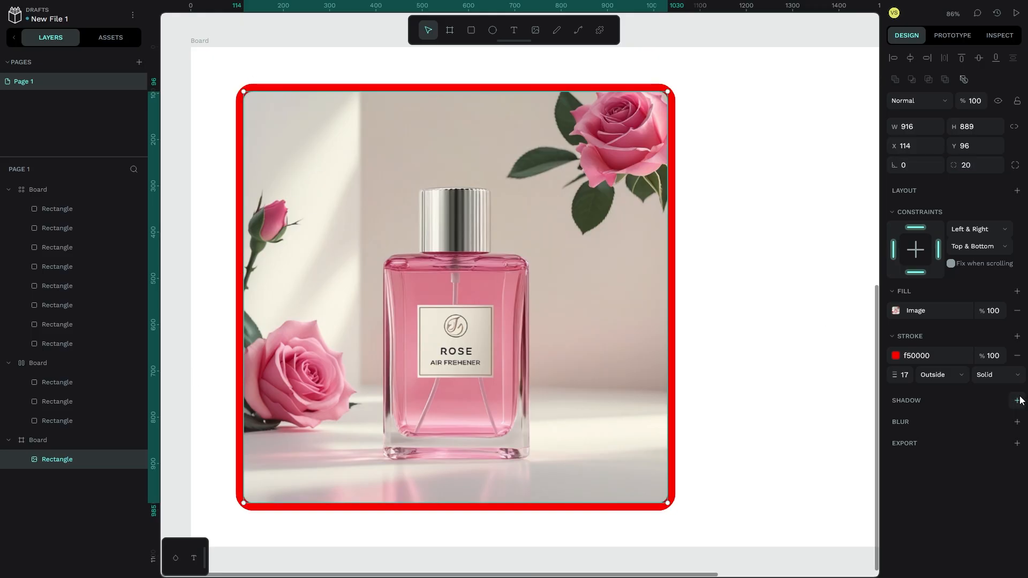
- Remove the rectangle's stroke and reset its corner radius to 0
left_click(1016, 356)
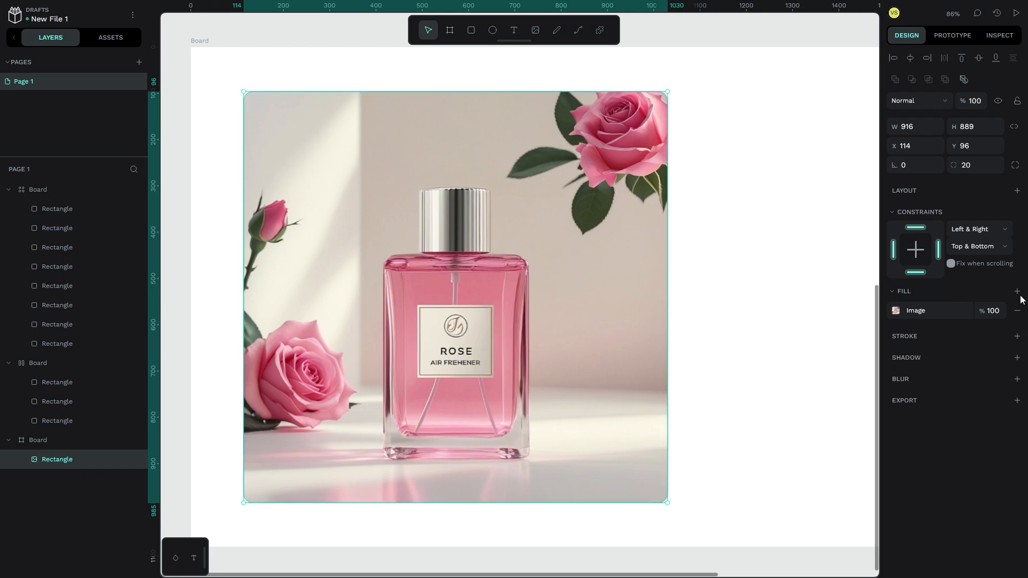
left_click(979, 161)
key("Return")
- Add a drop shadow to the image rectangle with a horizontal offset of 40
left_click(1017, 358)
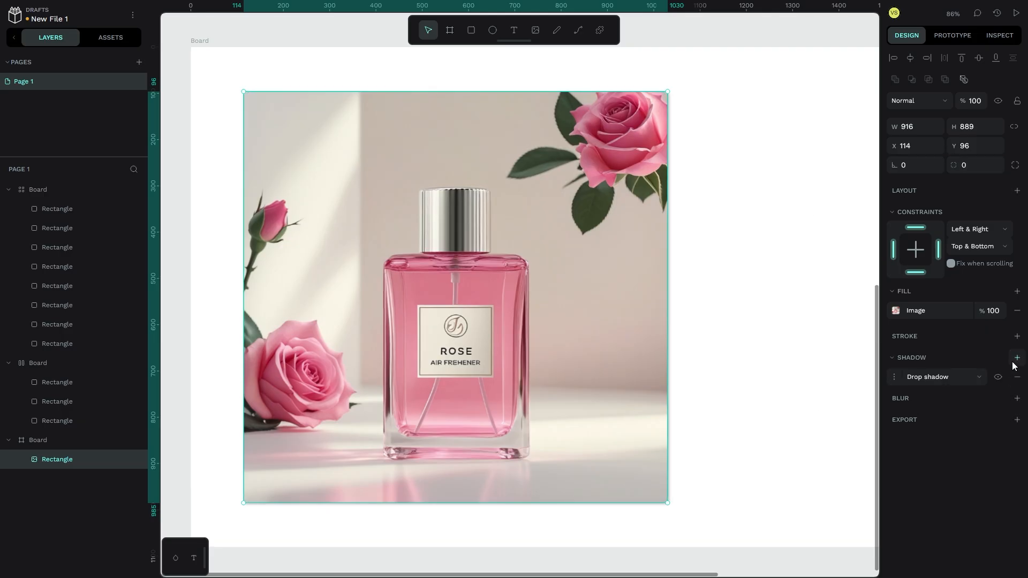
left_click(915, 380)
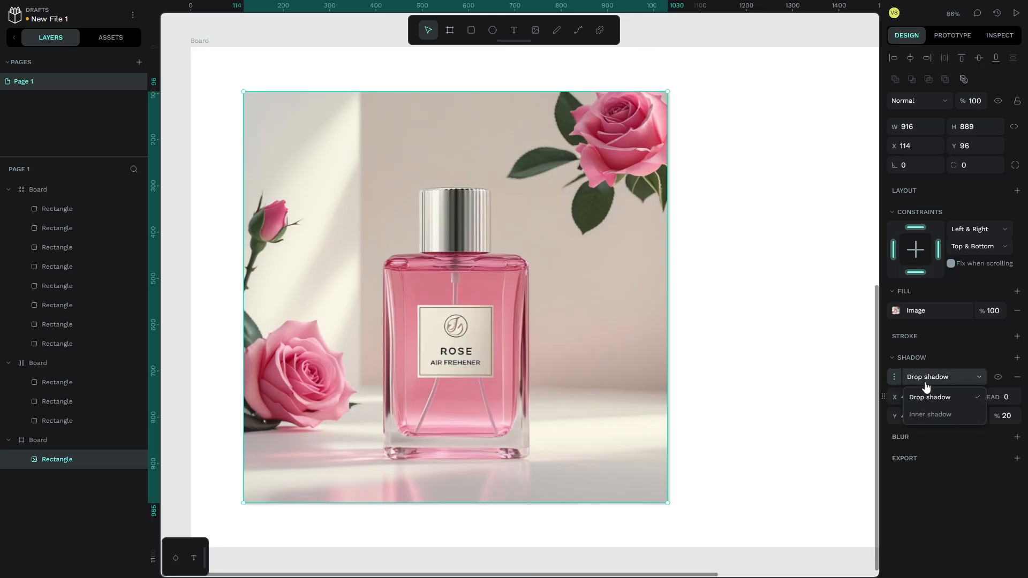
left_click(923, 396)
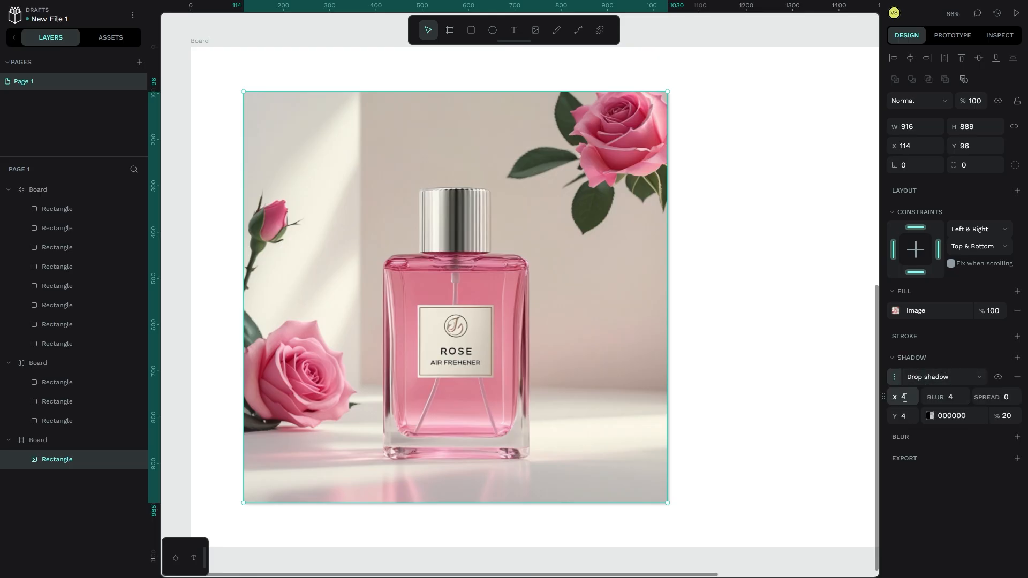
left_click(904, 398)
left_click(720, 429)
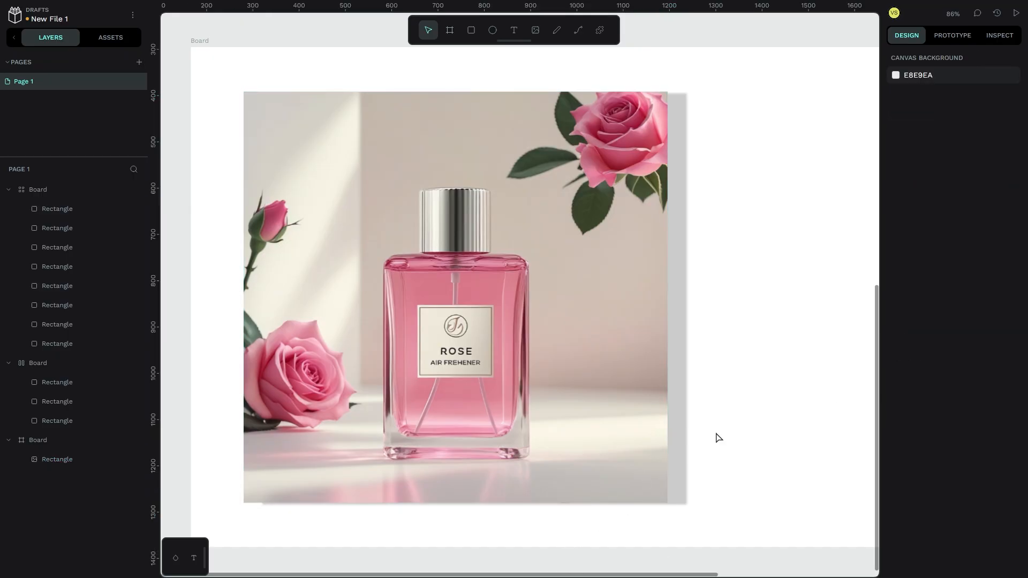
left_click(640, 429)
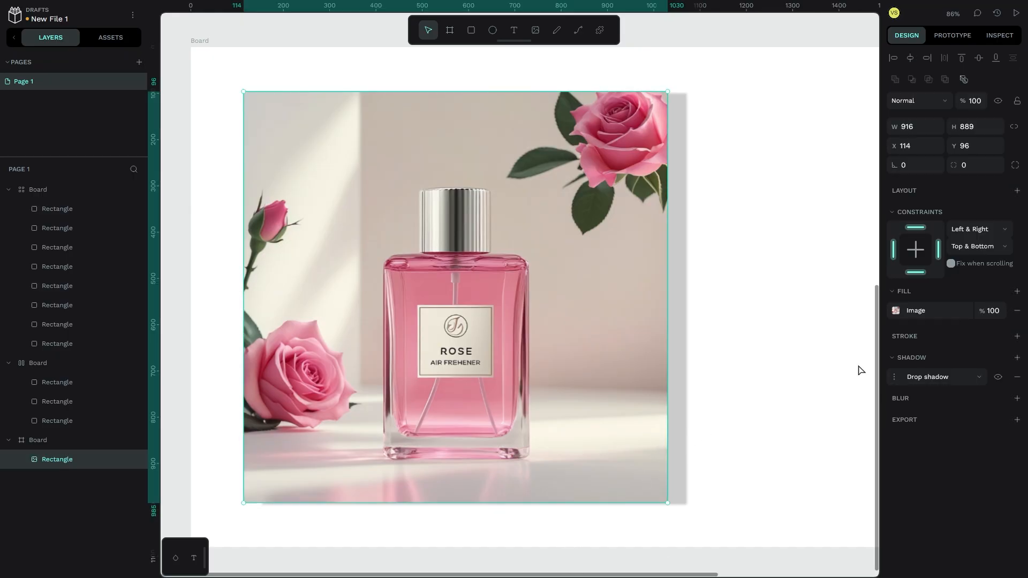
- Set the drop shadow's vertical offset to 40
left_click(901, 375)
left_click(906, 420)
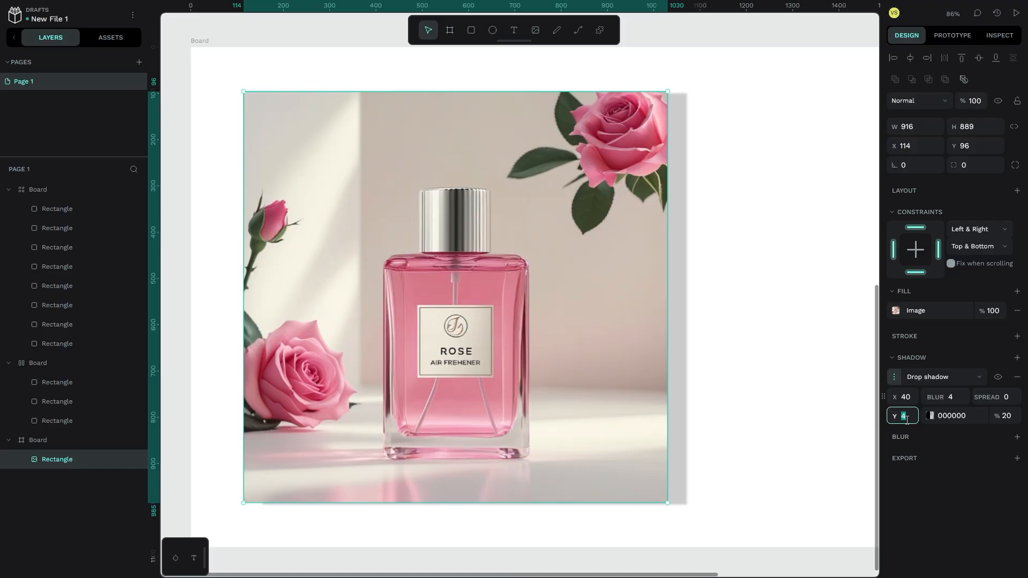
type("0")
left_click(782, 371)
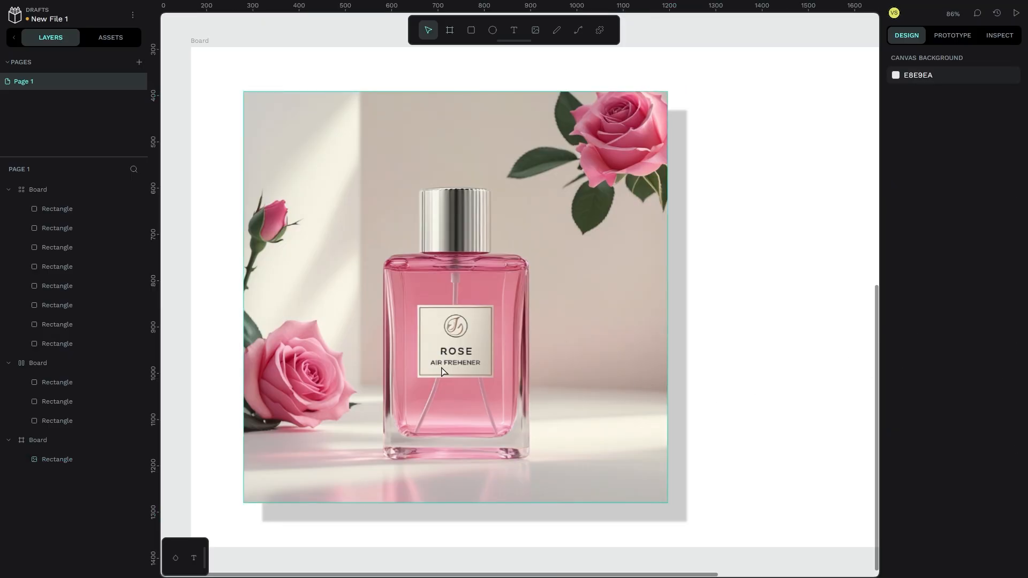
- Set the opacity of the rectangle's drop shadow to 90%
left_click(593, 375)
left_click(893, 377)
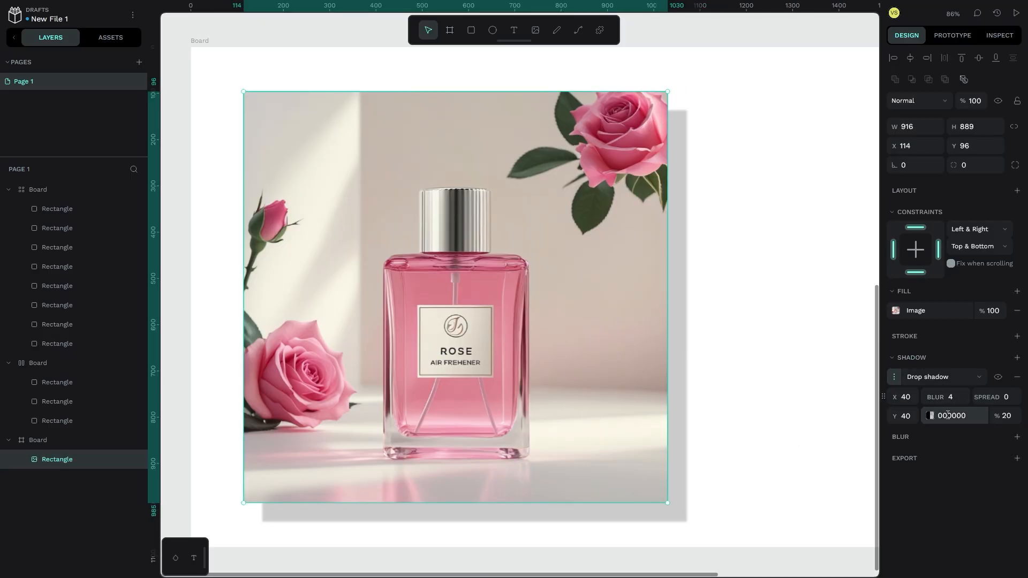
left_click(1006, 416)
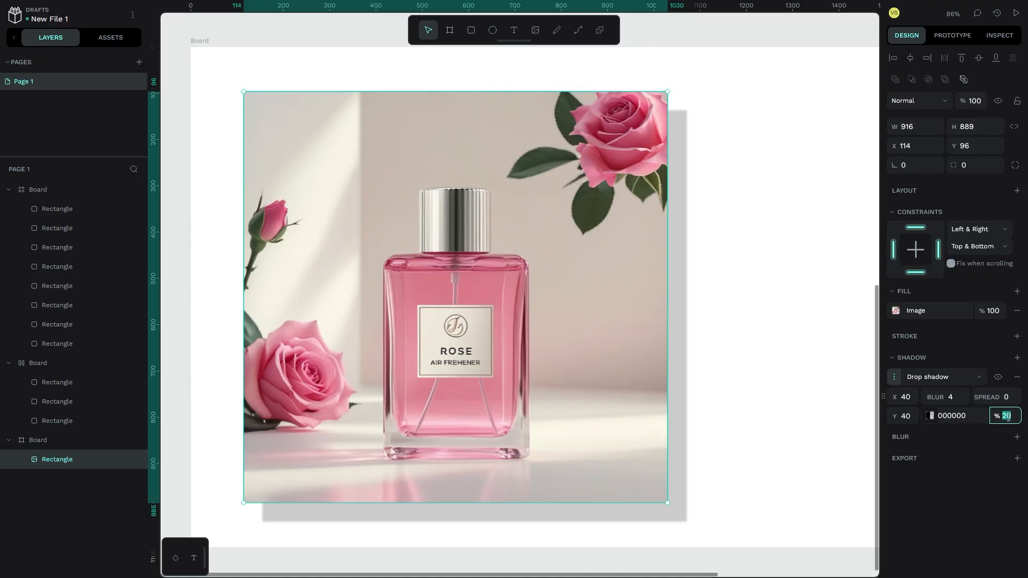
type("90")
key("Return")
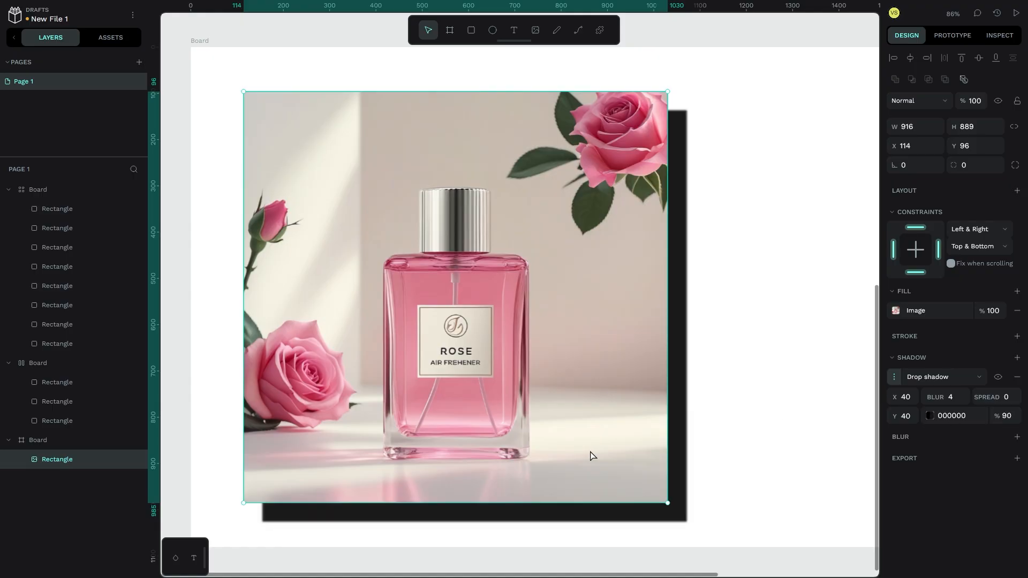
- Change the color of the image rectangle's drop shadow to pink ff0066
left_click(929, 416)
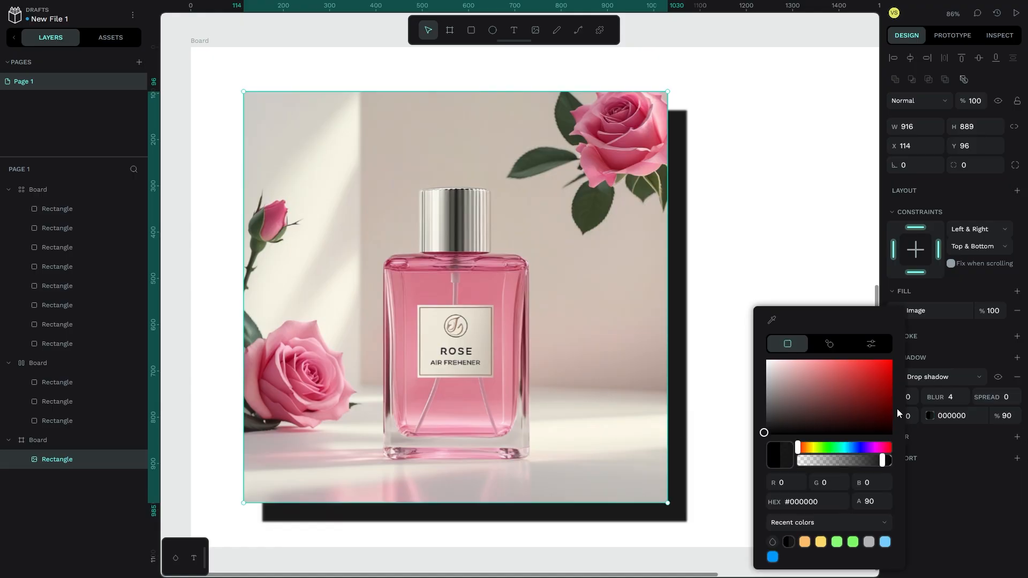
left_click_drag(888, 405, 925, 348)
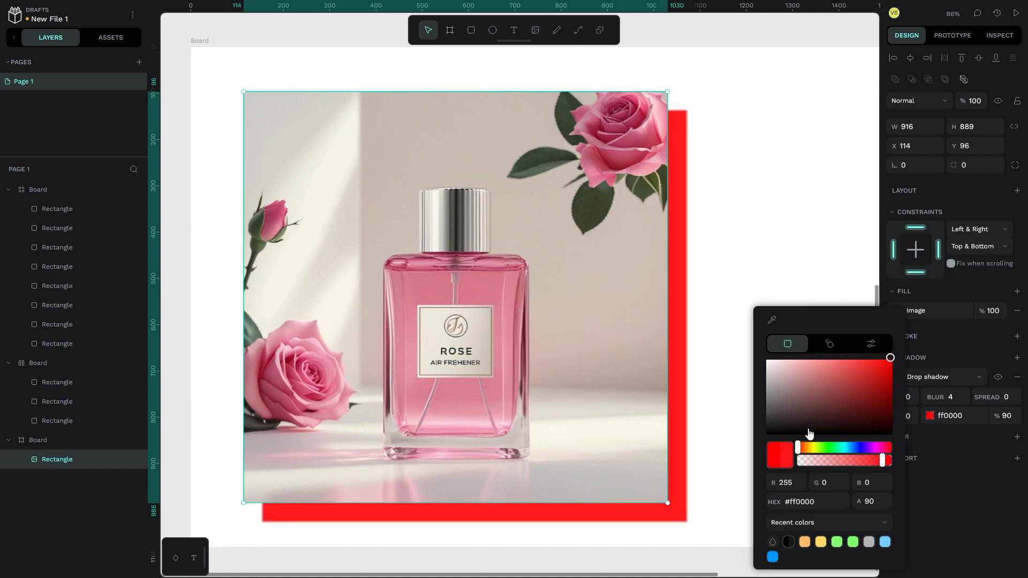
left_click_drag(809, 449, 884, 448)
- Set the spread of the image rectangle's drop shadow to 30
left_click(991, 402)
left_click(1004, 396)
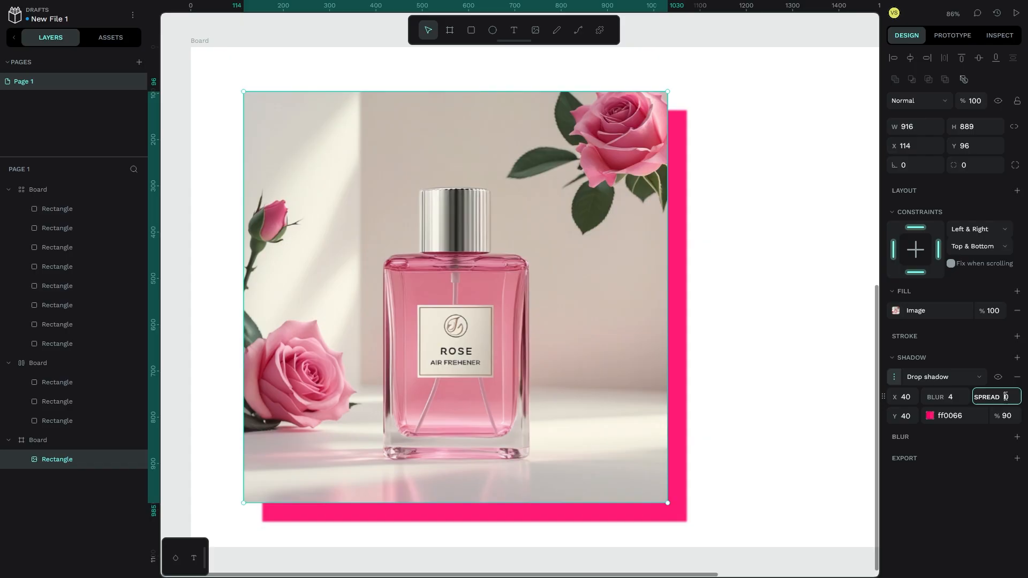
left_click(827, 371)
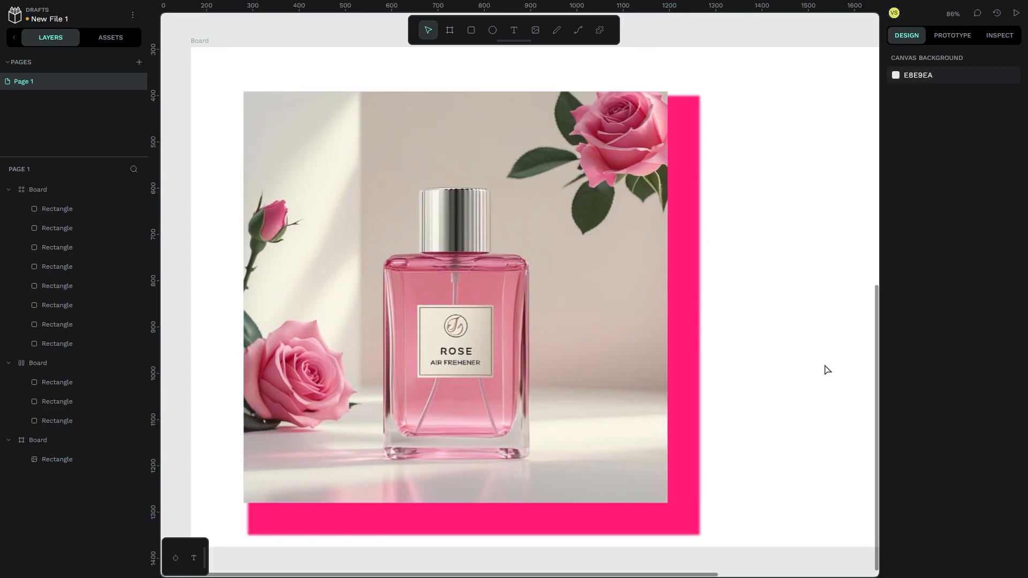
- Reselect the image rectangle and set its drop shadow's blur to 0
left_click(663, 301)
left_click(697, 278)
left_click(387, 471)
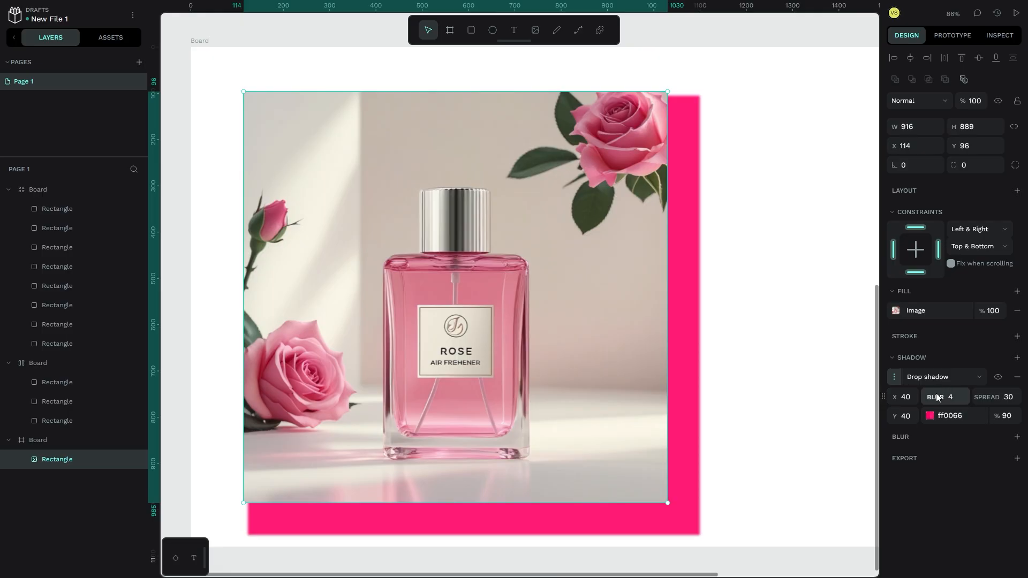
left_click(948, 397)
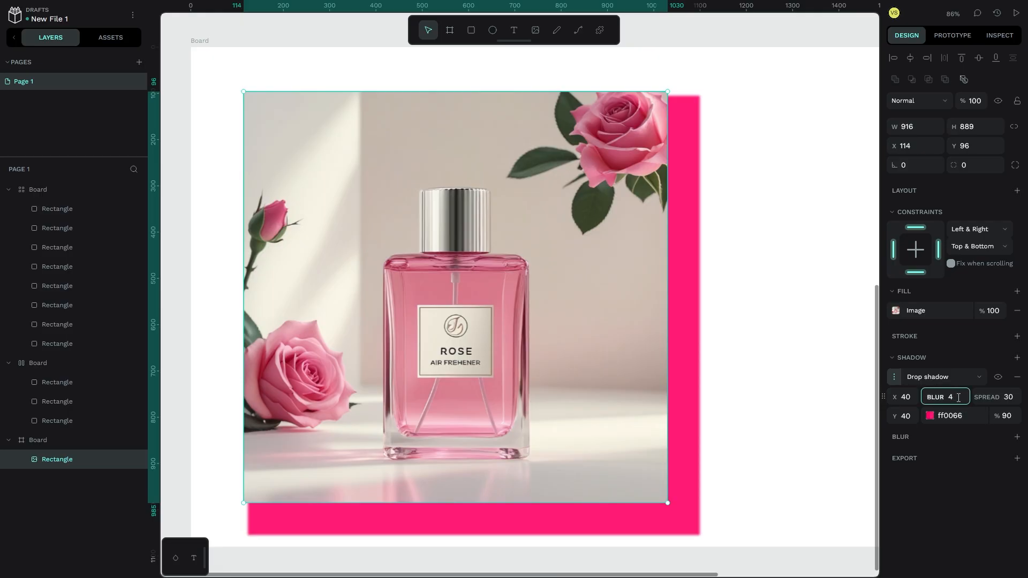
key("Return")
key("Return")
- Set the drop shadow's blur to 36 and deselect the image rectangle
double_click(952, 397)
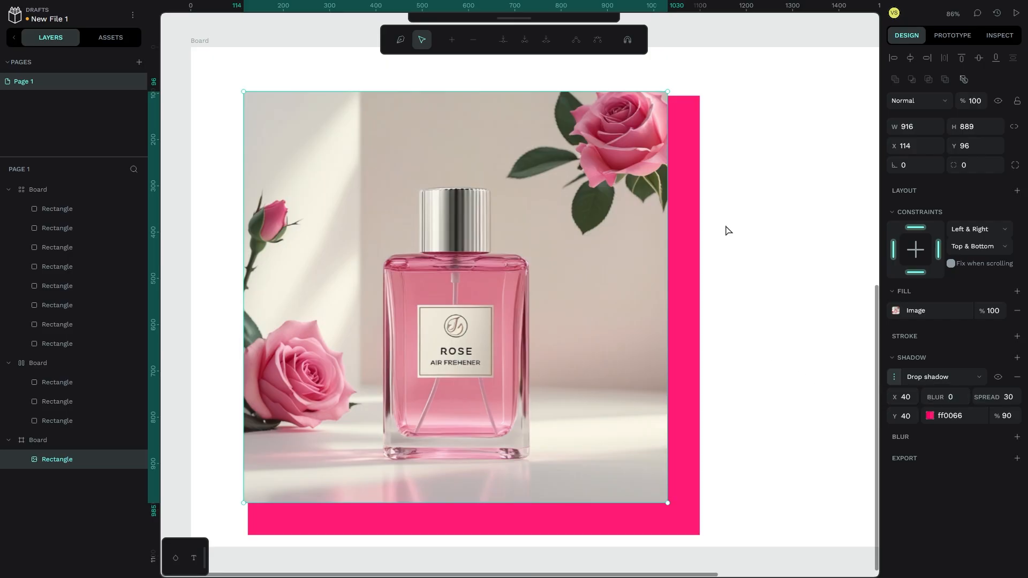
key("p")
left_click(624, 307)
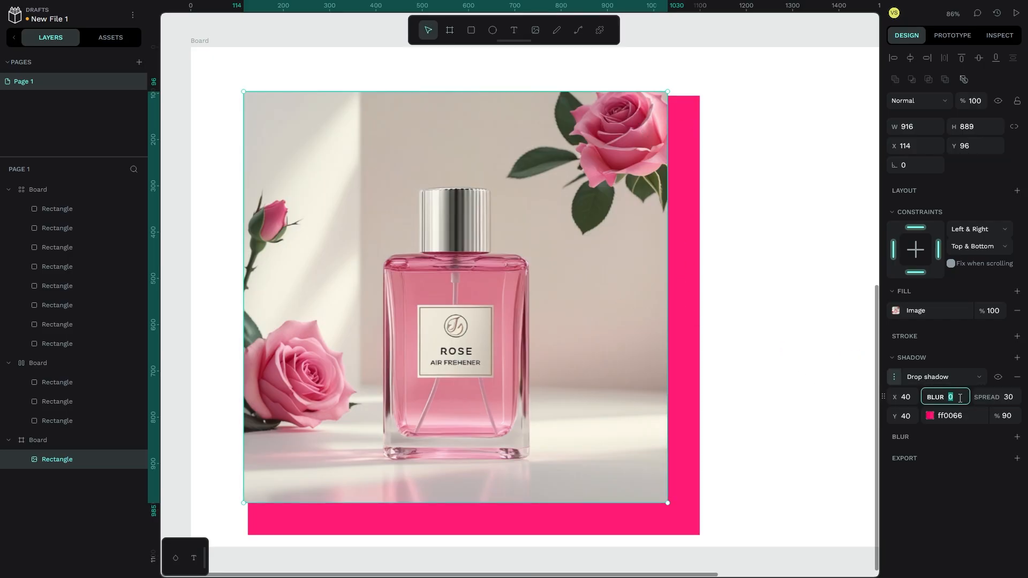
type("36")
left_click(809, 374)
- Switch the image rectangle's shadow type to Inner shadow and remove the shadow
left_click(651, 269)
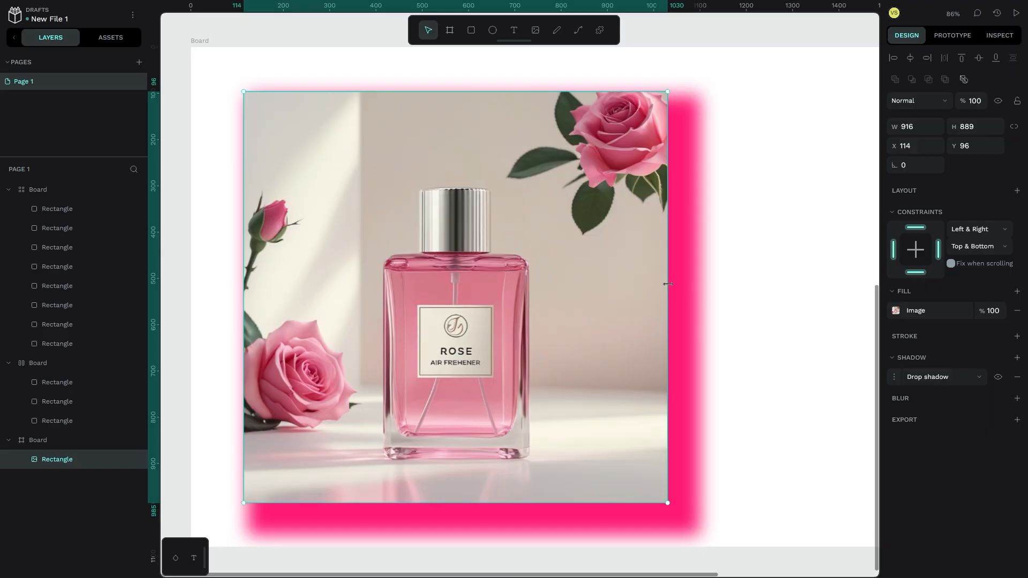
left_click(940, 378)
left_click(930, 413)
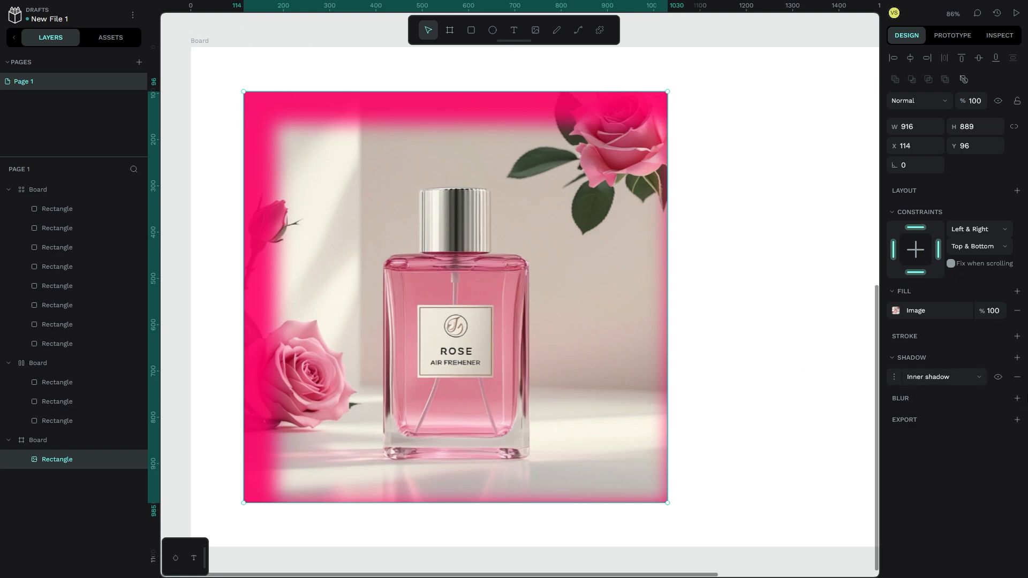
left_click(1017, 376)
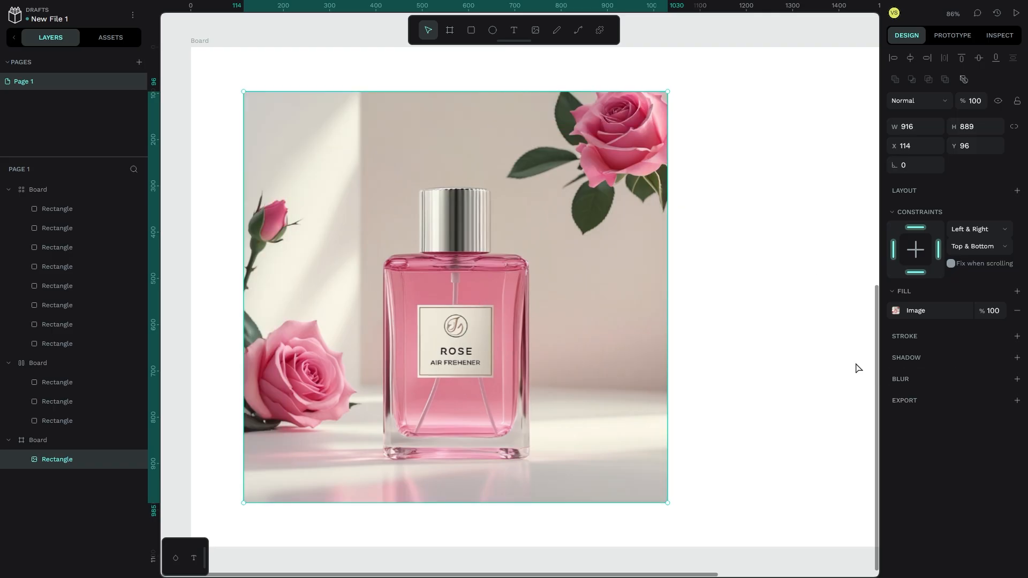
- Add a default stroke to the image rectangle and set it up for export as PNG at 2x
left_click(1016, 336)
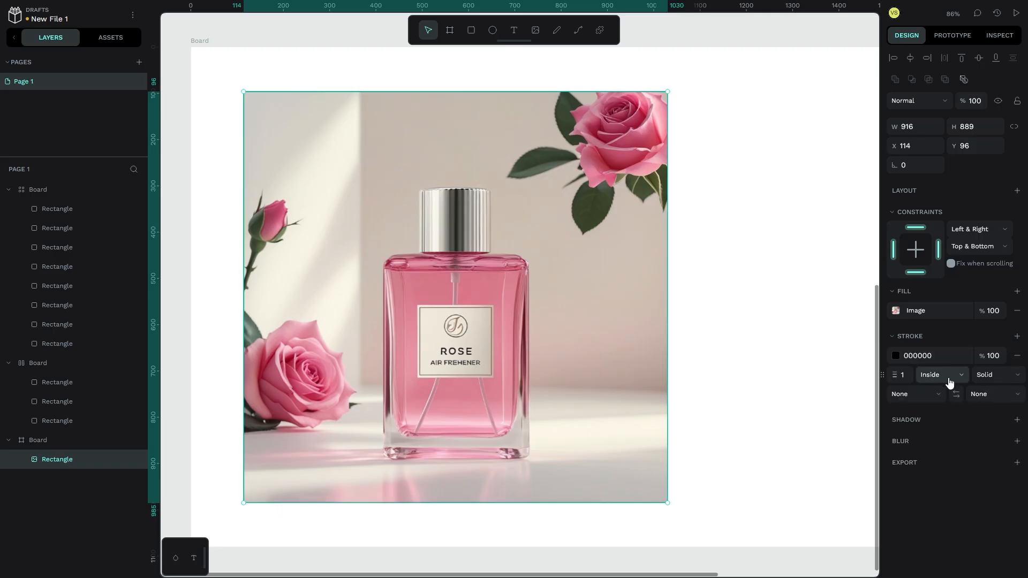
left_click(1017, 464)
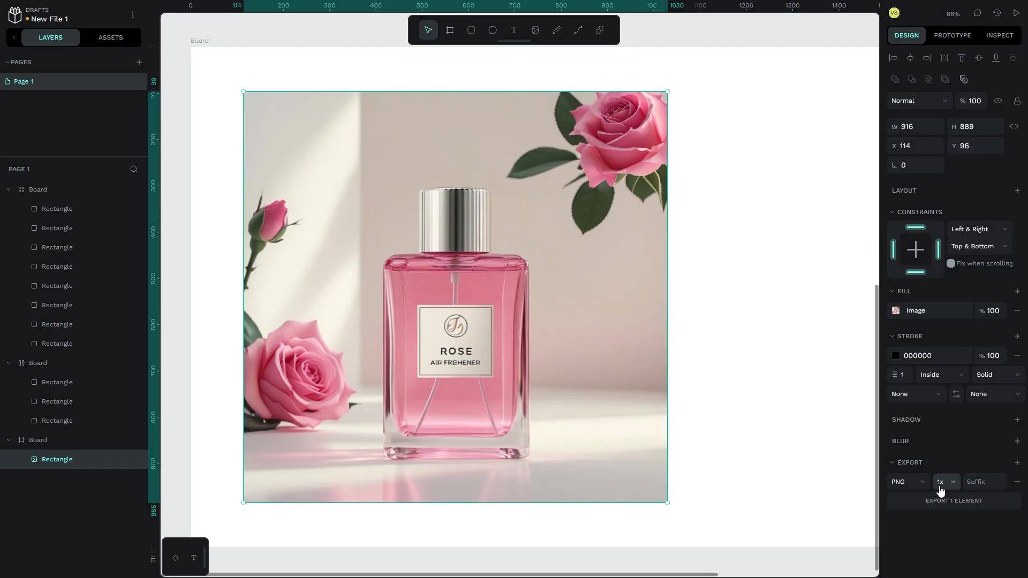
left_click(918, 489)
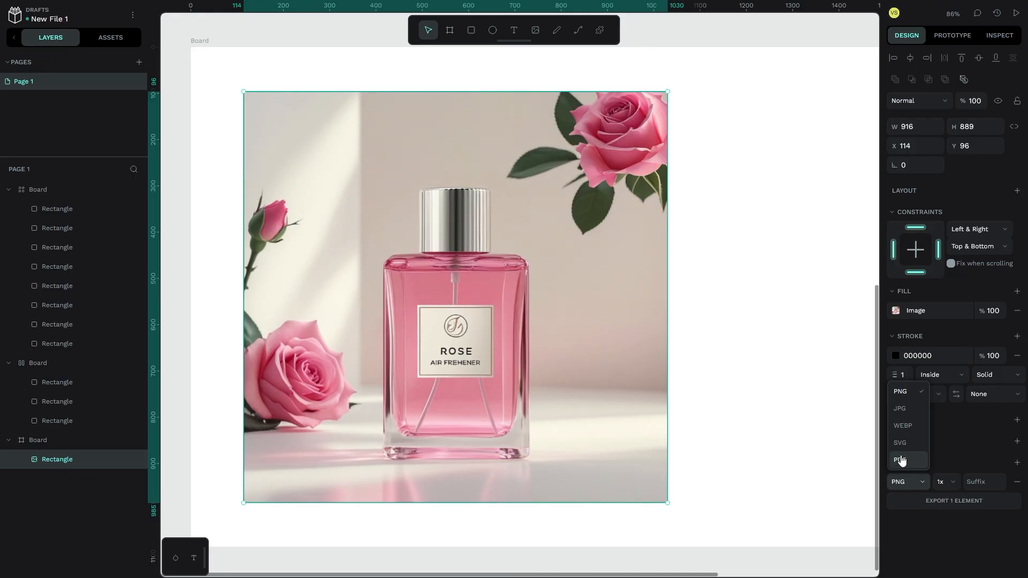
left_click(971, 438)
left_click(952, 484)
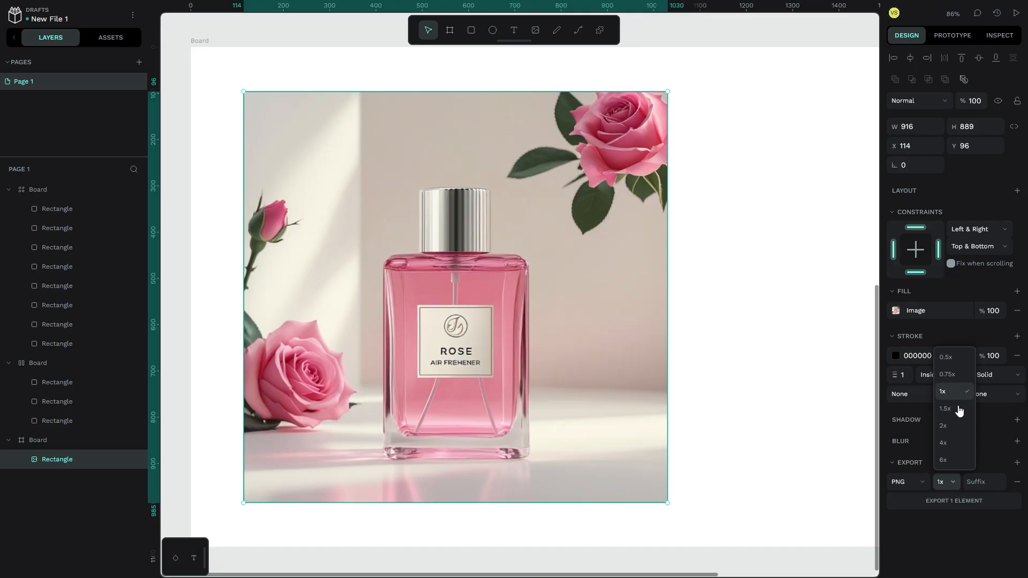
left_click(366, 223)
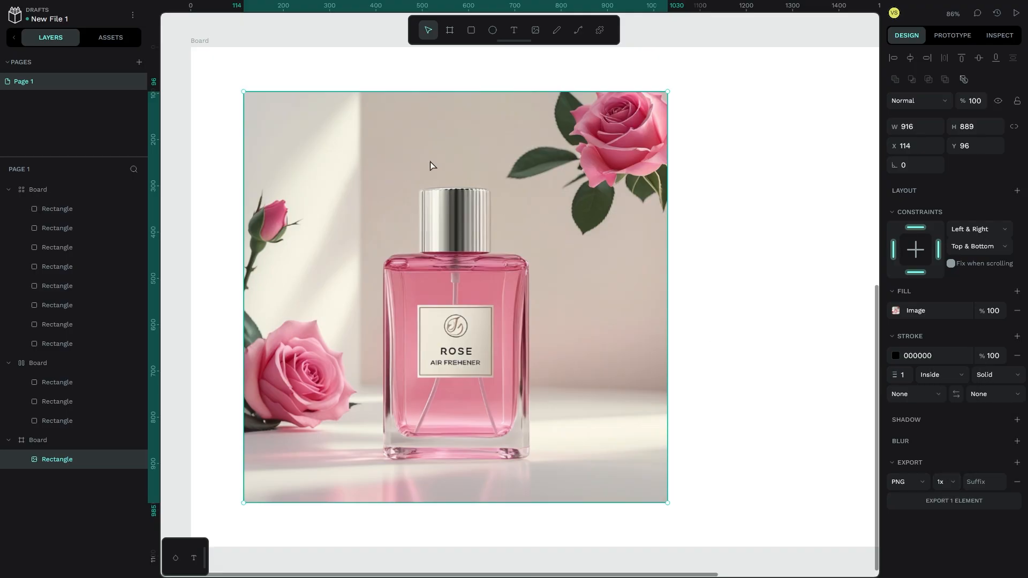
left_click(946, 483)
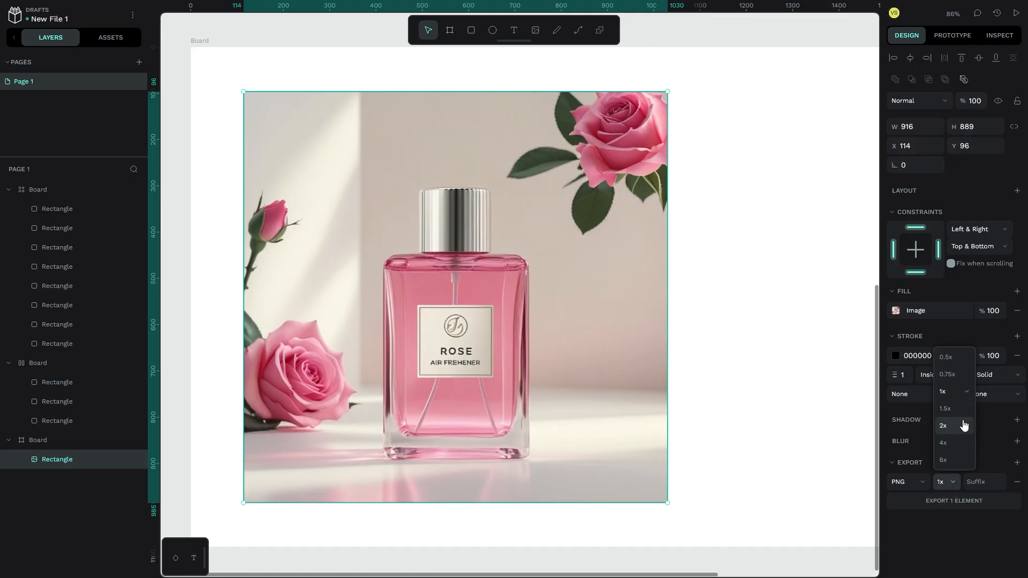
left_click(943, 428)
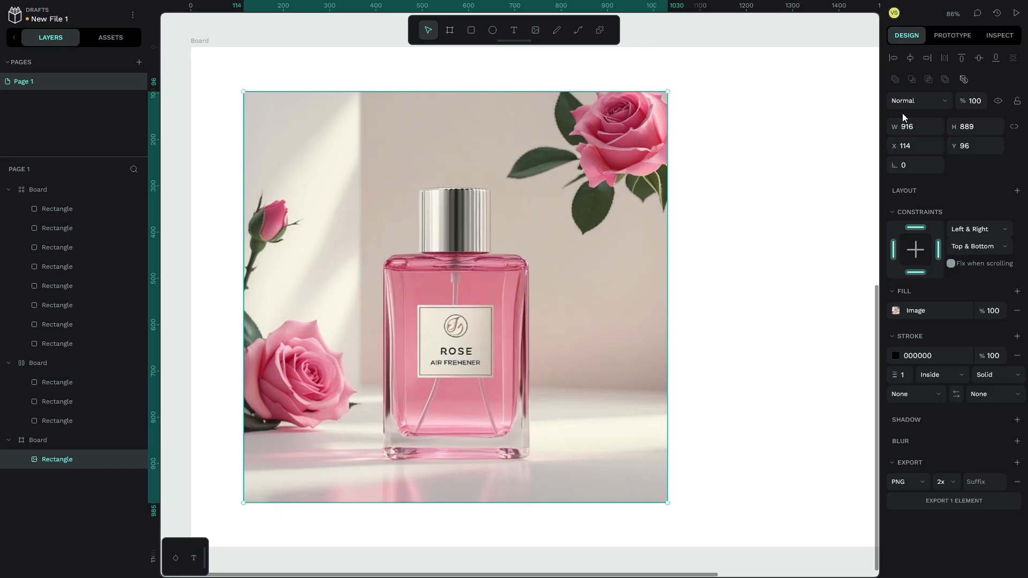
- Give the export the suffix "name" and export the image rectangle
left_click(972, 482)
type("name")
left_click(1015, 503)
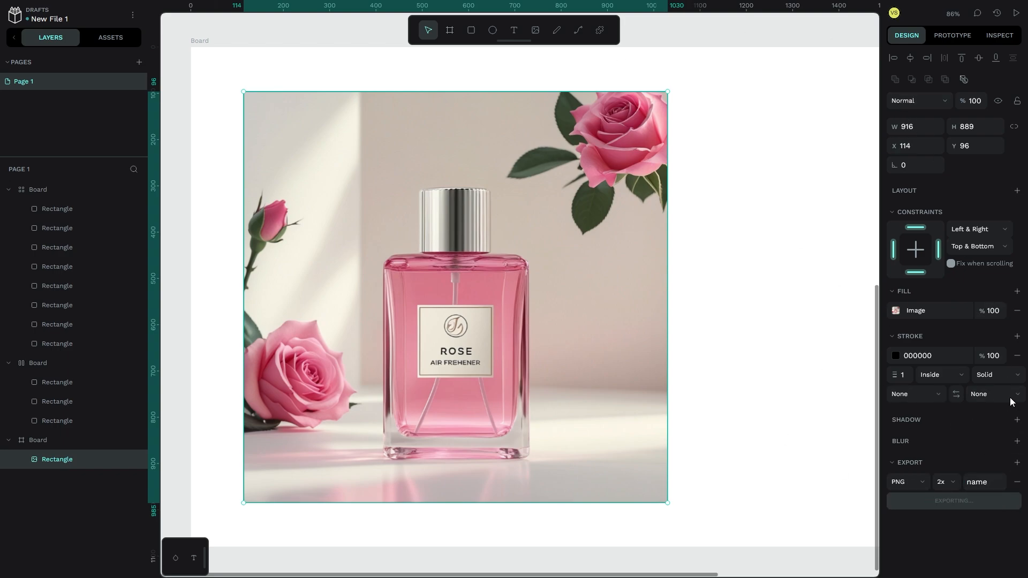
- Remove the export setting and the stroke from the image rectangle
left_click(1017, 484)
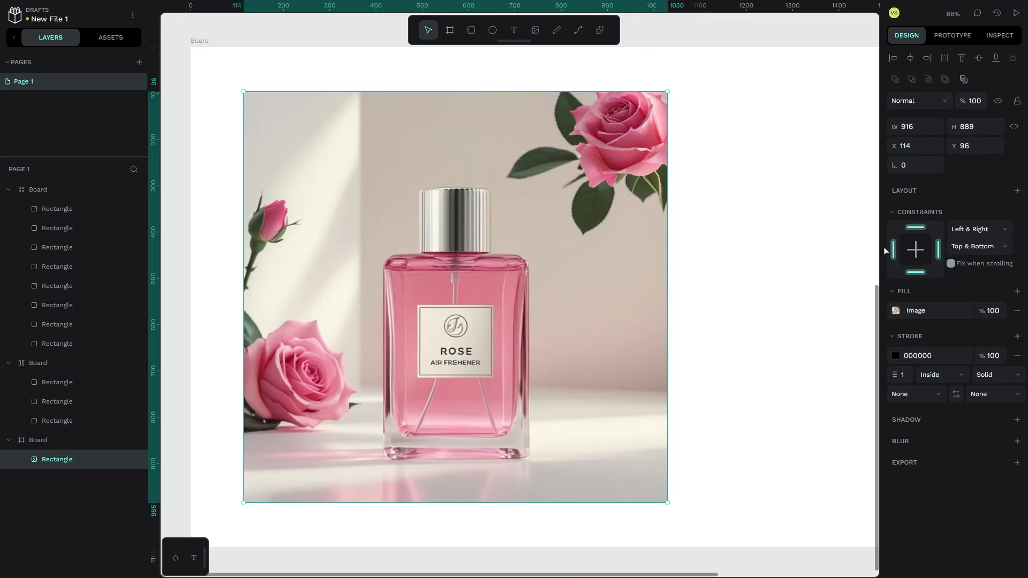
left_click(1017, 356)
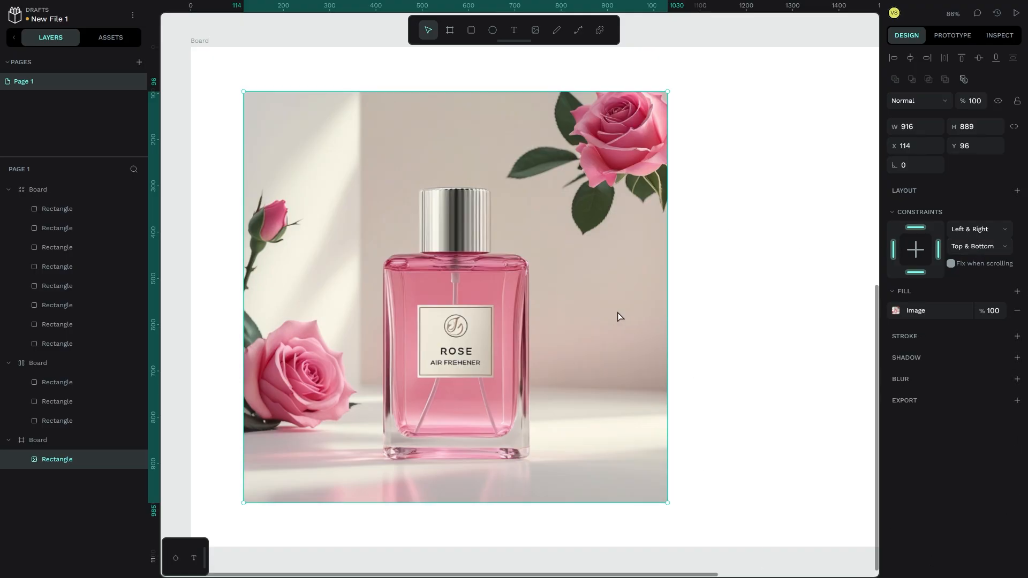
- Place a default 100 by 100 ellipse in the empty area of the board beside the perfume image
scroll(618, 316, "down", 1)
scroll(613, 314, "right", 3)
scroll(580, 242, "down", 1)
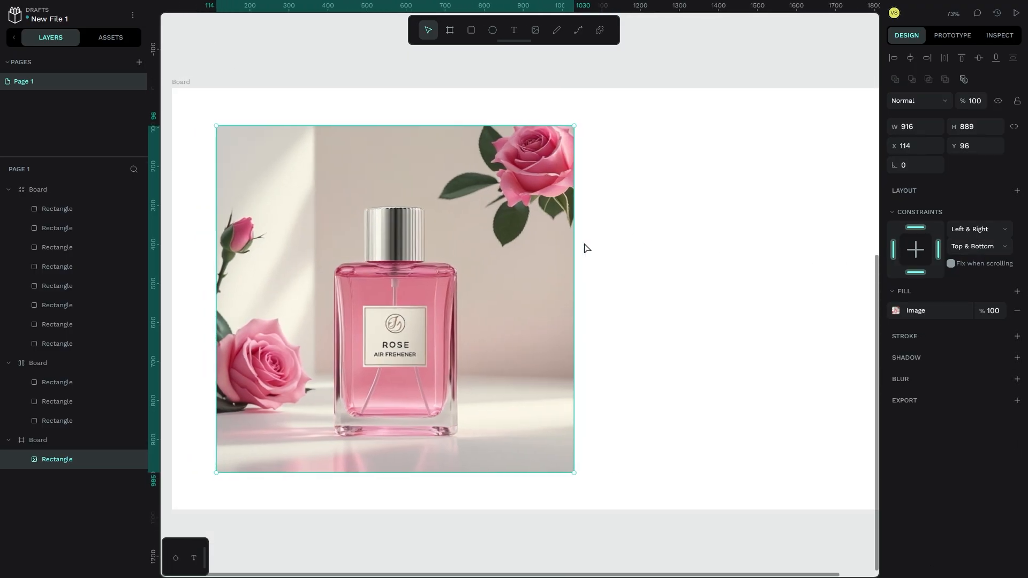
scroll(584, 243, "down", 1)
scroll(344, 190, "right", 1)
scroll(228, 130, "down", 2)
scroll(227, 124, "left", 3)
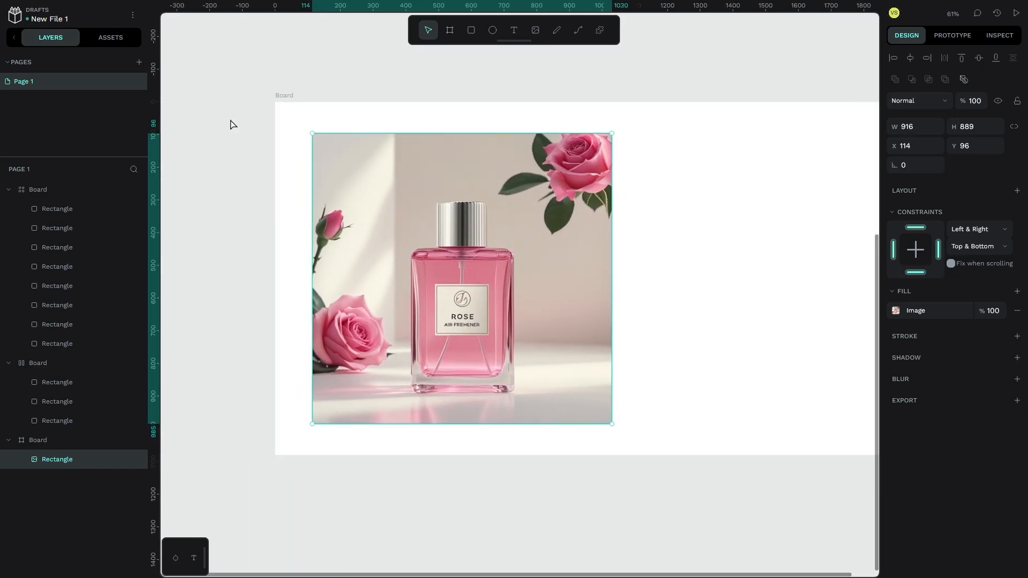
scroll(286, 117, "right", 2)
scroll(484, 72, "left", 3)
scroll(477, 57, "right", 2)
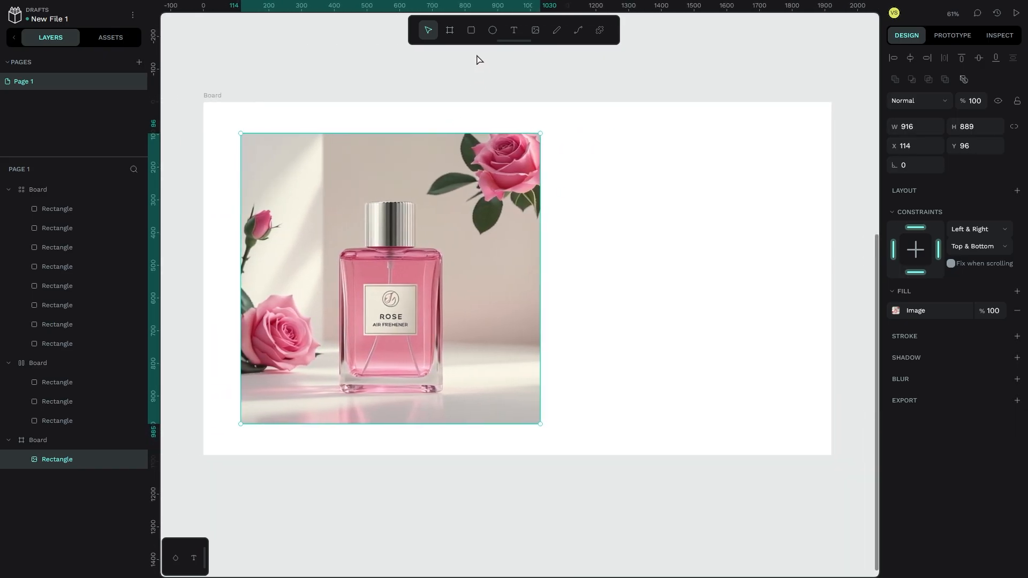
left_click(773, 141)
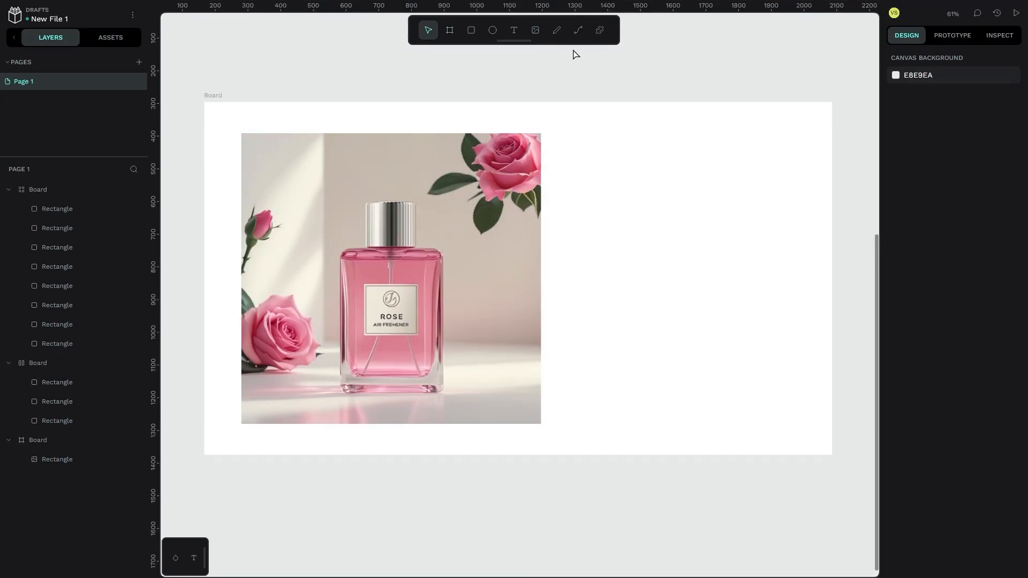
left_click(492, 31)
left_click(610, 291)
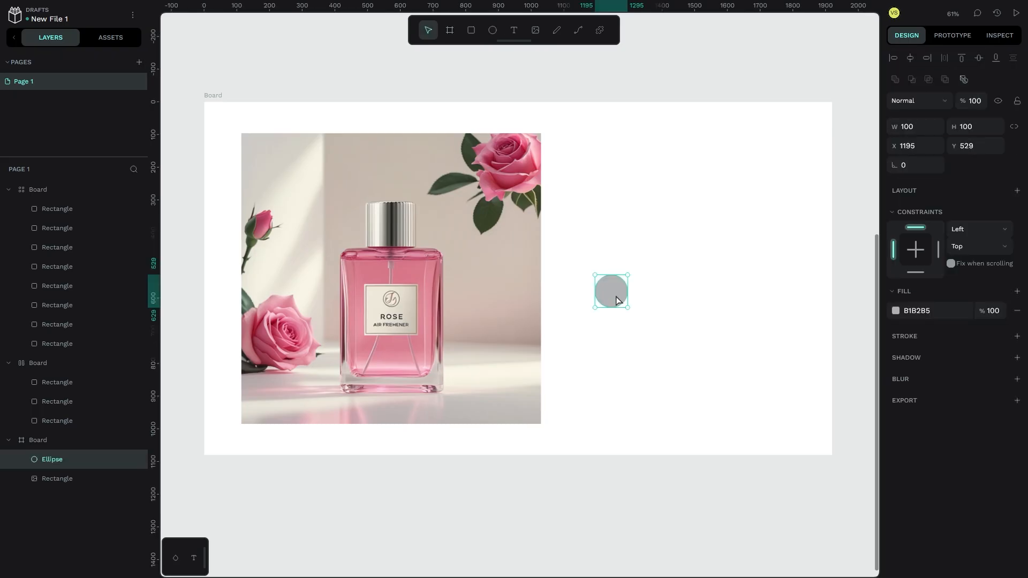
- Draw an ellipse about 577 by 503 and another one freehand beside the perfume image, and delete all the ellipses
left_click(491, 30)
mouse_move(625, 144)
left_mouse_down()
mouse_move(814, 383)
mouse_move(839, 396)
mouse_move(714, 225)
mouse_move(739, 237)
mouse_move(727, 360)
mouse_move(832, 275)
mouse_move(843, 221)
left_mouse_up()
left_click_drag(789, 247, 813, 307)
left_click(492, 30)
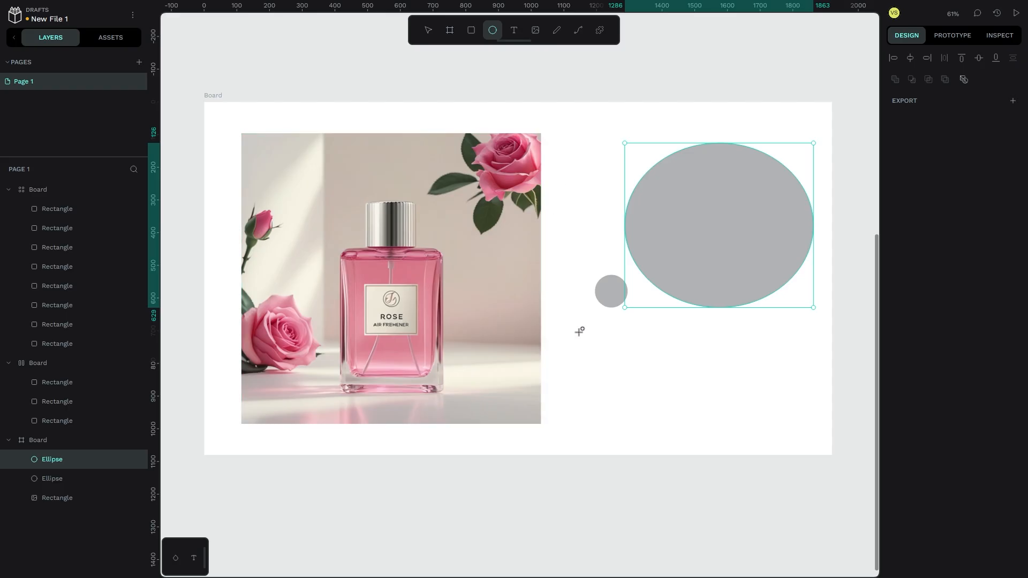
left_click_drag(579, 330, 598, 205)
left_click(706, 417)
key("Delete")
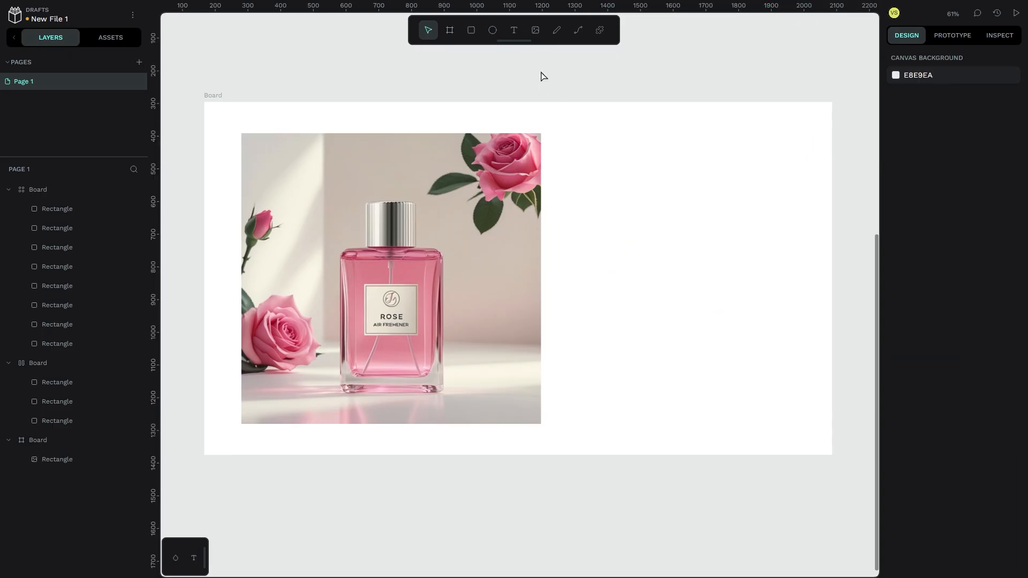
- Place a new circle beside the perfume image, enlarge it to about 377 by 377, and move it to about X 1289, Y 457
left_click(491, 31)
left_click(564, 392)
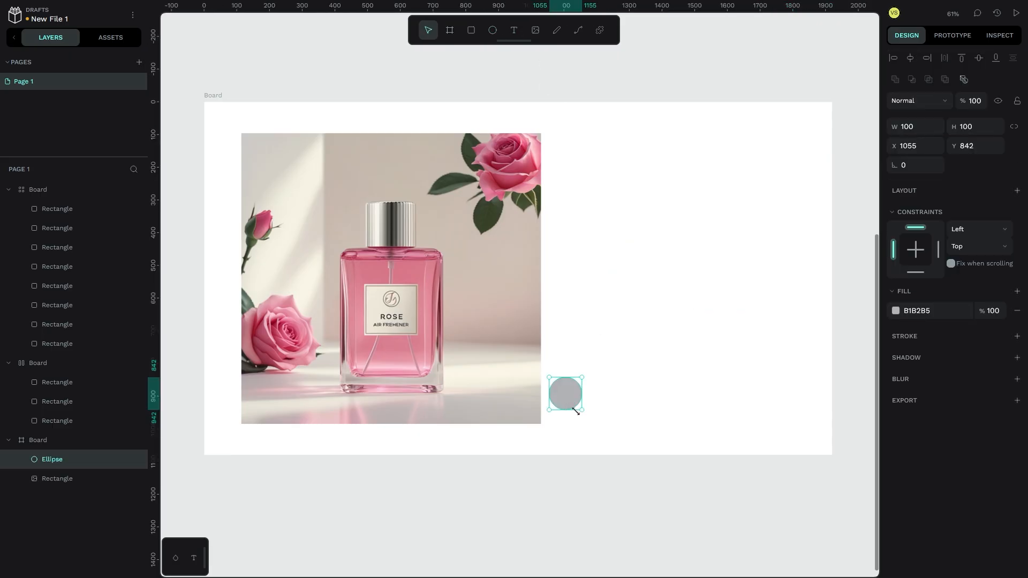
left_click_drag(581, 411, 672, 501)
left_click_drag(624, 428, 700, 302)
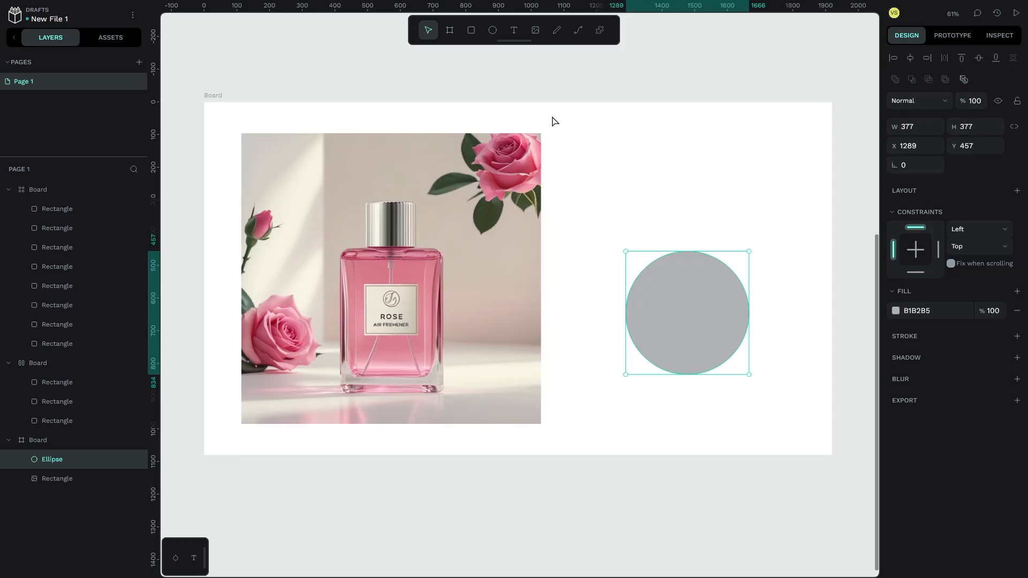
- Move the circle into the board's upper-right corner, at about X 1521, Y 20
scroll(491, 108, "up", 10)
scroll(546, 252, "down", 1)
scroll(483, 321, "down", 10)
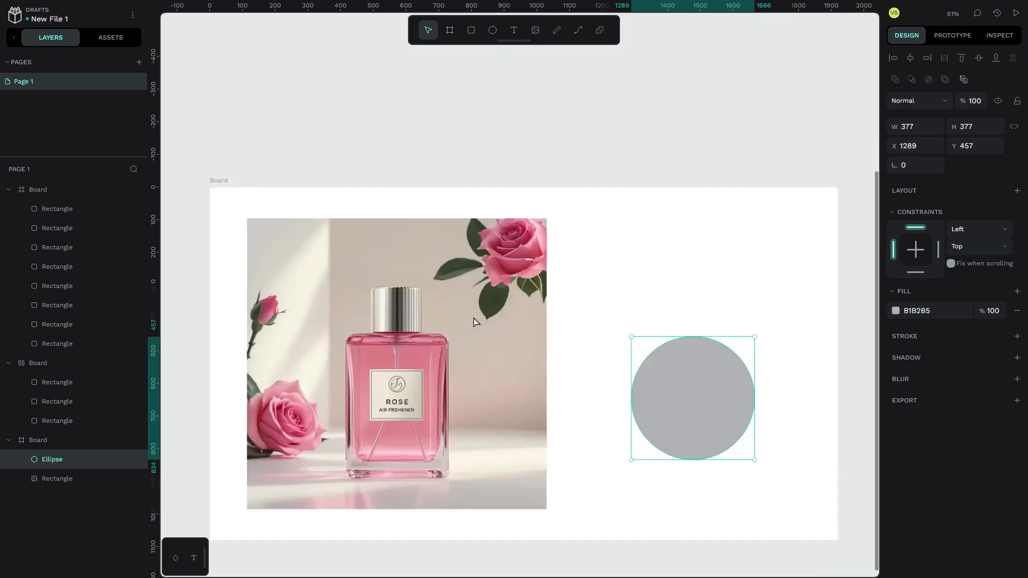
scroll(477, 321, "left", 2)
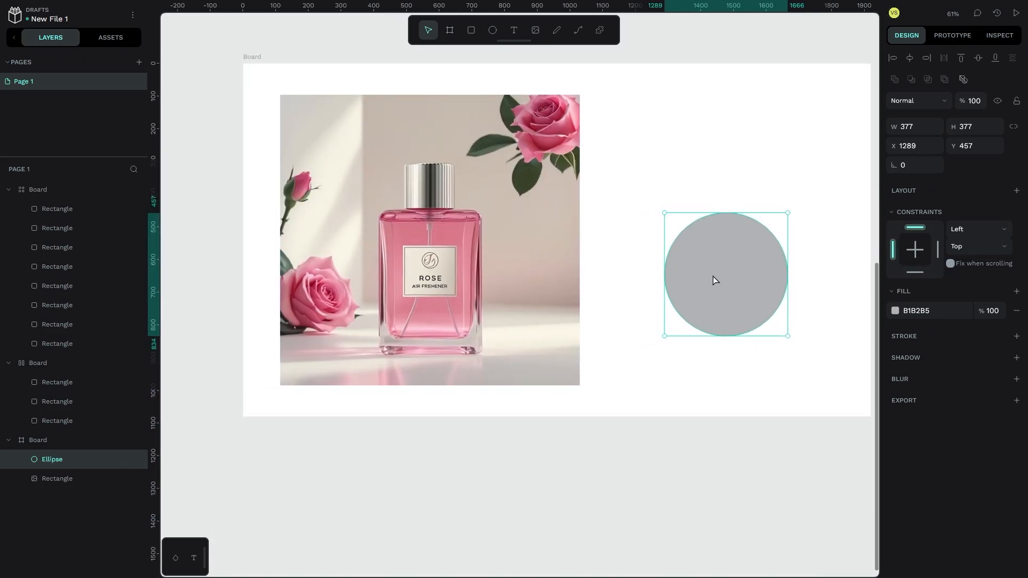
scroll(723, 289, "up", 1)
scroll(722, 300, "right", 2)
left_click_drag(711, 305, 787, 159)
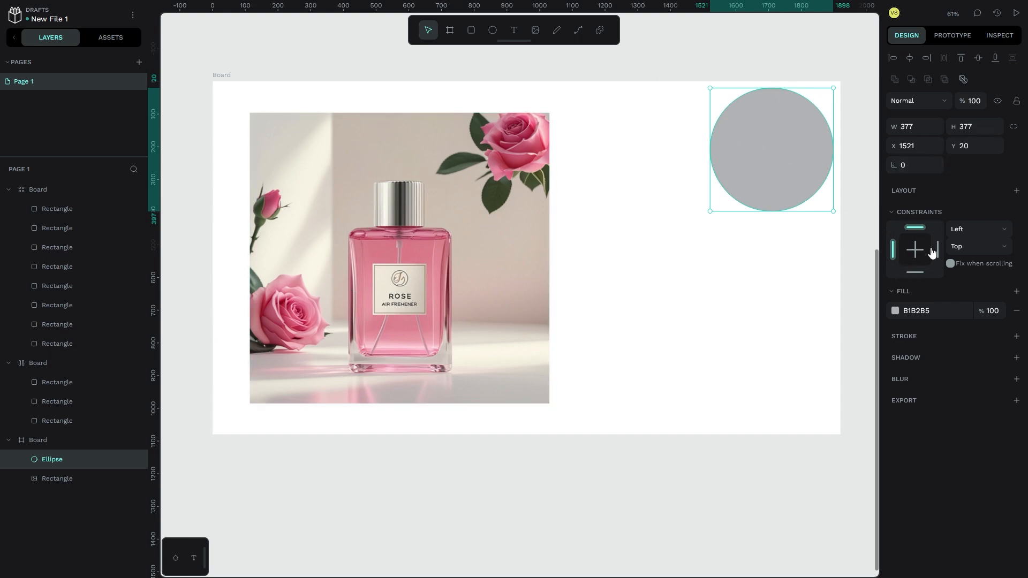
- Fix the circle when scrolling and fill it with the recent pink ff0066 at 90% opacity
left_click(950, 265)
left_click(895, 313)
left_click_drag(874, 377, 867, 368)
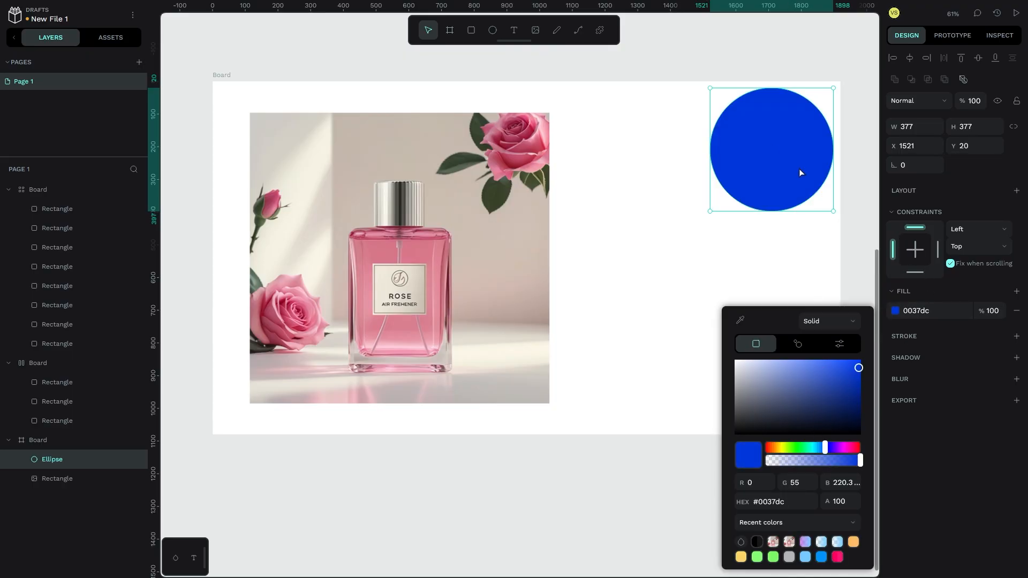
left_click(837, 557)
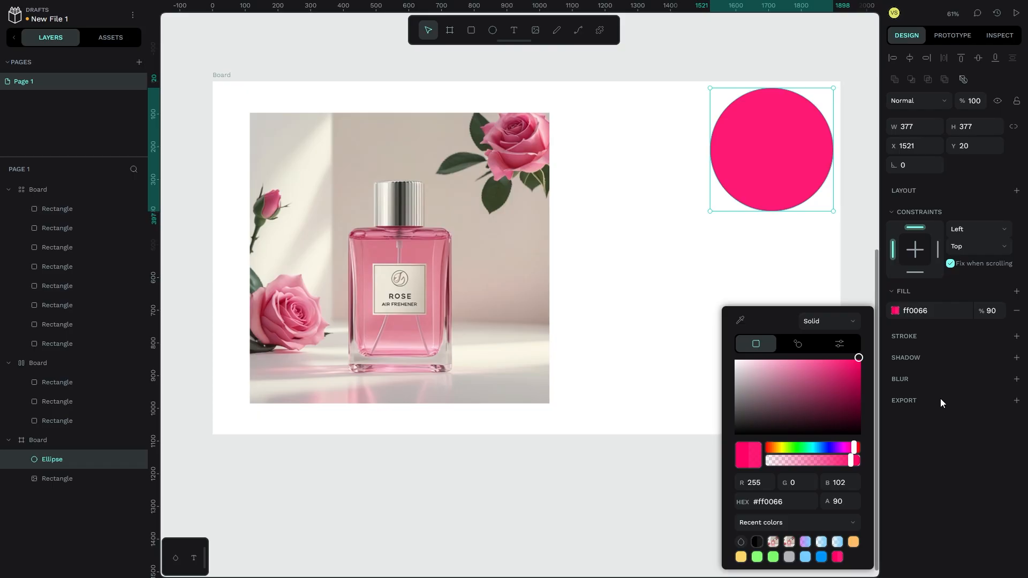
- Move the circle to the perfume image's lower-right corner, at about X 871, Y 778, and send it to the back
left_click(930, 448)
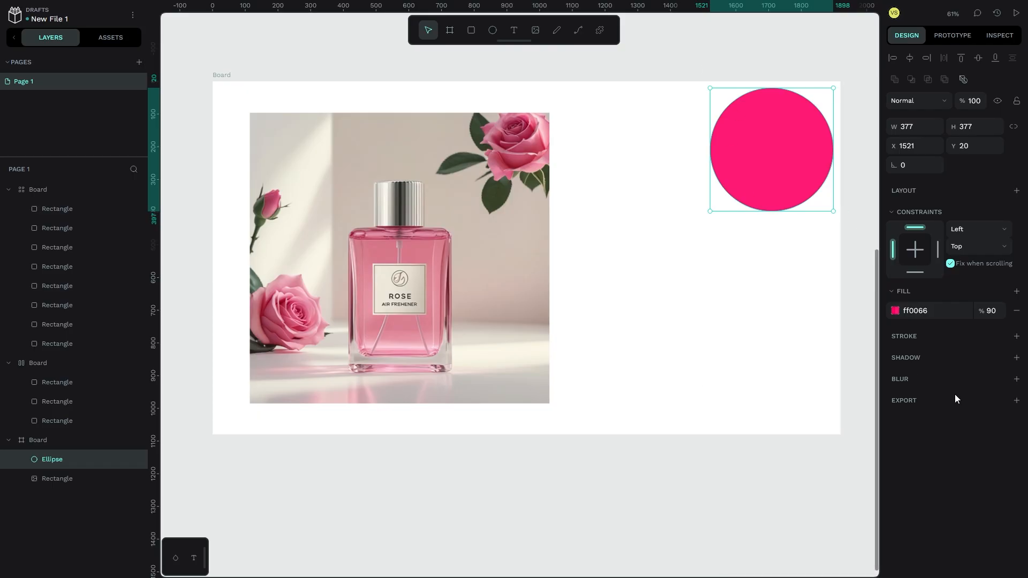
left_click(490, 181)
left_click(763, 149)
left_click_drag(763, 148, 553, 396)
right_click(552, 397)
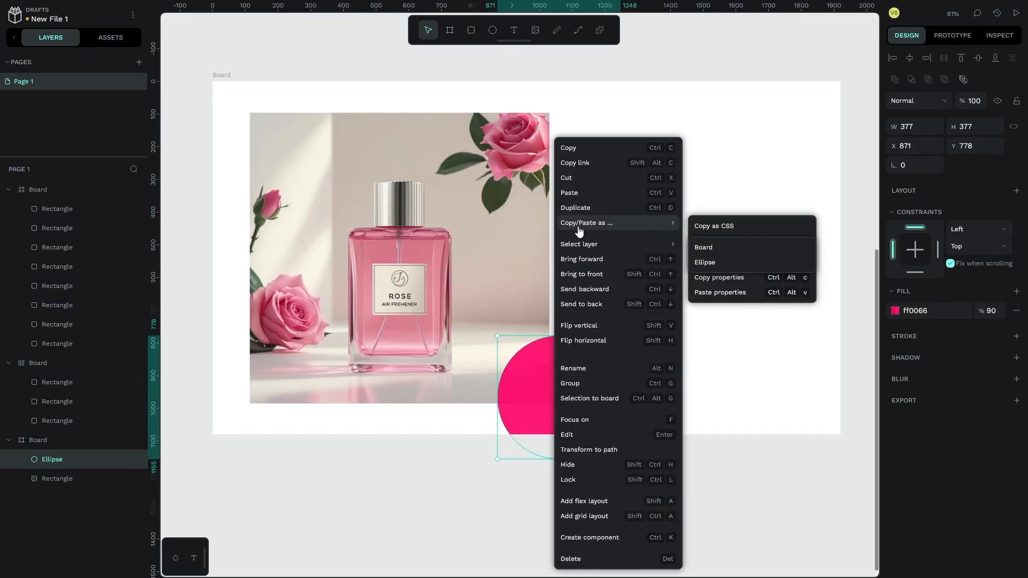
left_click(586, 304)
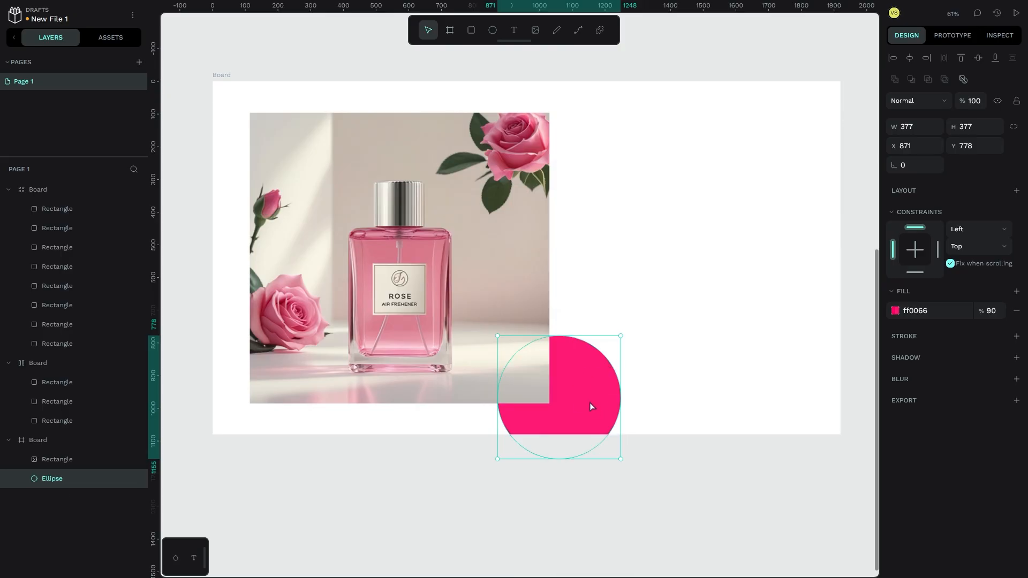
- Shift the circle farther behind the image's lower-right corner, to about X 842, Y 768, and copy it
left_click_drag(590, 406, 573, 390)
right_click(581, 384)
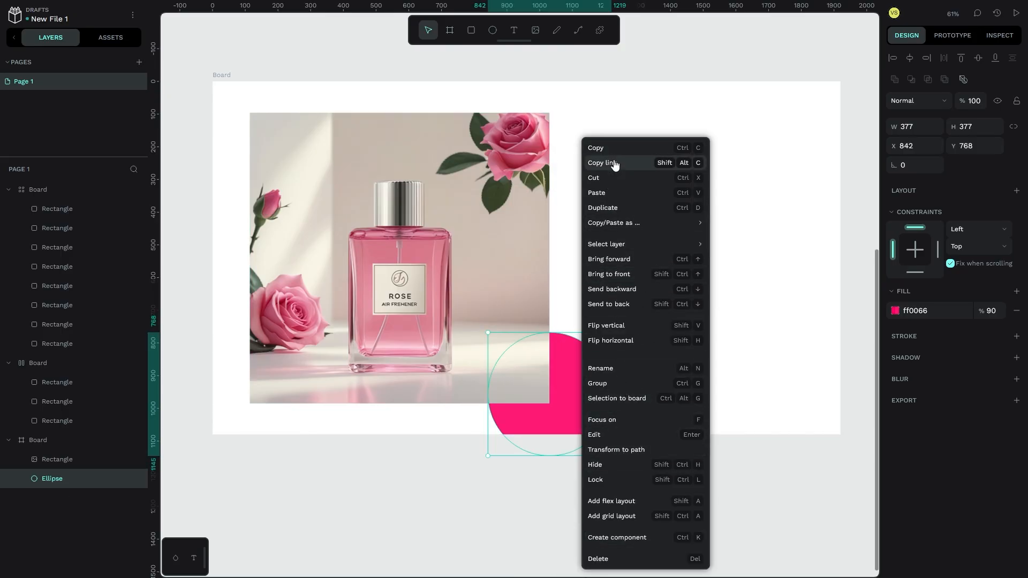
left_click(595, 149)
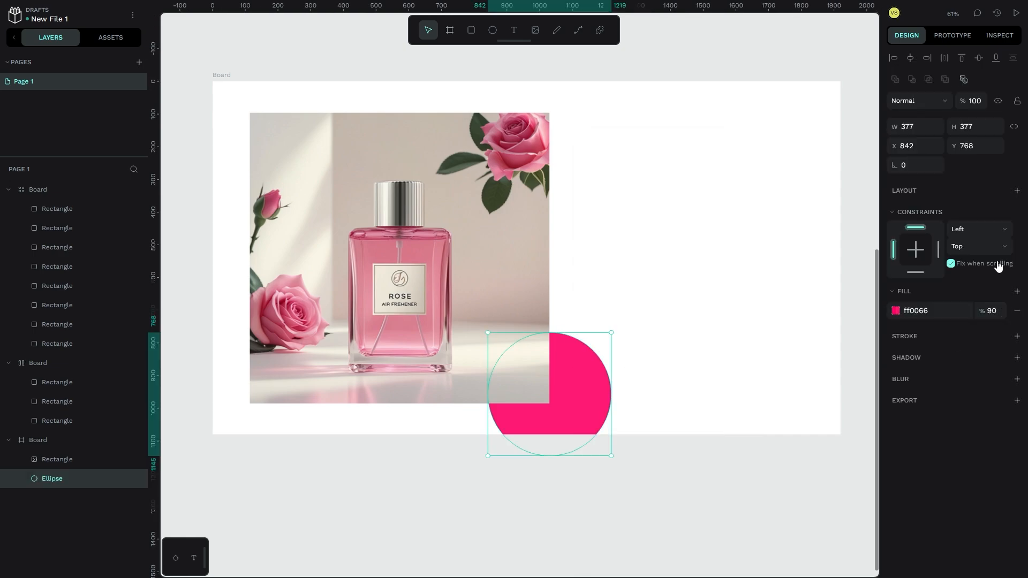
- Raise the opacity of the circle's ff0066 fill to 100%
left_click(895, 313)
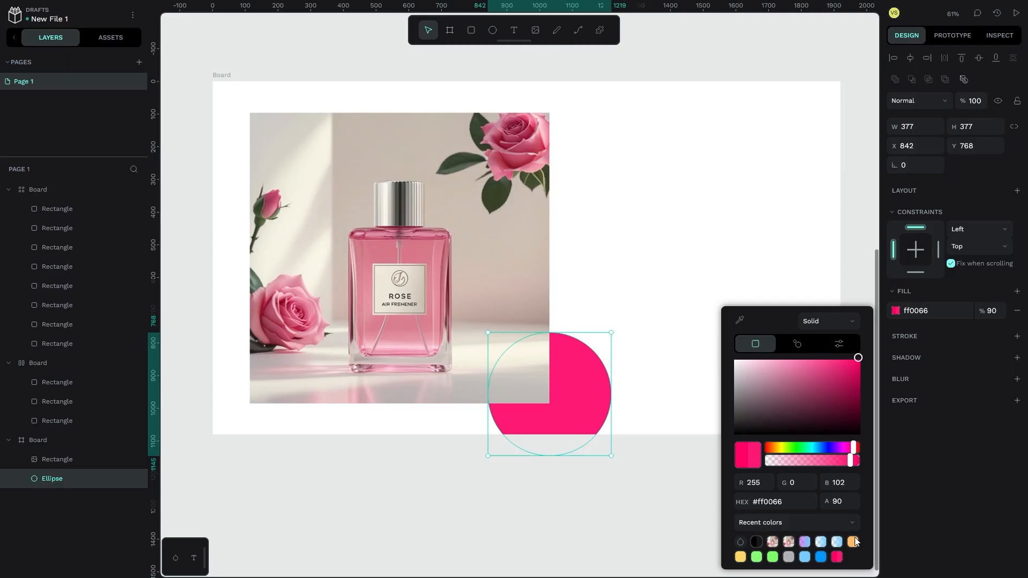
left_click(851, 465)
left_click_drag(851, 464, 883, 470)
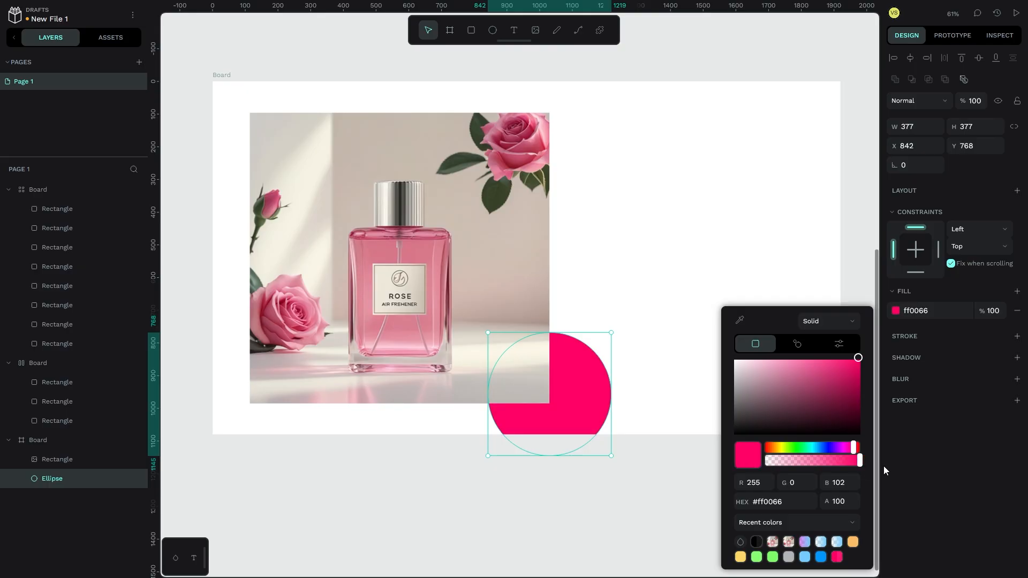
left_click(573, 486)
- Duplicate the circle and move the duplicate behind the image's upper-left corner, at about X -85, Y -79
left_click(580, 397)
key("ctrl+d")
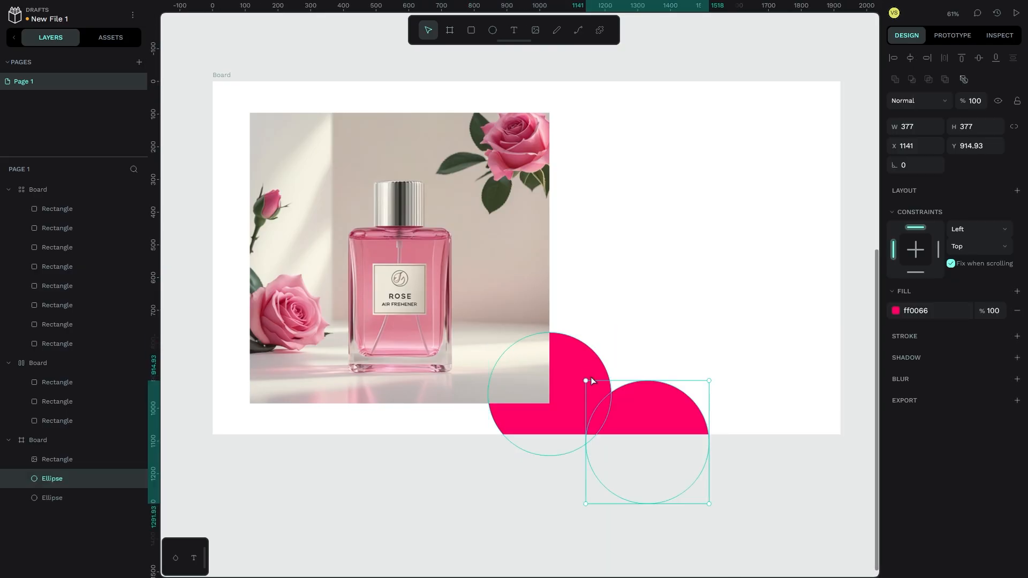
left_click_drag(628, 412, 226, 88)
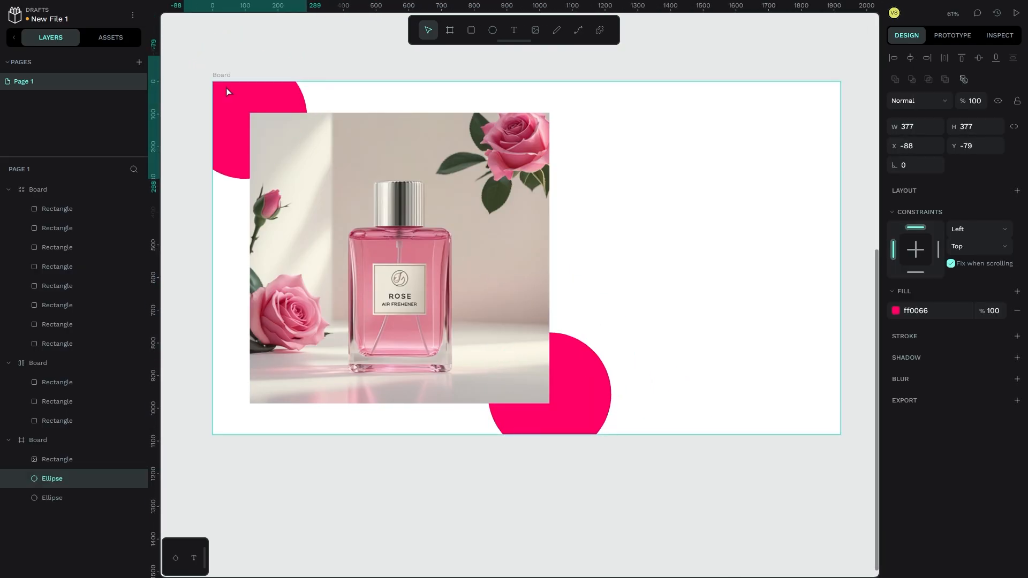
- Change the fill of the circle at the image's lower-right corner to the lighter pink ff3485
left_click(605, 416)
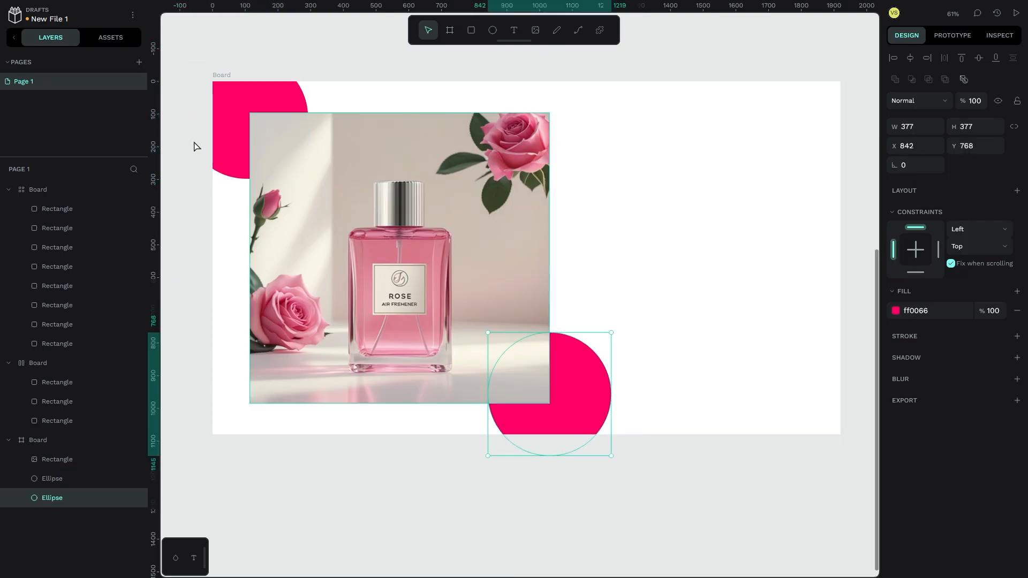
left_click(893, 312)
left_click_drag(845, 381, 831, 357)
left_click(836, 343)
- Fill the upper-left circle with the pink ff3485 sampled from the lower-right circle using the eyedropper
left_click(263, 81)
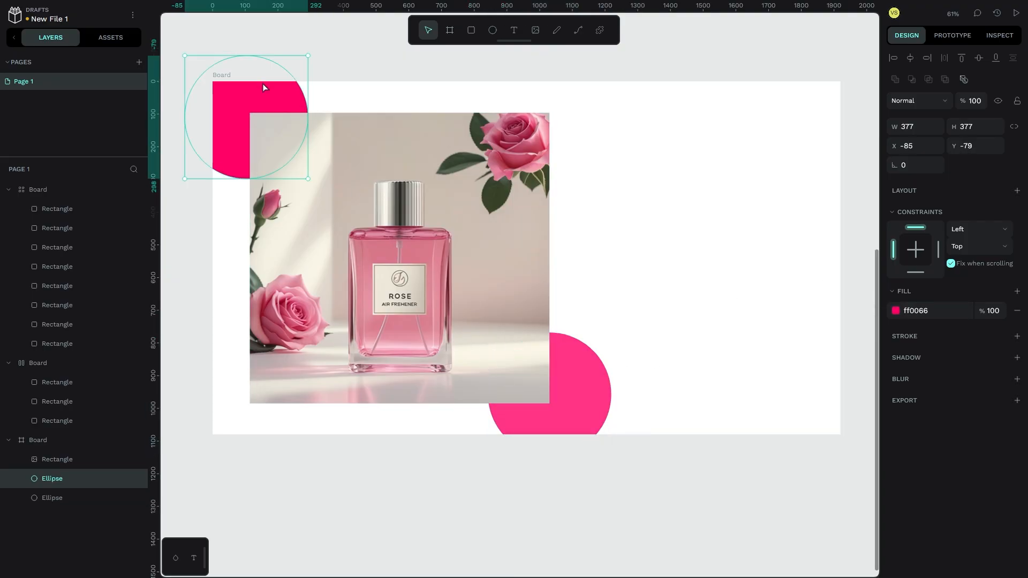
left_click(892, 315)
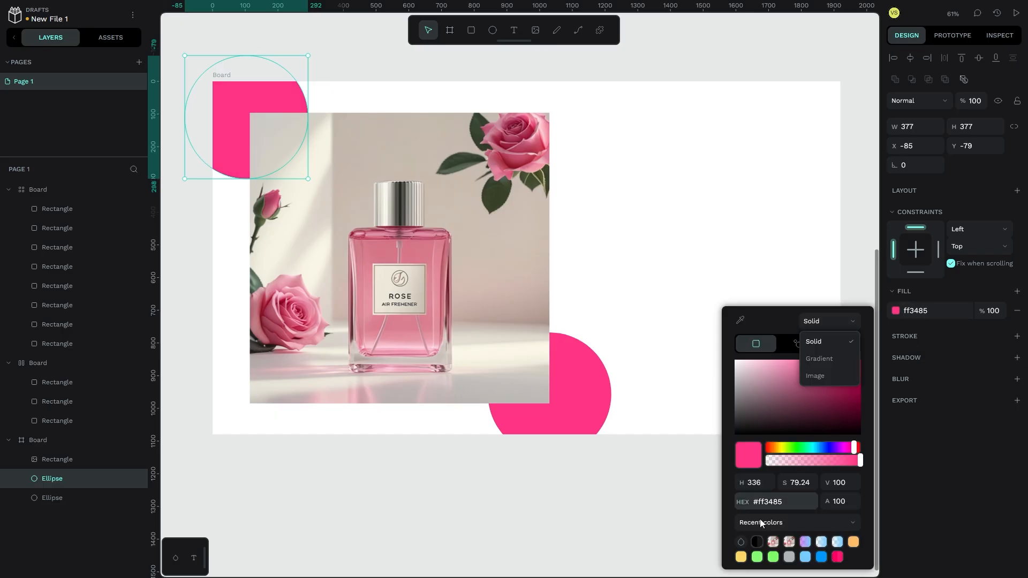
left_click(739, 322)
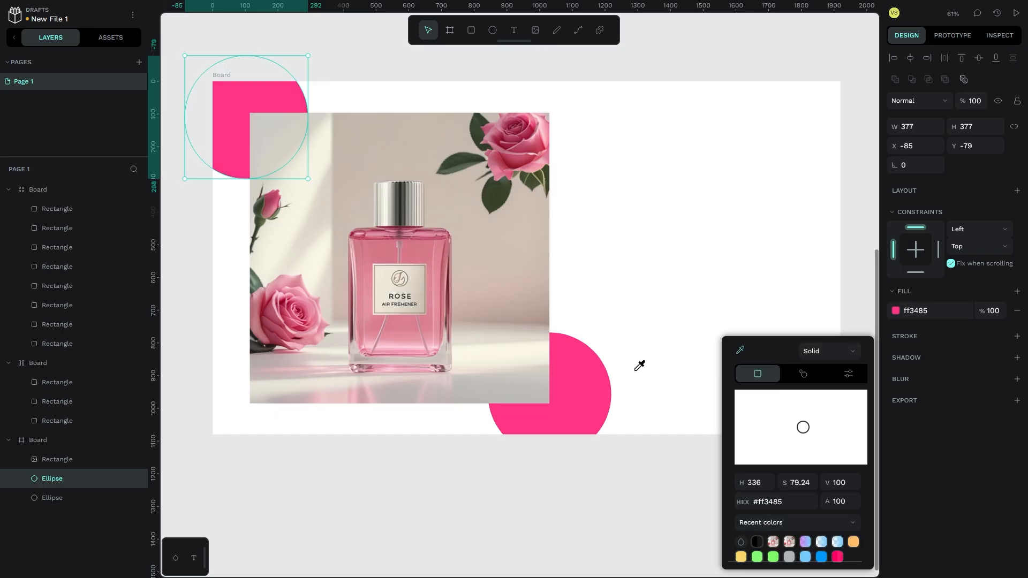
left_click(597, 375)
left_click(702, 268)
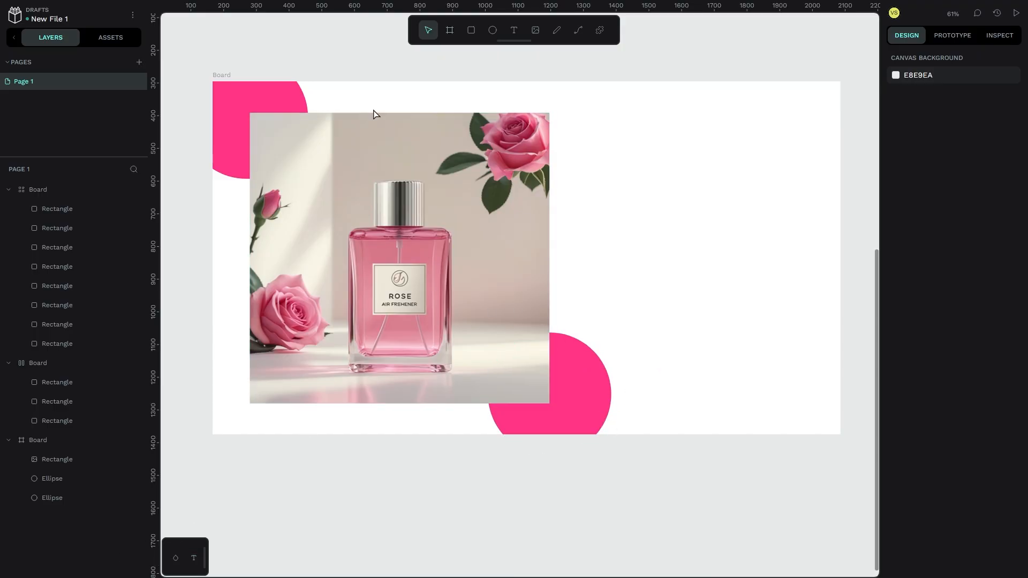
- Add the text "Velair" in the board's empty area beside the image, at about X 1244, Y 263
left_click(515, 31)
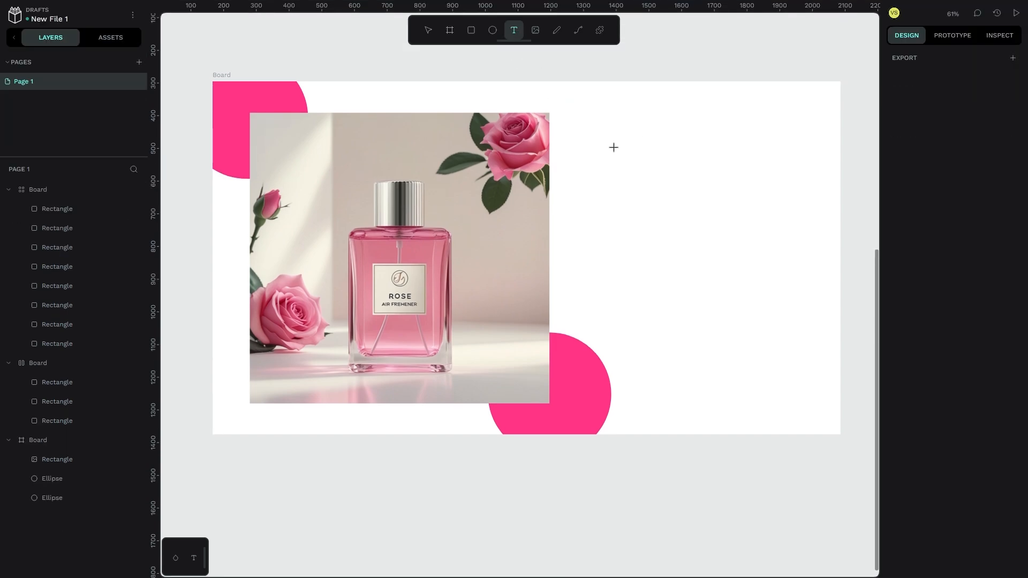
left_click(618, 166)
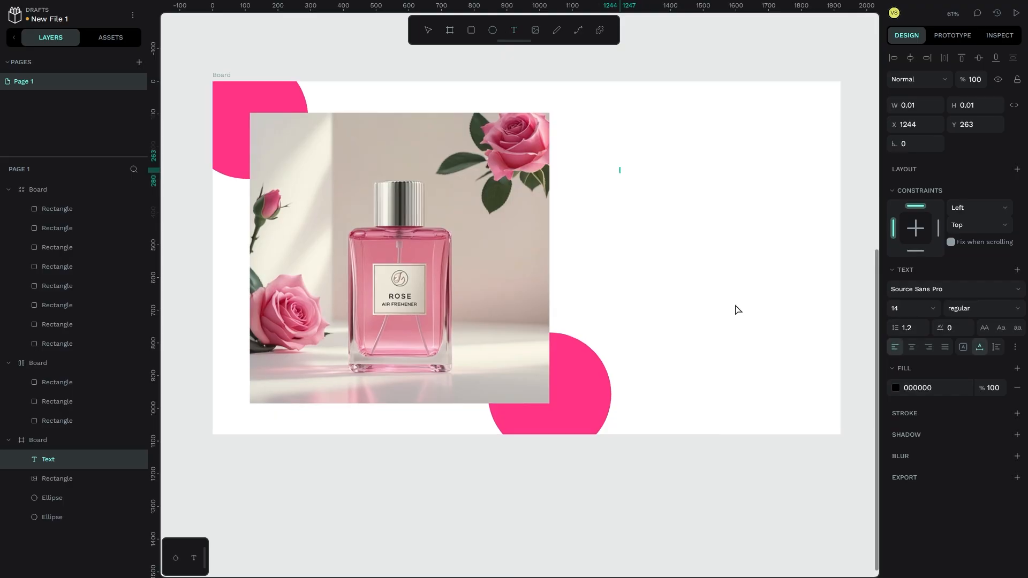
type("Velair")
key("Escape")
- Set the font size of the "Velair" text to 48
scroll(623, 174, "up", 1)
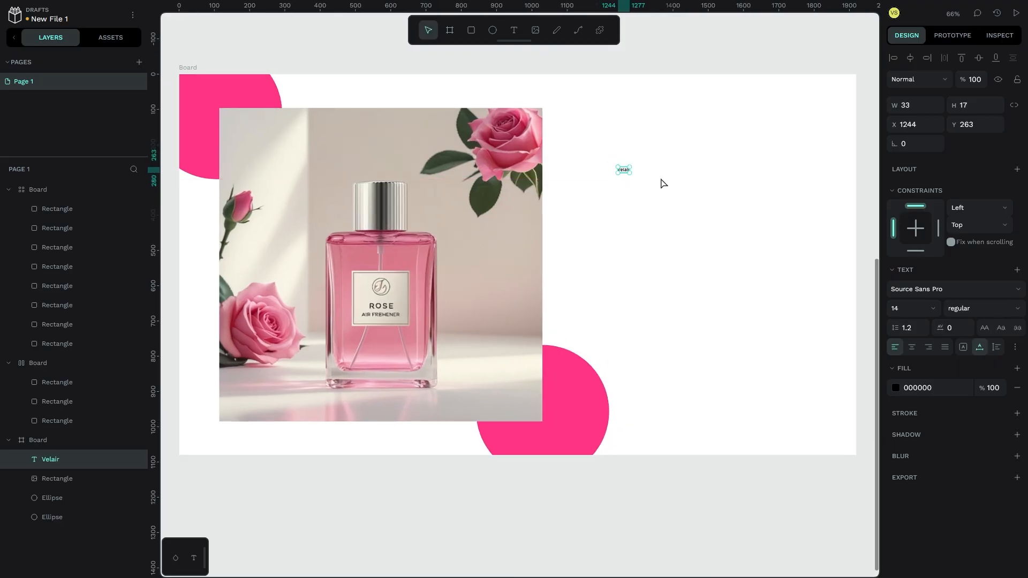
scroll(636, 175, "up", 6)
scroll(636, 174, "up", 10)
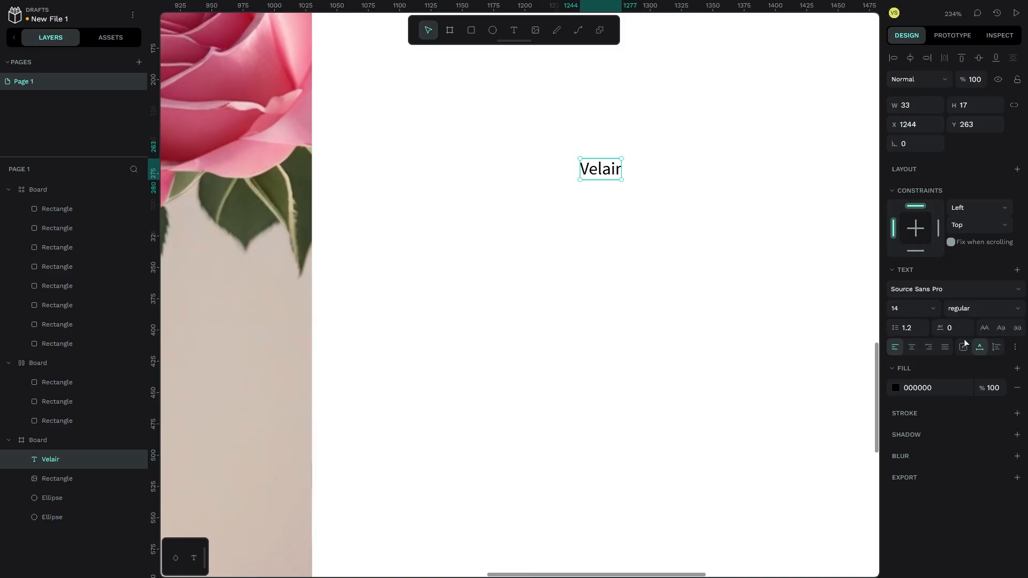
left_click(934, 309)
scroll(917, 460, "down", 2)
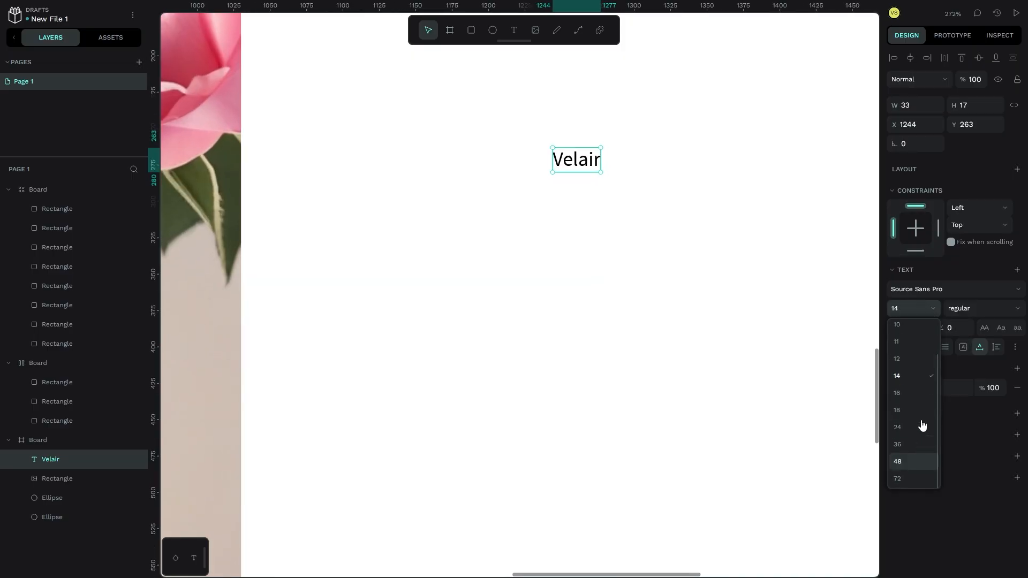
left_click(912, 464)
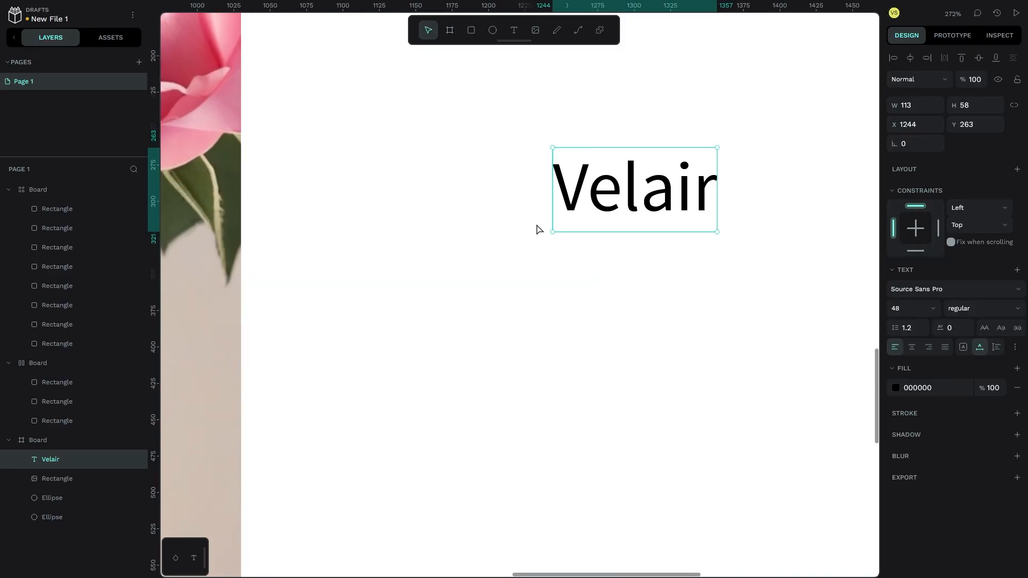
scroll(578, 251, "down", 10)
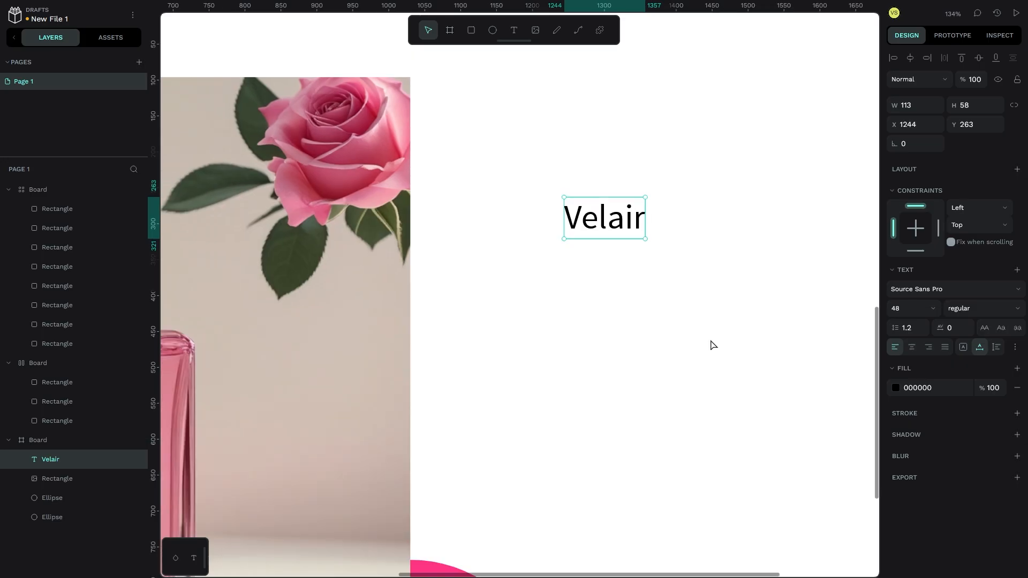
scroll(713, 344, "down", 3)
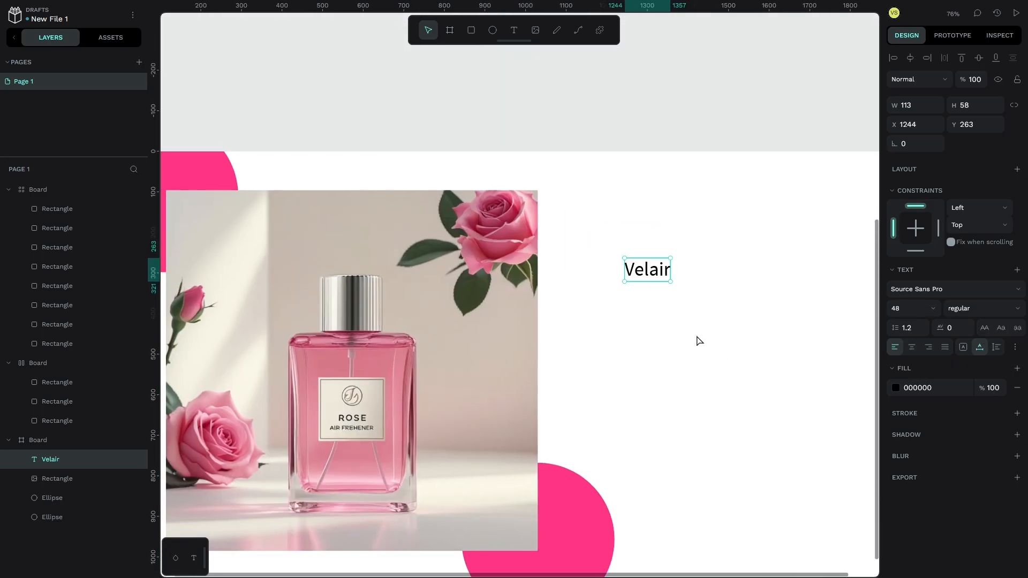
scroll(699, 340, "down", 2)
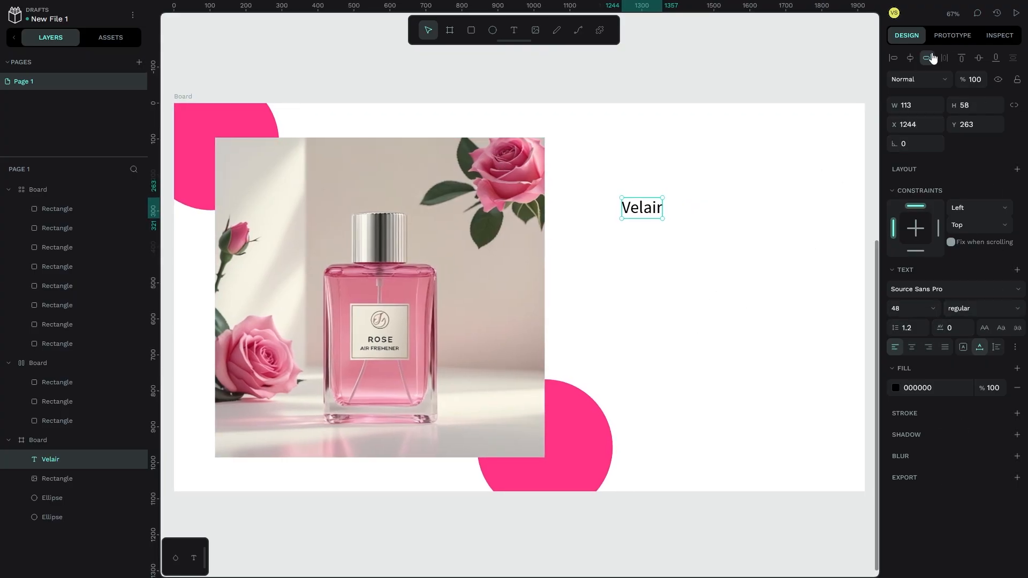
- Try Sofia Sans Condensed on the "Velair" text, and change its font to Outfit
left_click(914, 292)
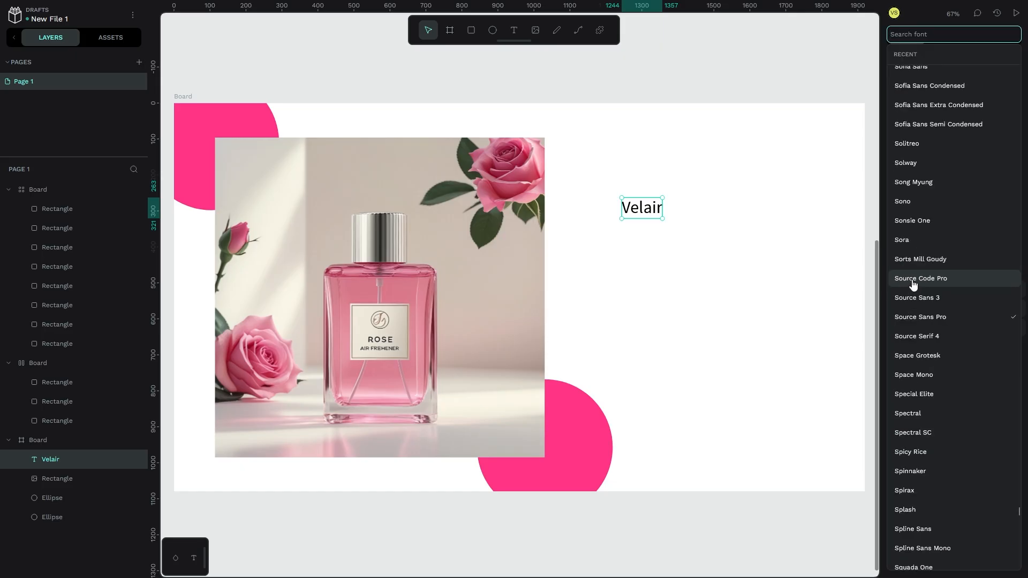
left_click(954, 91)
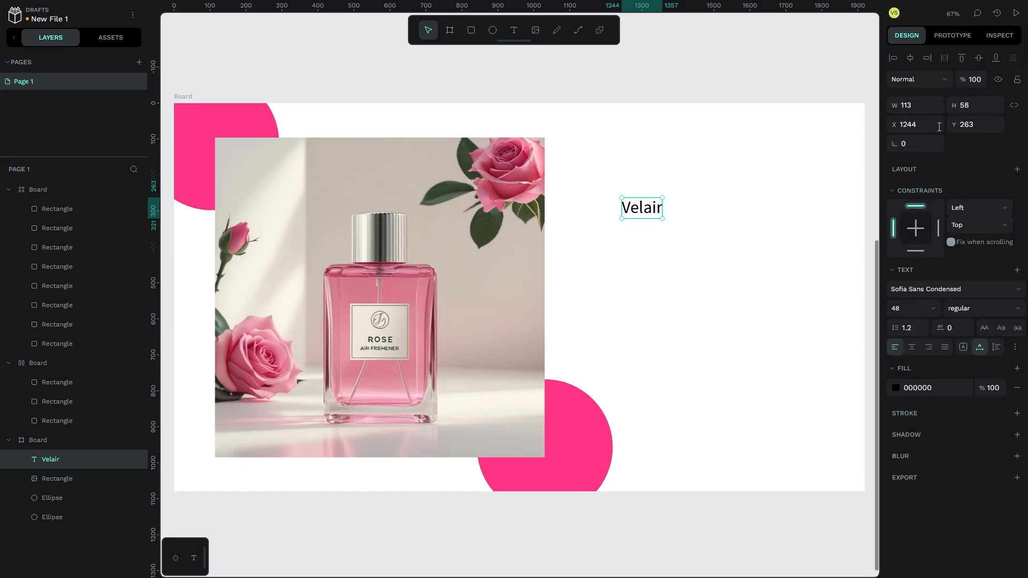
left_click(979, 294)
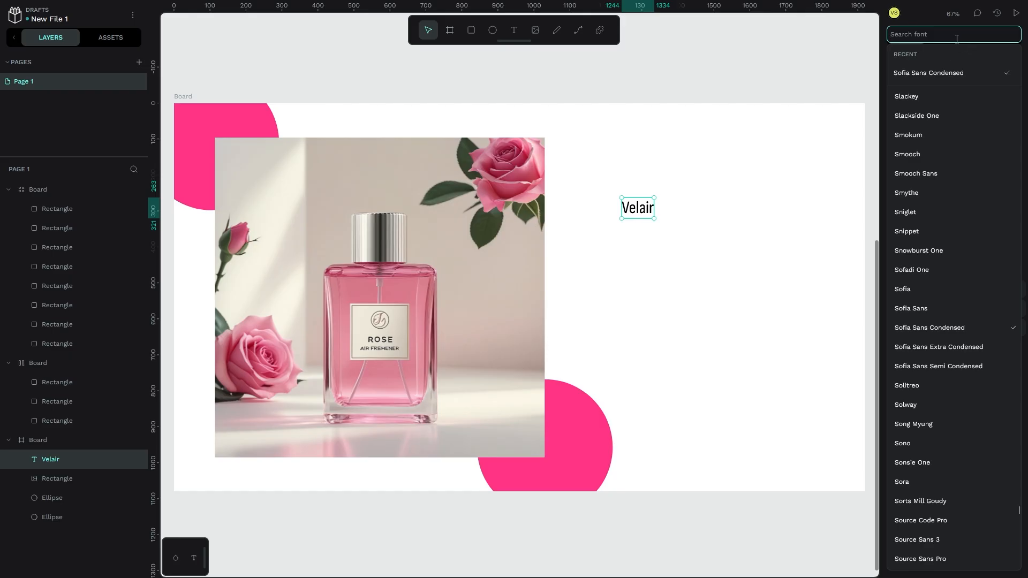
type("out")
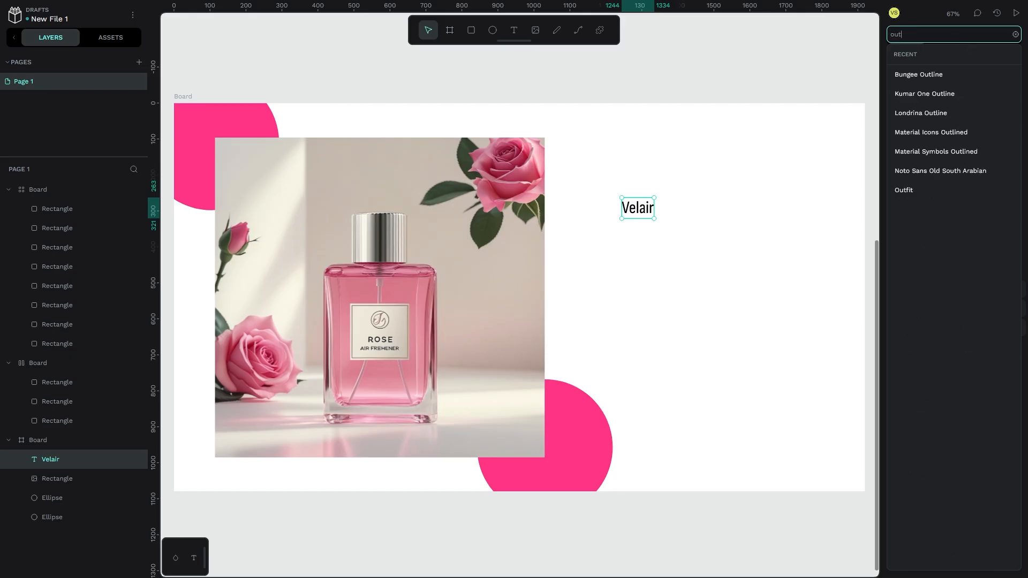
left_click(943, 189)
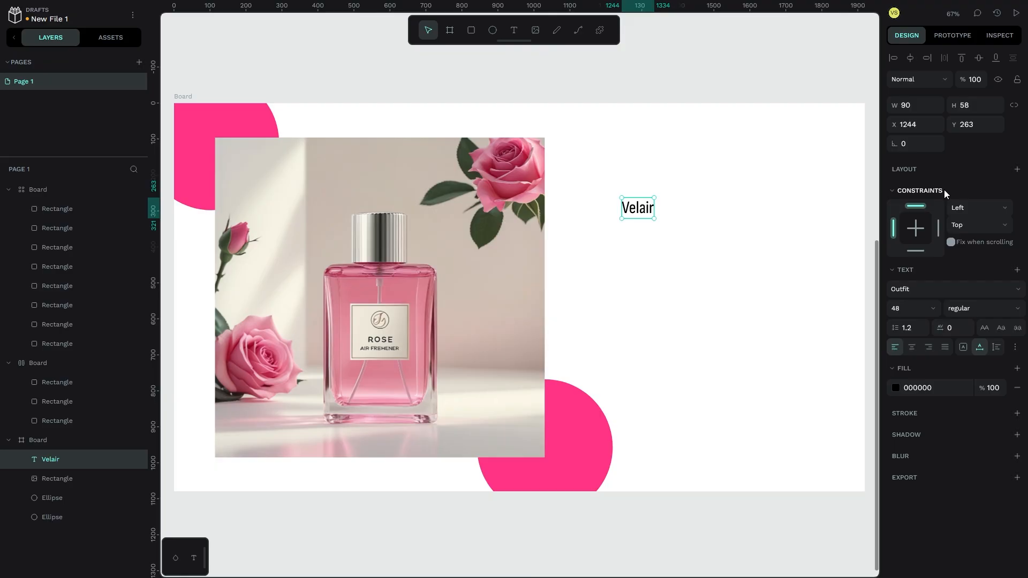
- Enlarge the "Velair" text to a font size of 120
left_click(920, 310)
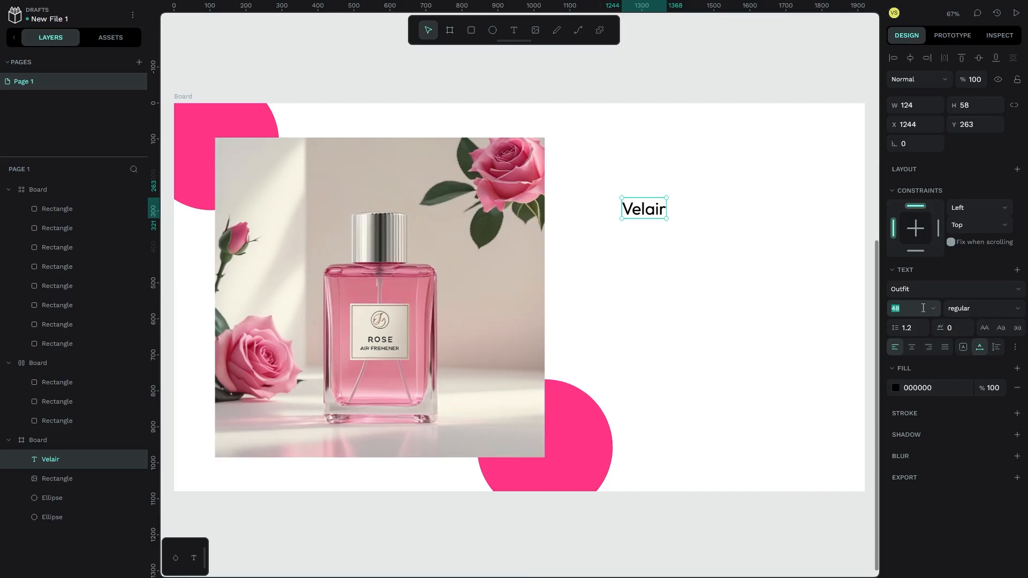
left_click(932, 308)
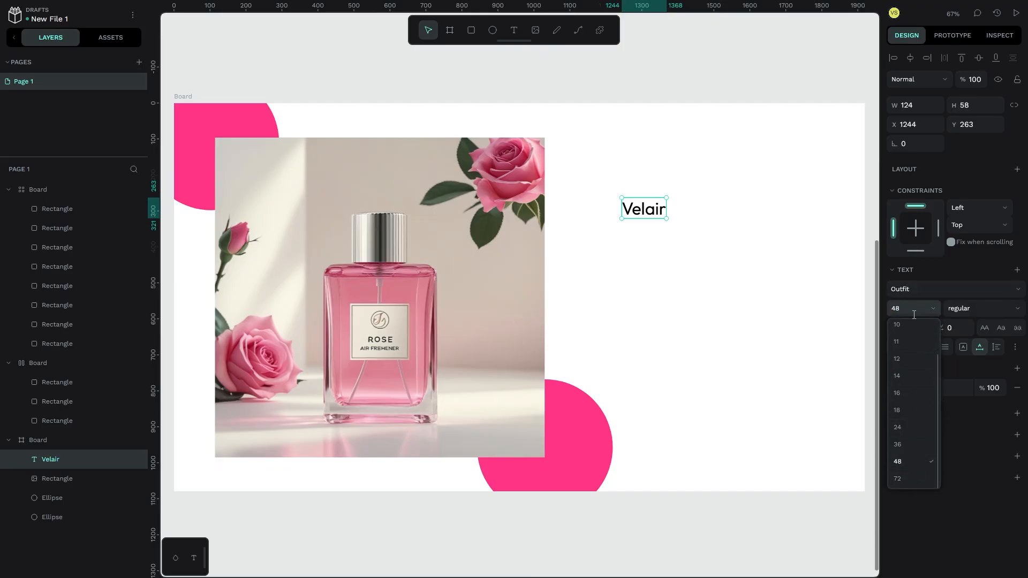
left_click(910, 313)
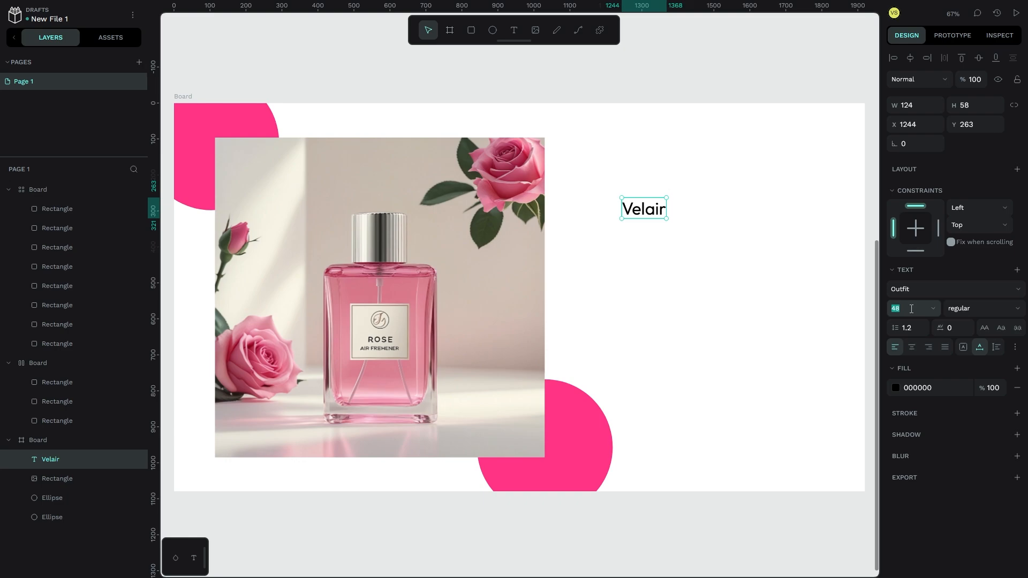
type("120")
key("Return")
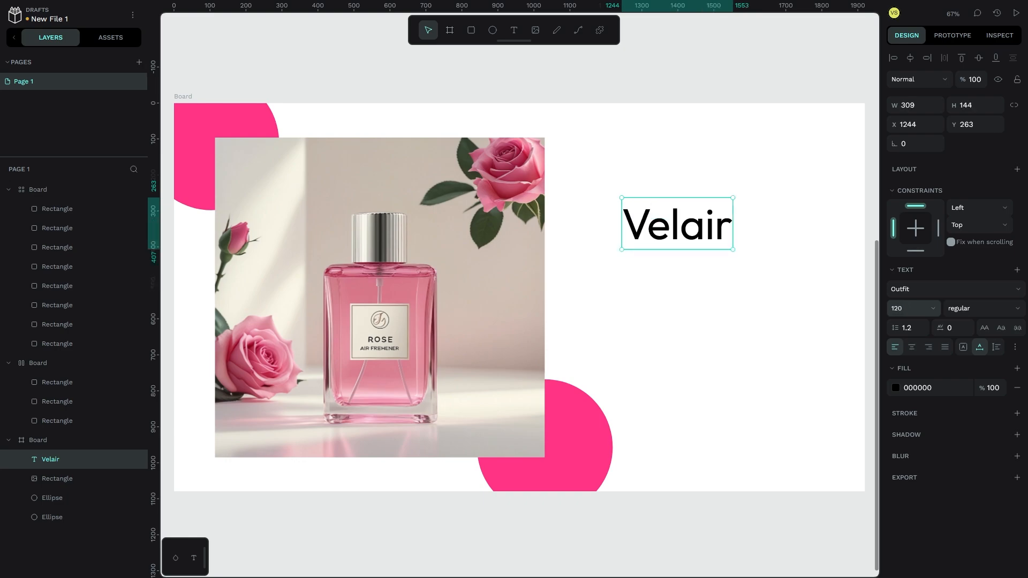
- Increase the font size of the "Velair" text to 140
left_click(932, 308)
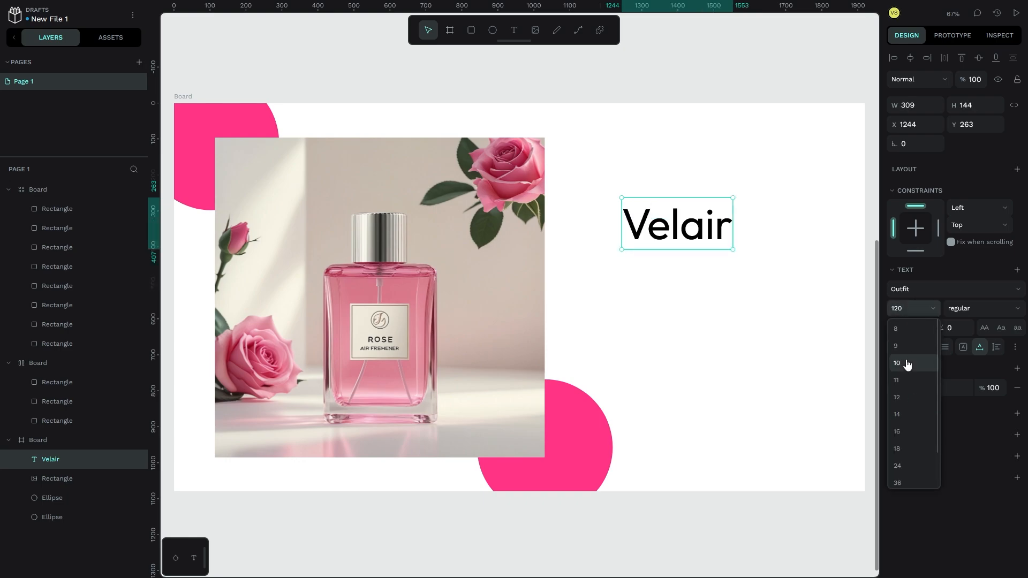
left_click(915, 308)
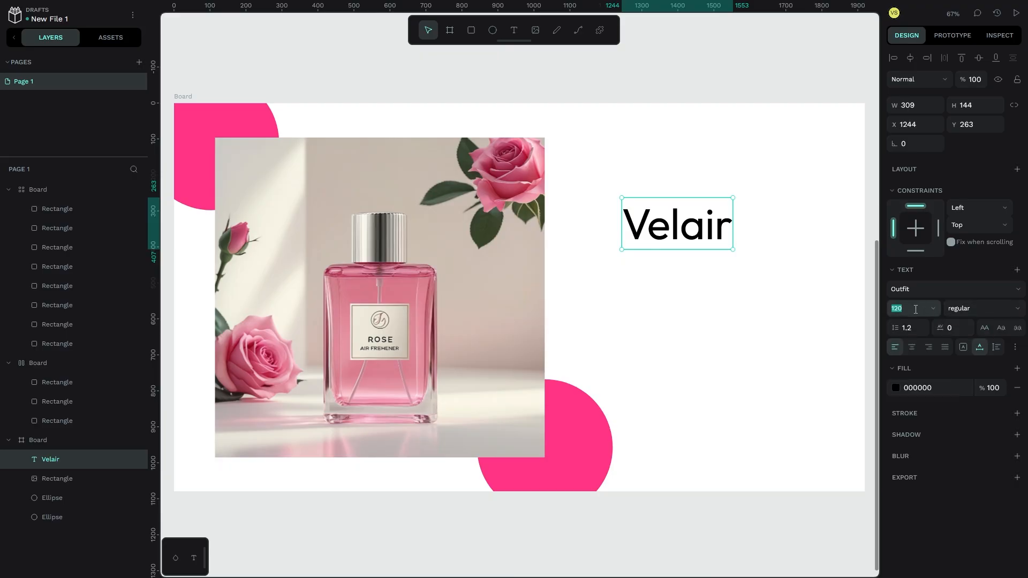
key("Return")
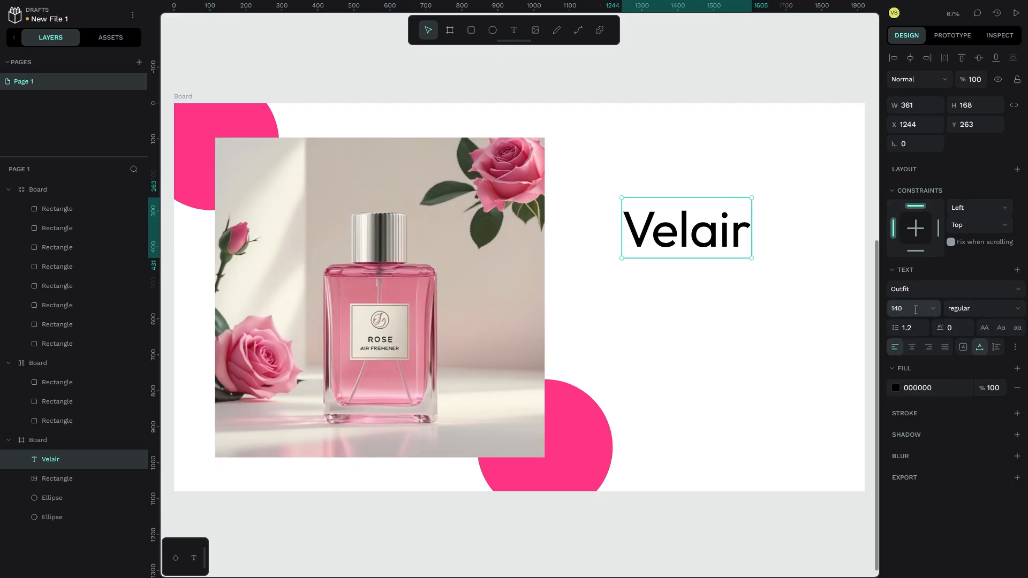
- Set the weight of the "Velair" text to 800 and move it to about X 1283, Y 168 on the board
left_click(969, 314)
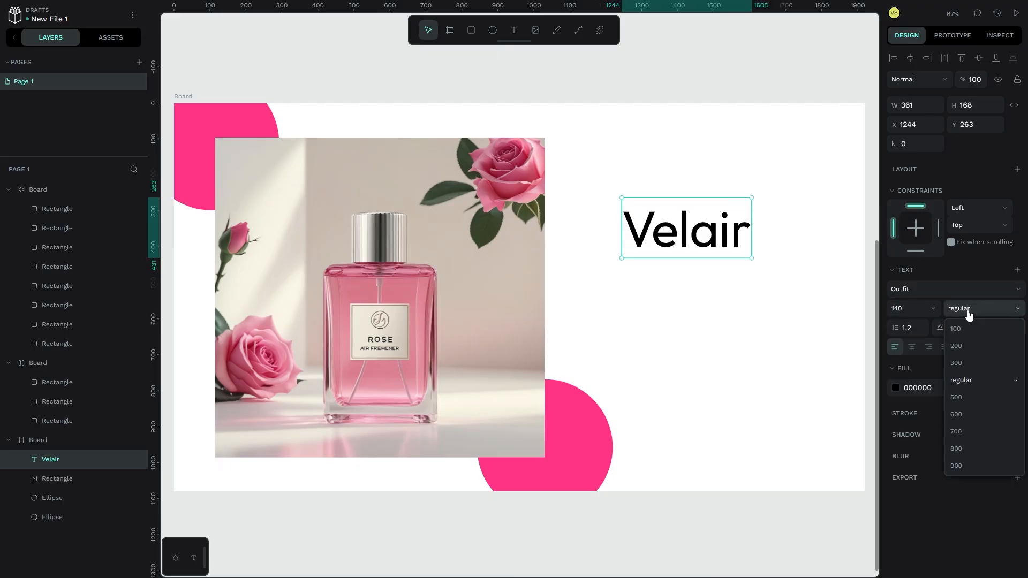
left_click(981, 448)
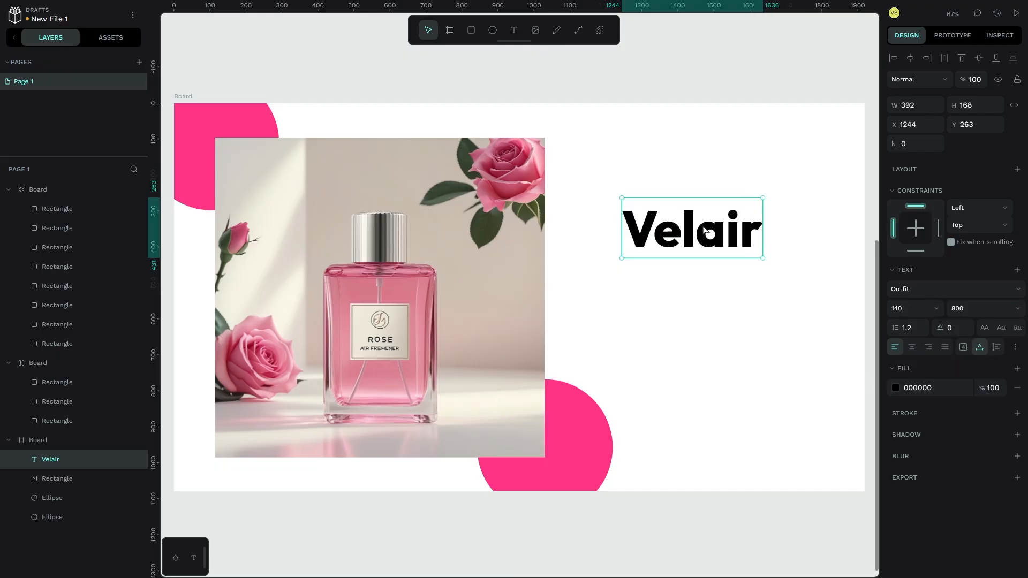
left_click_drag(704, 229, 719, 196)
- Set the font weight of the "Velair" text to regular
left_click(987, 310)
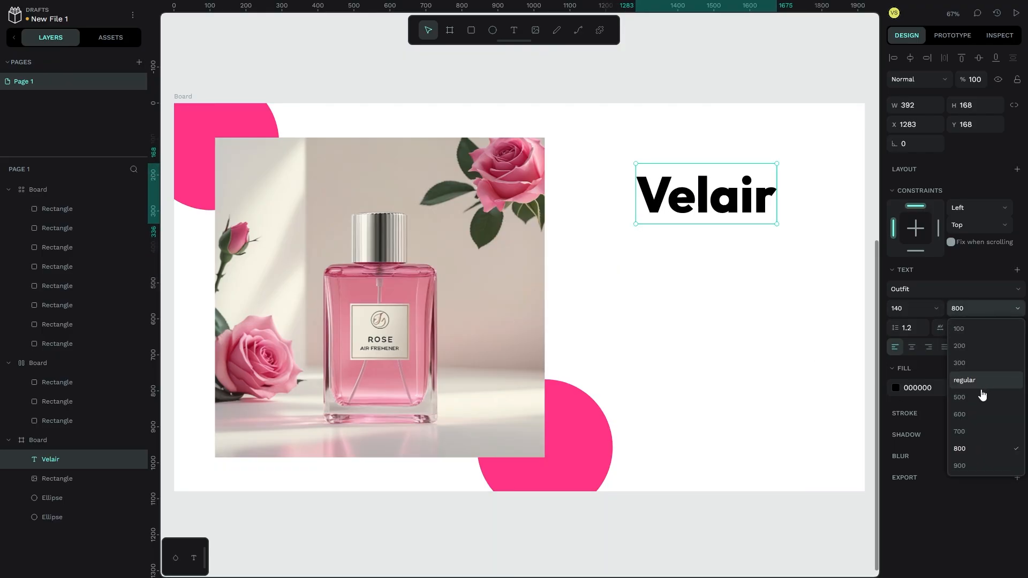
left_click(984, 378)
left_click(981, 309)
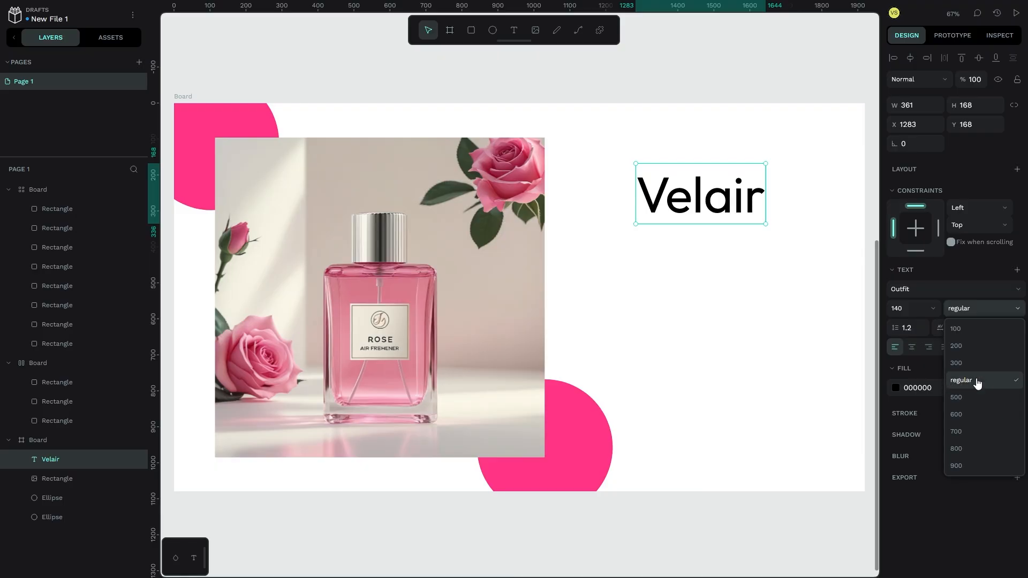
left_click(950, 275)
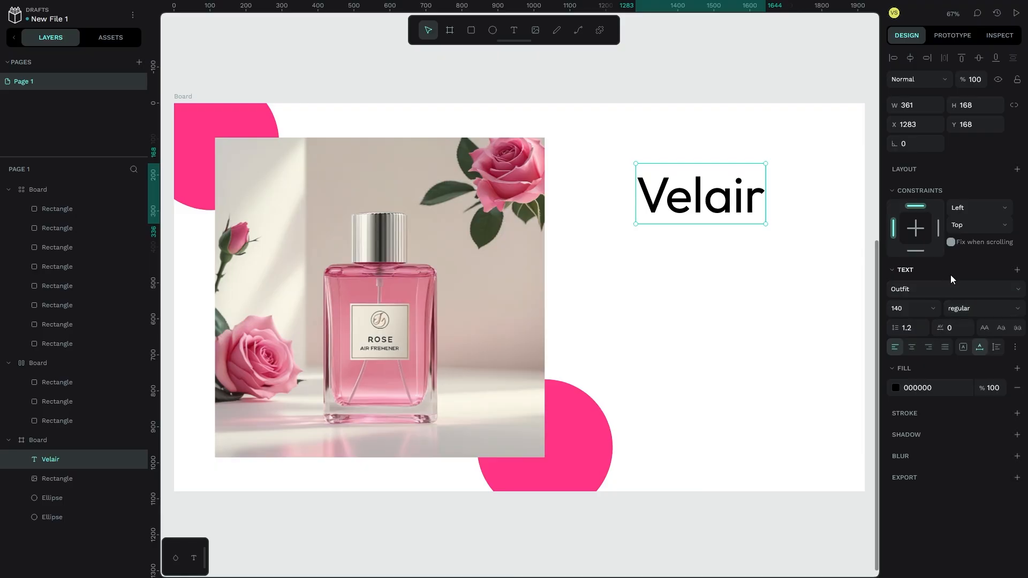
- Insert a line break after "Vel" so the "Velair" text is split over two lines
left_click(905, 328)
left_click(917, 329)
left_click(705, 196)
double_click(716, 198)
left_click(706, 195)
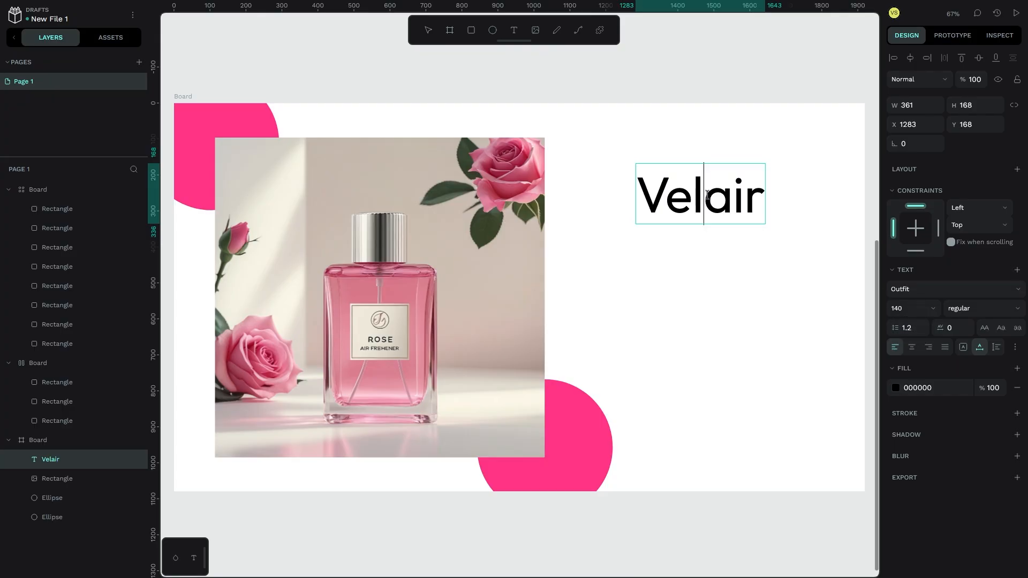
key("Return")
key("Escape")
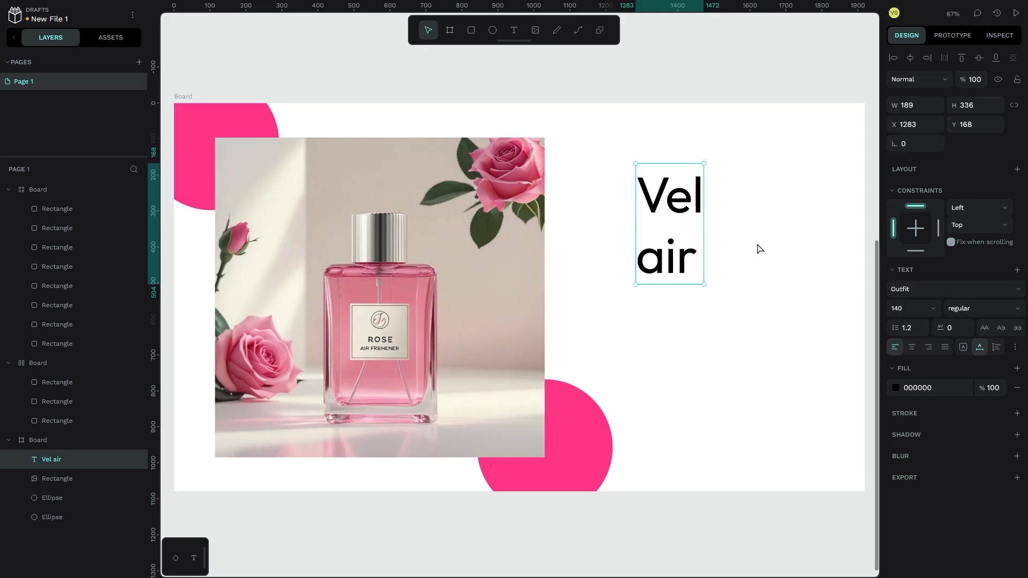
- Try a line height of 2 on the two-line text, and reduce it to 1
left_click(912, 327)
type("2")
key("Return")
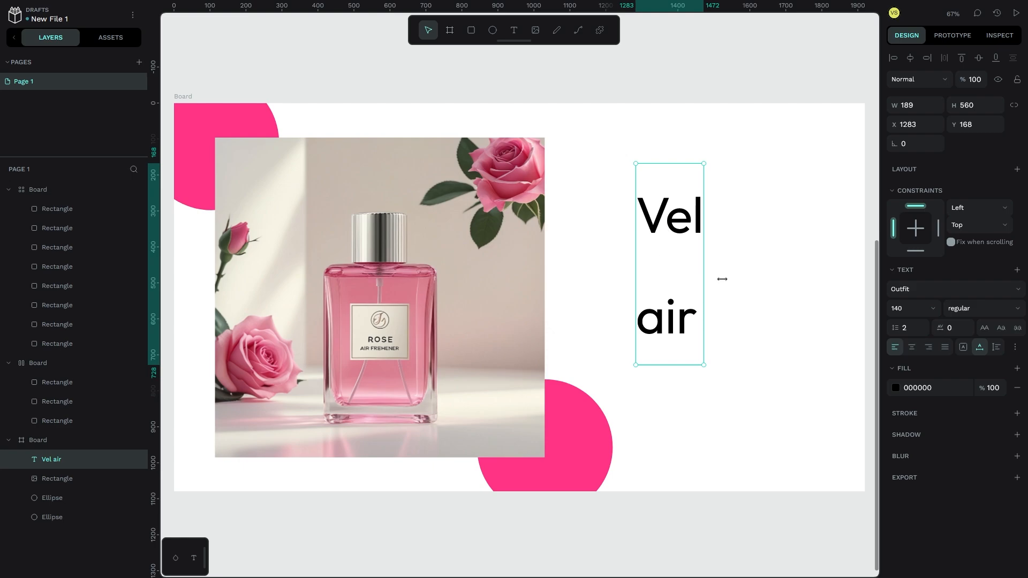
left_click(922, 329)
type("1")
key("Return")
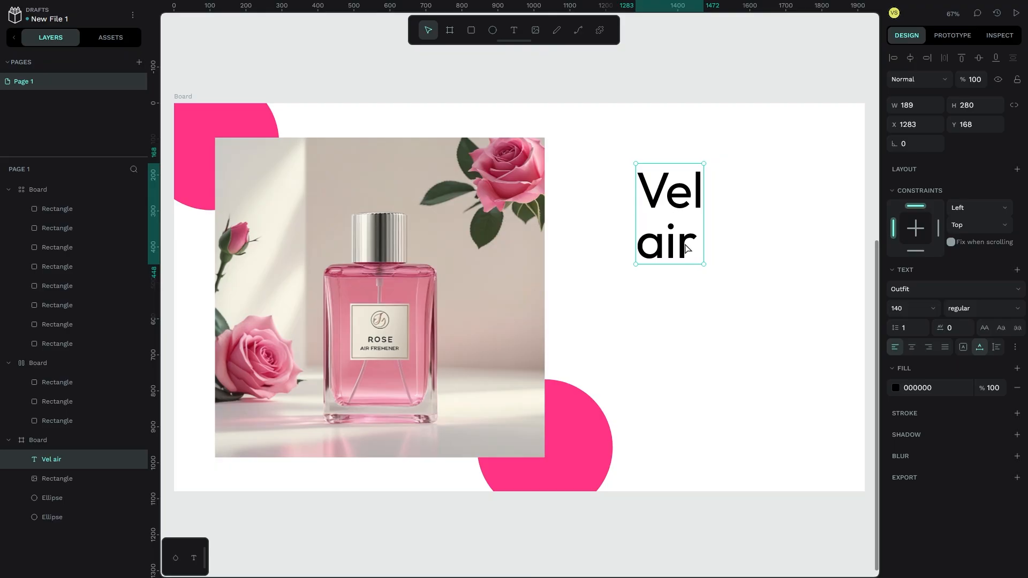
- Try a line height of 1.5 on the two-line text, and undo the line height changes and the line break
left_click(912, 328)
left_click(922, 331)
key("Return")
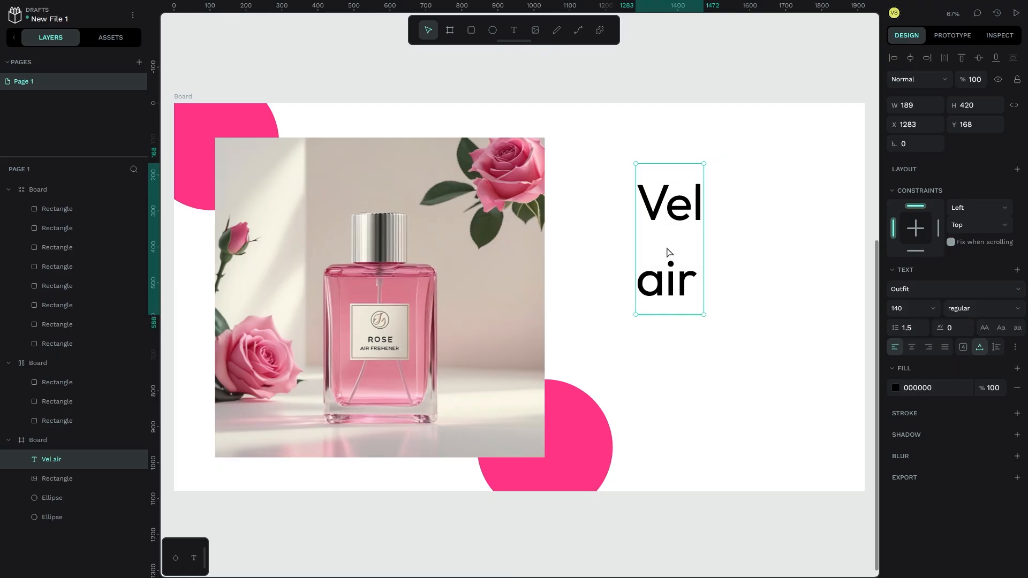
key("ctrl+z")
key("ctrl+z")
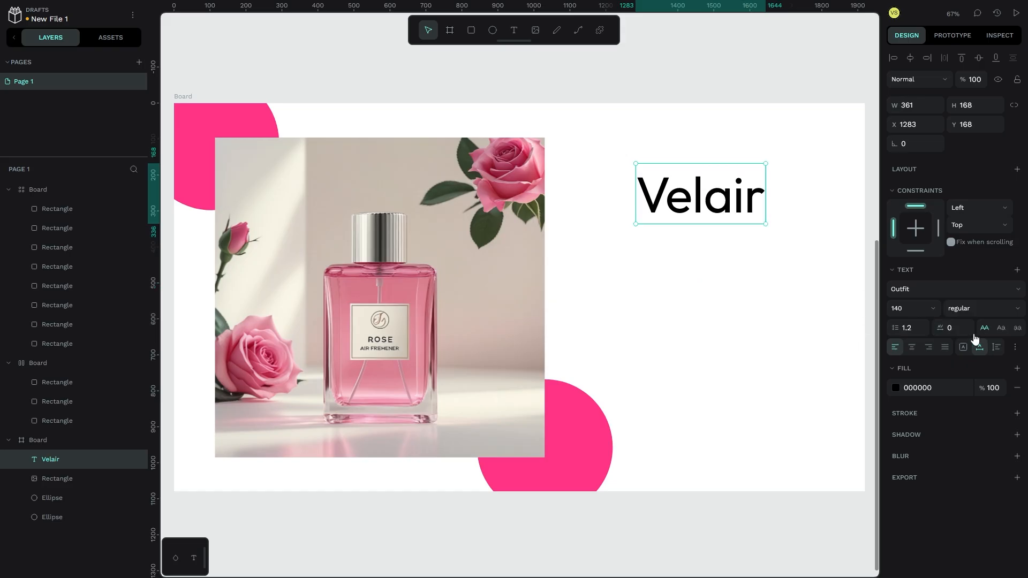
- Try letter spacing values of 30 and -10 on the "Velair" text
left_click(942, 333)
type("30")
key("Return")
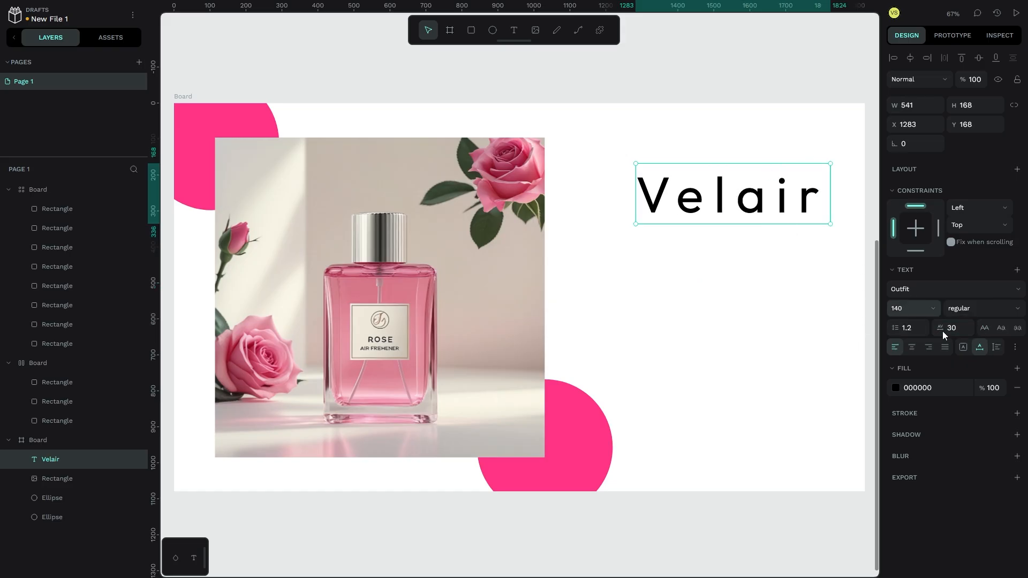
left_click(958, 329)
type("-10")
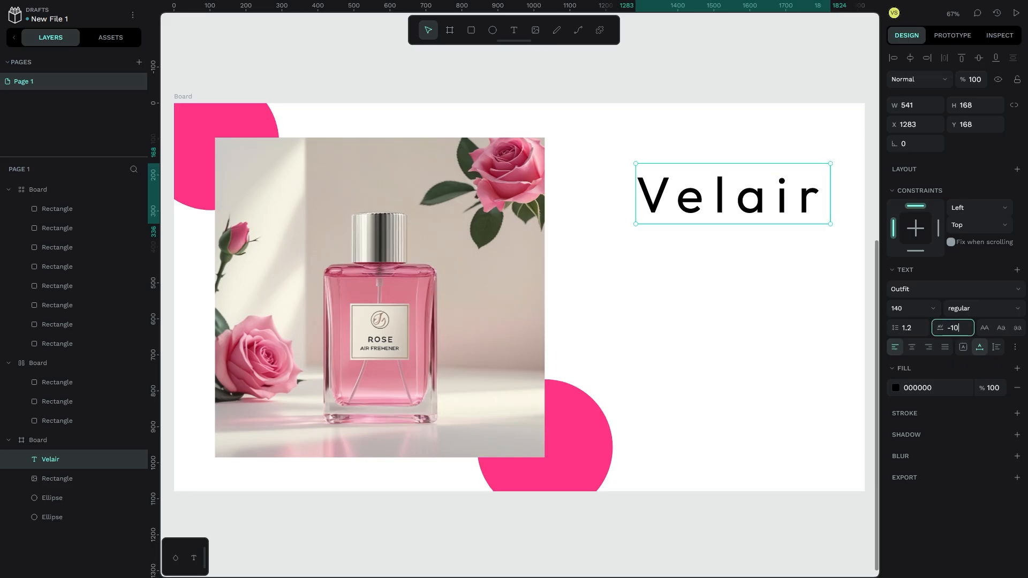
key("Return")
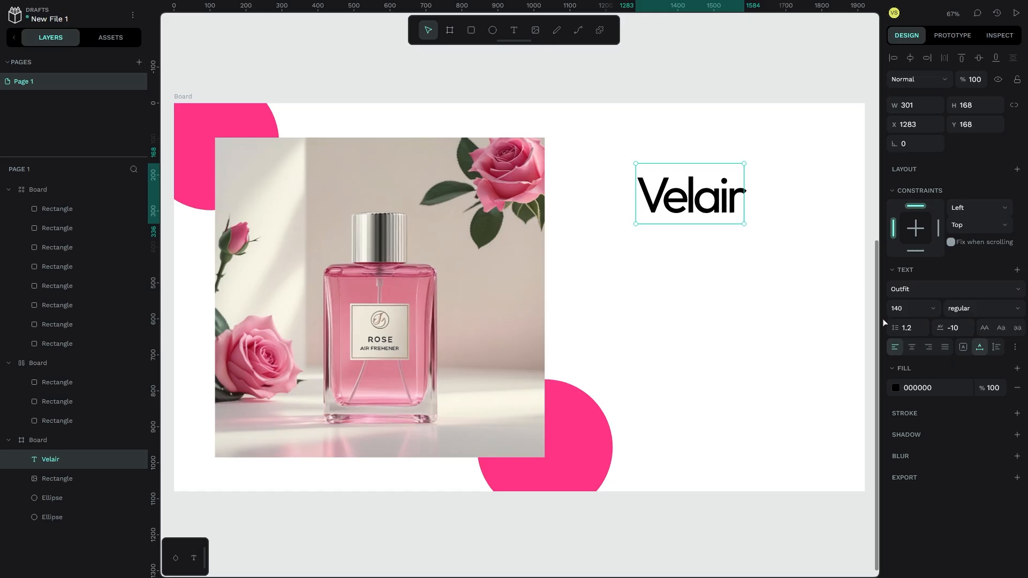
- Reset the letter spacing of the "Velair" text to 0
left_click(966, 331)
type("0")
key("Return")
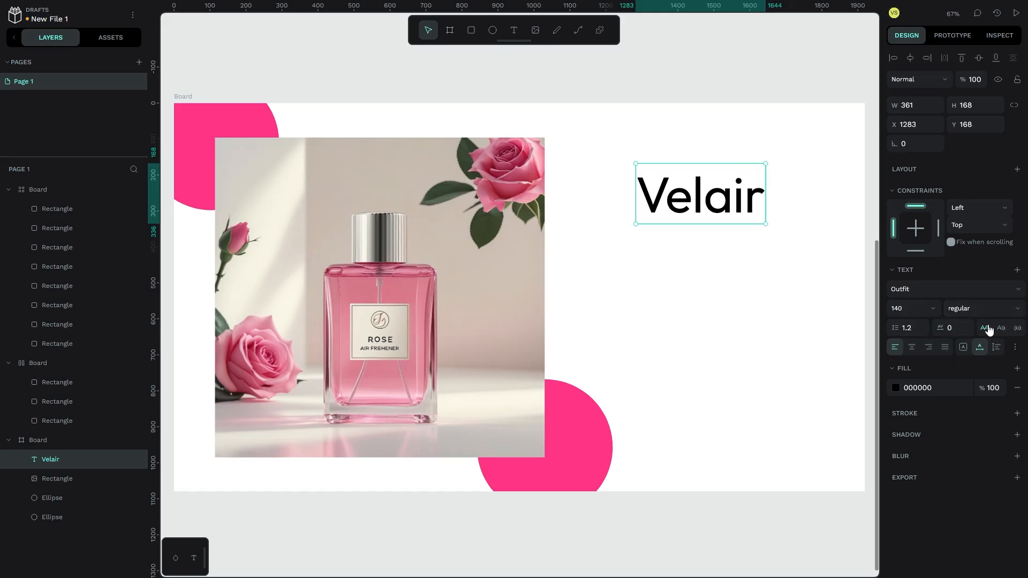
- Try the uppercase, capitalize and lowercase letter-case options on the Velair text
left_click(983, 329)
left_click(1000, 329)
left_click(1019, 329)
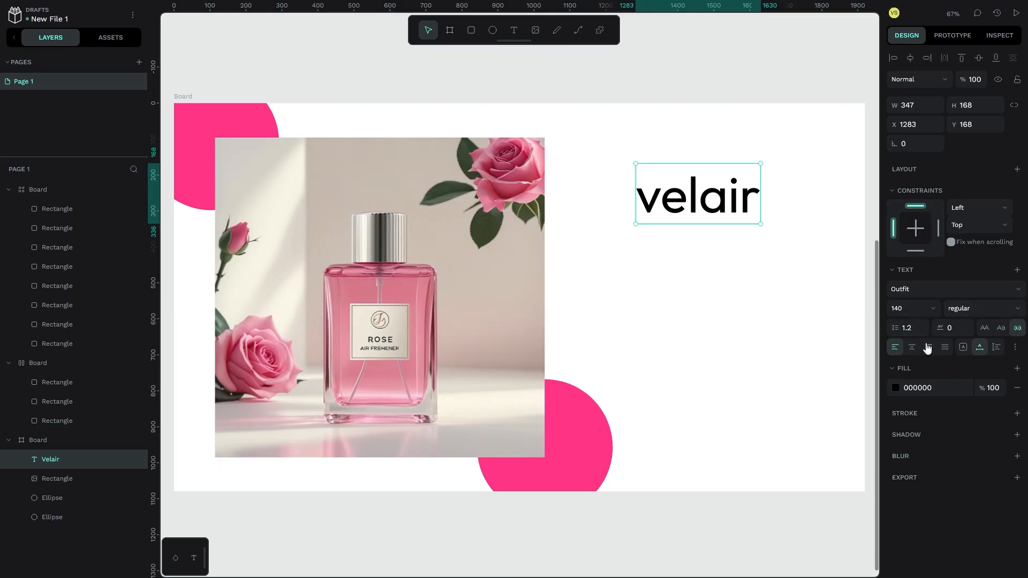
- Try fixed and auto-width sizing on the velair text box, stretching it to about 547 × 285 and about 528 × 294
left_click(967, 348)
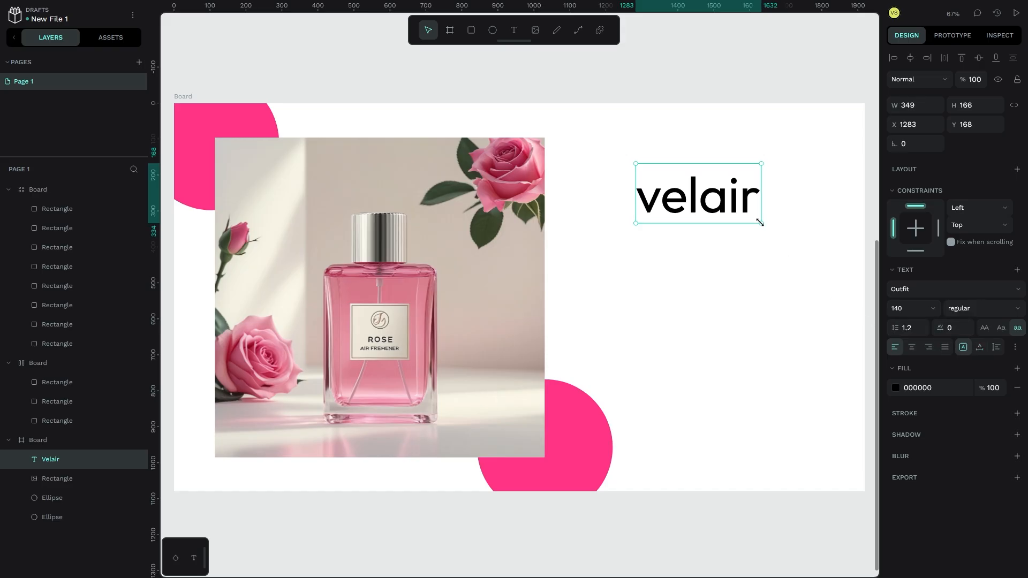
left_click_drag(760, 224, 833, 266)
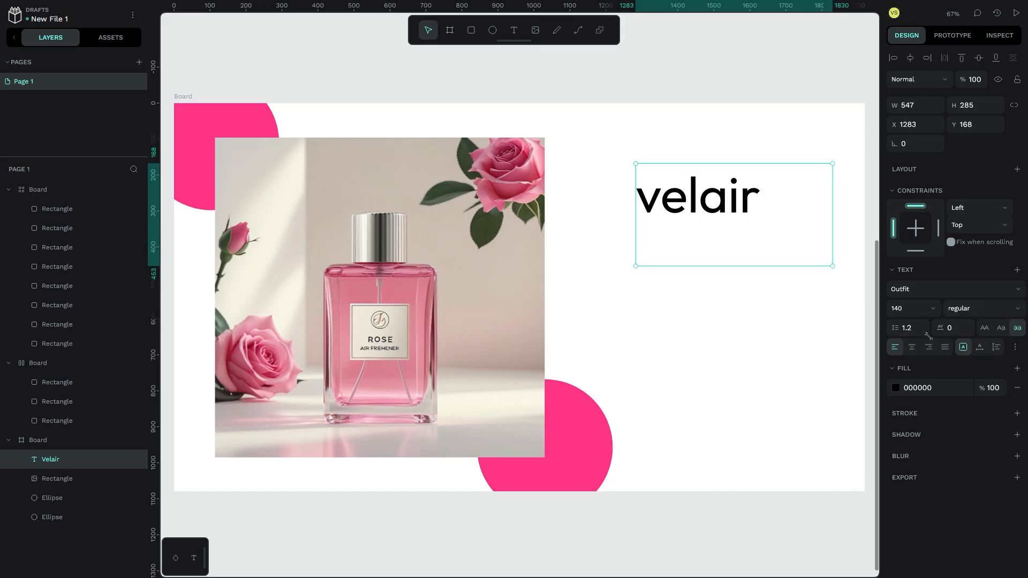
left_click(980, 347)
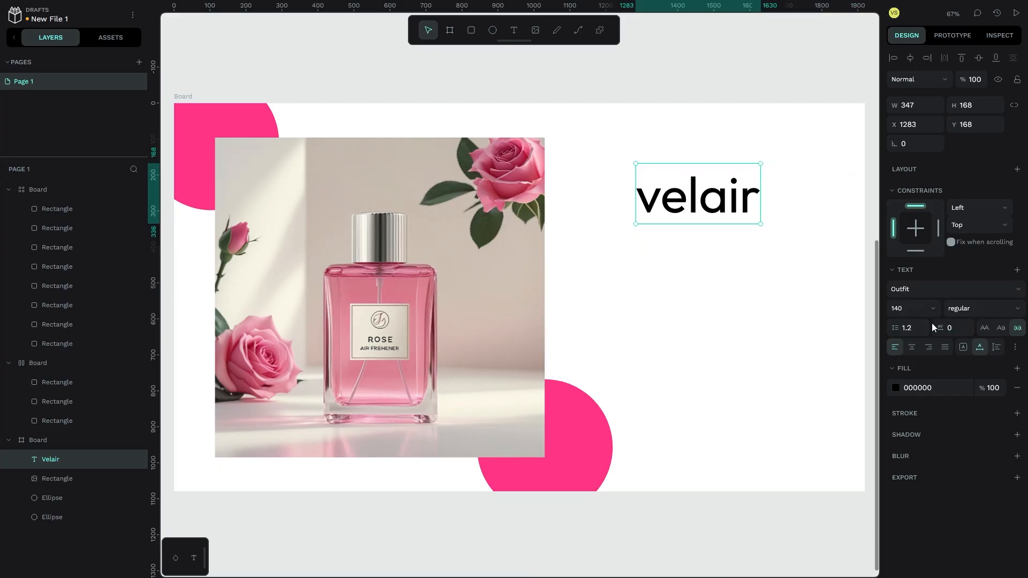
left_click_drag(765, 222, 825, 269)
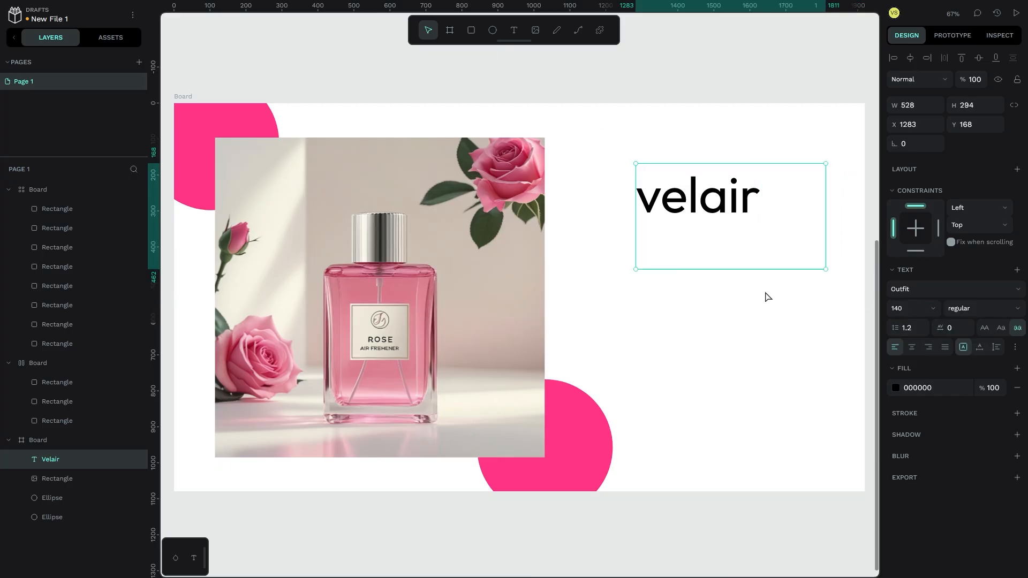
- Try auto-height sizing on the velair text box with different widths, and return it to auto-width sizing
left_click(1000, 350)
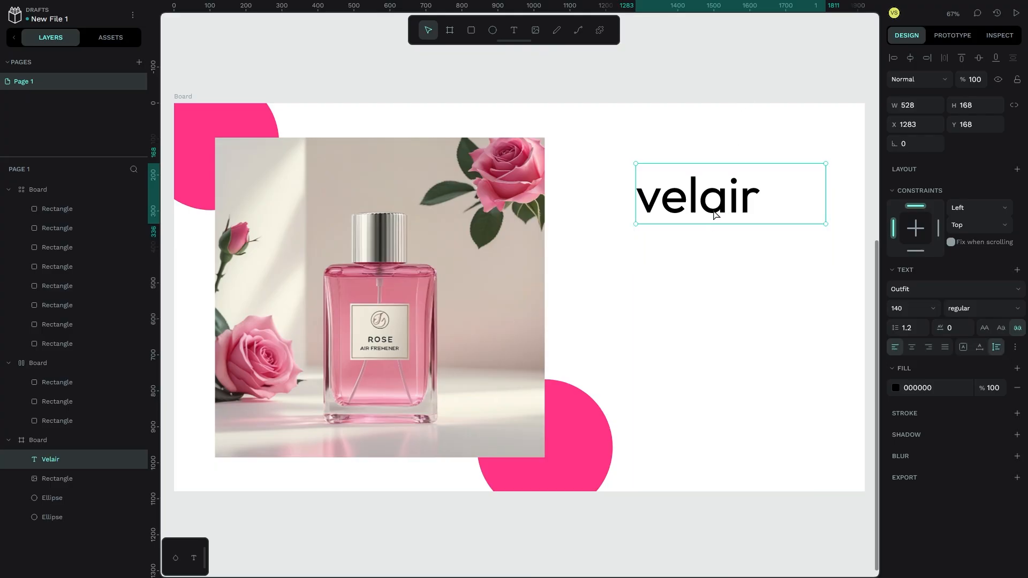
mouse_move(826, 177)
left_mouse_down()
mouse_move(879, 187)
mouse_move(834, 182)
left_mouse_up()
left_click_drag(766, 178, 761, 169)
left_click(979, 347)
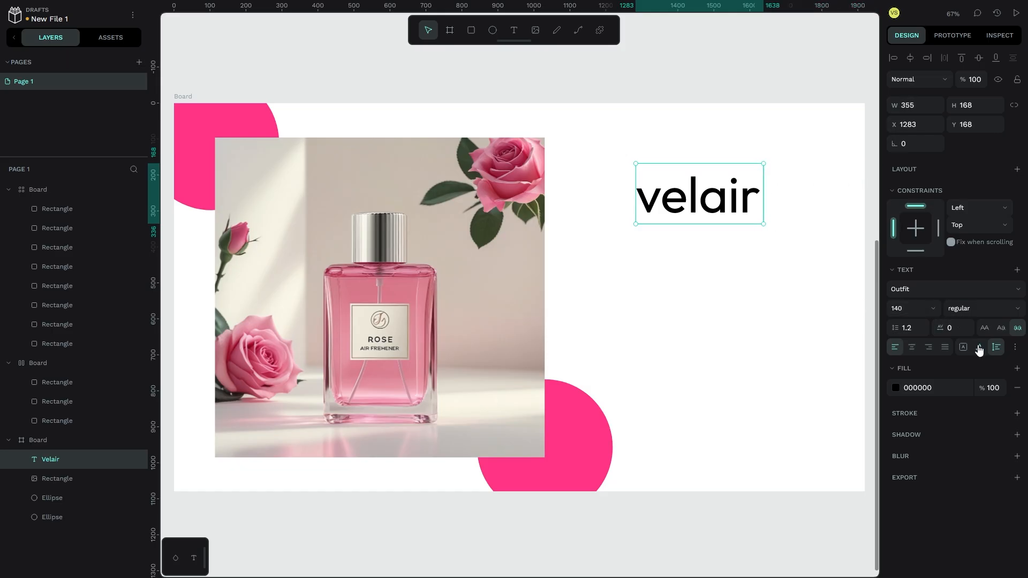
- Stretch the velair text box to about 635 high and align the text vertically in its middle
left_click(1014, 347)
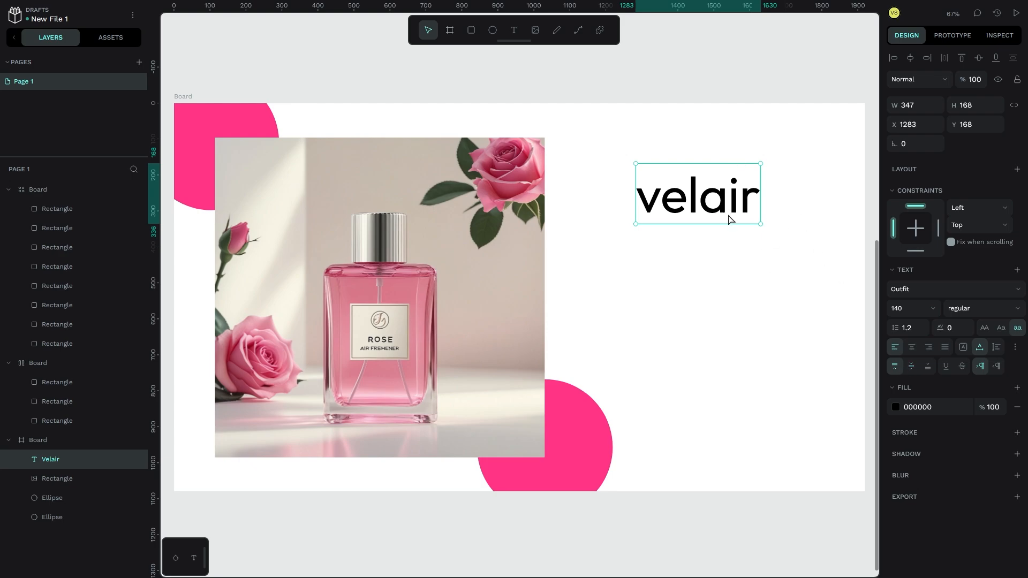
left_click_drag(722, 224, 736, 392)
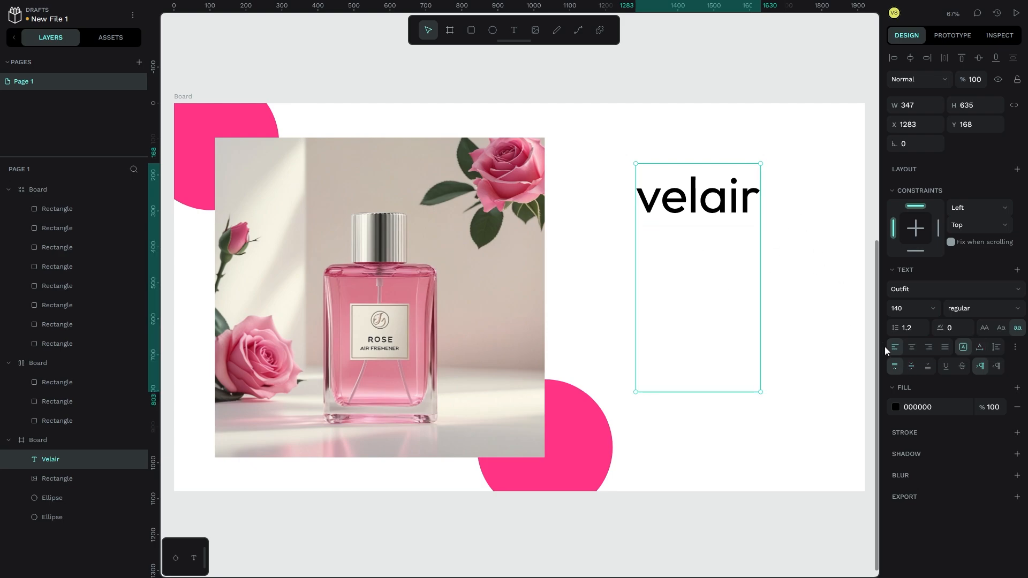
left_click(910, 366)
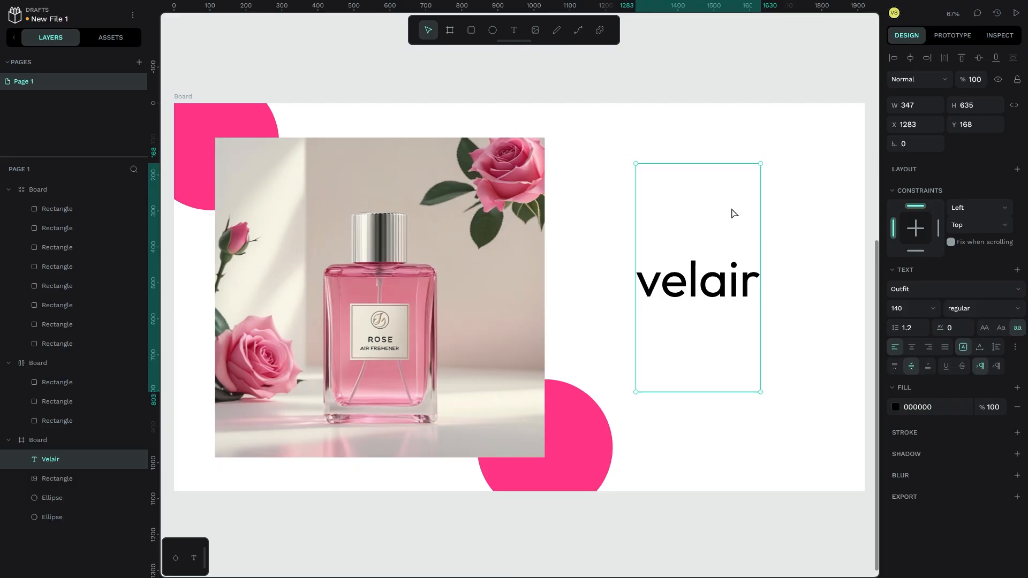
- Try underline, strikethrough and both text directions on the velair text, widening its box to about 559
left_click(946, 367)
left_click(962, 371)
left_click(994, 368)
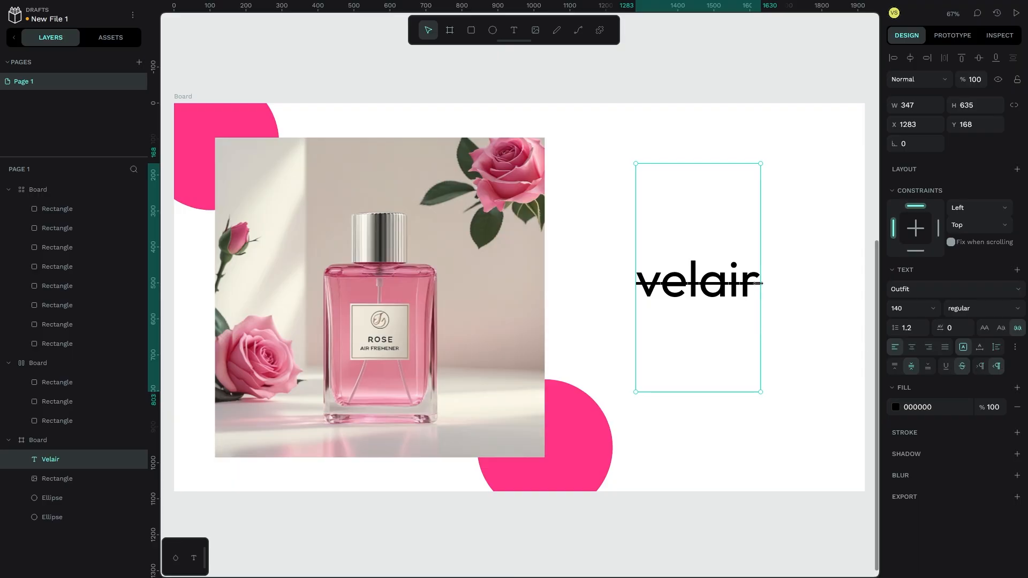
left_click_drag(757, 283, 836, 284)
left_click(981, 369)
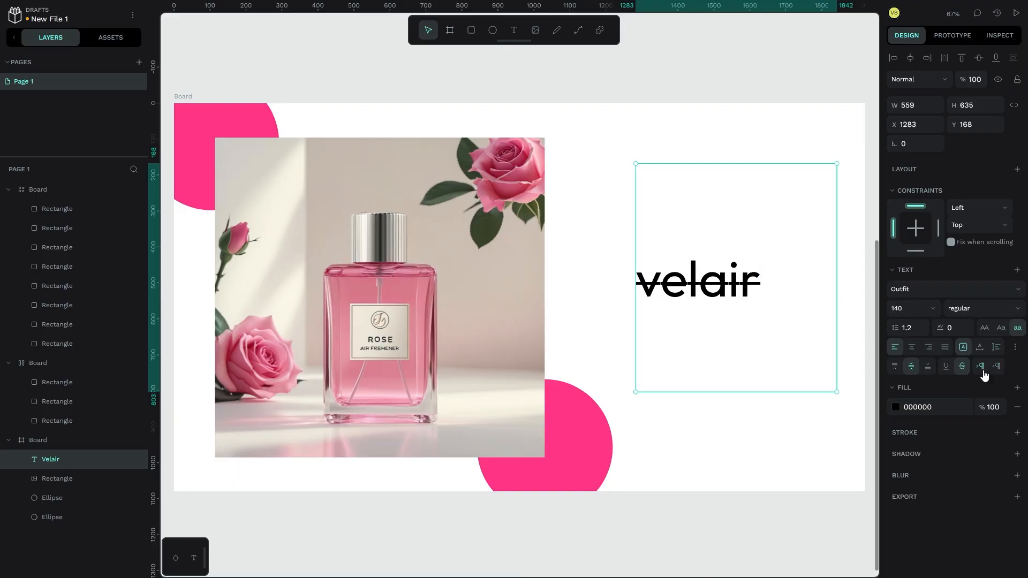
left_click(997, 369)
left_click(981, 368)
- Delete the struck-through text and add a new "velair" text beside the perfume picture, at about X 1254, Y 196
left_click_drag(571, 171, 745, 294)
key("Delete")
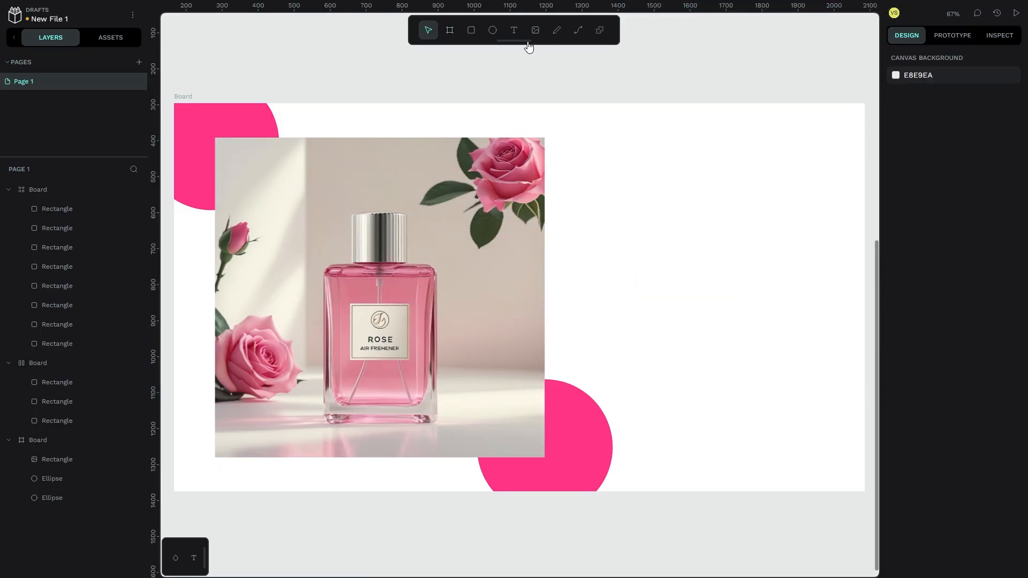
left_click(513, 30)
left_click(624, 171)
type("ve")
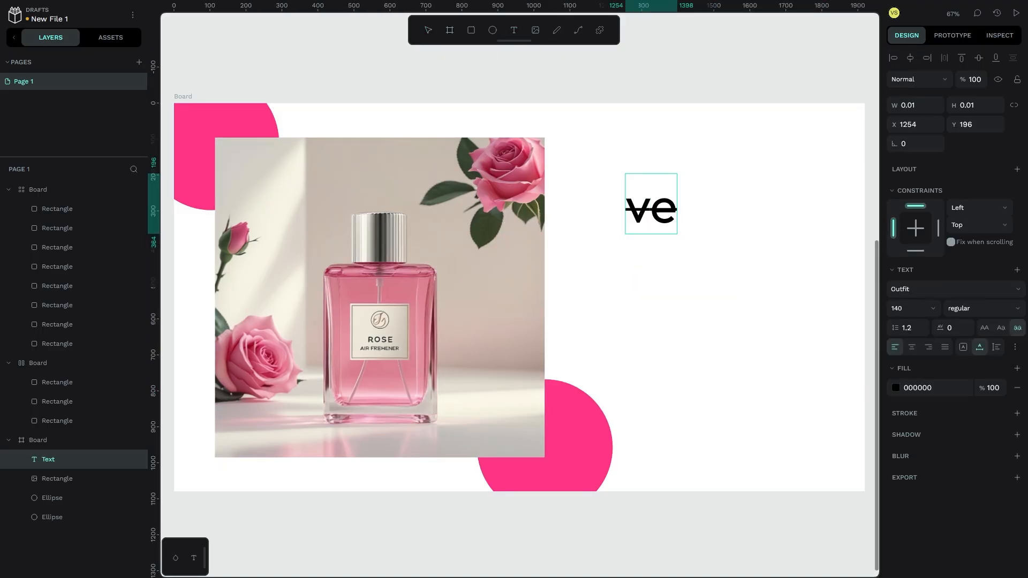
type("lair")
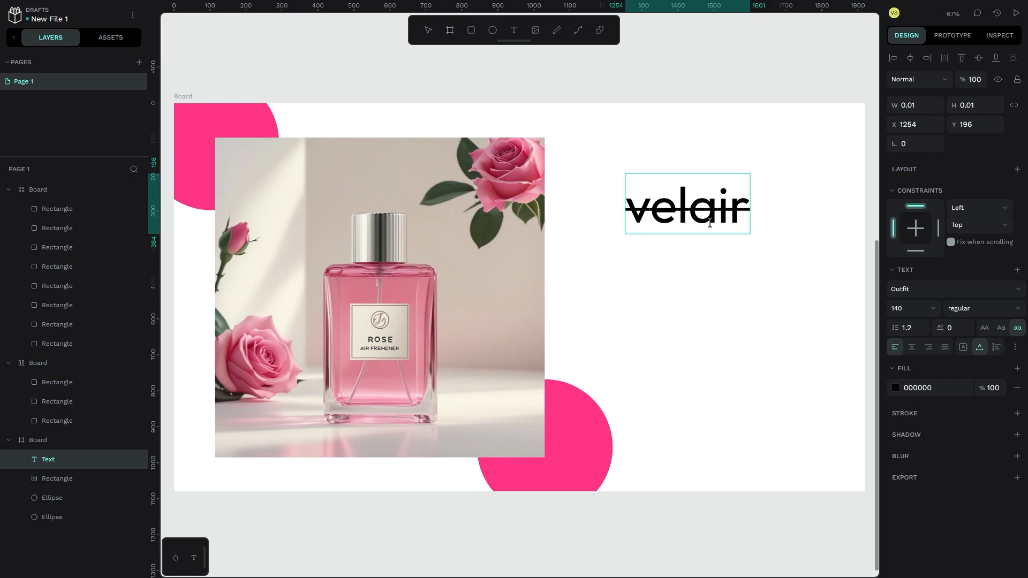
key("Escape")
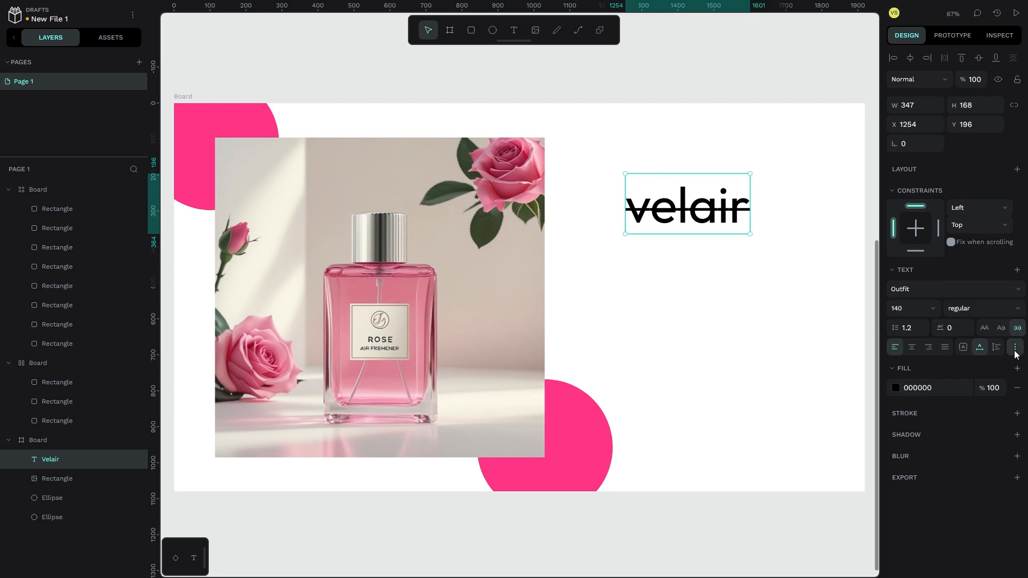
- Remove the strikethrough from the new velair text and change its font to Playfair Display
left_click(1014, 348)
left_click(963, 367)
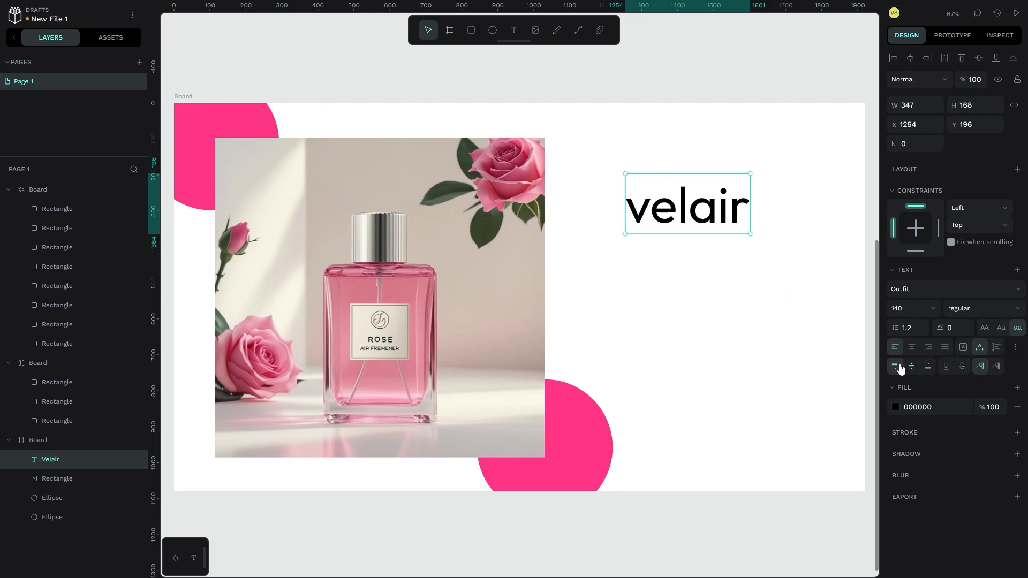
left_click(918, 291)
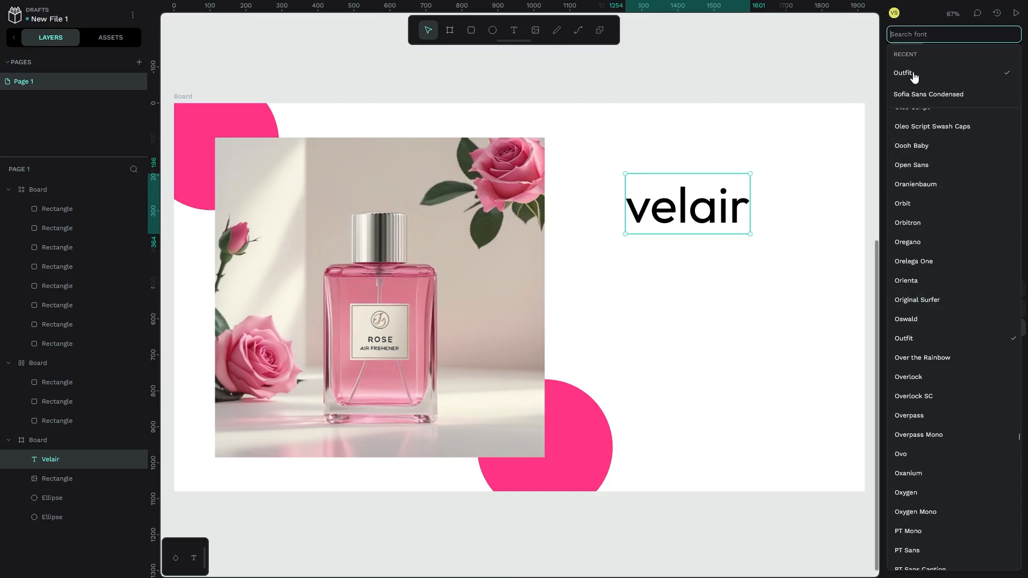
type("play")
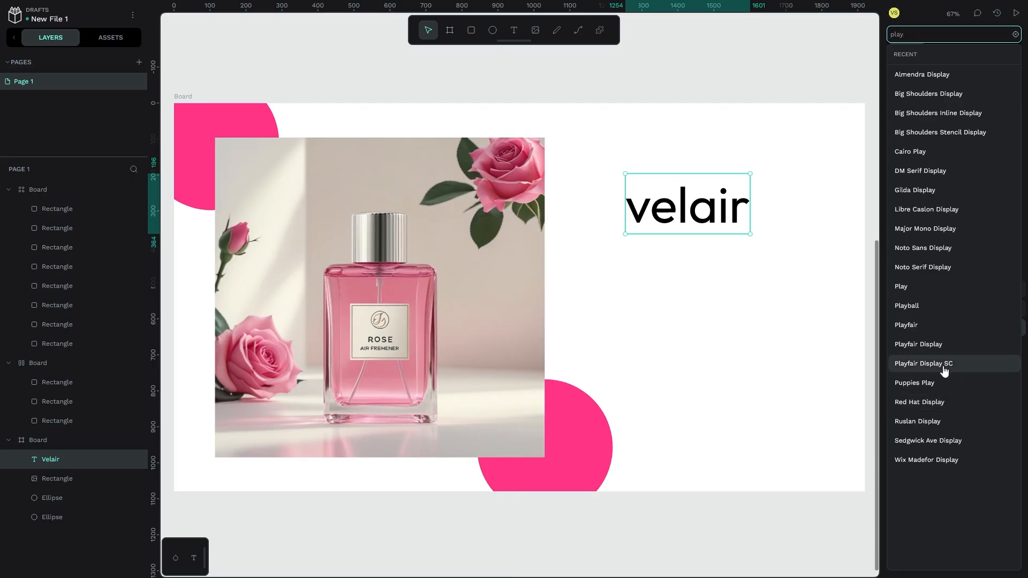
left_click(918, 344)
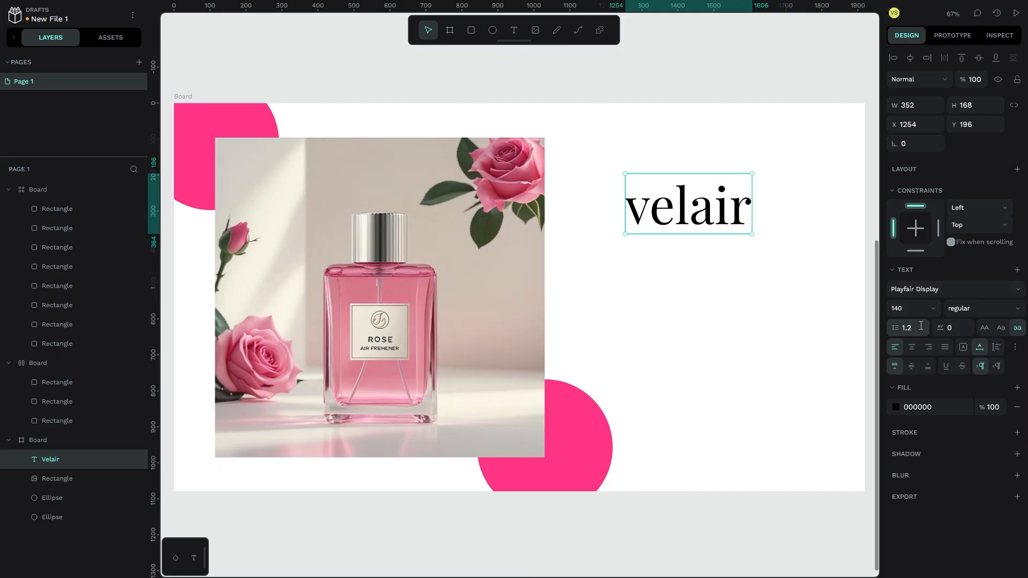
- Set the velair text's font style to 600 (italic) and its letter case to capitalized
left_click(971, 310)
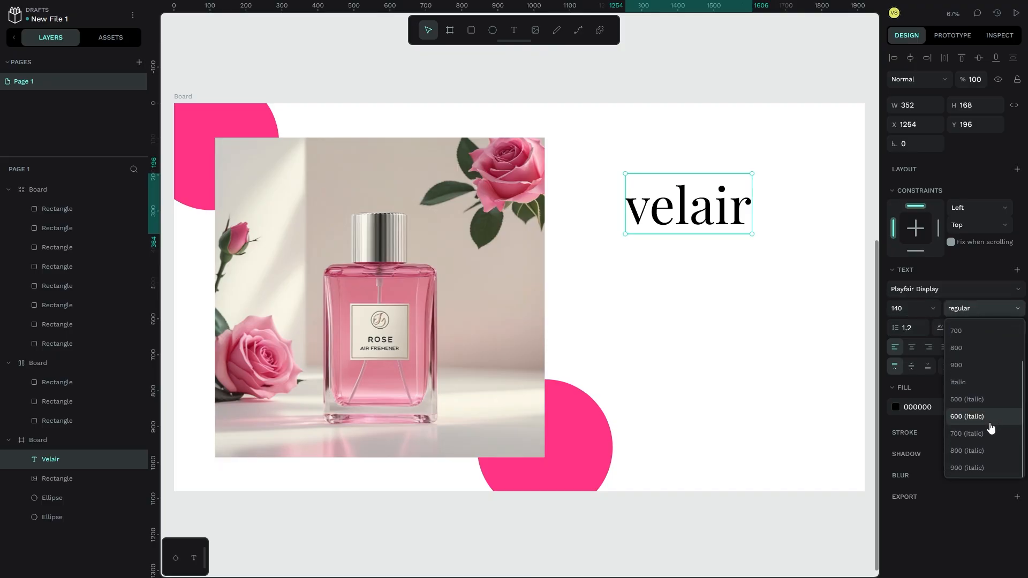
left_click(989, 425)
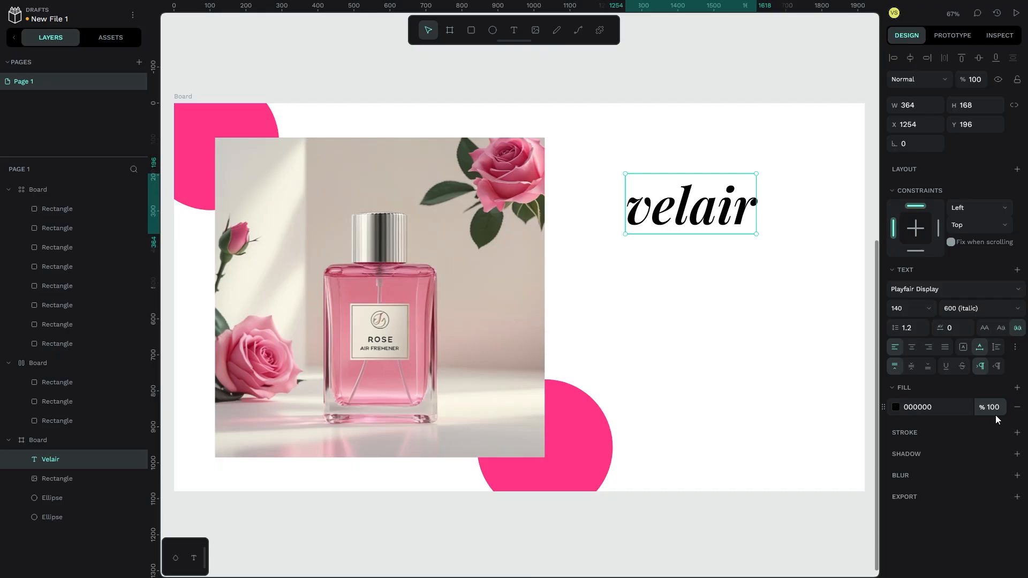
left_click(980, 366)
left_click(984, 327)
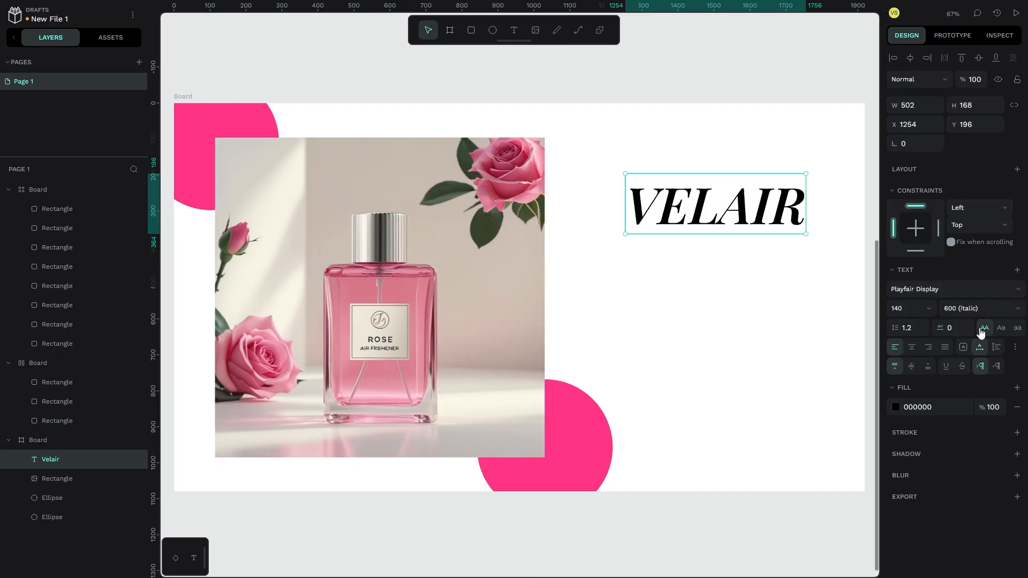
left_click(1000, 328)
left_click(963, 346)
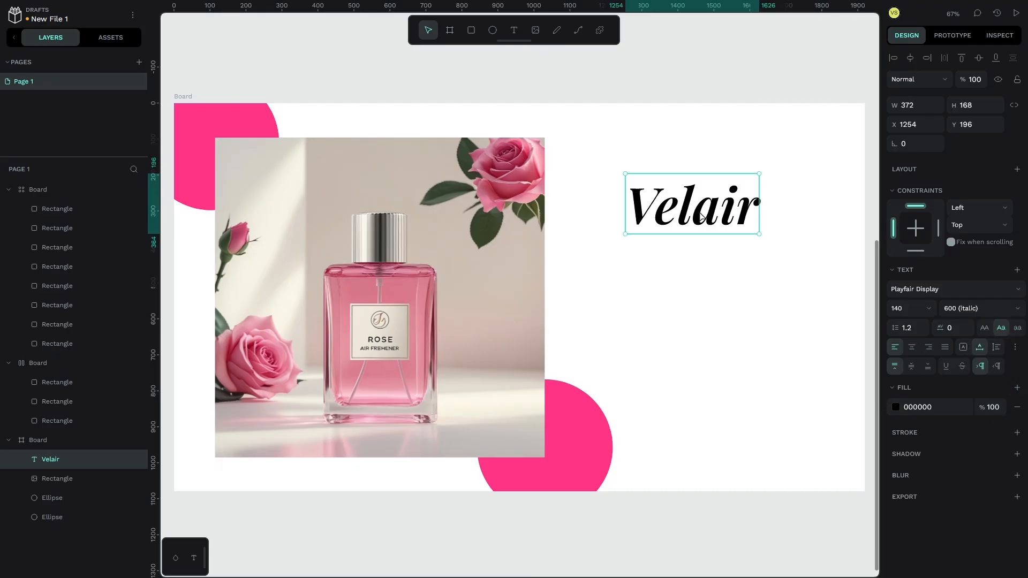
- Set the Velair text's font size to 48 and move it to the board's upper-right corner, at about X 1694, Y 81
left_click_drag(701, 216, 689, 185)
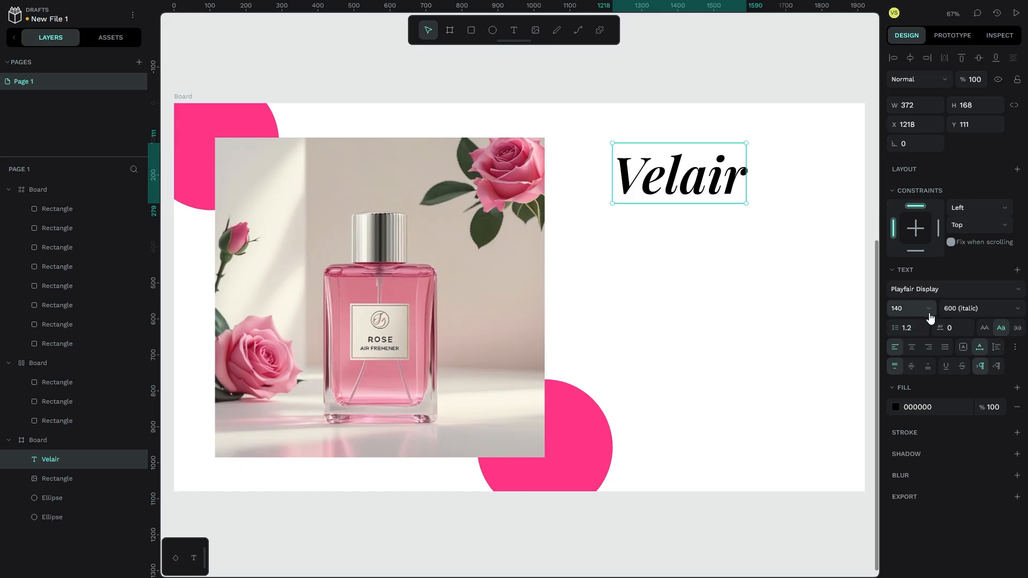
left_click(929, 316)
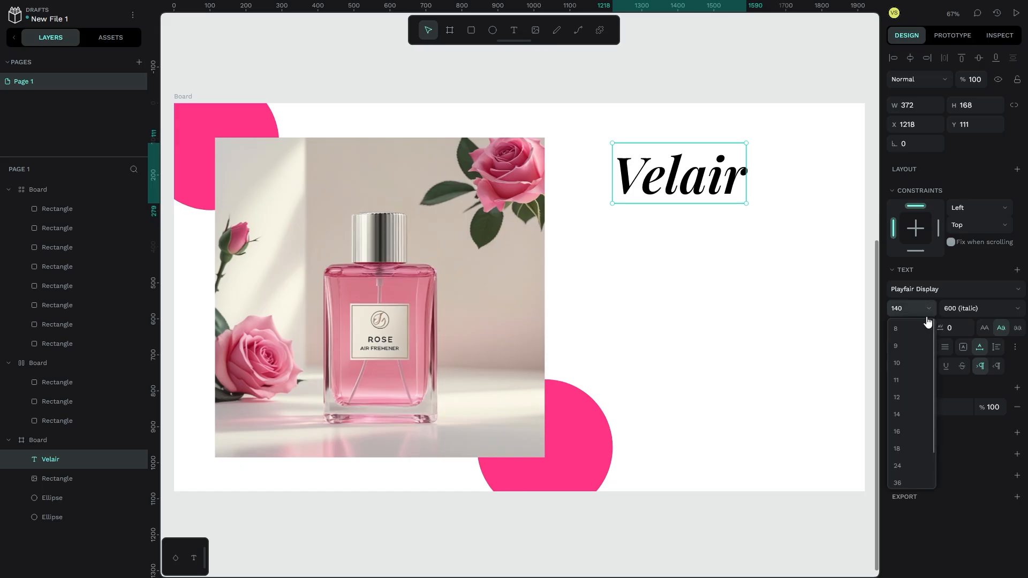
left_click(915, 396)
left_click(929, 309)
scroll(915, 466, "down", 1)
left_click(913, 467)
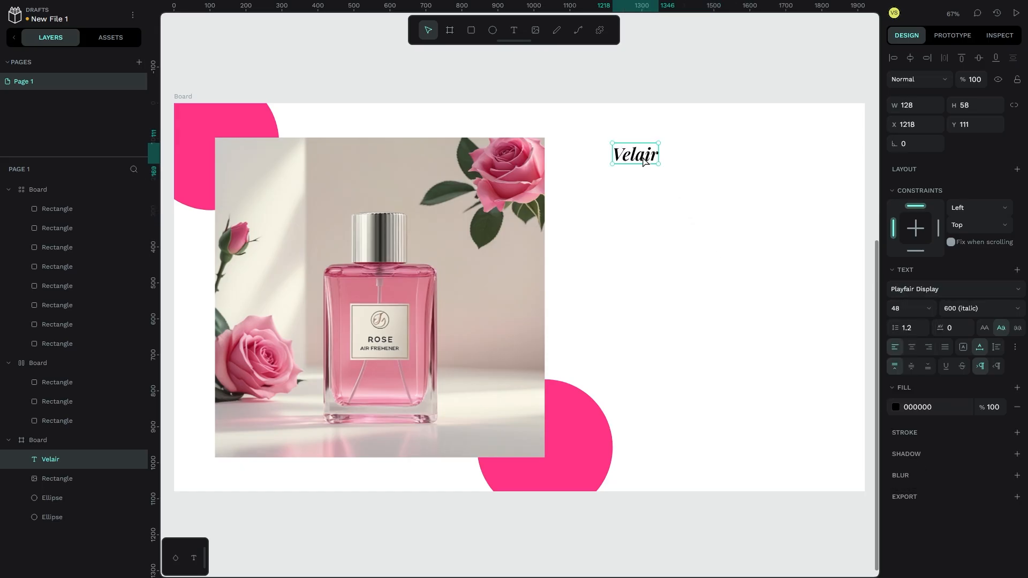
left_click_drag(644, 161, 814, 152)
- Delete both pink ellipses behind the perfume picture
left_click(216, 120)
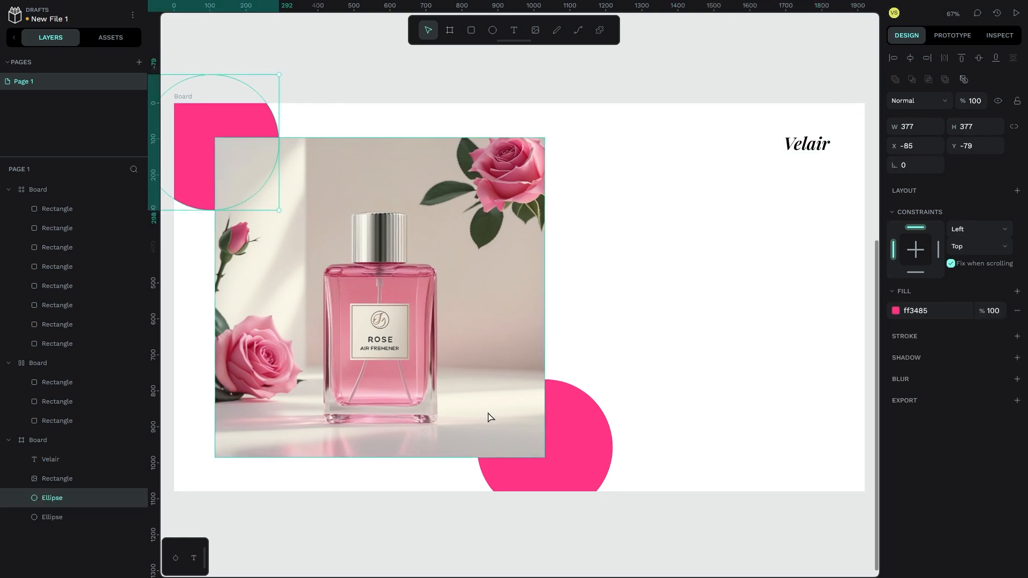
left_click(574, 432, "shift")
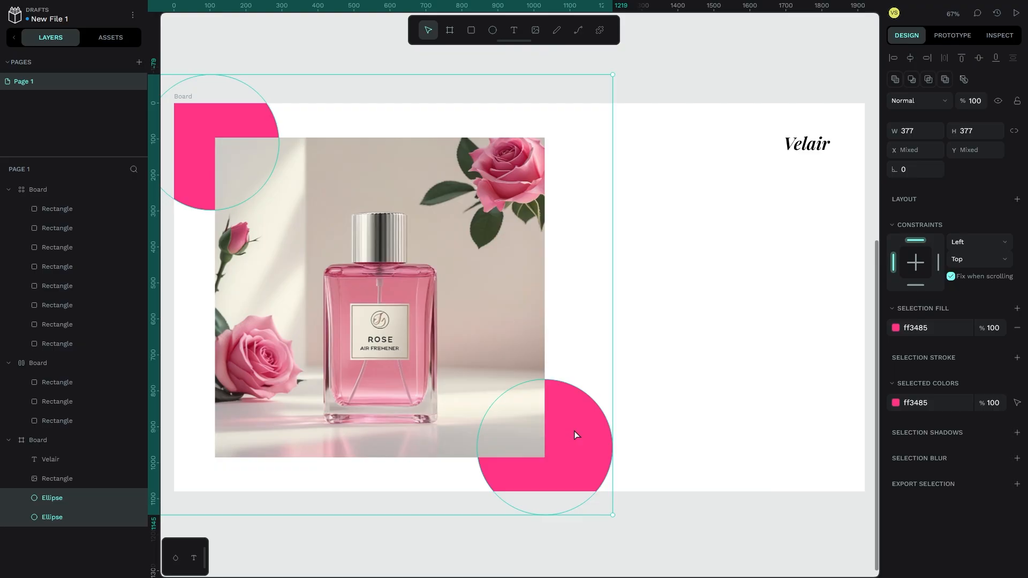
key("Delete")
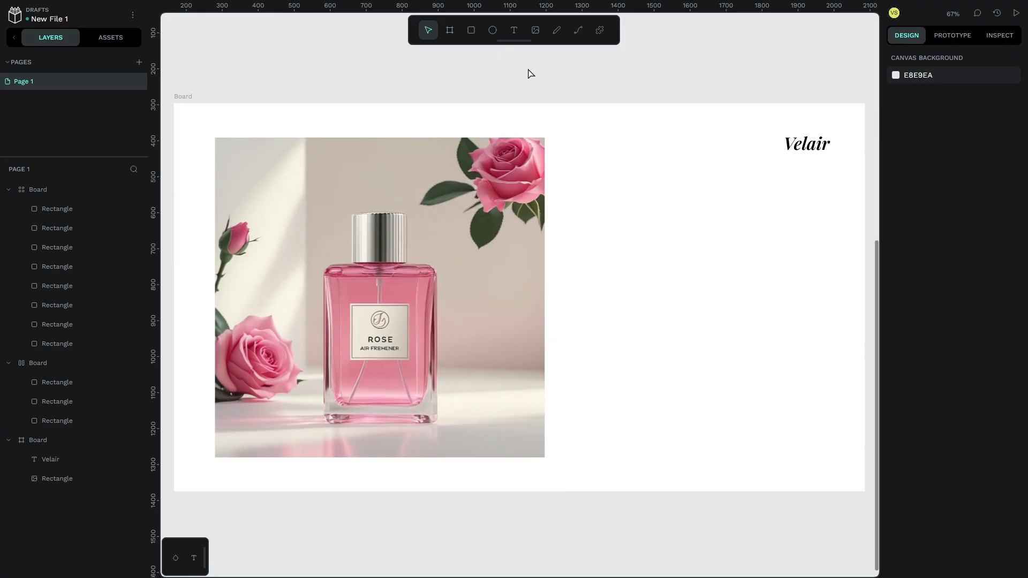
- Change the fill of the board containing the perfume picture to a pale cream
left_click(184, 98)
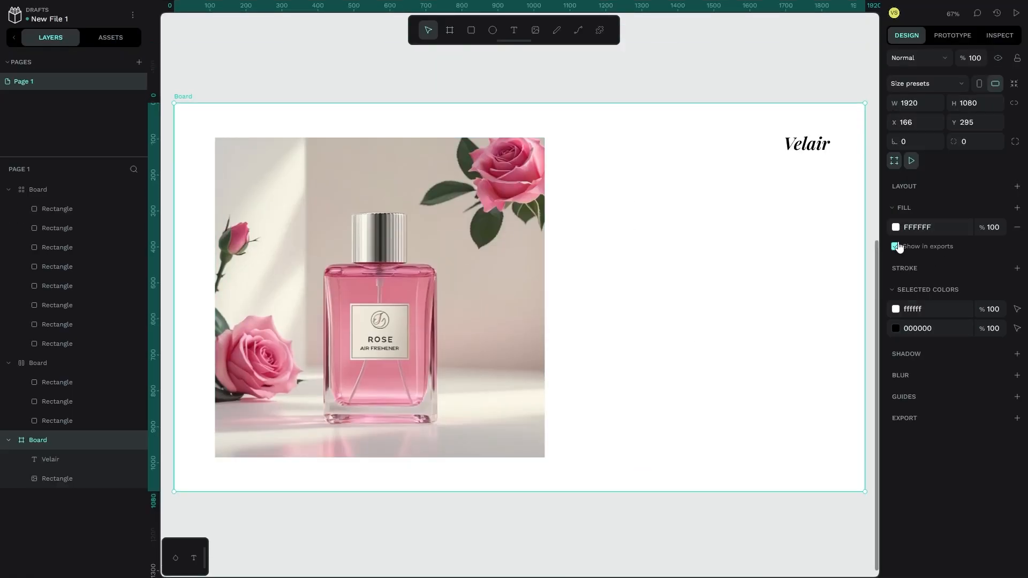
left_click(895, 227)
left_click_drag(769, 332, 783, 337)
left_click_drag(753, 273, 739, 225)
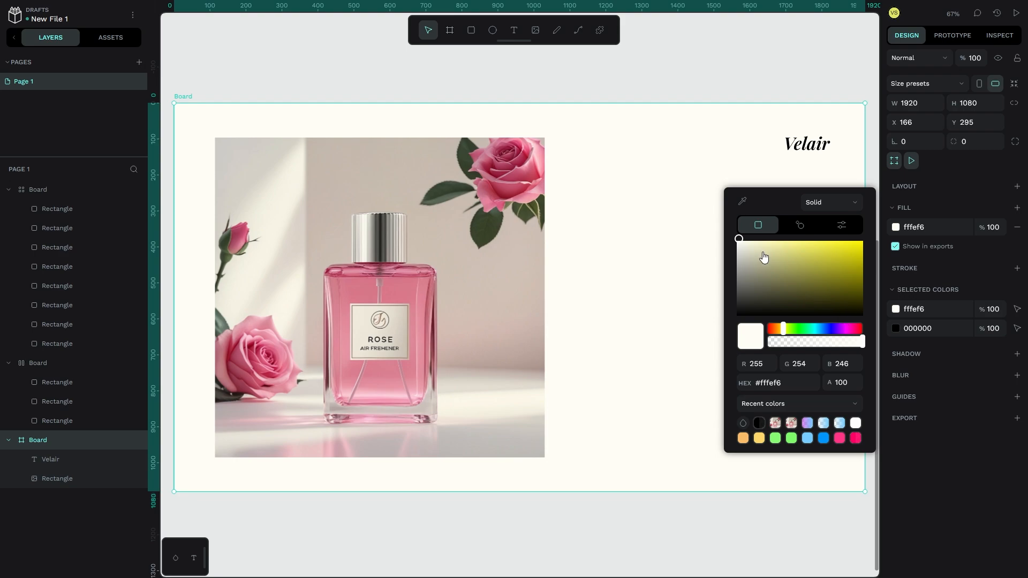
left_click_drag(764, 258, 746, 219)
left_click(741, 128)
- Move the Velair text next to the perfume picture's upper-right corner, at about X 1112, Y 111, undoing the accidental box resize
left_click(797, 146)
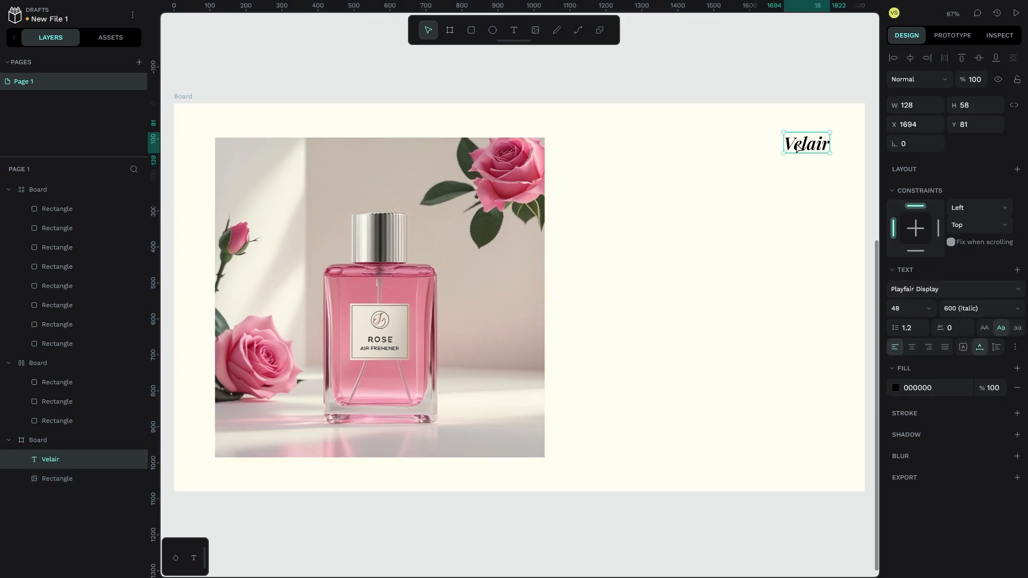
left_click_drag(797, 146, 595, 137)
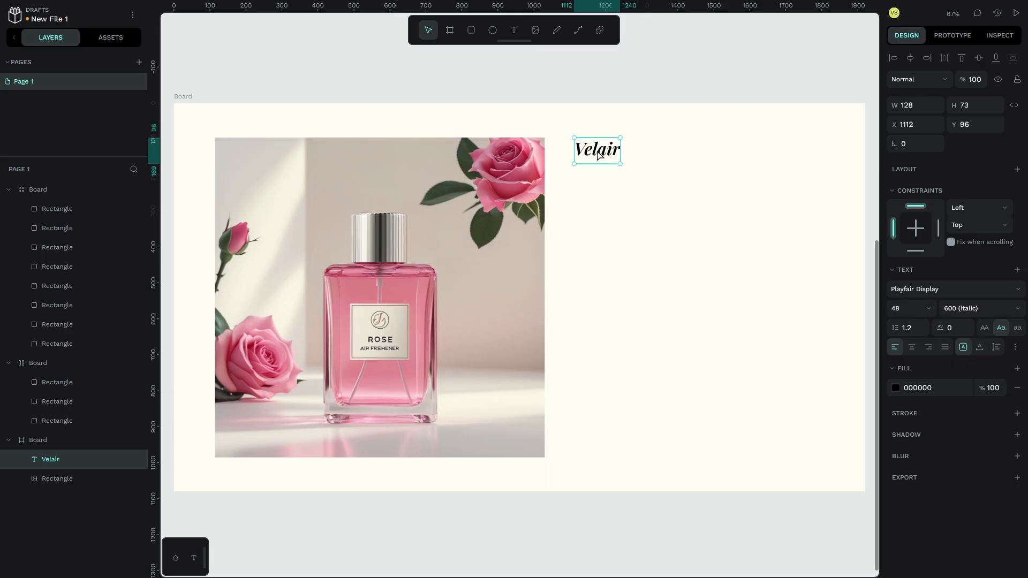
key("ctrl+z")
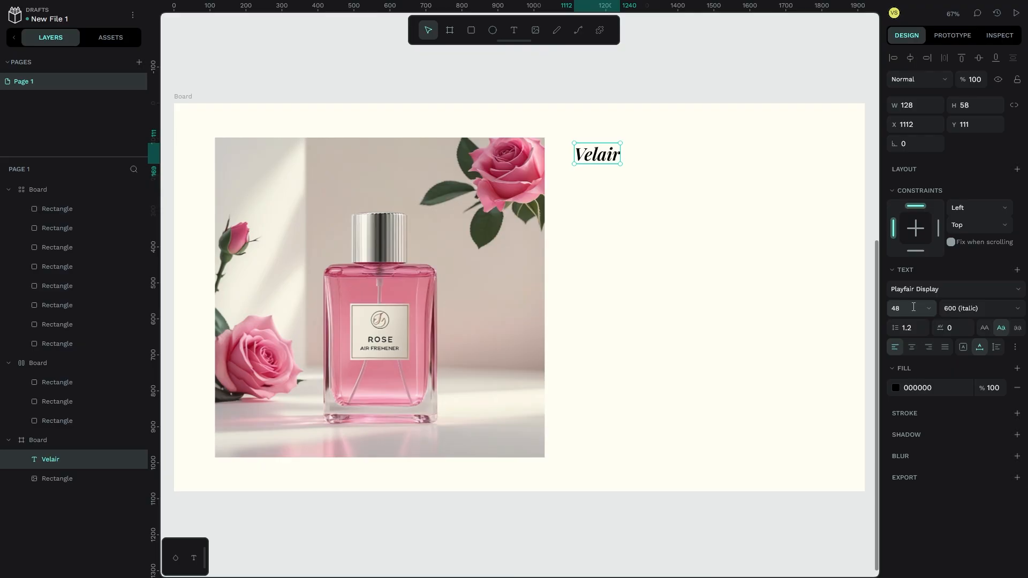
- Set the Velair text's font size to 30
type("30")
key("Return")
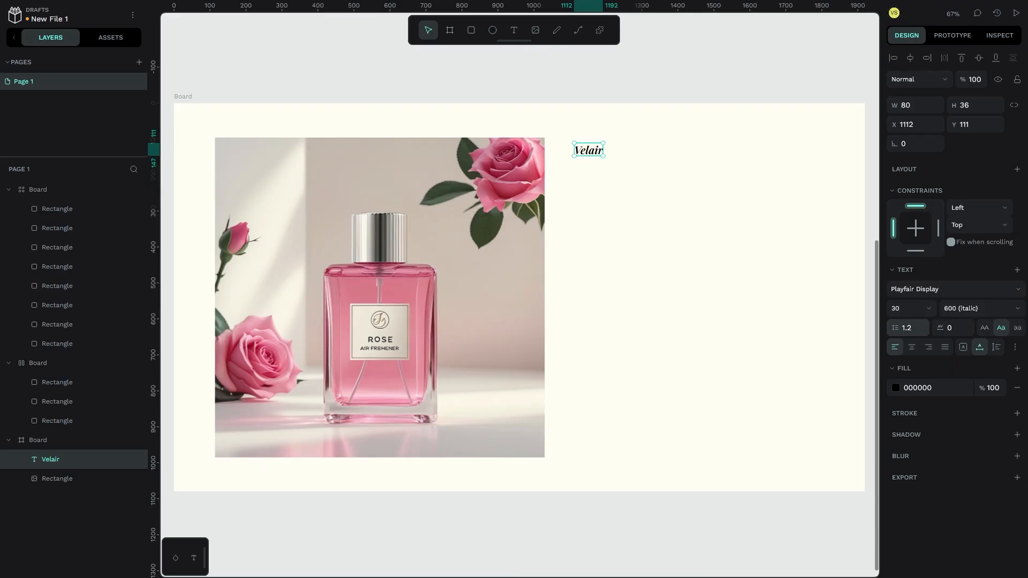
left_click(541, 266)
left_click(673, 80)
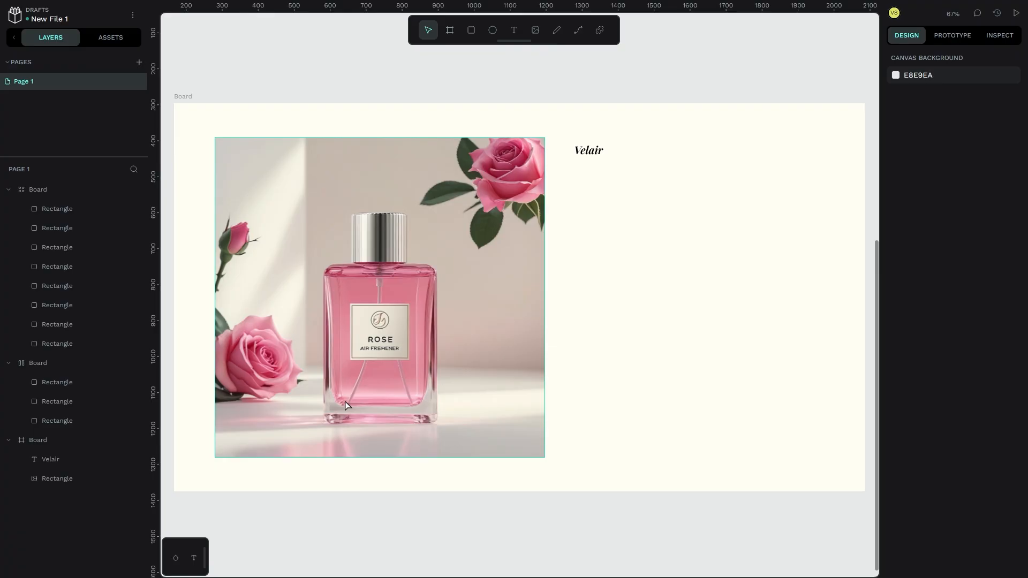
- Add a text box below Velair, about 67 wide and 140 high, reading "Rose Mystique"
type("Rosé Mistique")
key("t")
left_click_drag(618, 207, 642, 258)
type("Rose M")
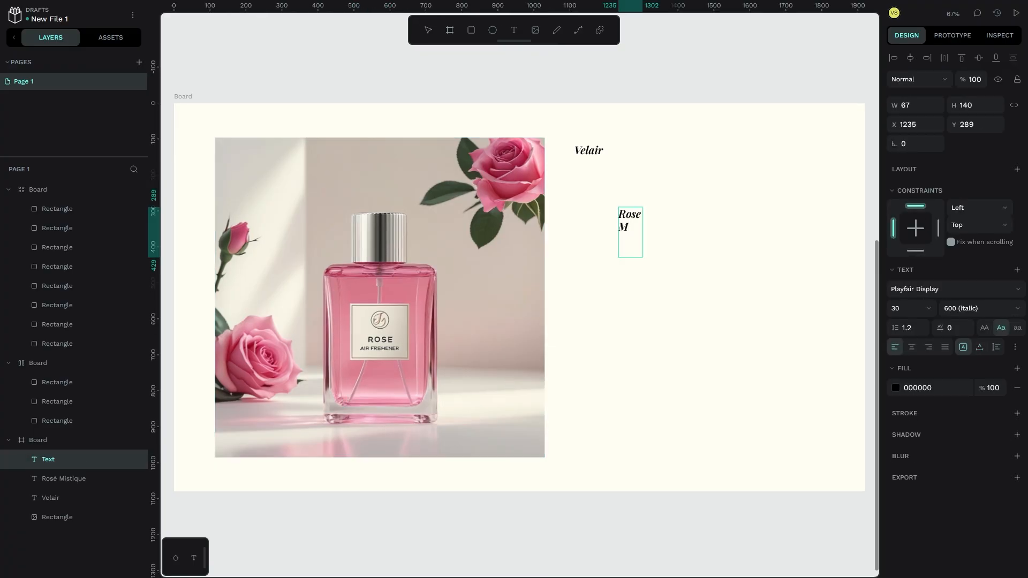
type("ystique")
key("Escape")
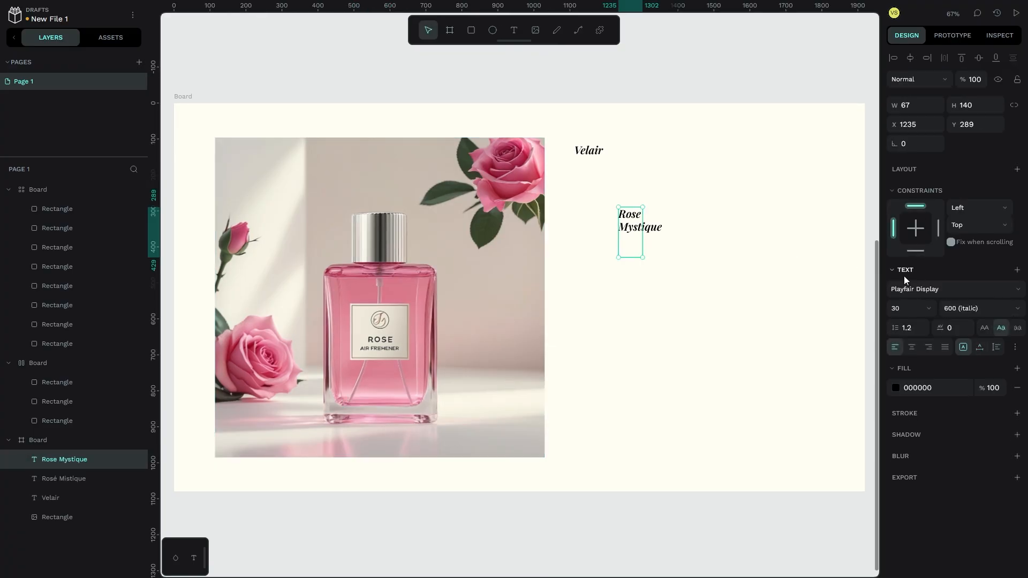
- Set the font size of the whole Rose Mystique text to 120
double_click(625, 236)
left_click(924, 309)
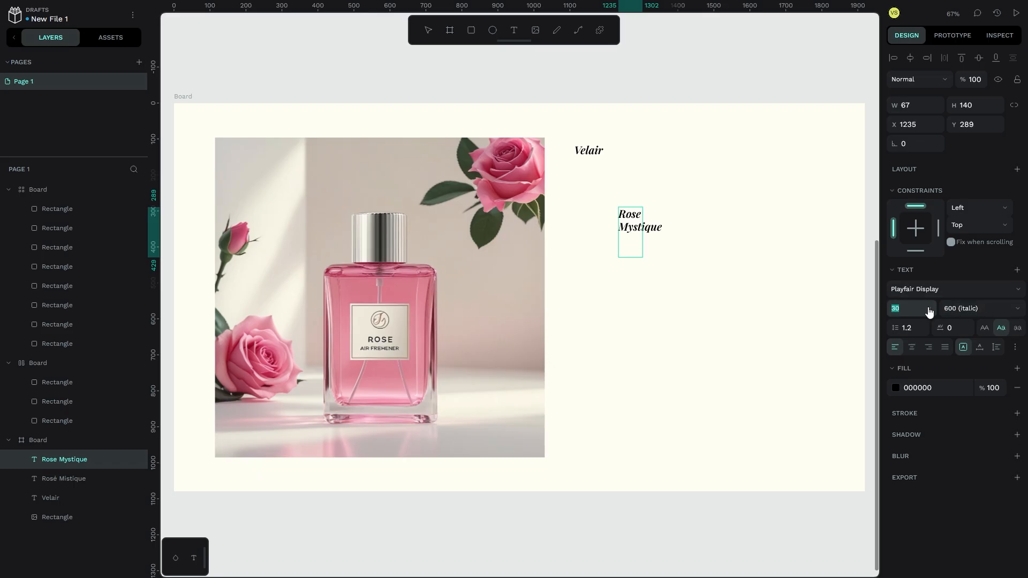
type("120")
key("Return")
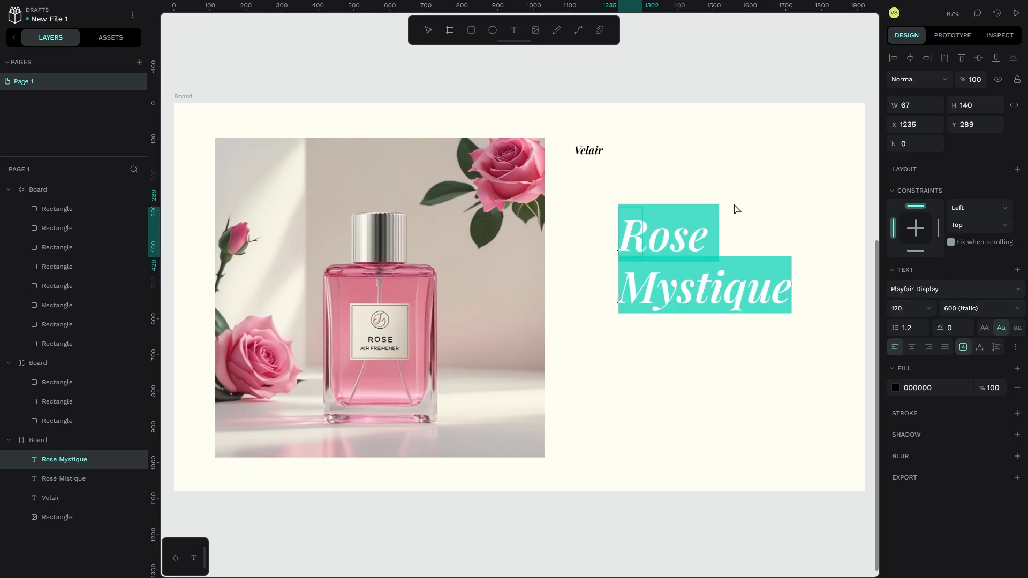
left_click(721, 246)
key("ctrl+a")
key("Escape")
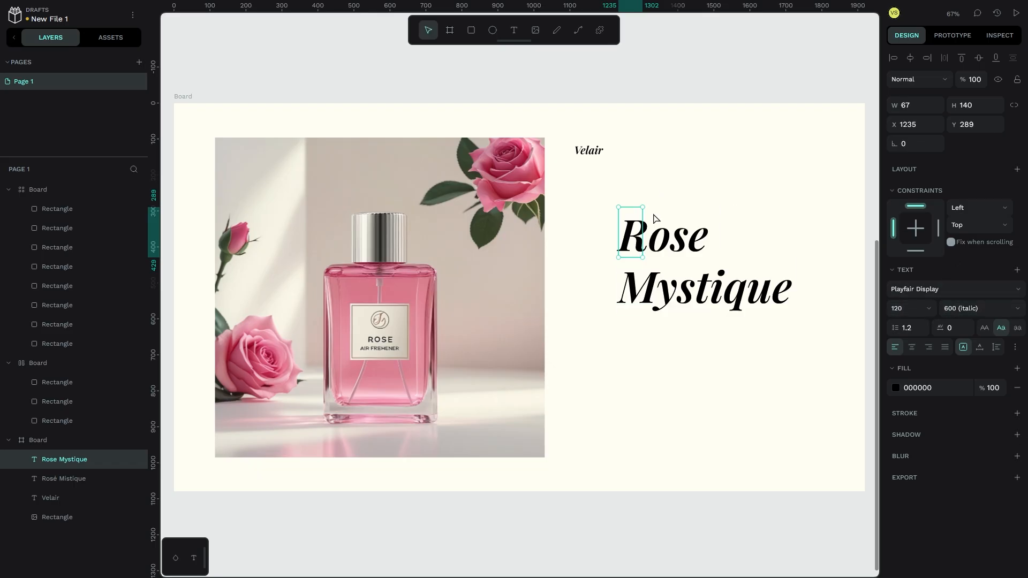
- Set the Rose Mystique text box to auto width and move it beneath Velair, at about X 1125, Y 179
left_click(979, 348)
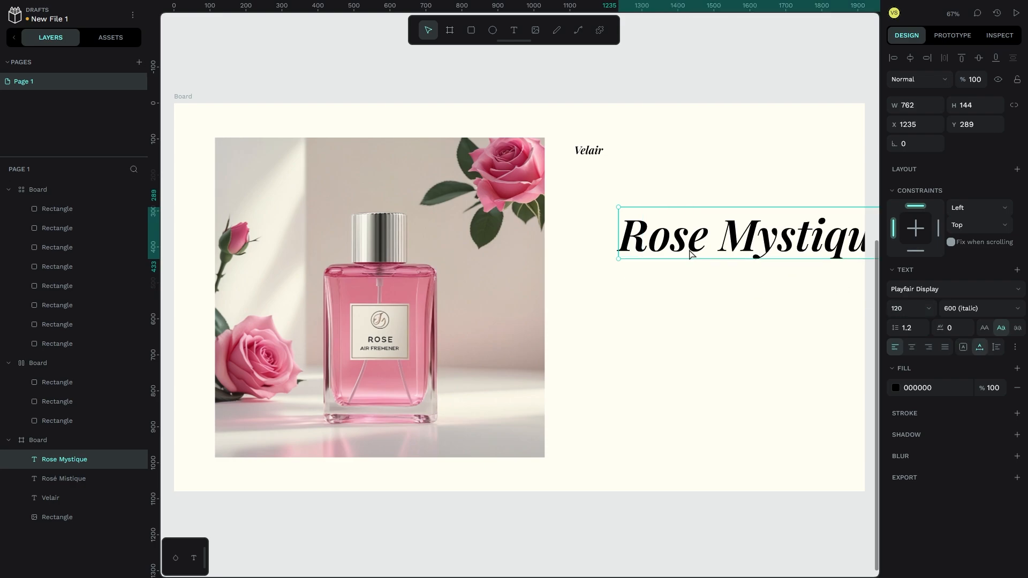
left_click_drag(771, 248, 730, 209)
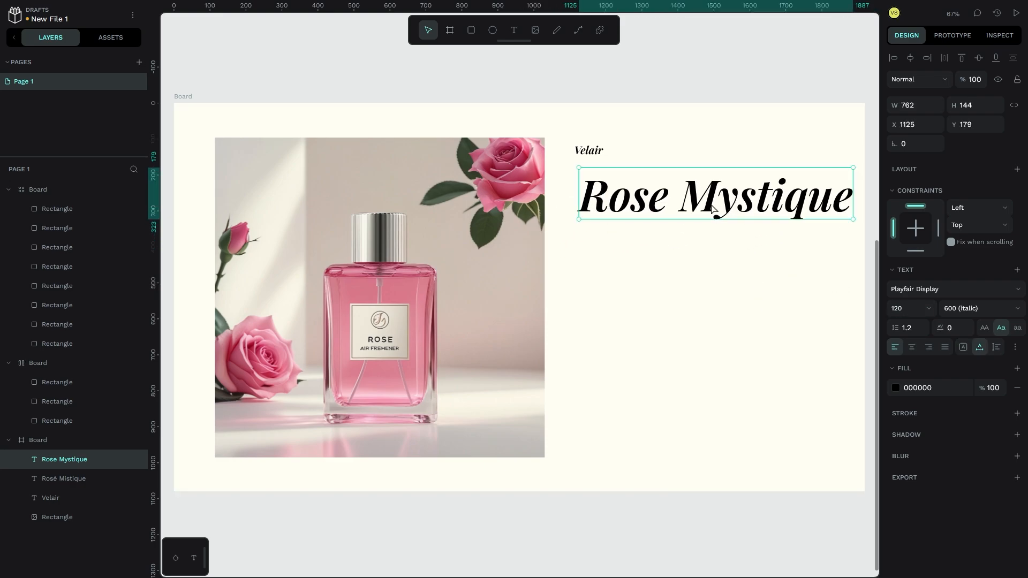
- Tighten the Rose Mystique text's letter spacing, trying -10 and -5 before setting it to -3
left_click(946, 325)
type("-10")
key("Return")
left_click(949, 325)
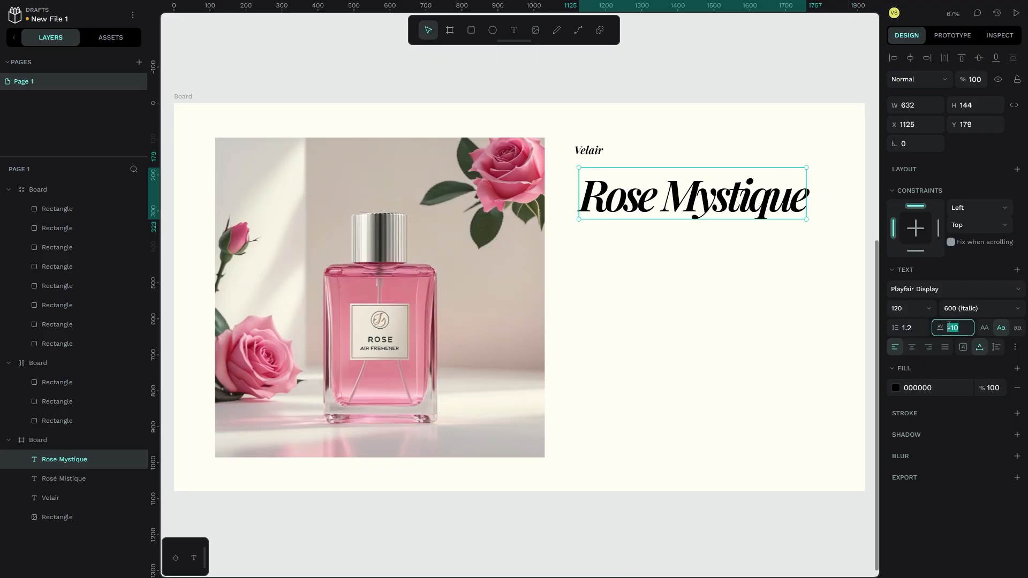
type("-5")
key("Return")
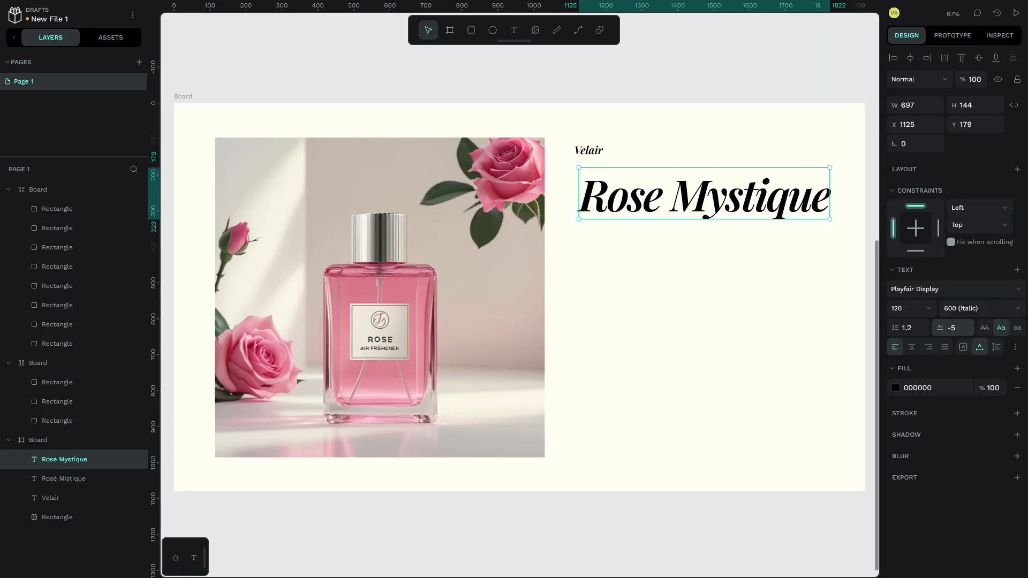
left_click(955, 326)
type("-")
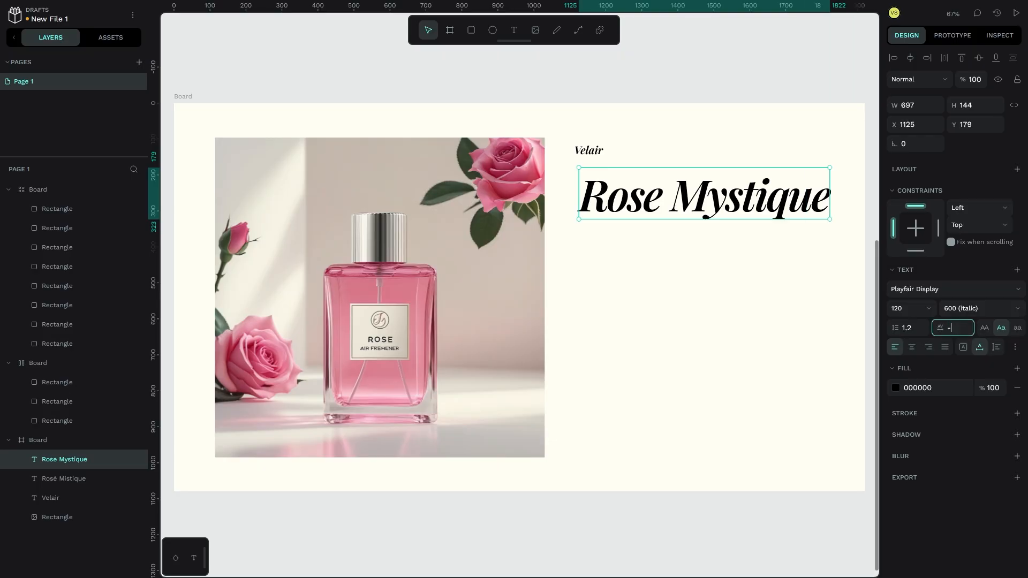
key("Return")
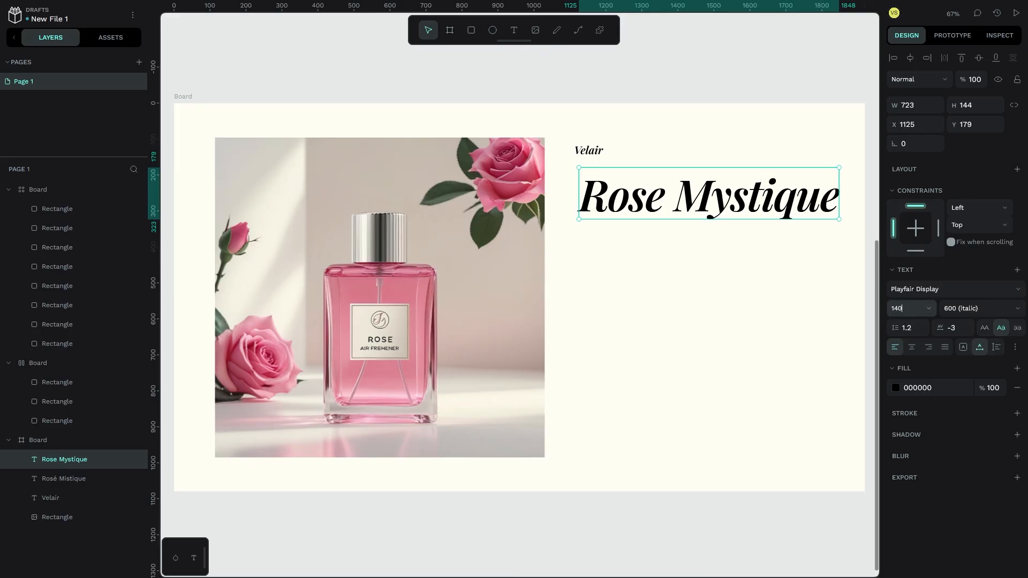
- Set the Rose Mystique font size to 140 and narrow its box to about 596 so the title wraps onto two lines
key("Return")
left_click_drag(629, 225, 479, 257)
left_click_drag(735, 211, 794, 190)
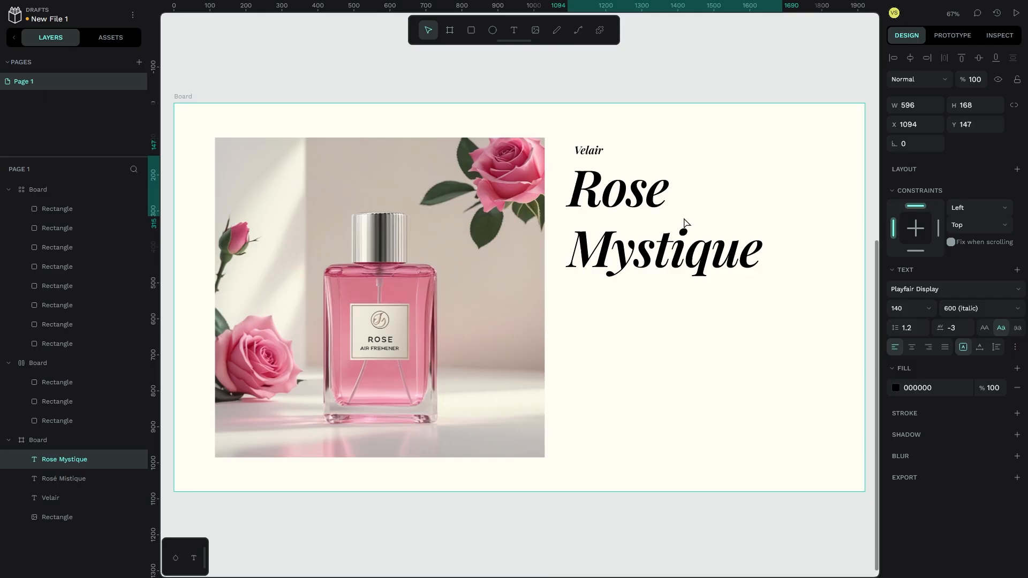
- Set the Rose Mystique title's line height to 1 and line its box up with Velair, at about X 1112, Y 160
left_click(903, 327)
type("1")
key("Return")
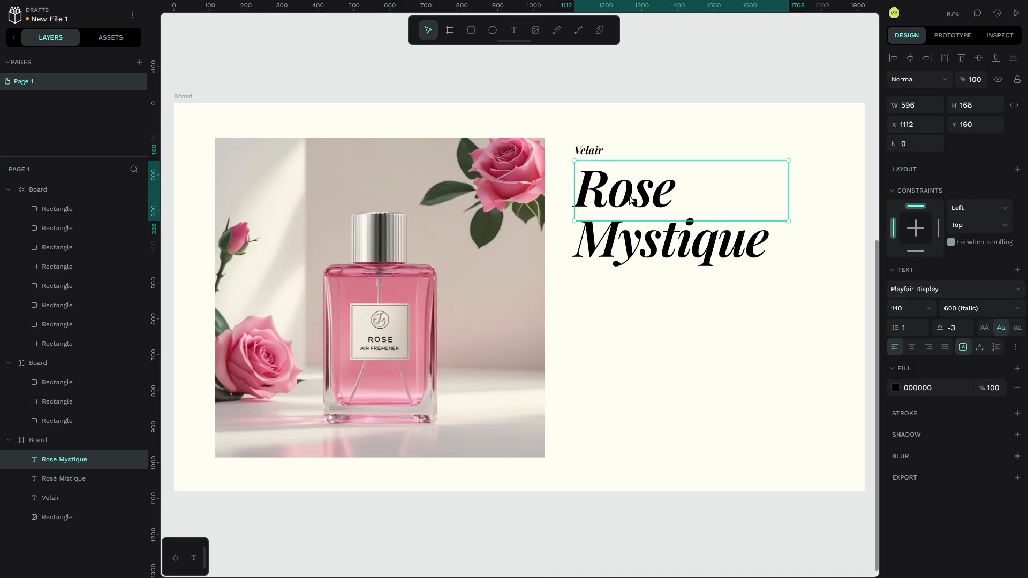
- Right-align the Rose Mystique title and move its box to about X 1232, Y 201
mouse_move(629, 197)
left_mouse_down()
mouse_move(629, 230)
mouse_move(629, 205)
left_mouse_up()
left_click(928, 347)
left_click_drag(743, 257, 786, 266)
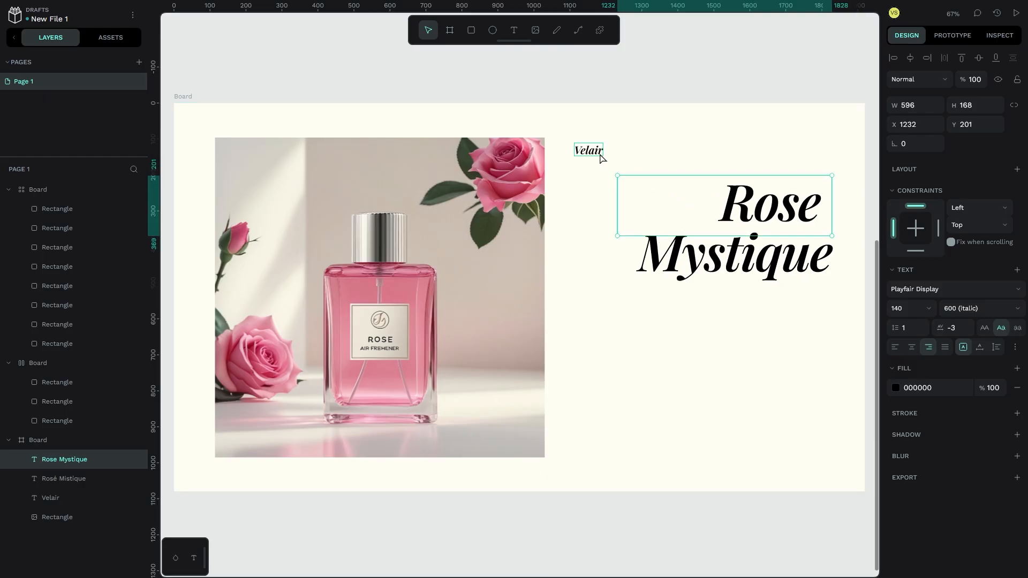
- Move Velair above the title's right end, at about X 1748, Y 165, and extend the title's box to about 322 high
left_click_drag(601, 157, 828, 179)
left_click(816, 233)
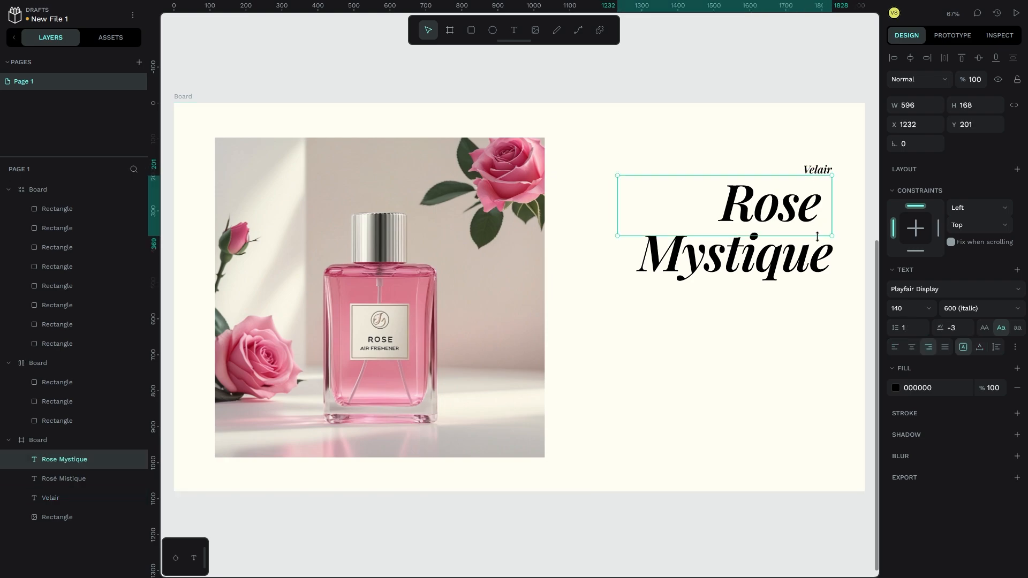
left_click_drag(817, 236, 817, 291)
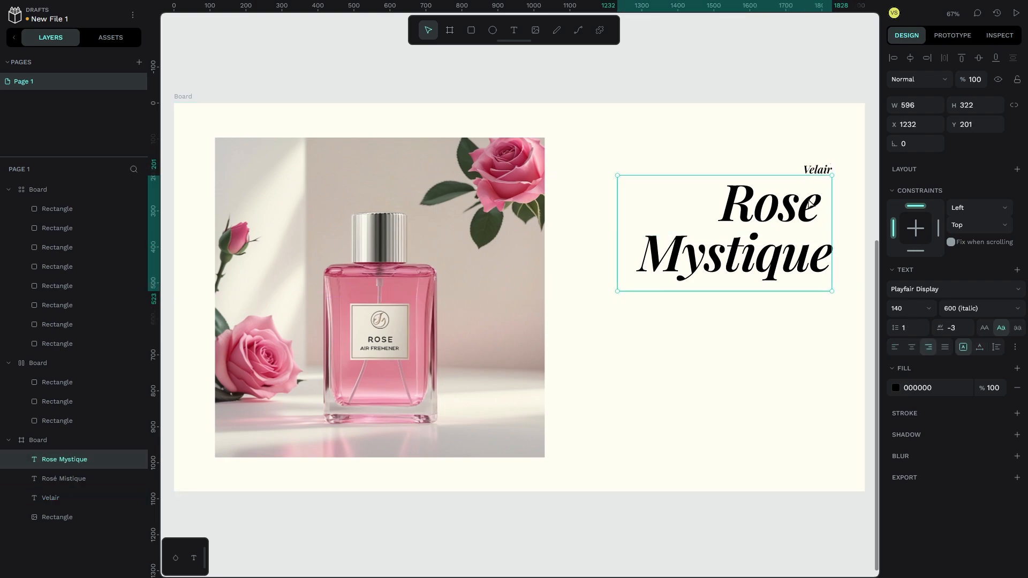
- Replace the space after "Rose" in the title with a line break, removing the stray backslash
double_click(817, 209)
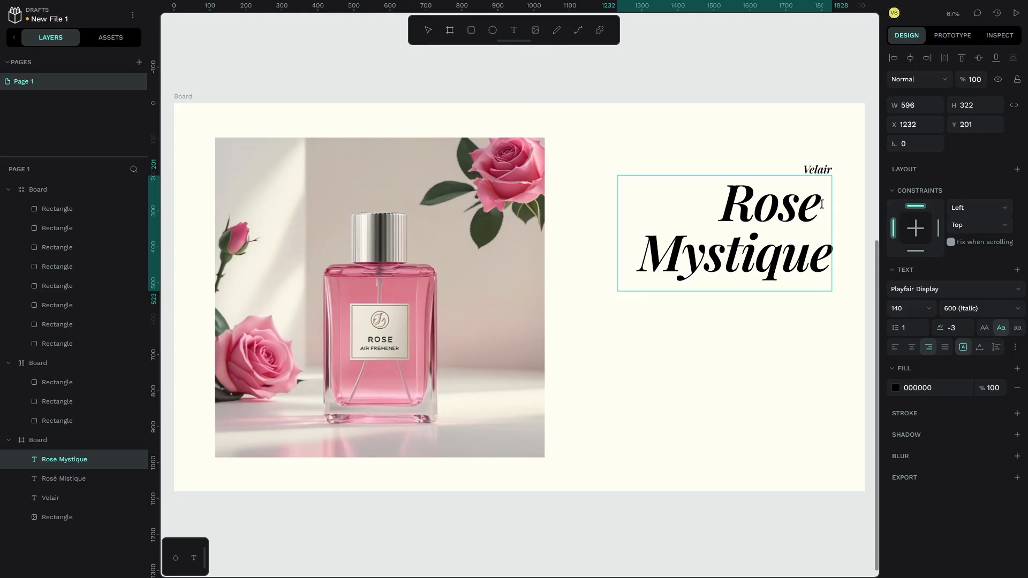
key("BackSpace")
key("Return")
type("\\")
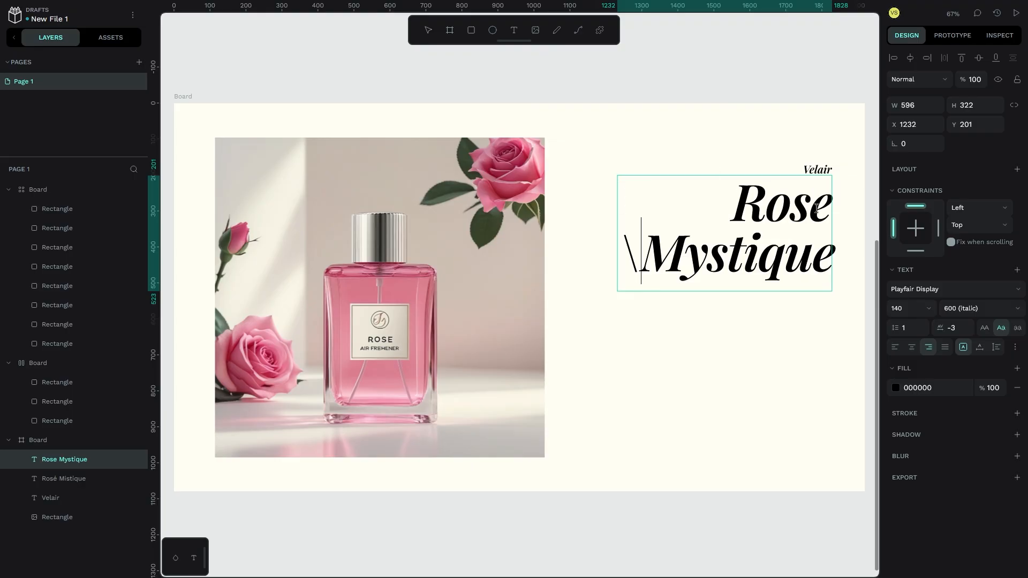
- Set the Velair text's weight to 700 and align its right edge with the title's box, at about X 1746
left_click(817, 169)
left_click(966, 308)
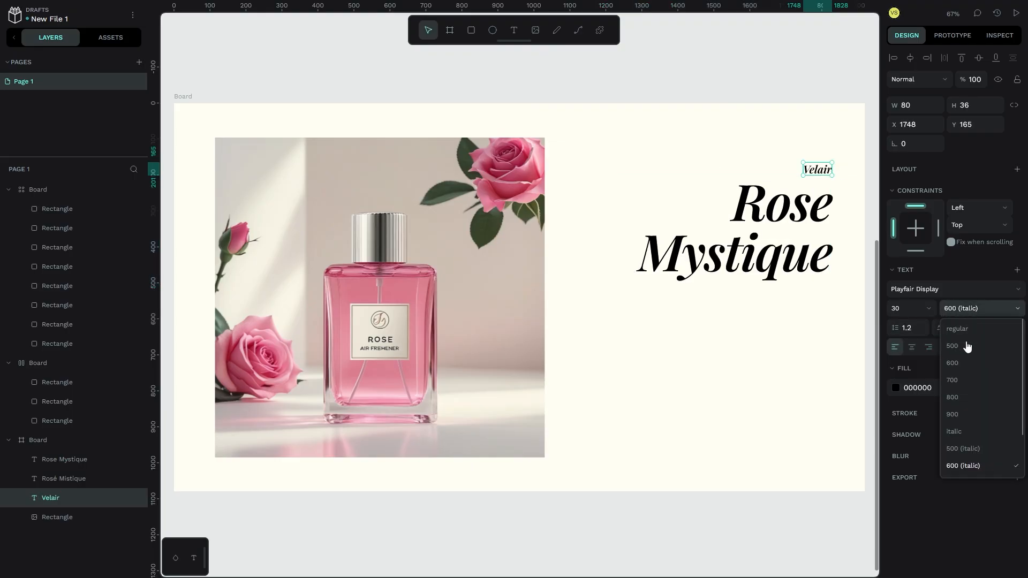
left_click(964, 382)
left_click(807, 147)
left_click(825, 169)
scroll(825, 169, "up", 5)
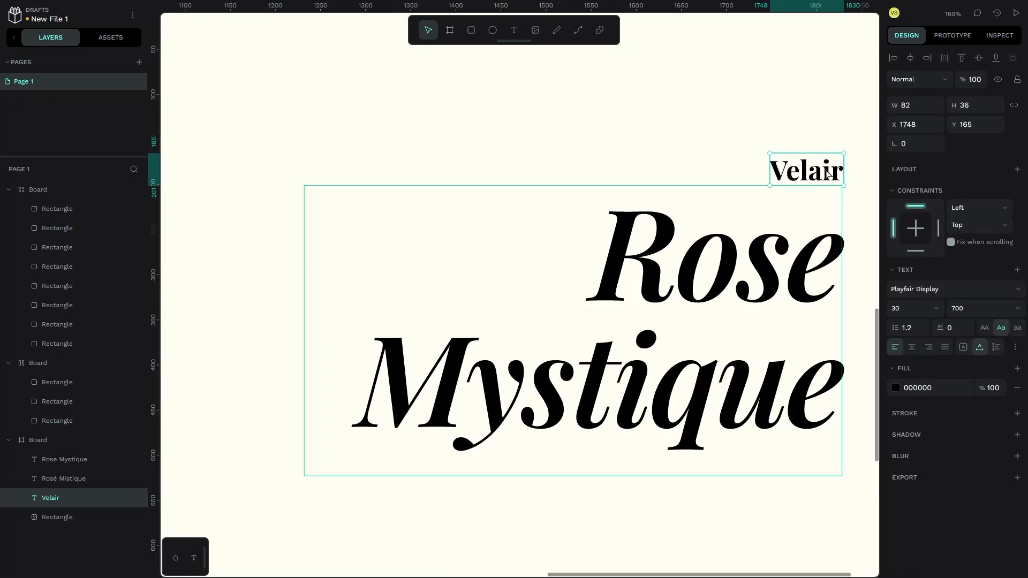
left_click_drag(822, 171, 827, 173)
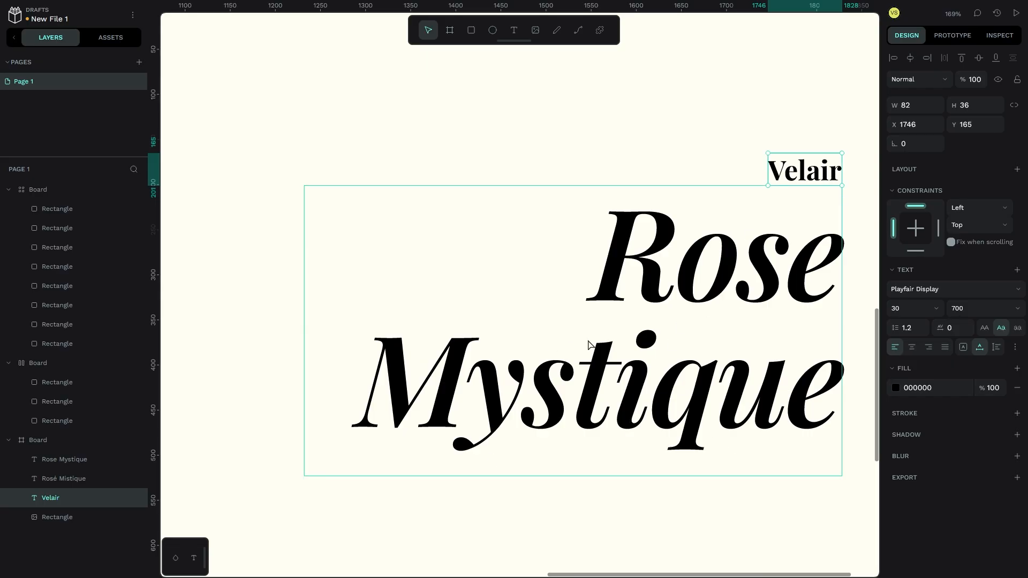
- Fill the Velair text with the recent pink colour #ff0066
left_click(803, 177)
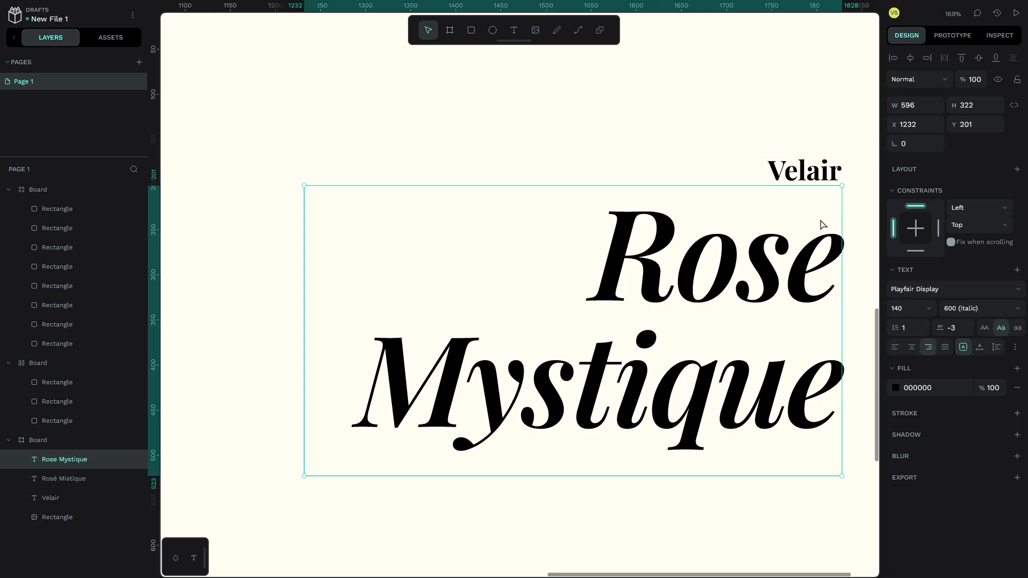
left_click(786, 169)
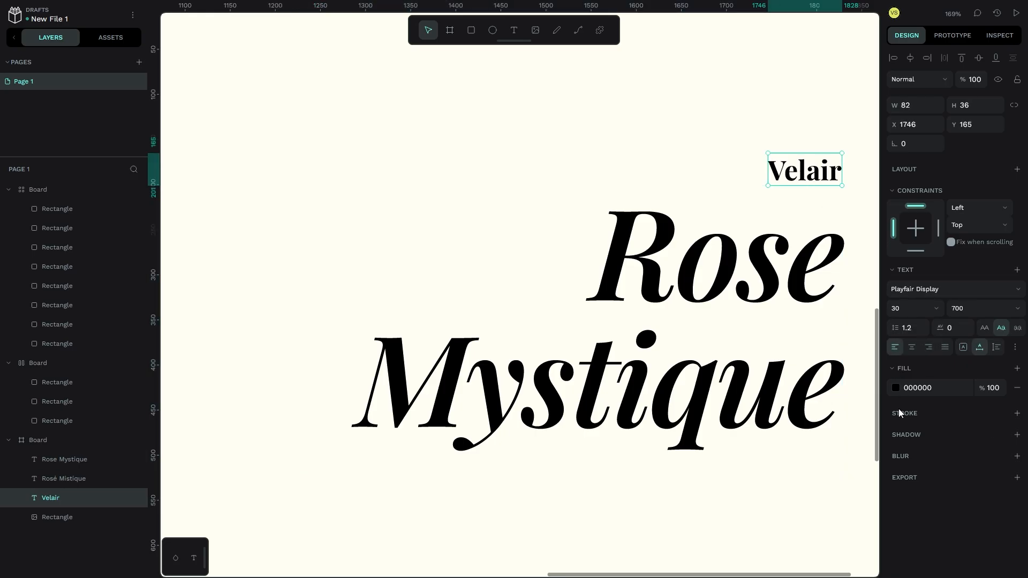
left_click(895, 388)
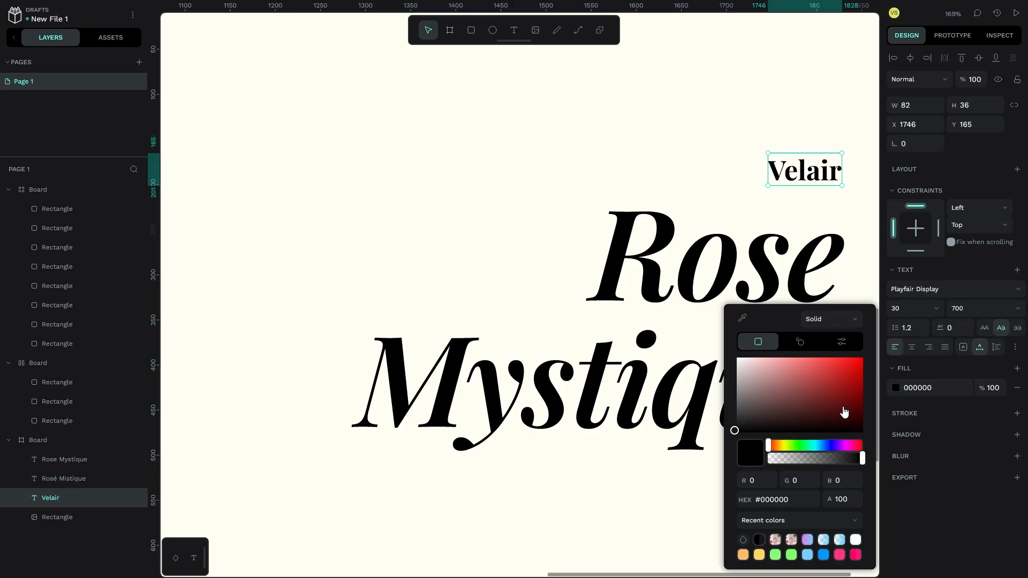
left_click(855, 555)
scroll(718, 195, "down", 4)
scroll(712, 449, "down", 3)
scroll(712, 385, "up", 2)
scroll(714, 322, "up", 1)
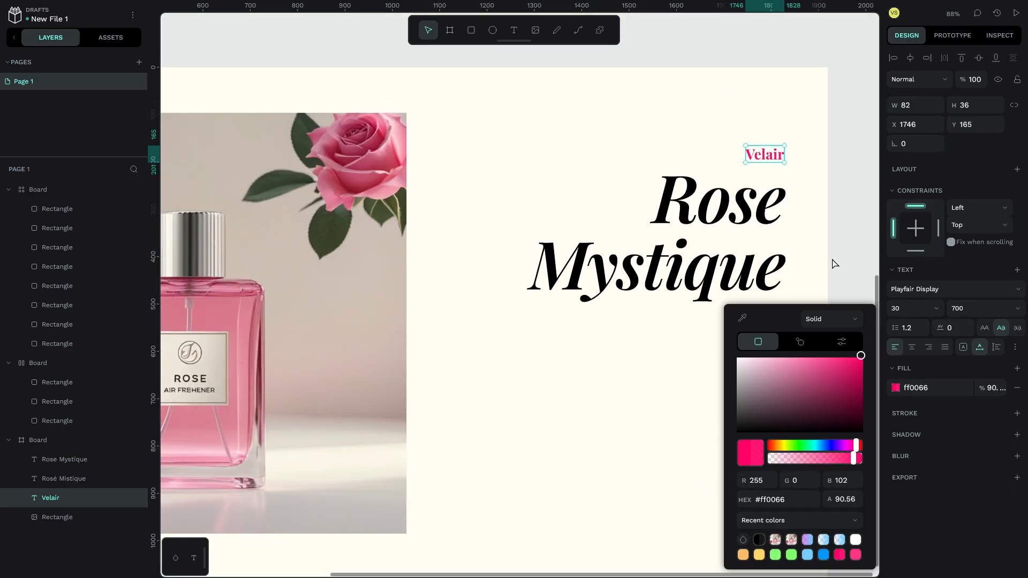
left_click(762, 293)
scroll(763, 293, "down", 2)
scroll(762, 293, "left", 1)
scroll(709, 421, "right", 1)
scroll(725, 475, "right", 1)
left_click(725, 475)
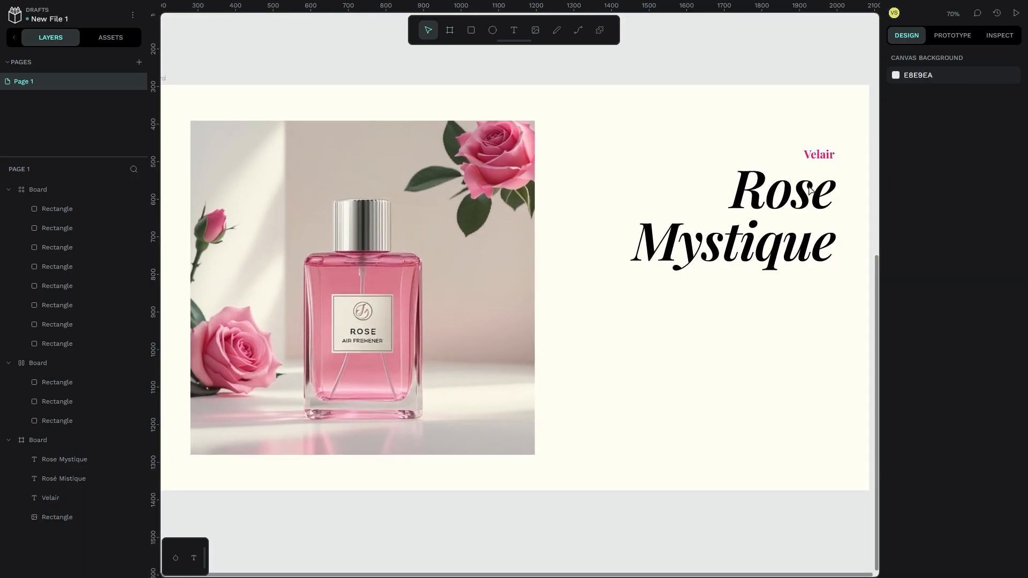
- Try line heights of 1.1, 1.2 and 1.15 on the Rose Mystique title
left_click(818, 202)
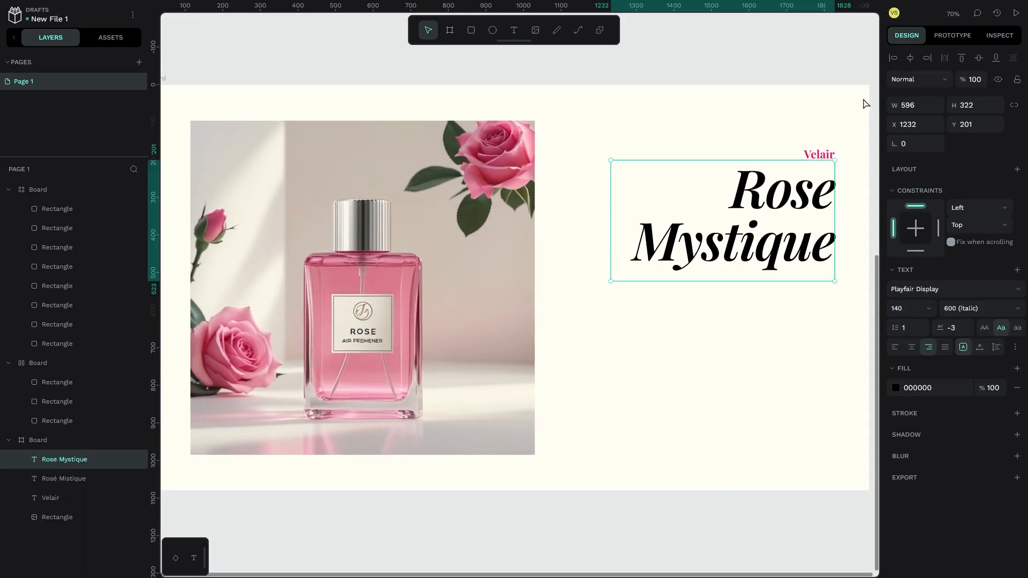
left_click(908, 331)
type("1.1")
key("BackSpace")
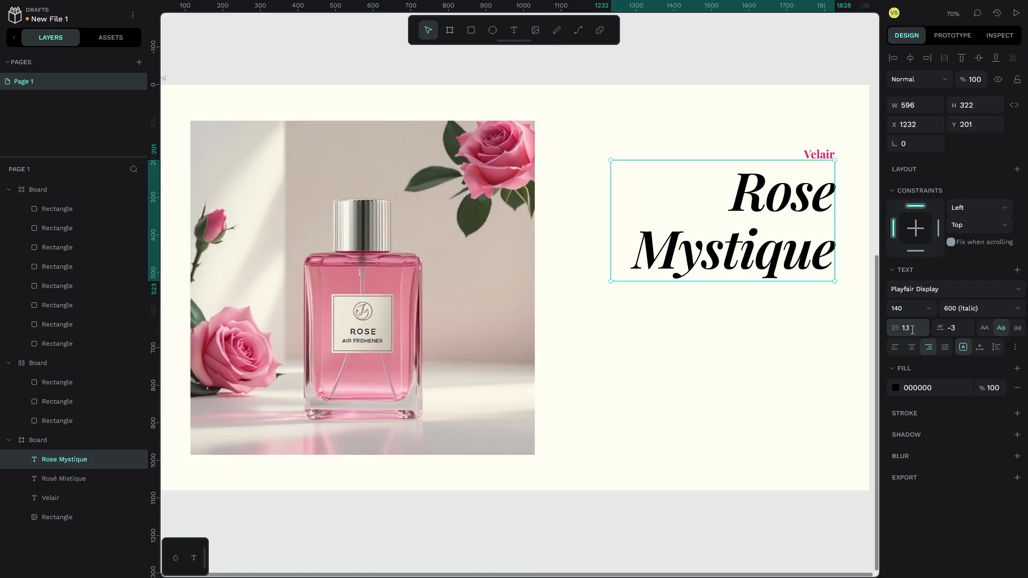
type("2")
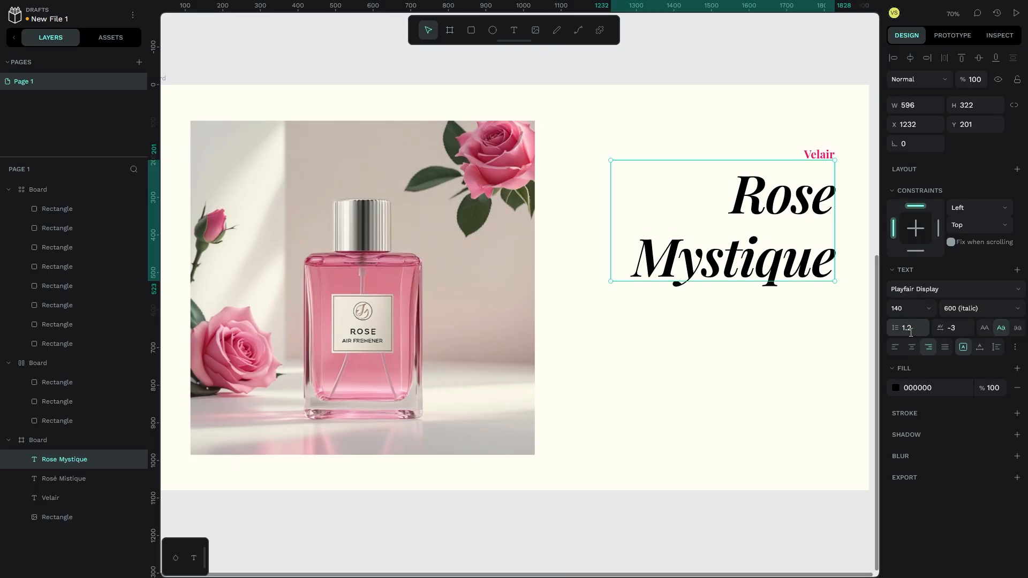
left_click(910, 328)
type("1.15")
key("Return")
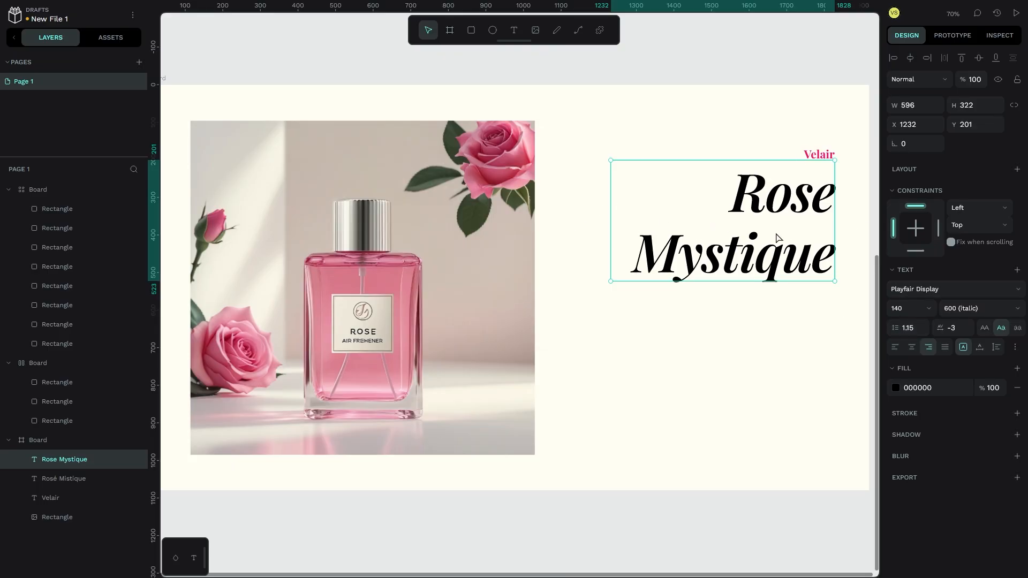
left_click(766, 313)
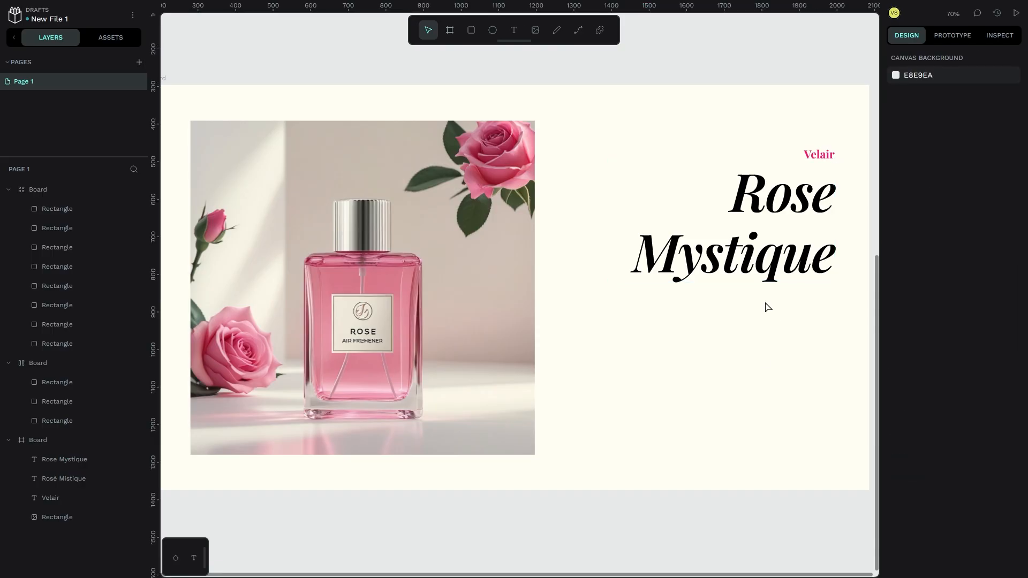
- Set the Rose Mystique title's line height to 1.1
left_click(806, 269)
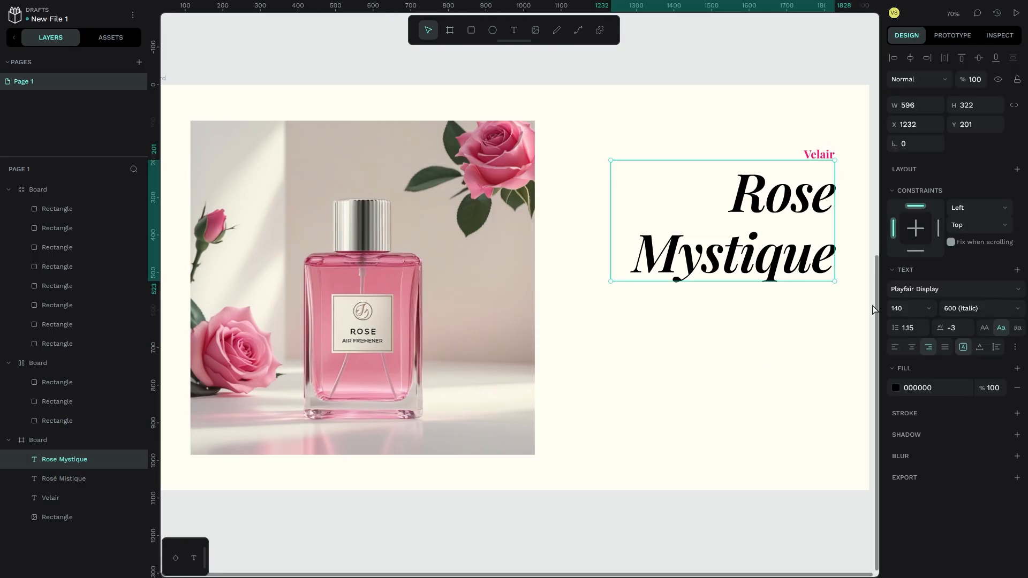
left_click(910, 328)
type("1.1")
key("Return")
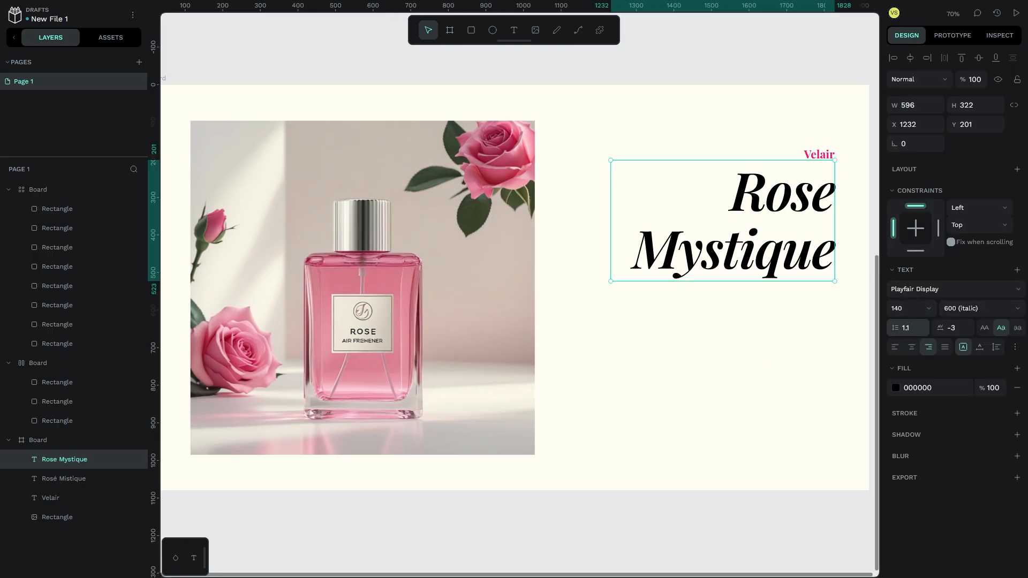
- Add a $20 price text below the Rose Mystique title and make its box fit the text width automatically
left_click(790, 337)
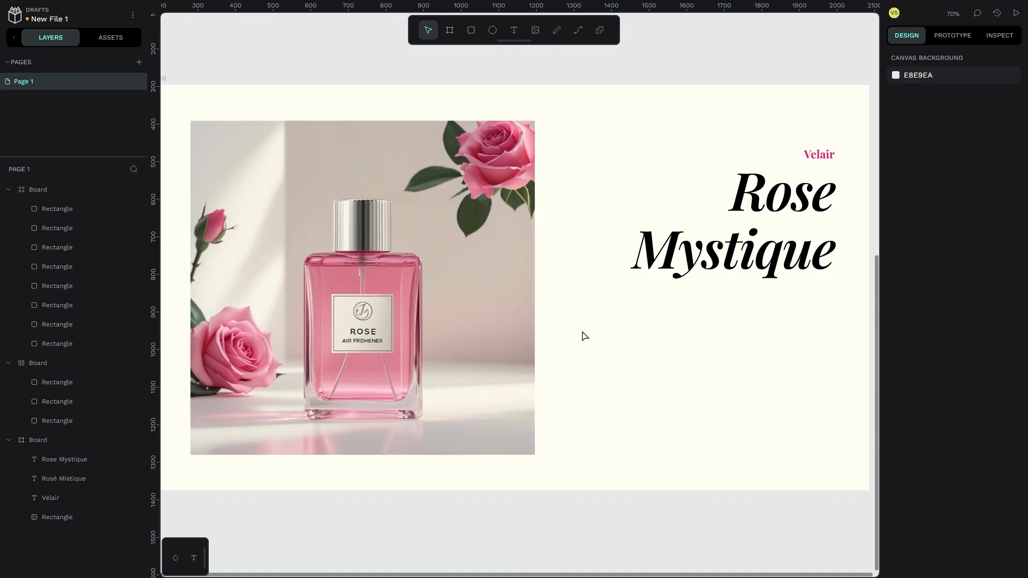
mouse_move(197, 4)
left_click(512, 31)
left_click_drag(749, 371, 759, 400)
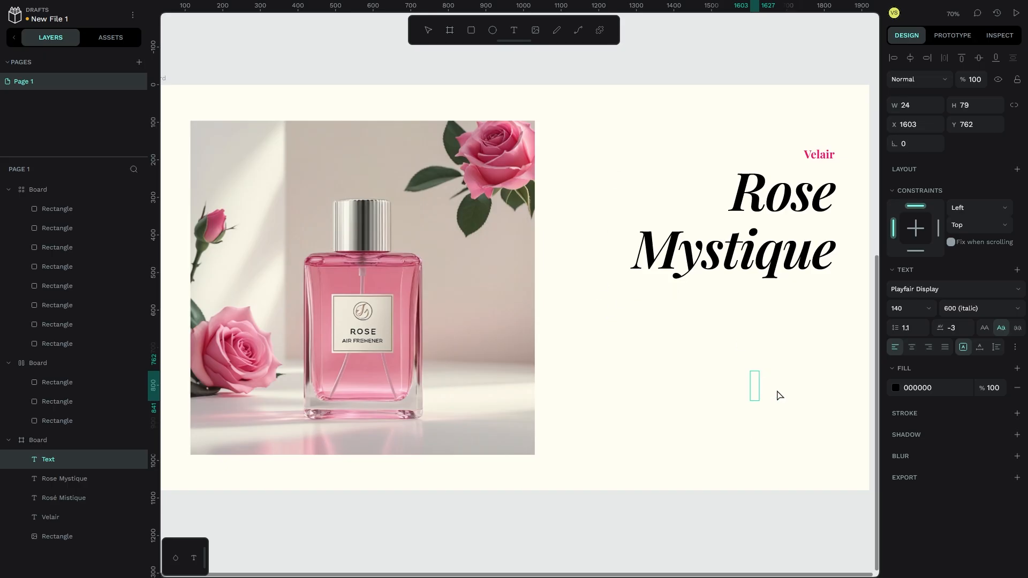
type("$20")
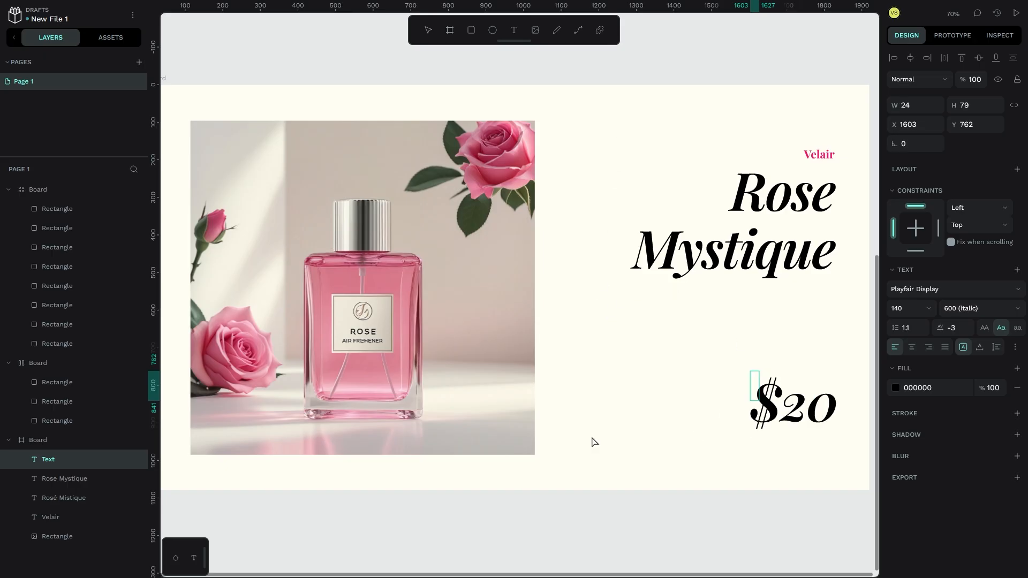
key("Escape")
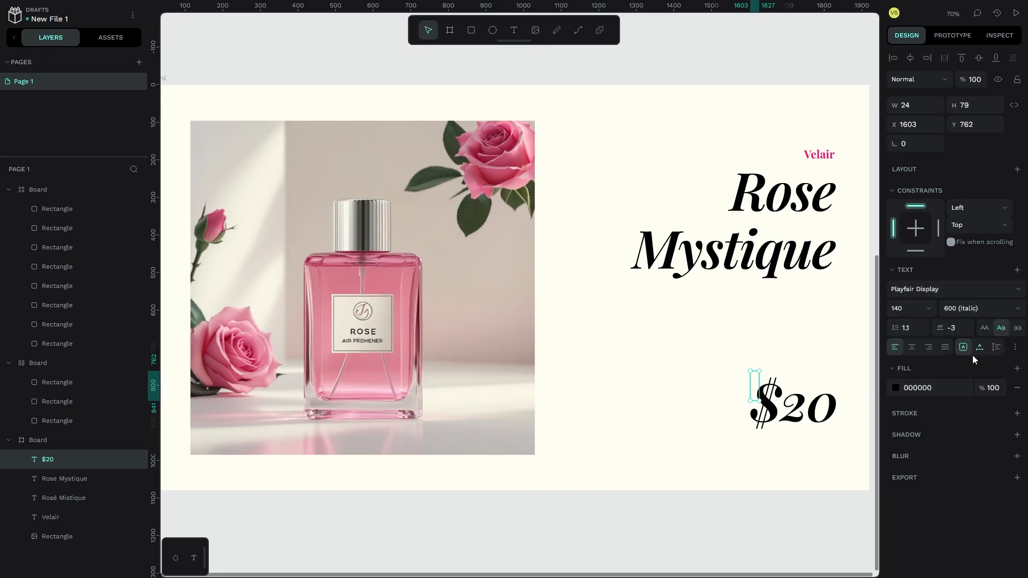
left_click(978, 348)
- Try font sizes of 18, 24, 48 and 72 on the $20 text, enlarging its box to about 119 × 79
left_click(909, 308)
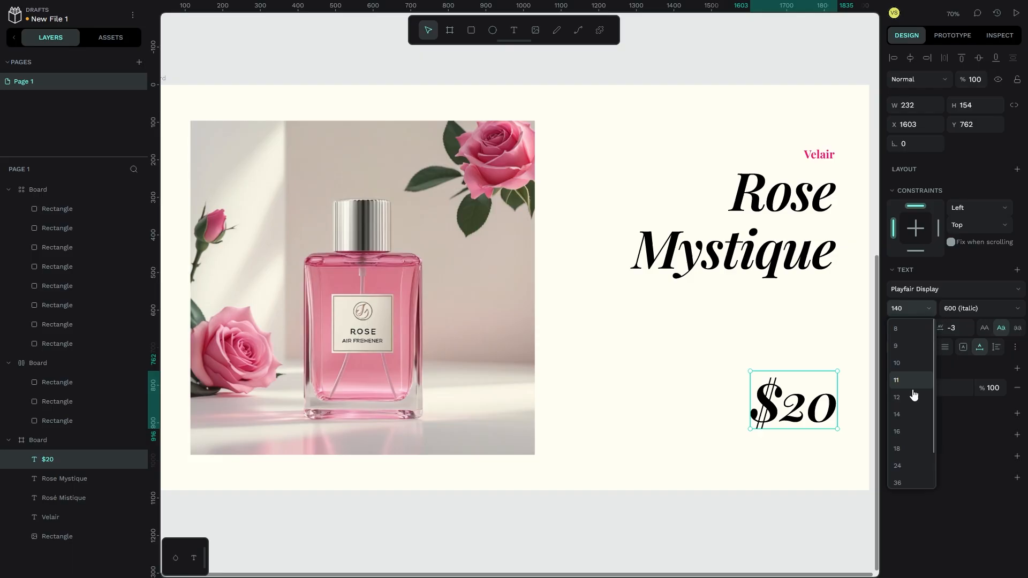
left_click(909, 450)
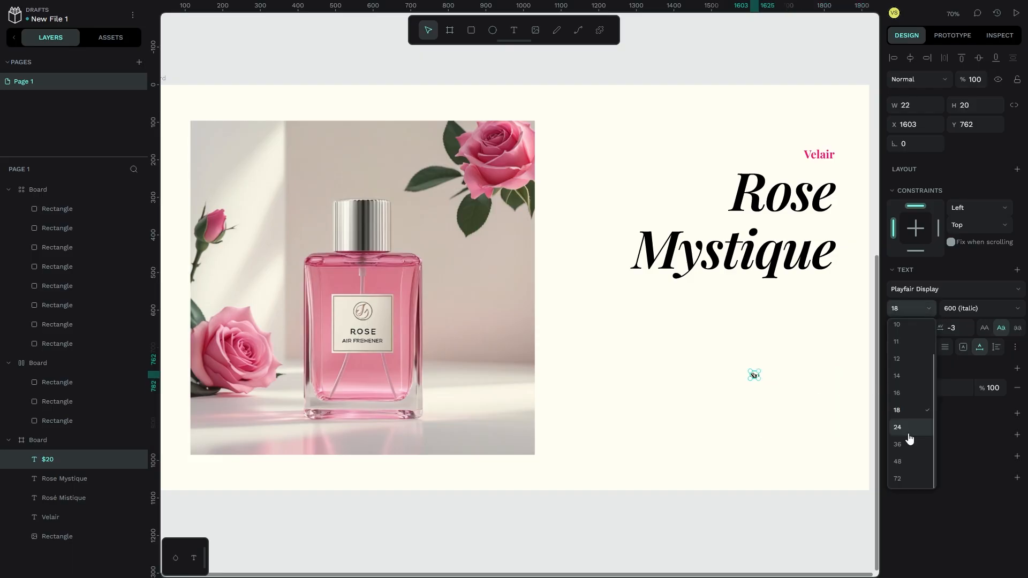
left_click(909, 434)
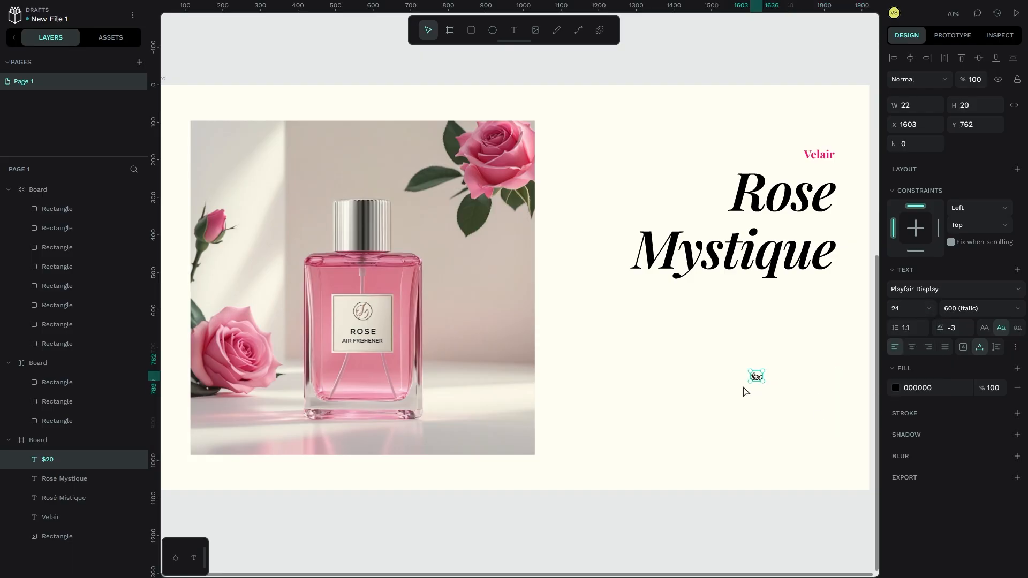
left_click(929, 309)
left_click(919, 466)
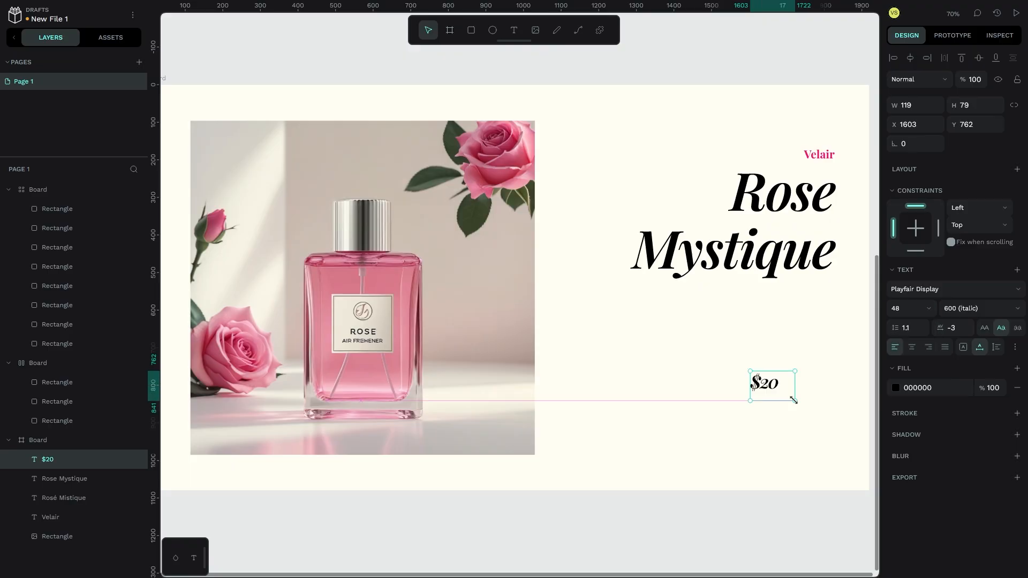
left_click_drag(793, 400, 793, 400)
left_click(904, 311)
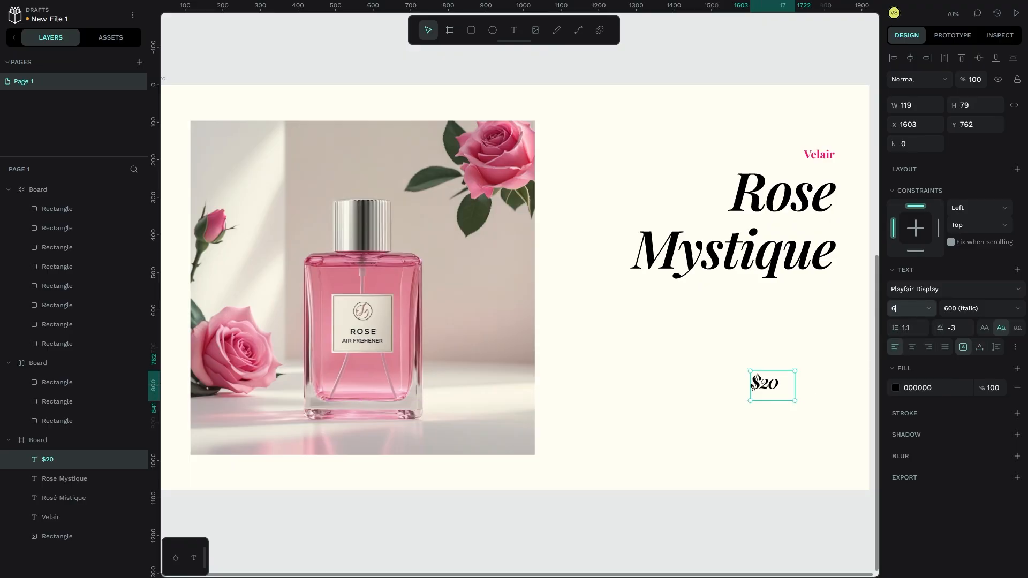
key("Return")
type("72")
key("Return")
- Move the $20 text beneath the title's right end, at about X 1709, Y 708, and set its weight to 500
left_click_drag(786, 394, 827, 374)
left_click(982, 308)
left_click(1002, 353)
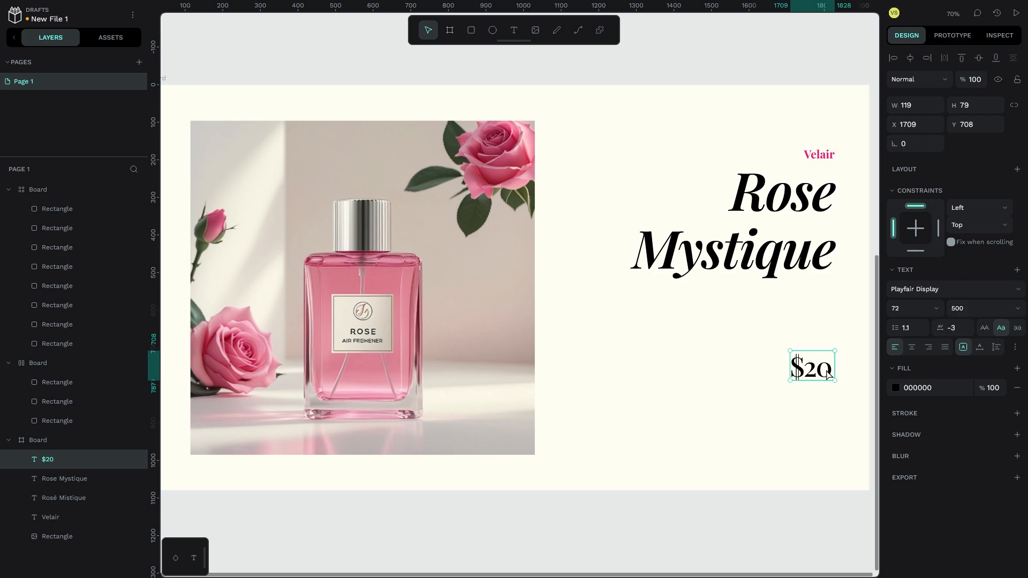
- Try a font size of 48 on the $20 text and settle on 56
left_click(942, 311)
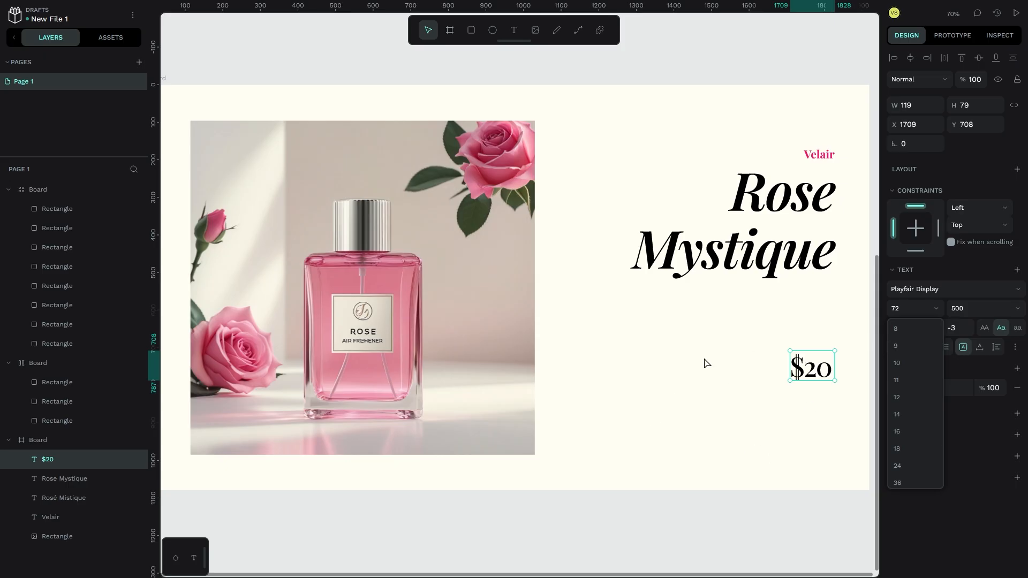
scroll(908, 425, "down", 2)
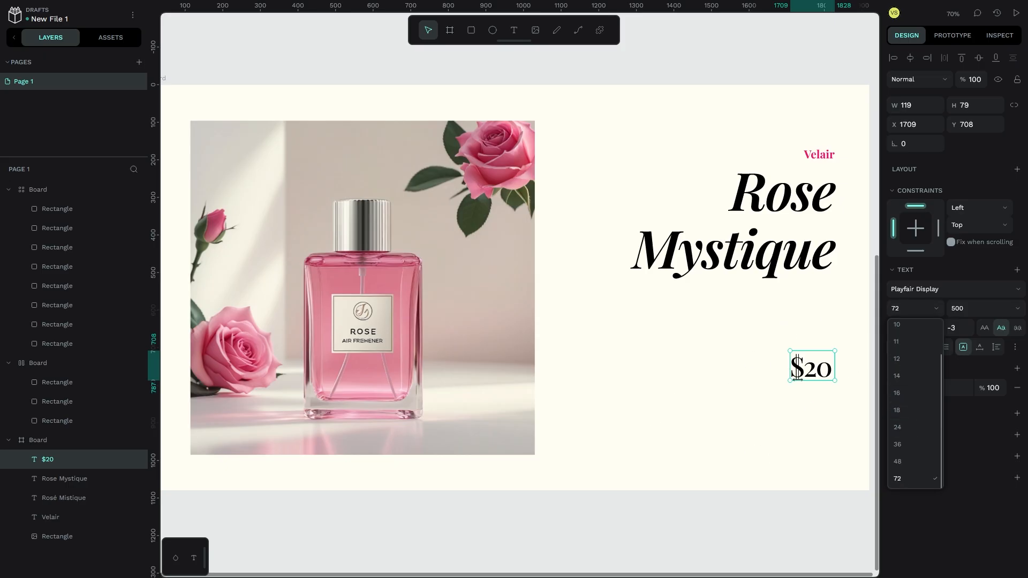
left_click(925, 468)
left_click(902, 306)
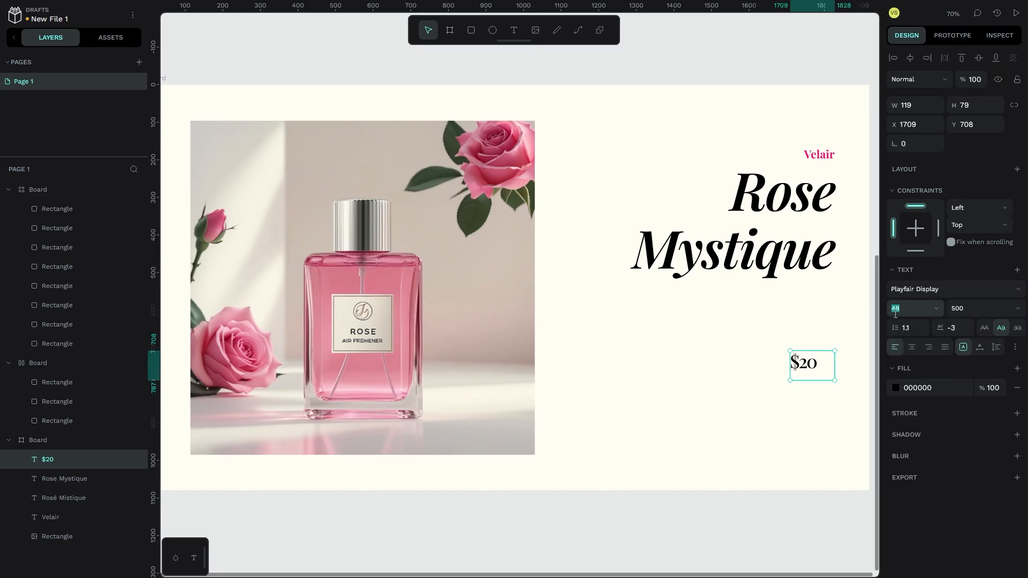
key("Return")
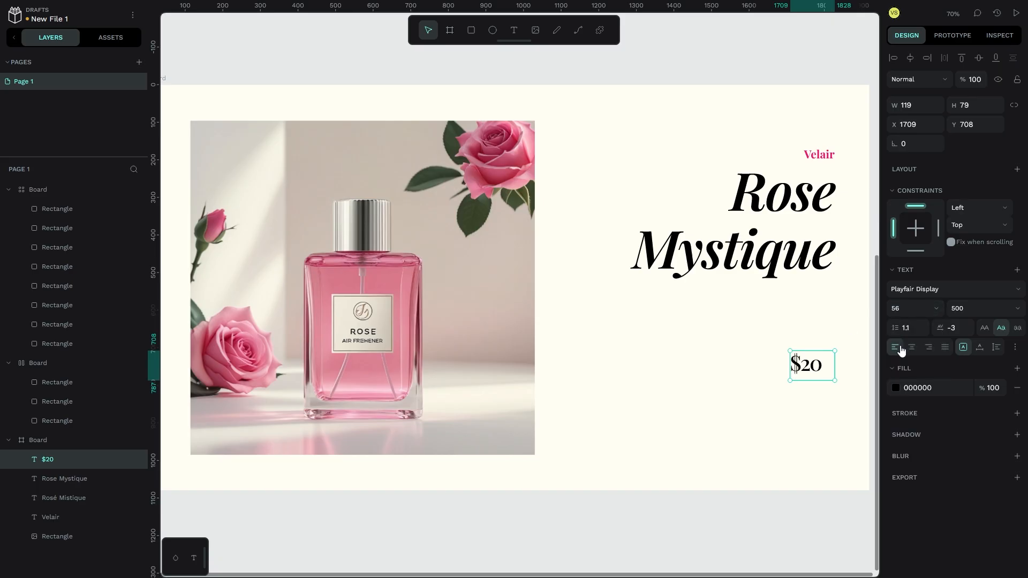
- Make the $20 text's box fit its width automatically and align its right edge with the title's
left_click(979, 347)
mouse_move(809, 367)
left_mouse_down()
mouse_move(830, 373)
mouse_move(823, 367)
left_mouse_up()
left_click(794, 406)
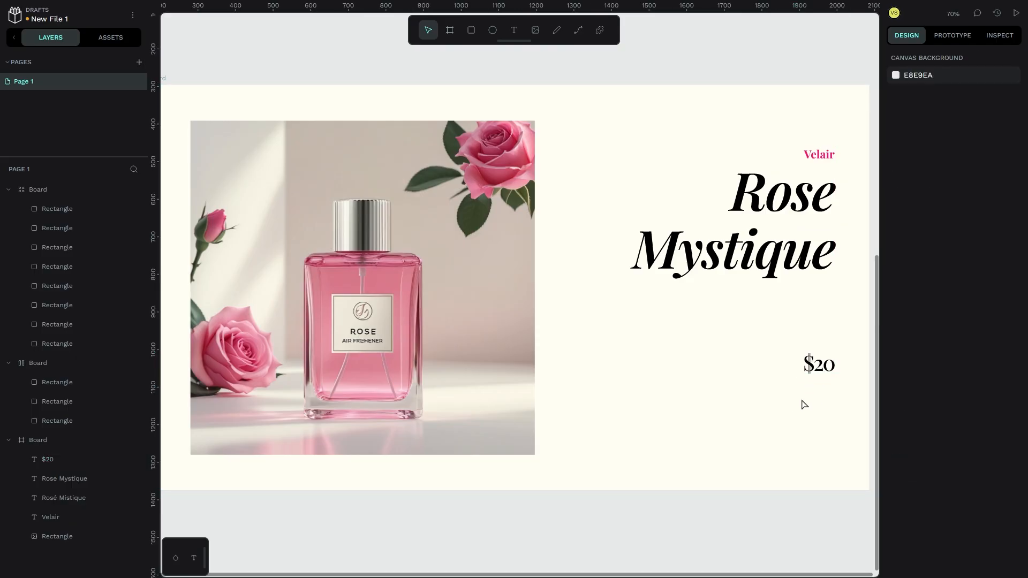
- Add a Buy Now text below the $20 price and make its box fit the text on one line
left_click(514, 30)
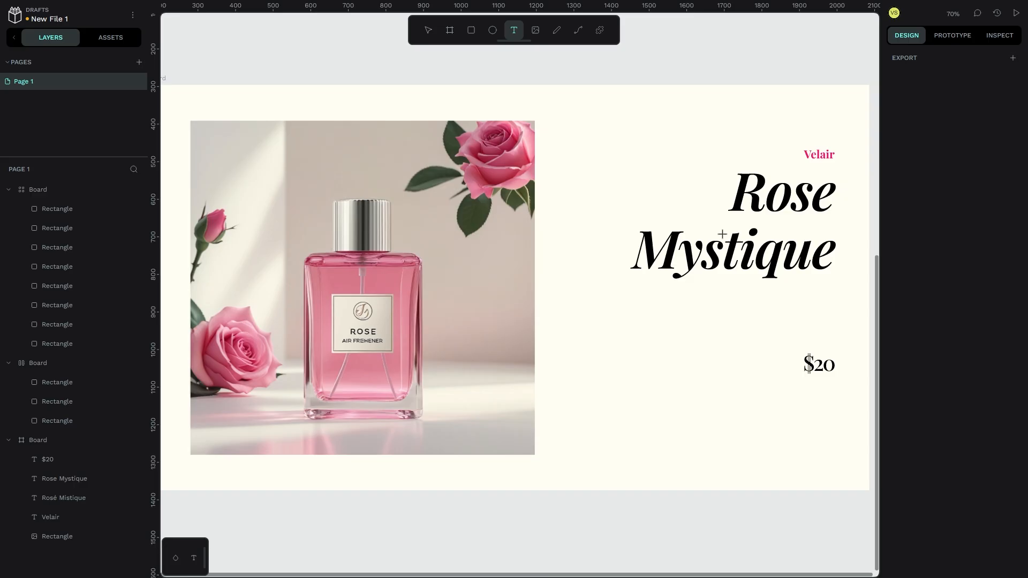
left_click(765, 394)
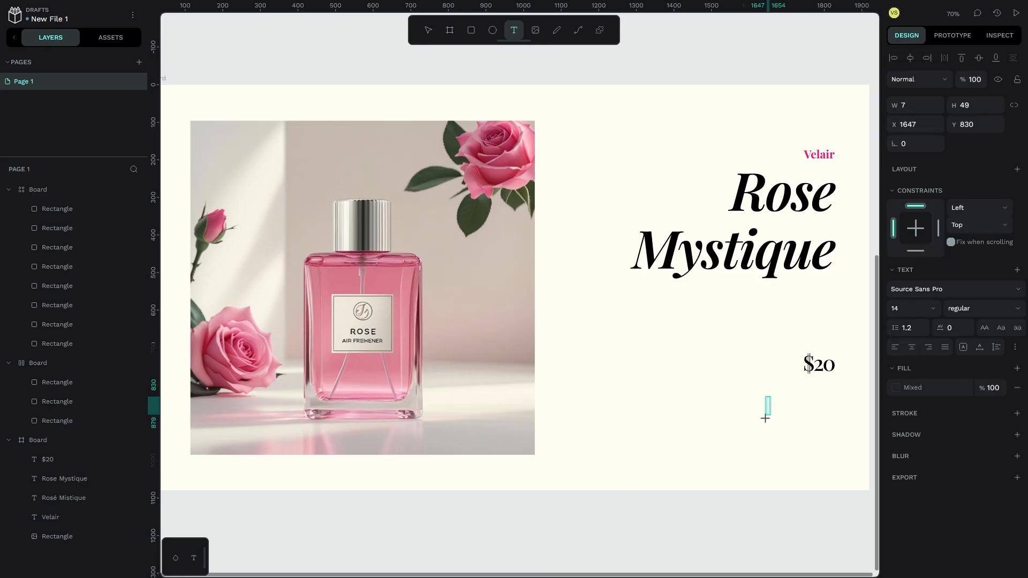
type("B")
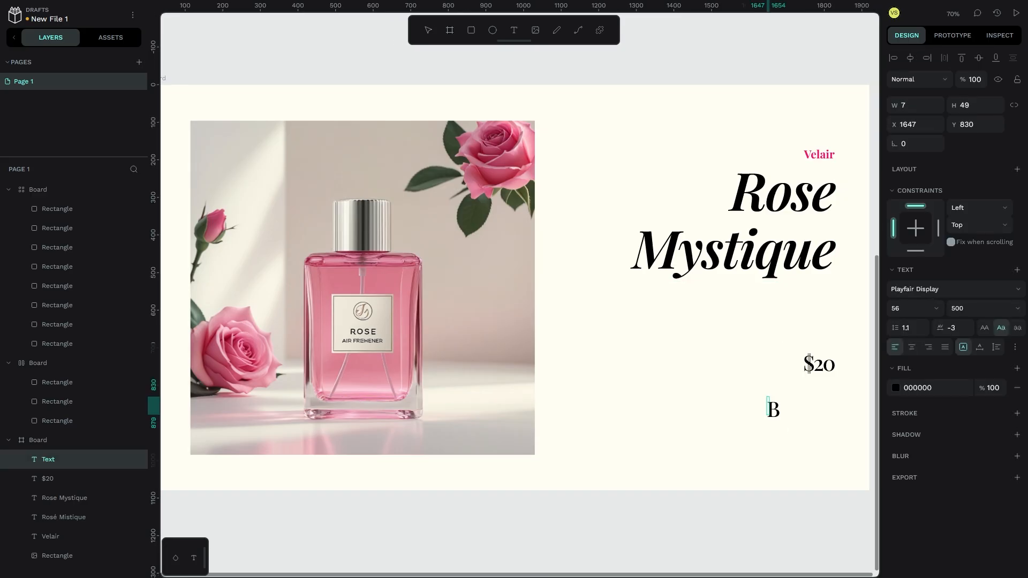
type("uy")
key("Return")
type("Now")
left_click(730, 220)
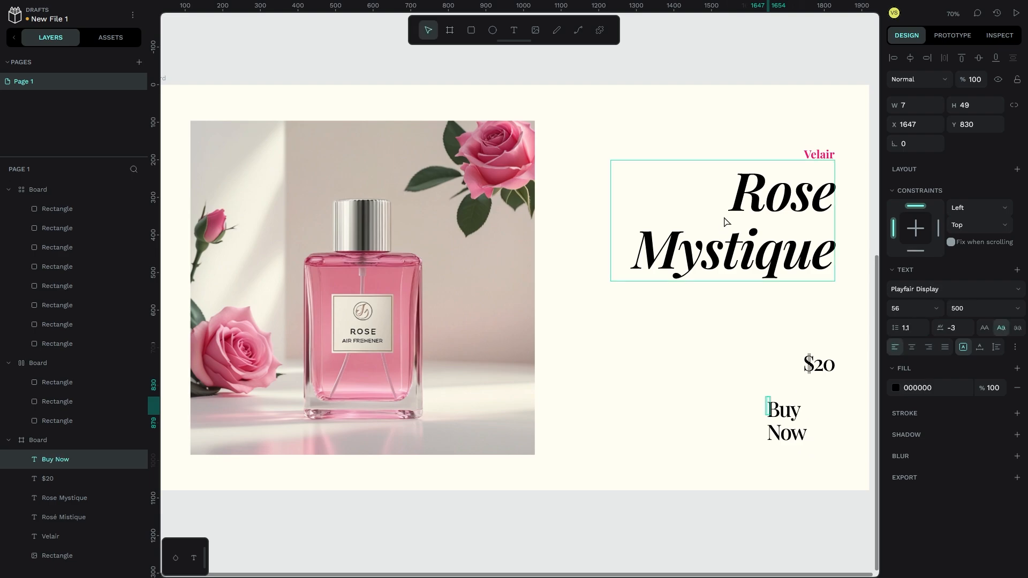
left_click(790, 420)
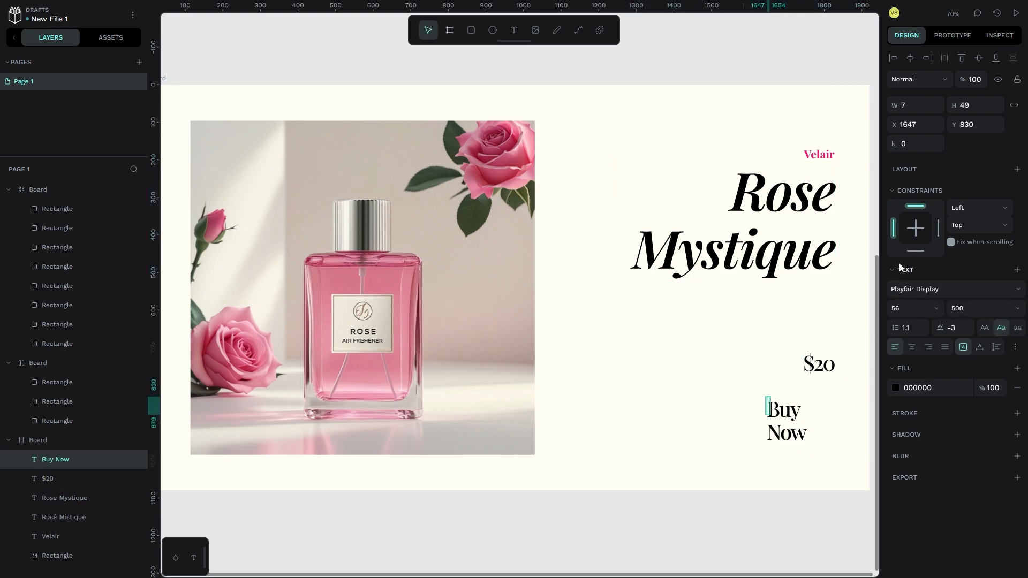
left_click(979, 349)
- Set the Buy Now text's letter spacing to 0 and move it to about X 1567, Y 850
left_click(957, 327)
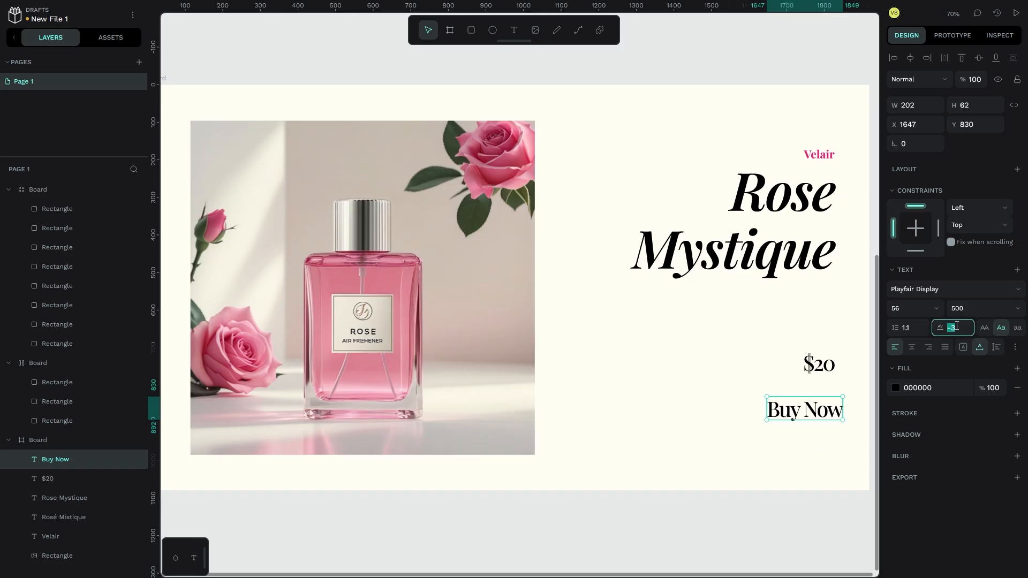
type("0")
key("Return")
right_click(813, 421)
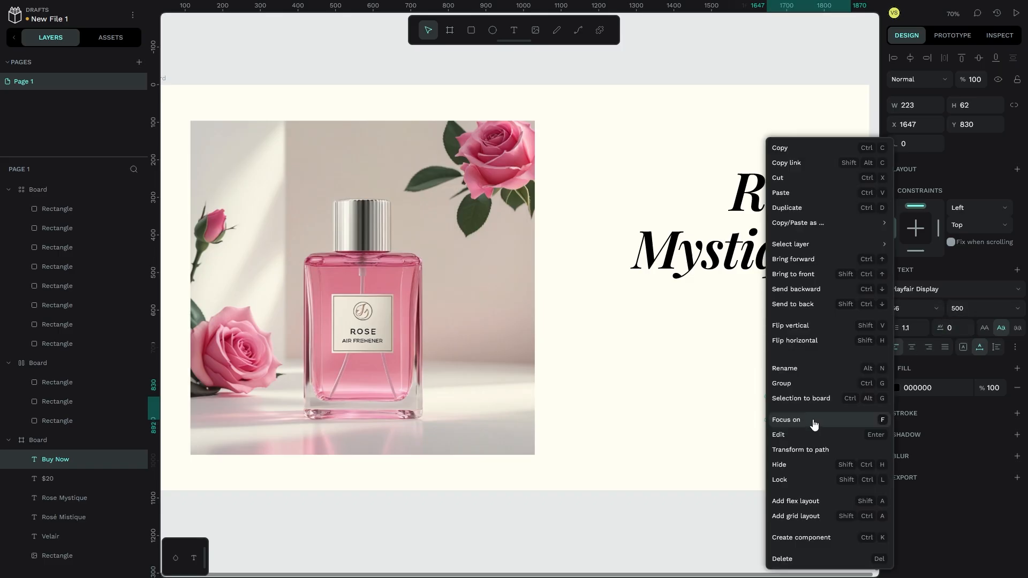
left_click(745, 436)
left_click(835, 415)
left_click_drag(835, 415, 807, 422)
- Wrap the Buy Now text in a flex layout board with horizontal and vertical padding of 20
left_click(1016, 169)
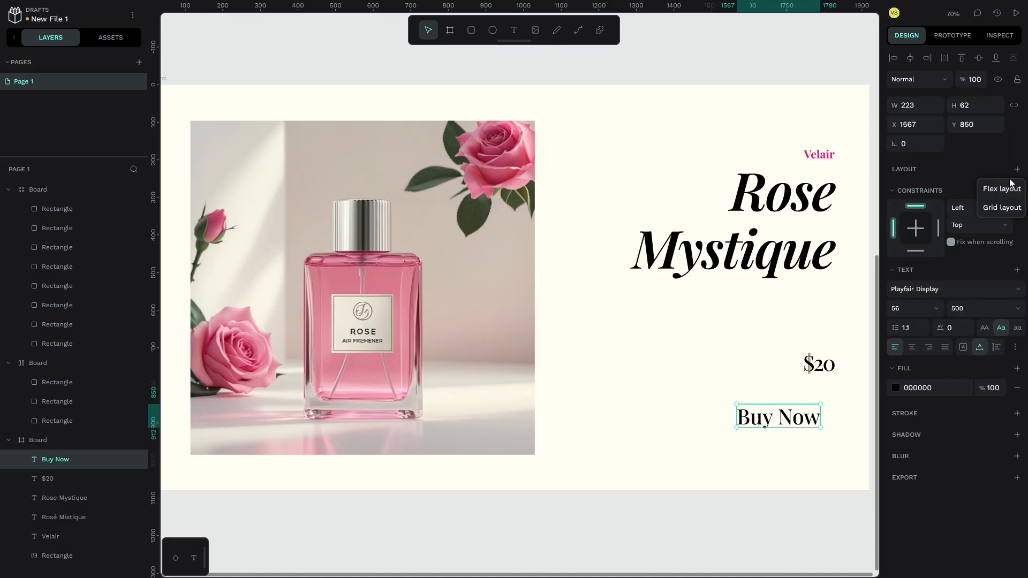
left_click(1010, 187)
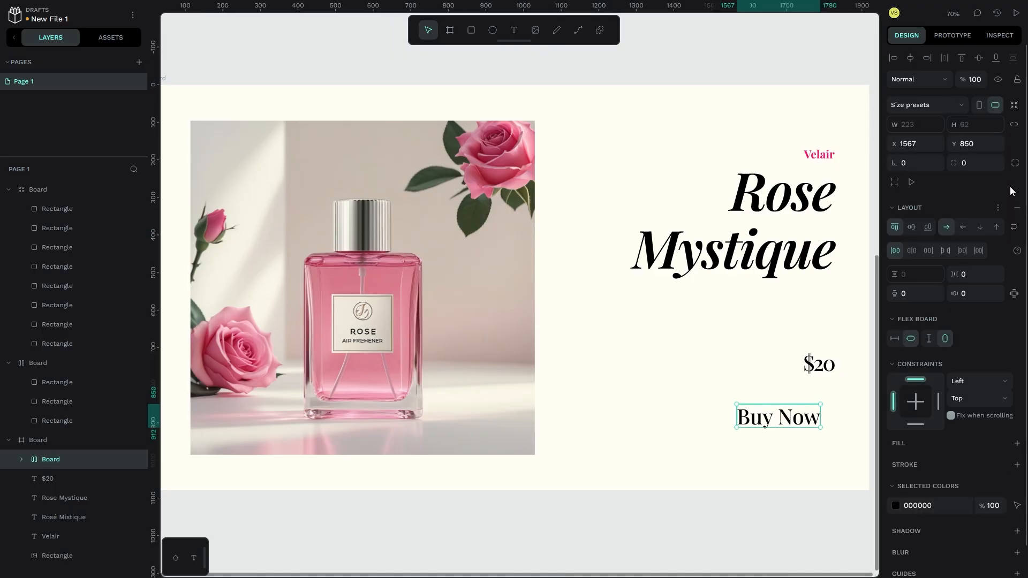
left_click(963, 292)
type("20")
key("Return")
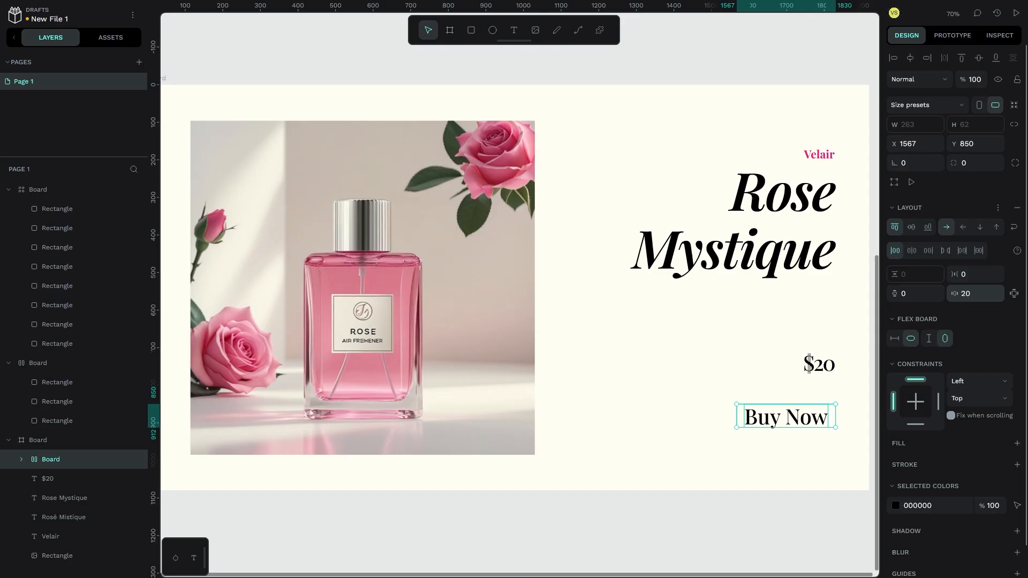
left_click(915, 289)
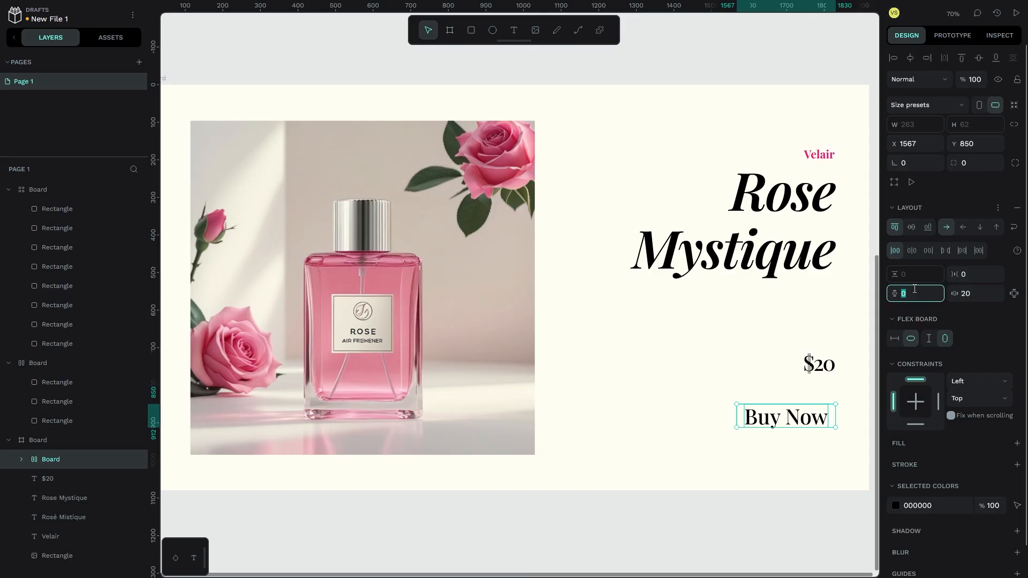
type("20")
key("Return")
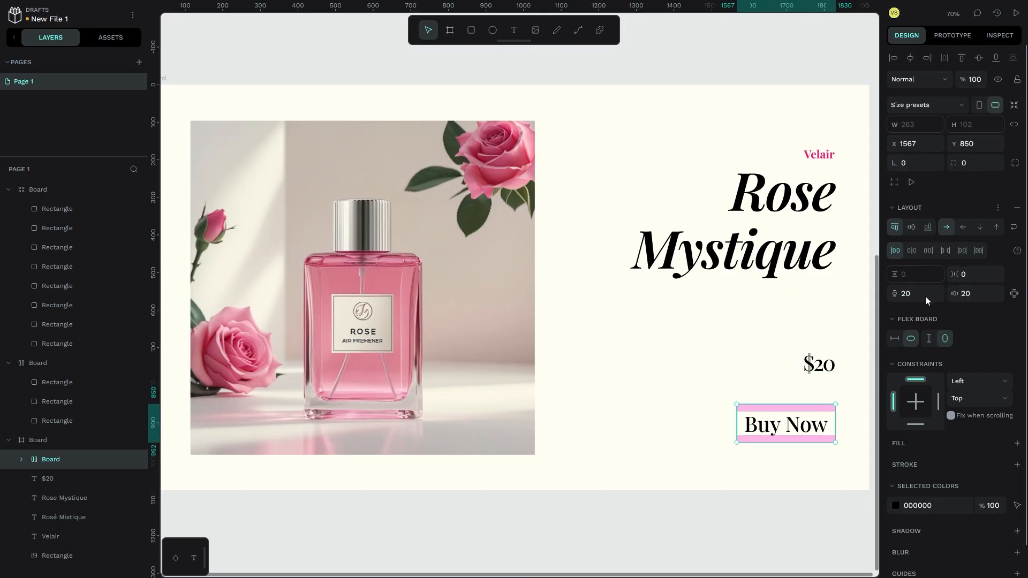
- Add a fill to the Buy Now board and colour it black, #000000
left_click(1017, 444)
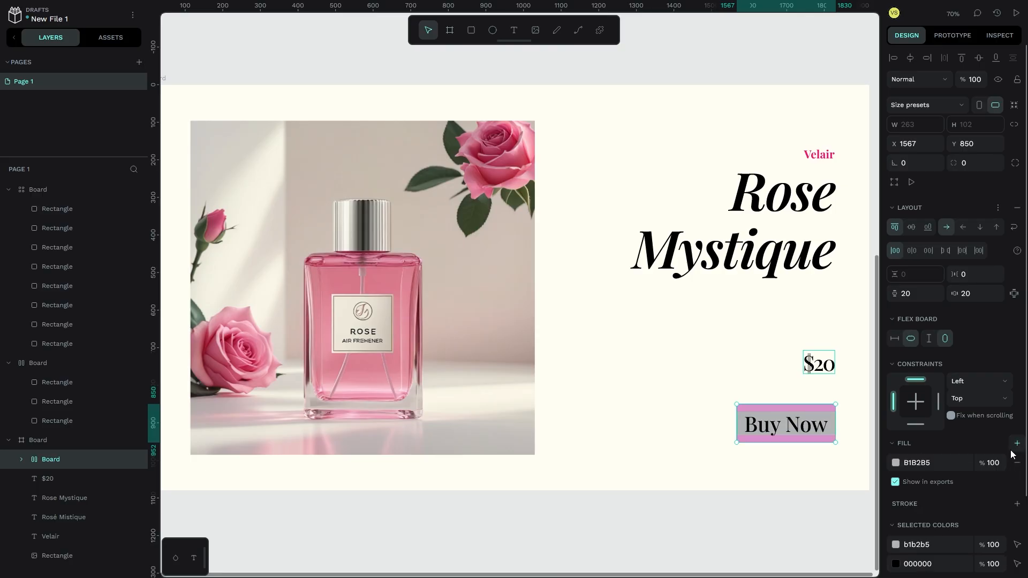
left_click(895, 462)
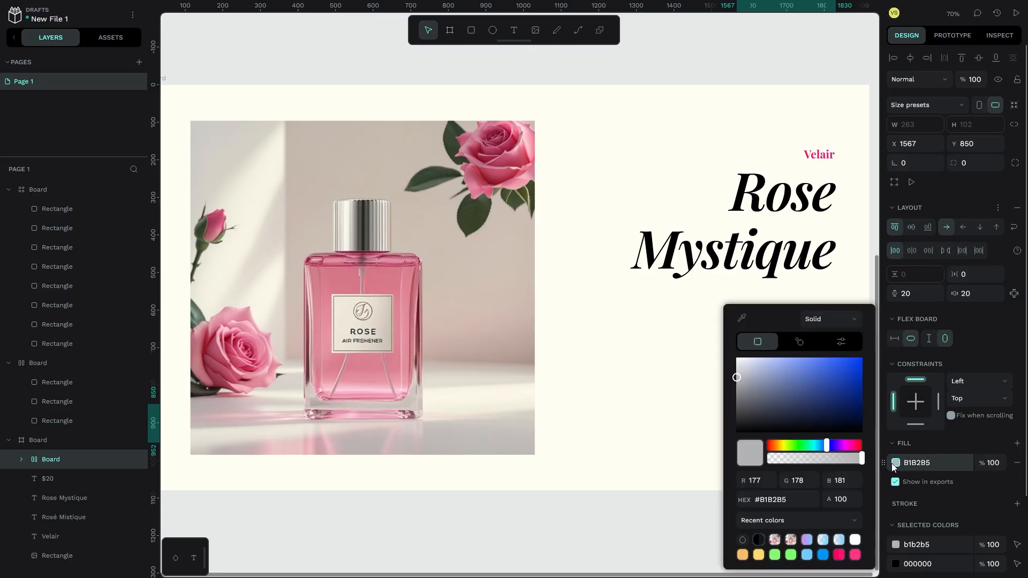
left_click(745, 541)
left_click(662, 457)
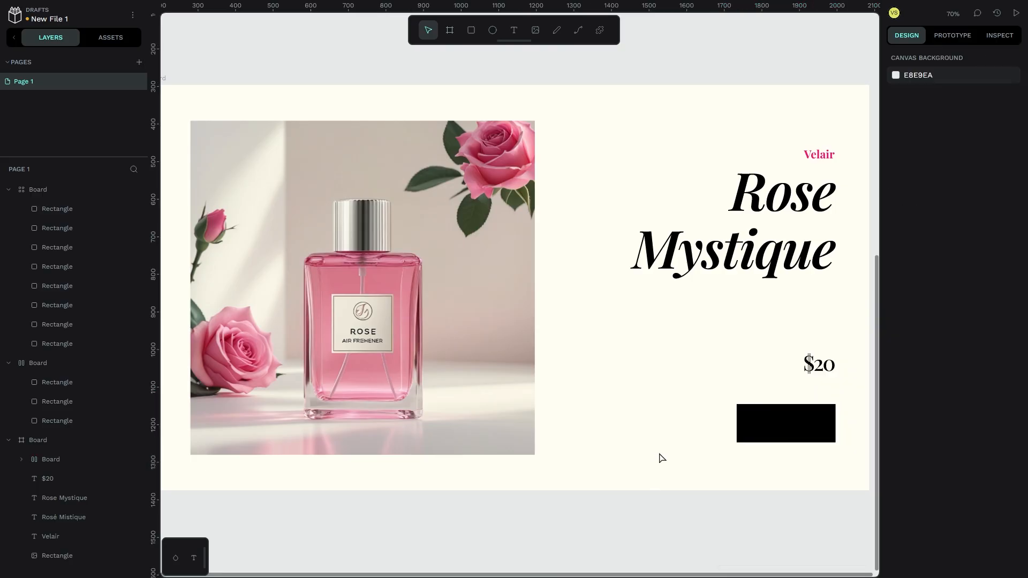
- Change the Buy Now text inside the button board to white, #ffffff
left_click(797, 426)
double_click(798, 422)
left_click(896, 424)
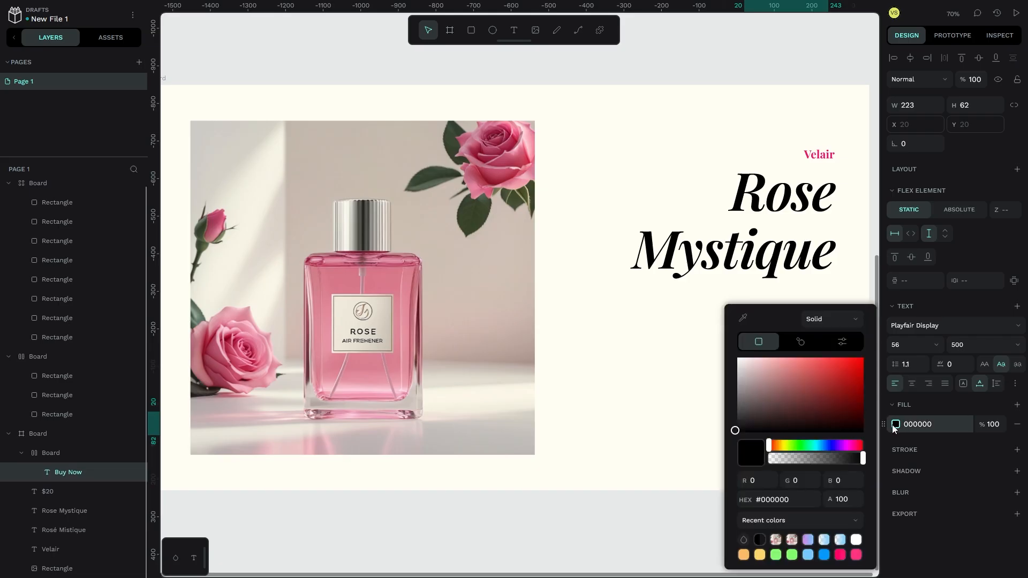
left_click_drag(833, 399, 682, 309)
left_click(668, 360)
- Set the Buy Now board's vertical and horizontal padding to 40
left_click(807, 426)
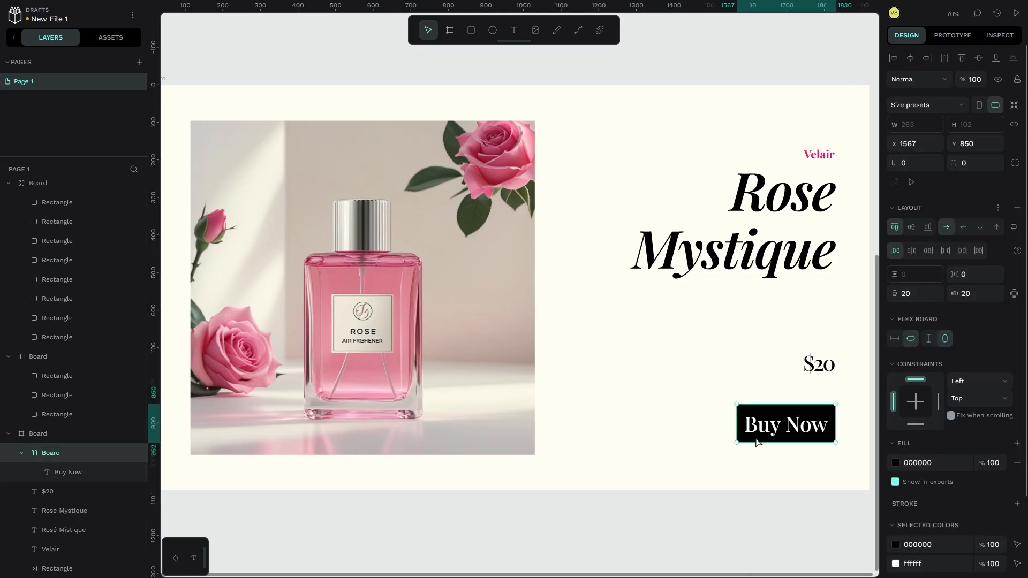
left_click(907, 295)
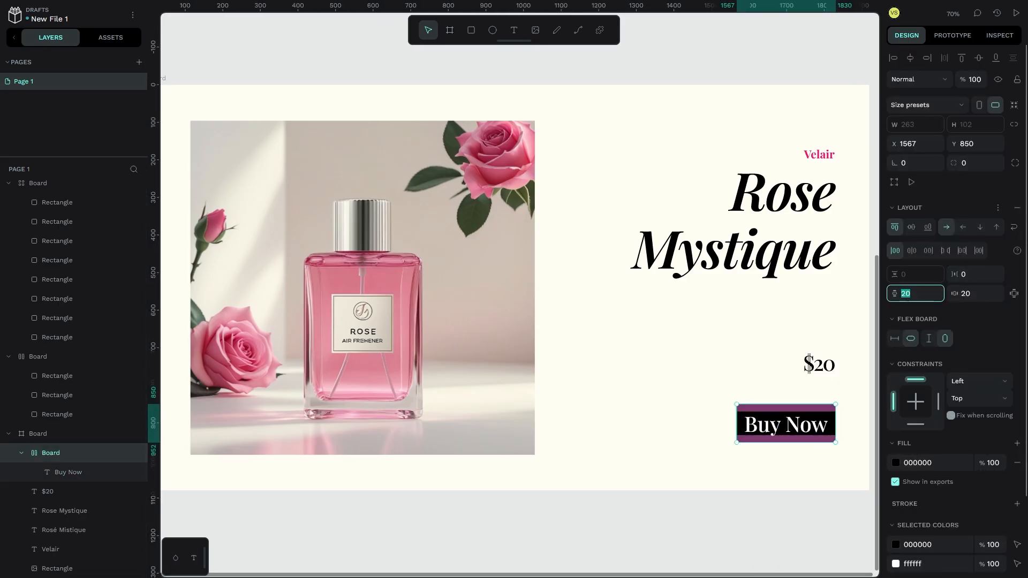
key("Tab")
type("40")
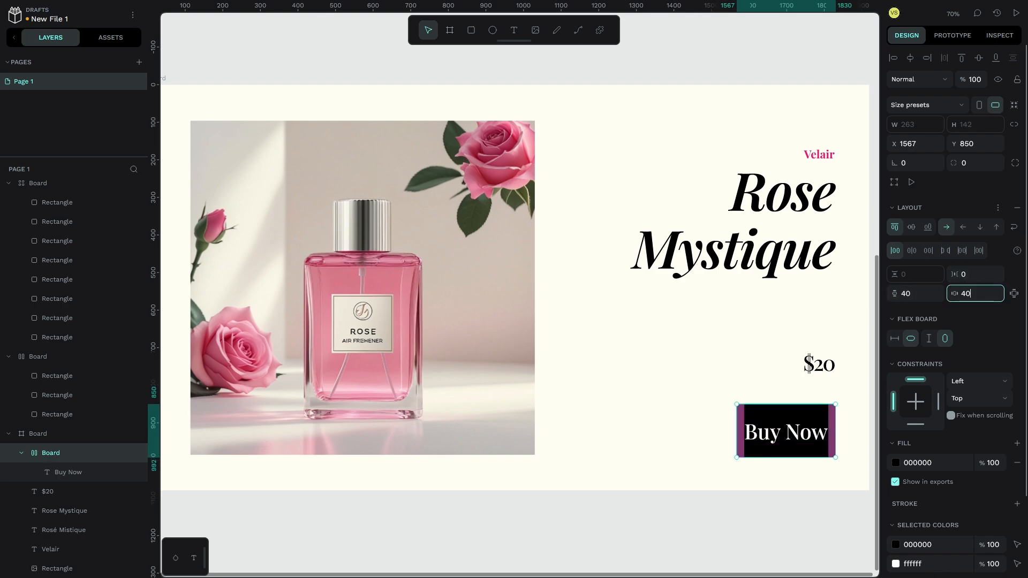
key("Return")
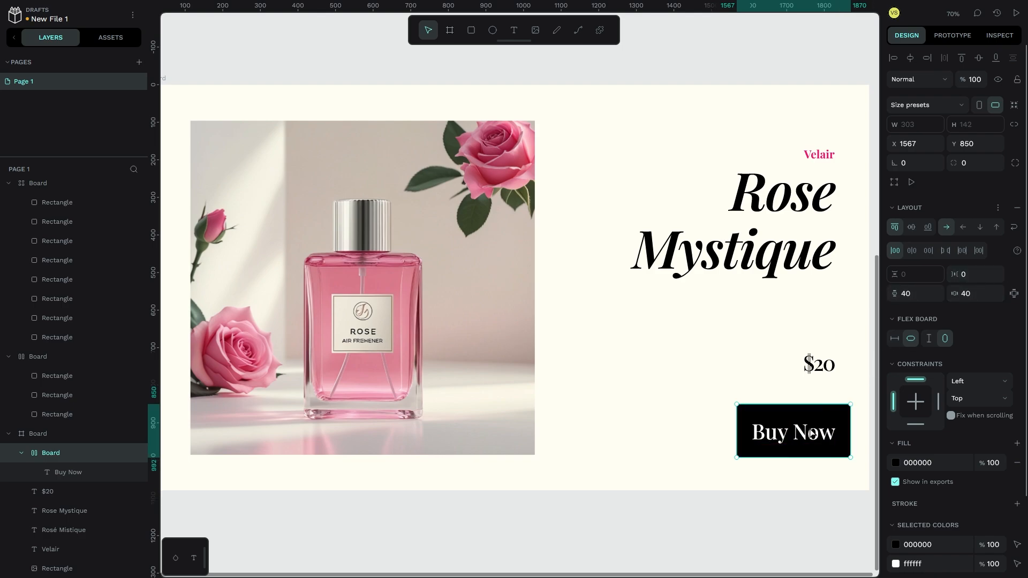
- Set the Buy Now text inside the button to the Outfit font, uppercase, at size 36
double_click(811, 434)
left_click(924, 330)
type("outfi")
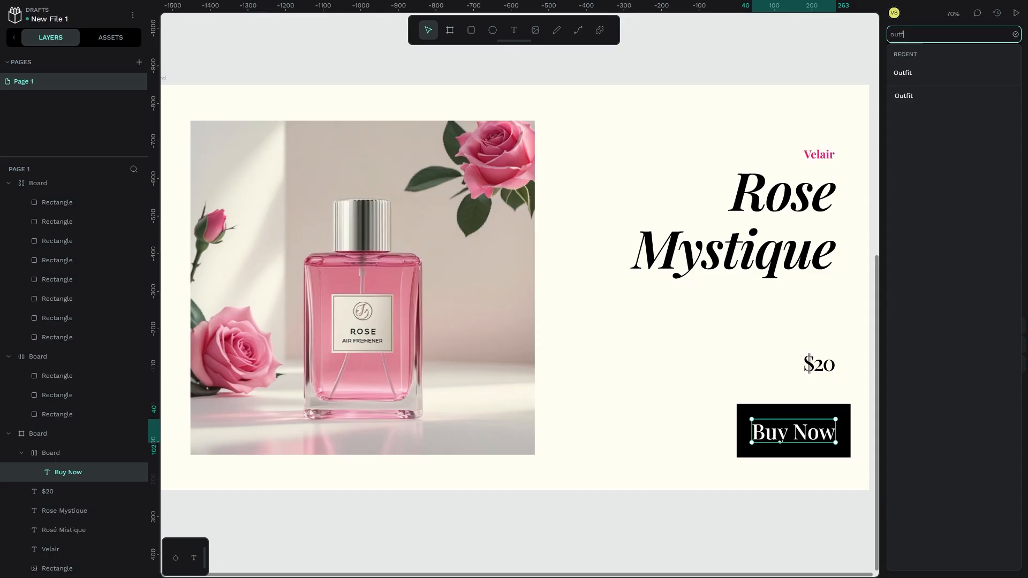
left_click(970, 80)
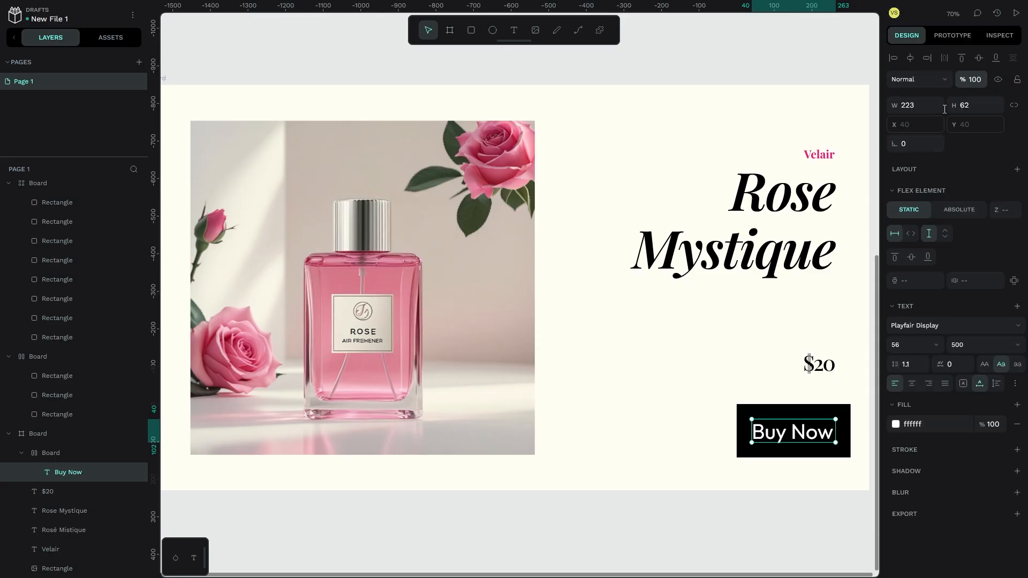
left_click(983, 364)
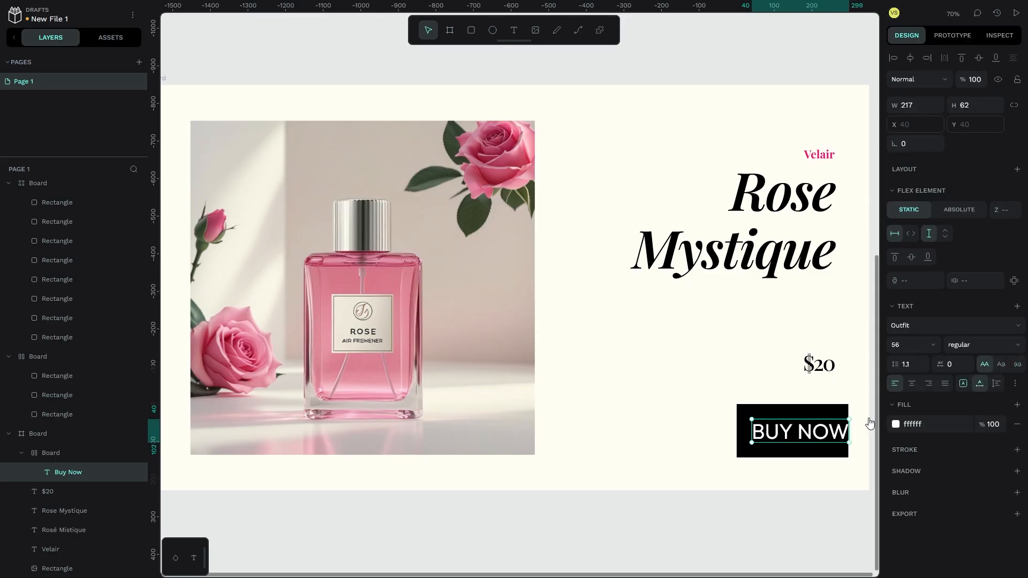
left_click(933, 346)
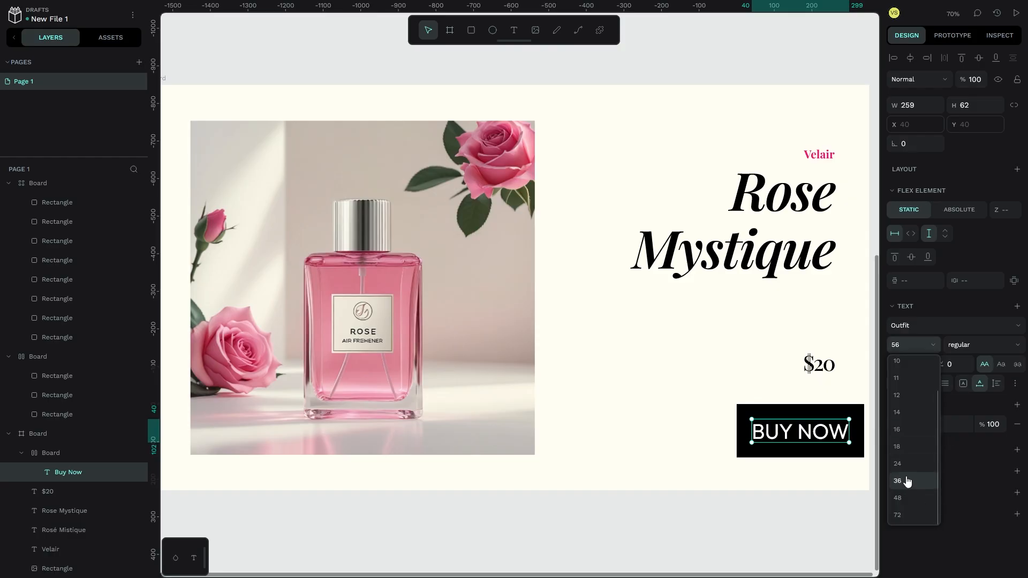
left_click(902, 480)
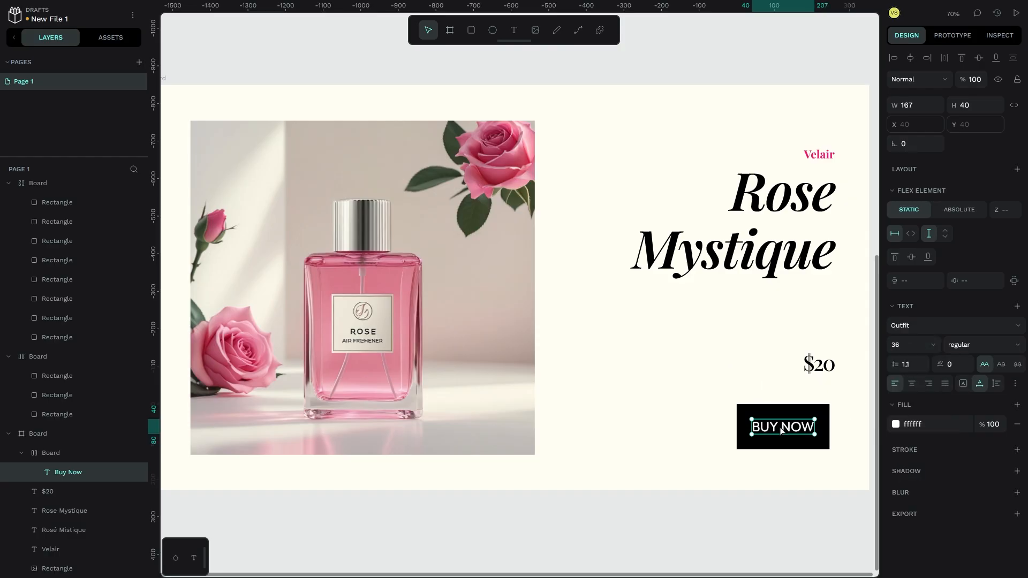
- Move the Buy Now board up to sit just beneath the $20 price
mouse_move(819, 417)
left_mouse_down()
mouse_move(817, 401)
mouse_move(805, 421)
left_mouse_up()
key("ctrl+z")
left_click(719, 422)
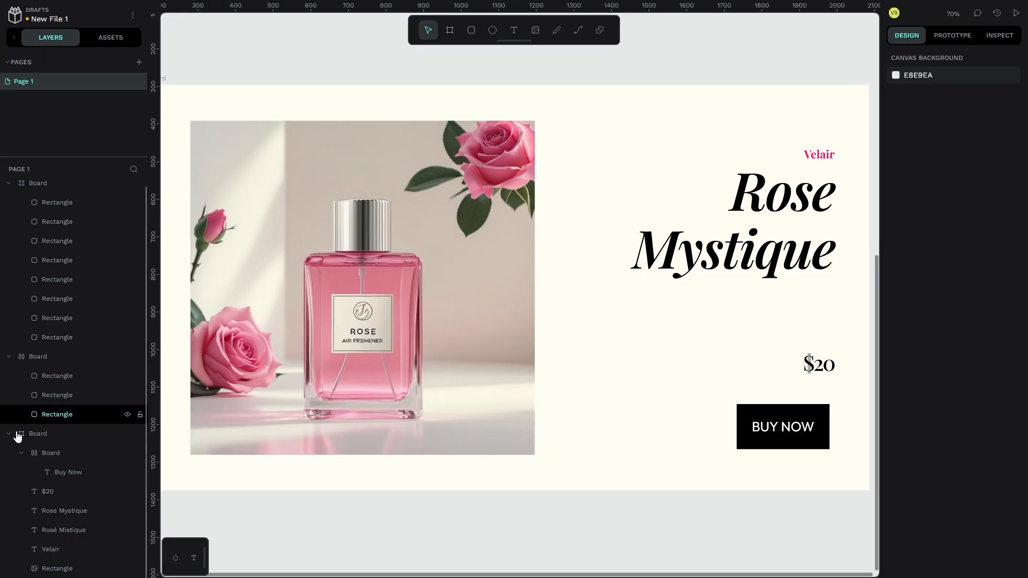
left_click(54, 453)
left_click_drag(768, 426, 794, 413)
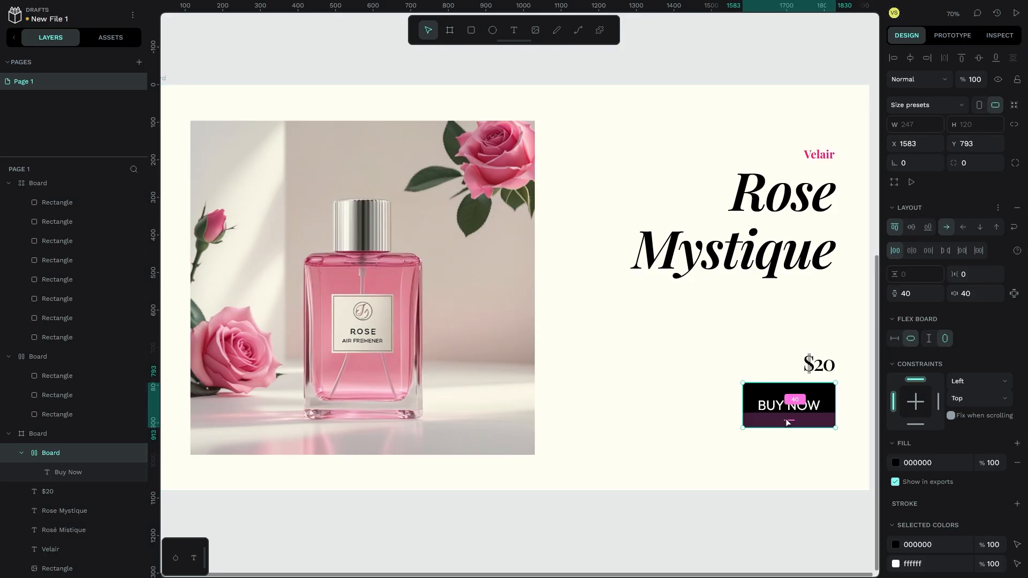
- Try a horizontal padding of 30 on the Buy Now board
left_click(977, 294)
double_click(977, 294)
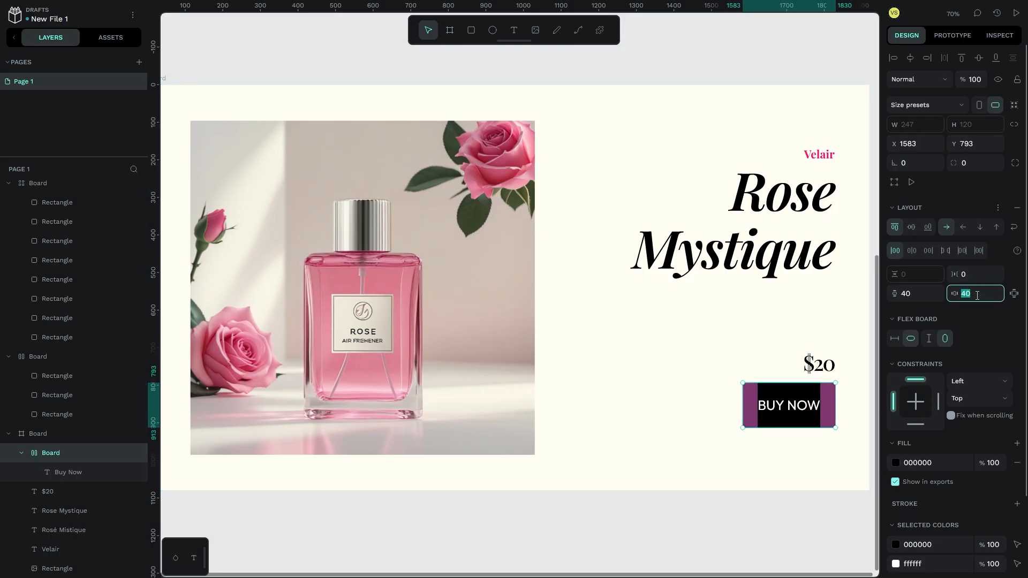
type("30")
key("Return")
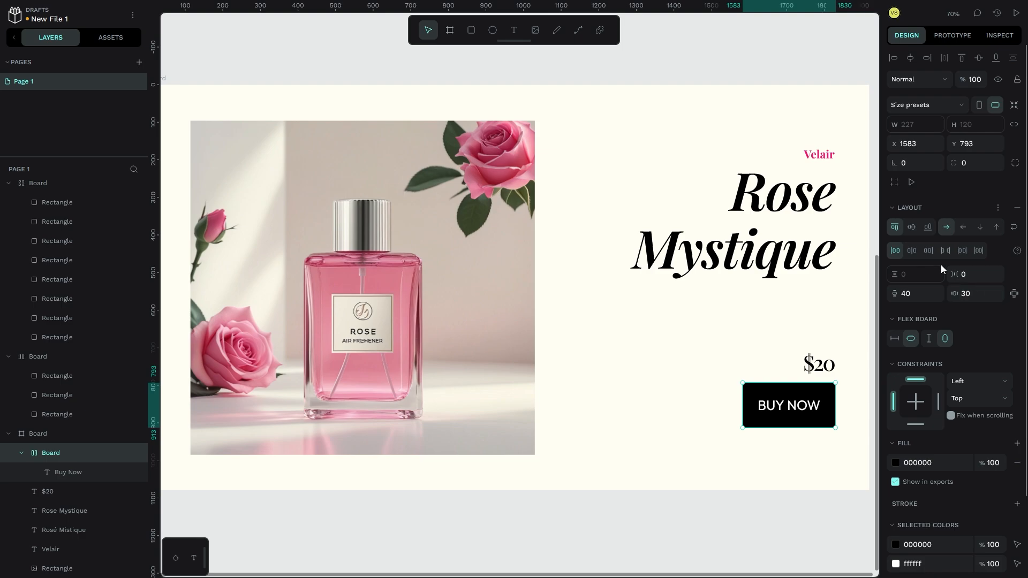
- Set the Buy Now board's vertical padding to 30 after trying 20
left_click(917, 293)
type("20")
key("Return")
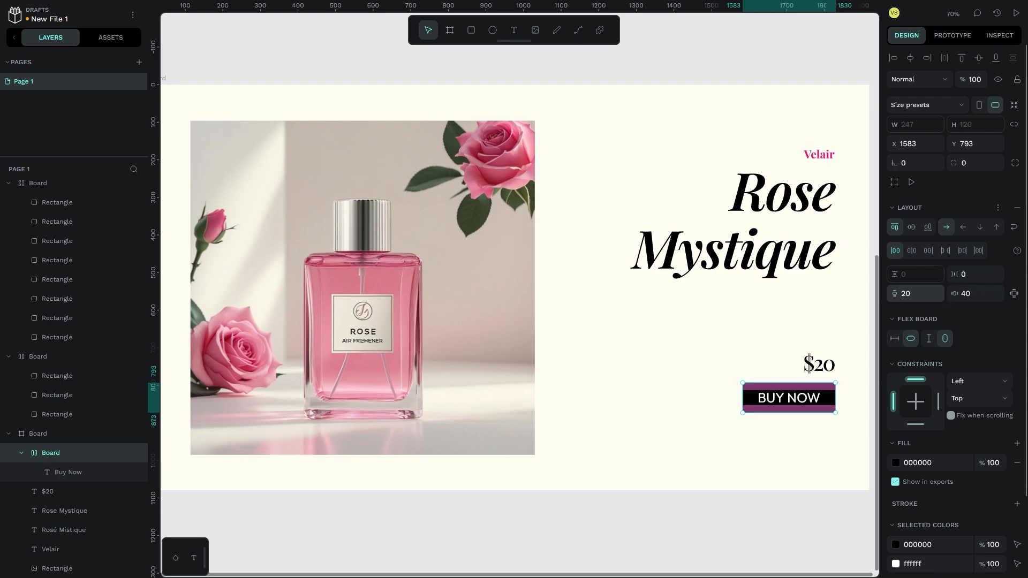
left_click(916, 293)
type("30")
key("Return")
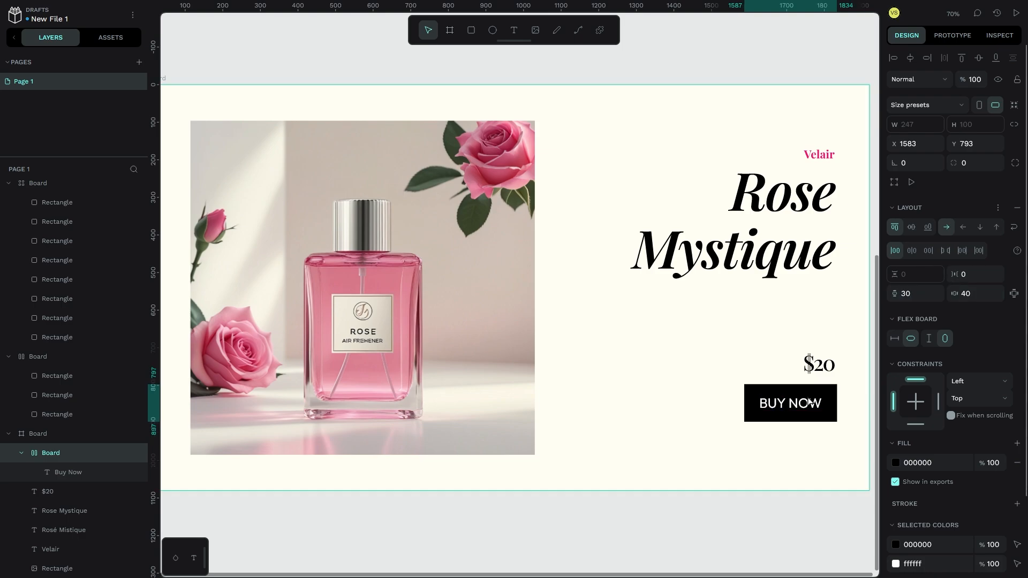
- Line up the Buy Now board's right edge with the $20 price at X 1582, Y 793, and clear the selection
left_click(804, 400)
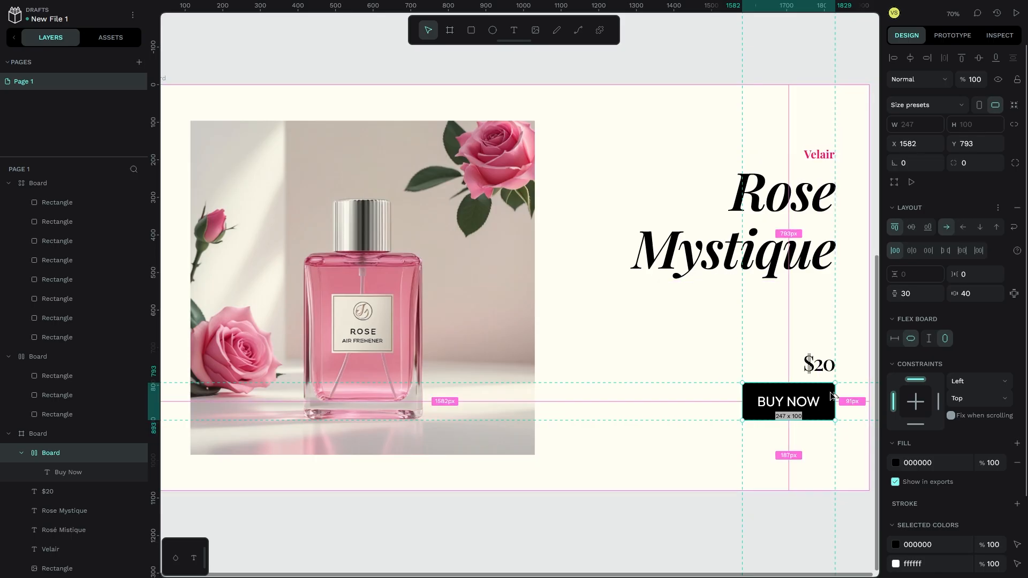
left_click(752, 482)
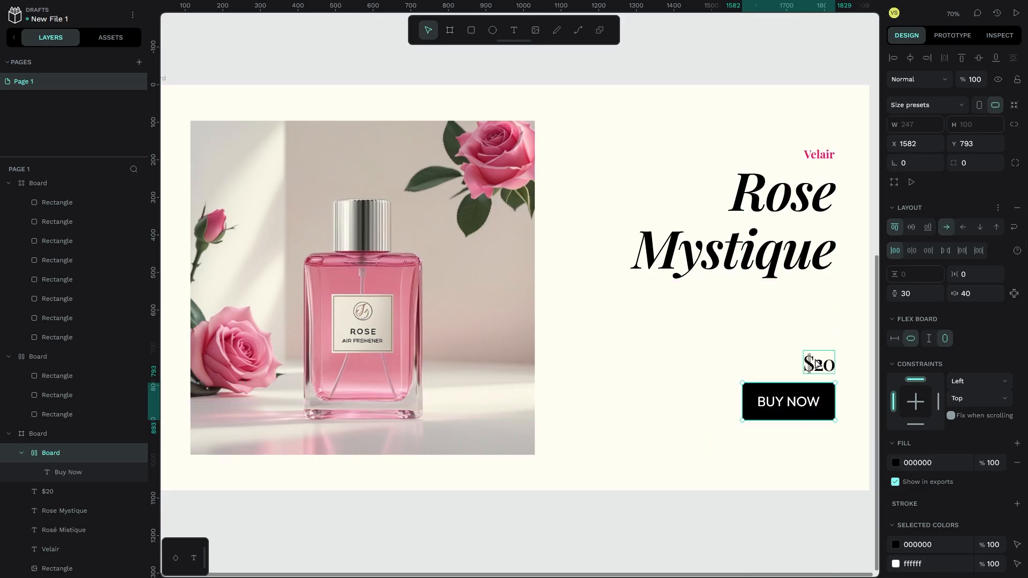
left_click(819, 365)
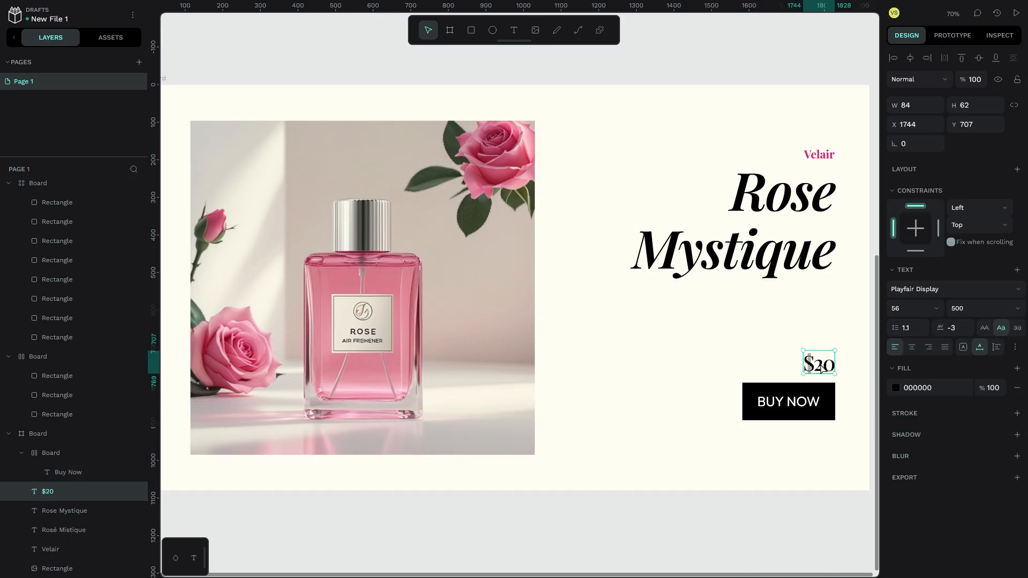
left_click(810, 278)
key("Escape")
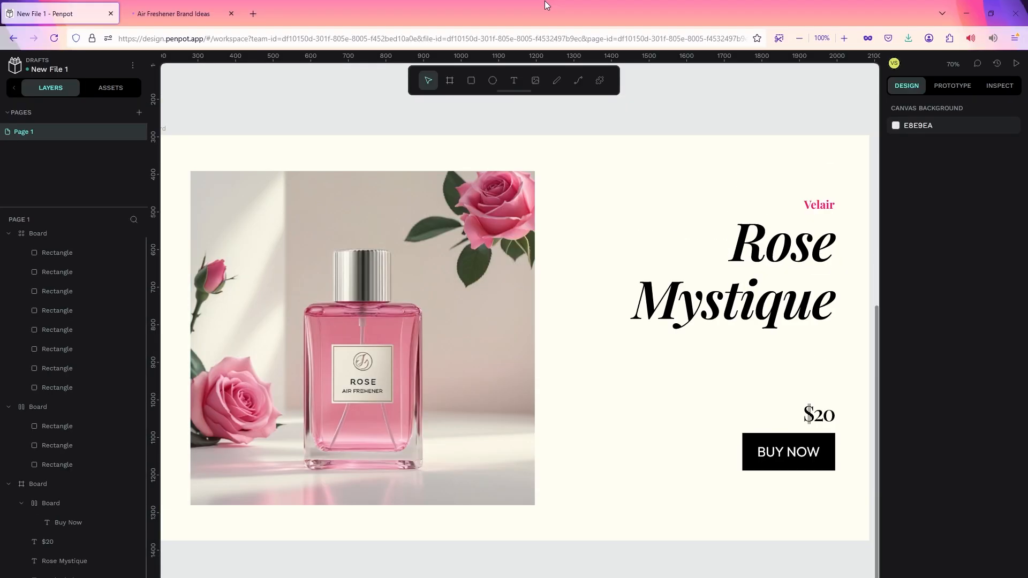
- Add a text box below the title, paste the product description beginning "Immerse your space in the", and widen the box to about 643
left_click(514, 80)
left_click_drag(587, 307, 597, 326)
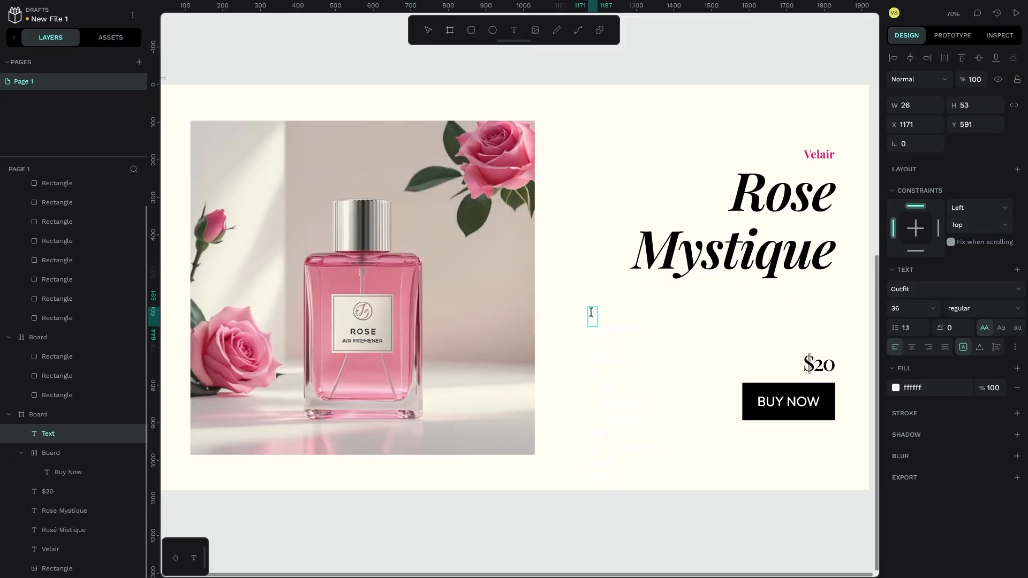
key("ctrl+v")
key("Escape")
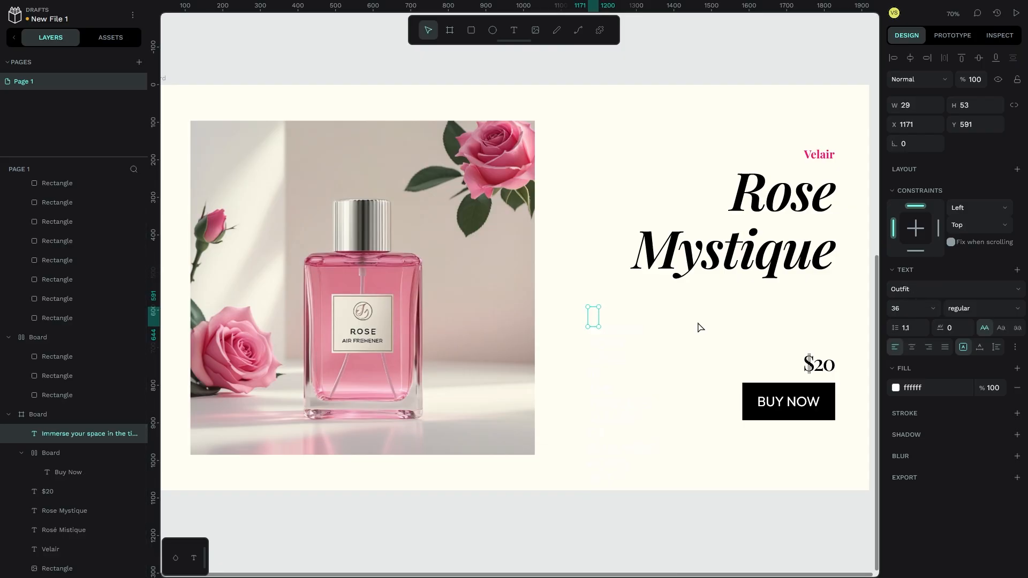
double_click(649, 316)
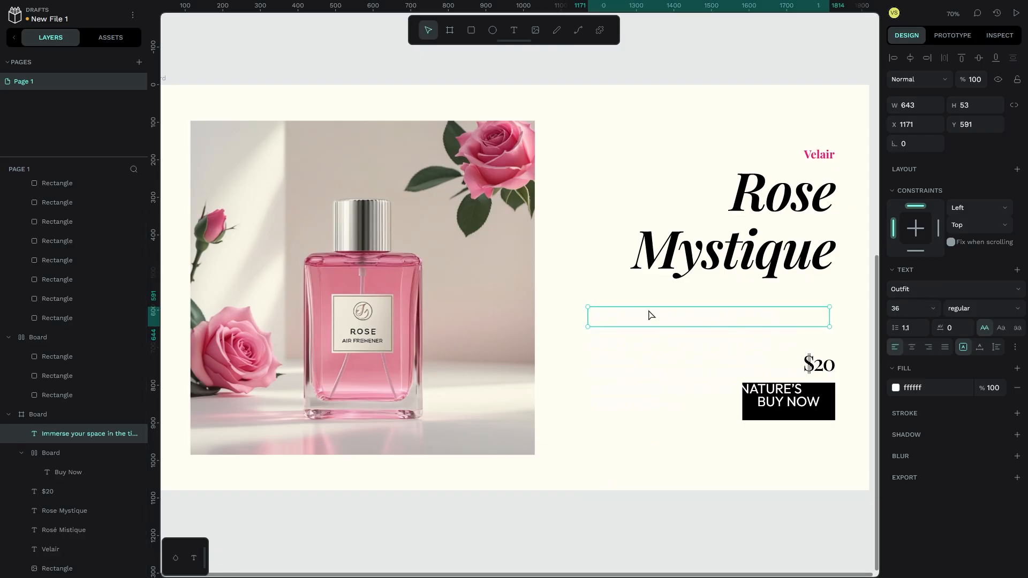
- Colour the product description text black, #000000
left_click(897, 389)
left_click(799, 385)
left_click_drag(693, 456, 692, 451)
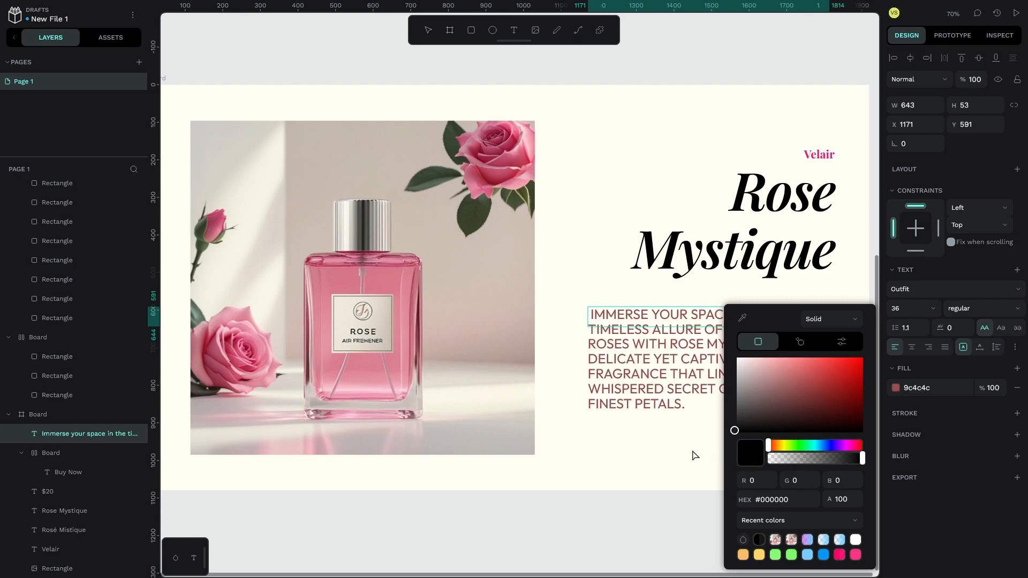
key("Escape")
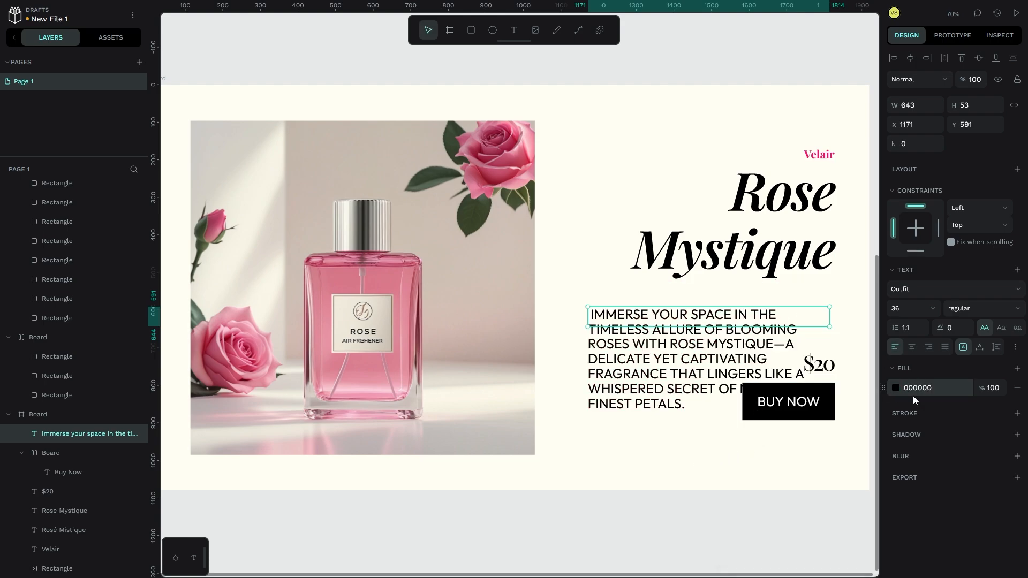
- Capitalise each word of the product description, right-align it, and set its font size to 24 after trying smaller sizes
left_click(934, 315)
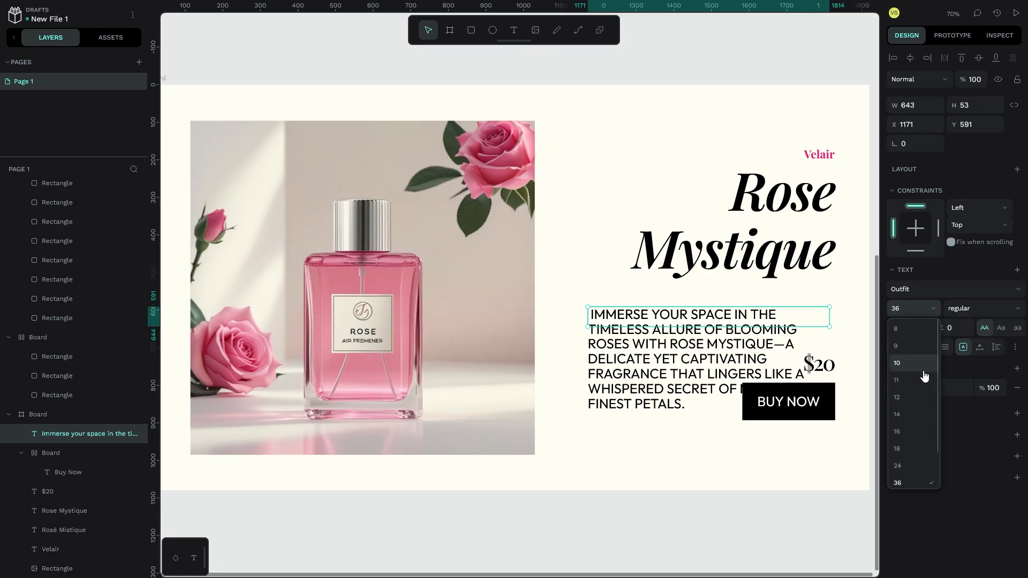
left_click(923, 372)
left_click(1000, 328)
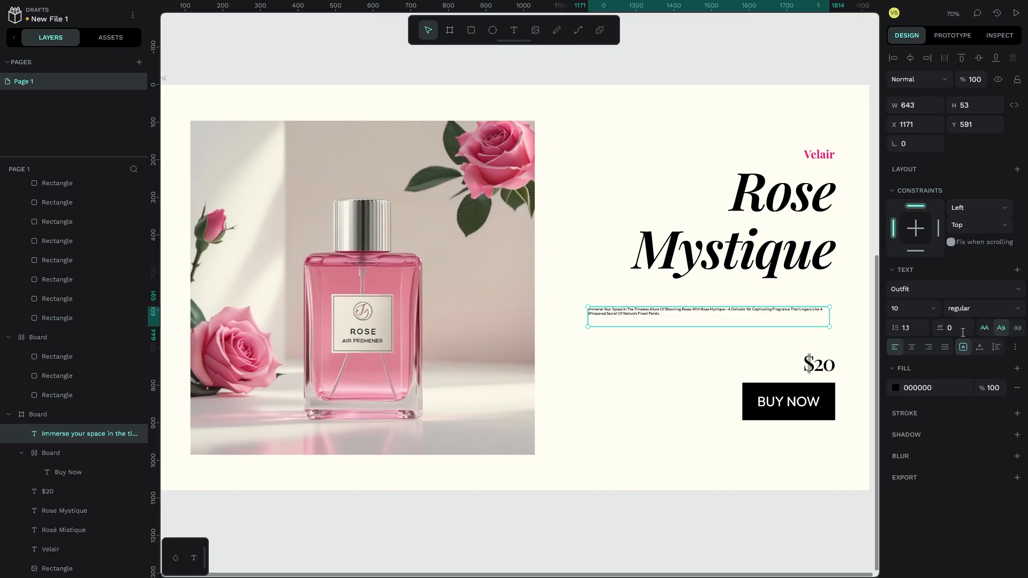
left_click(928, 347)
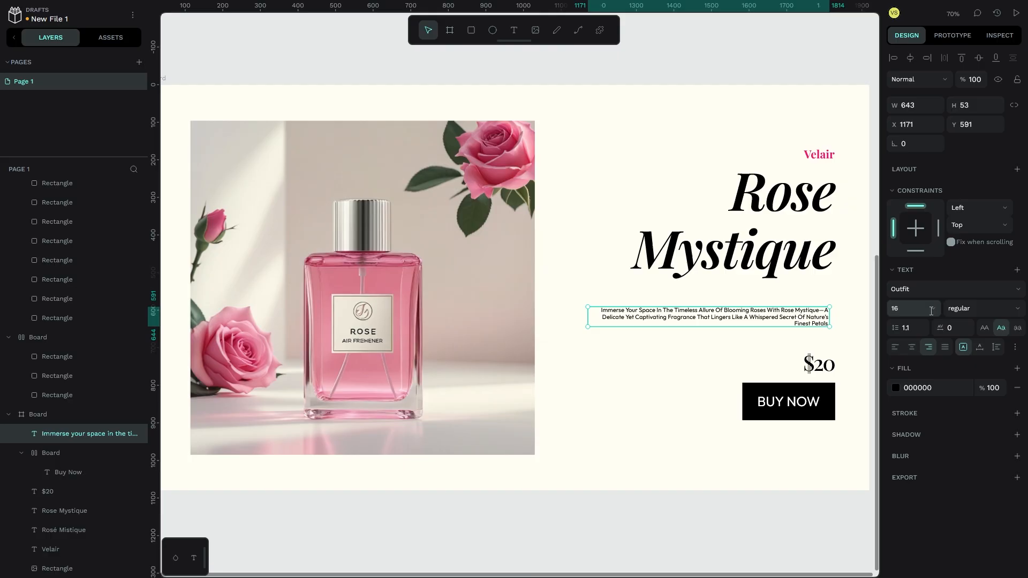
left_click(930, 310)
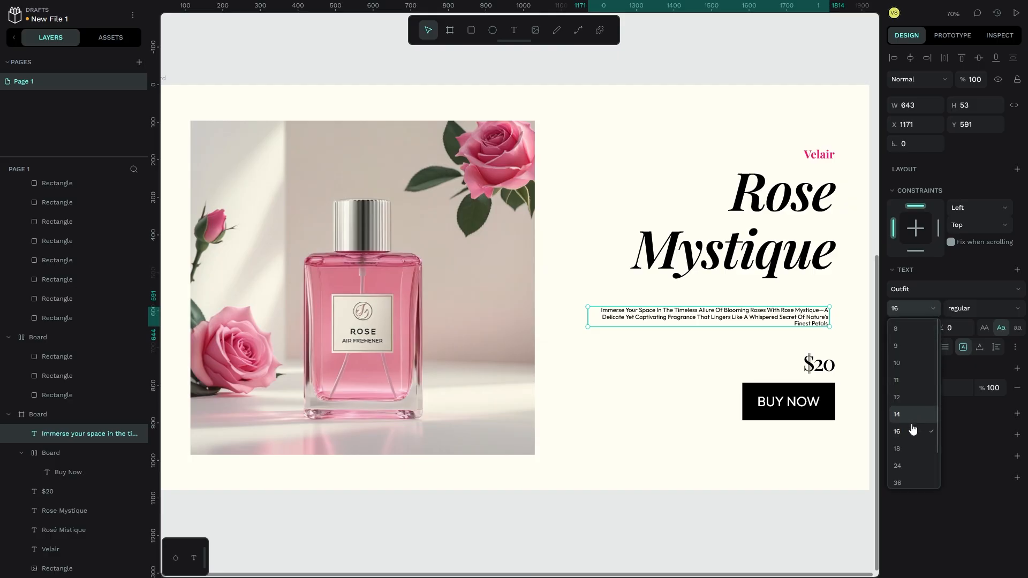
left_click(910, 456)
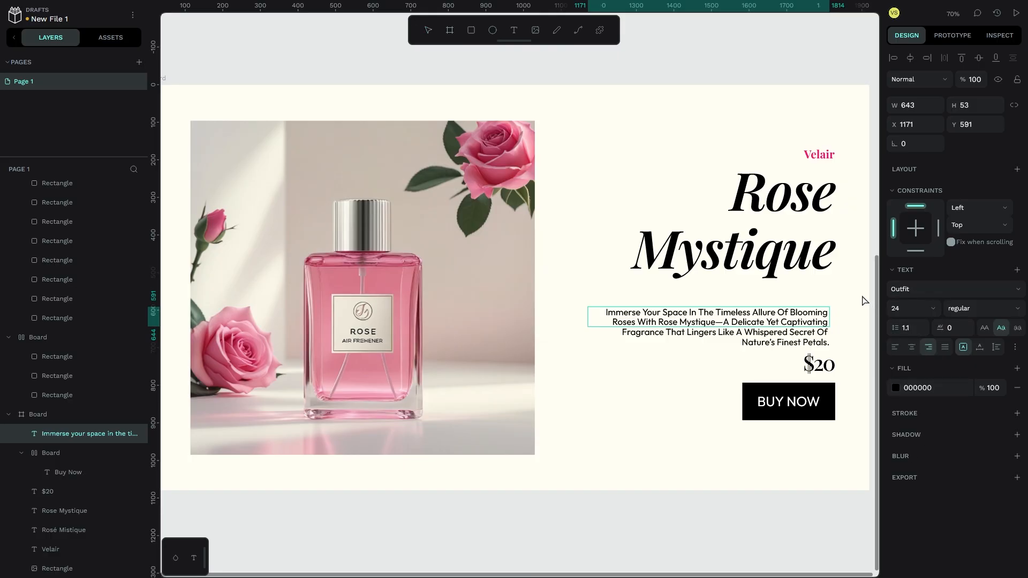
- Reduce the whole product description's font size to 20
left_click(901, 309)
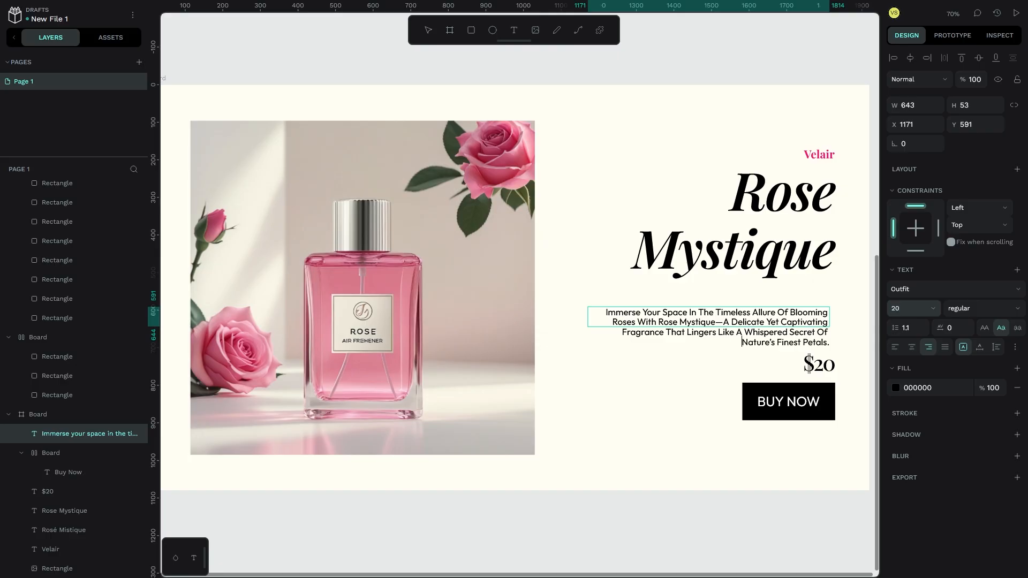
double_click(640, 312)
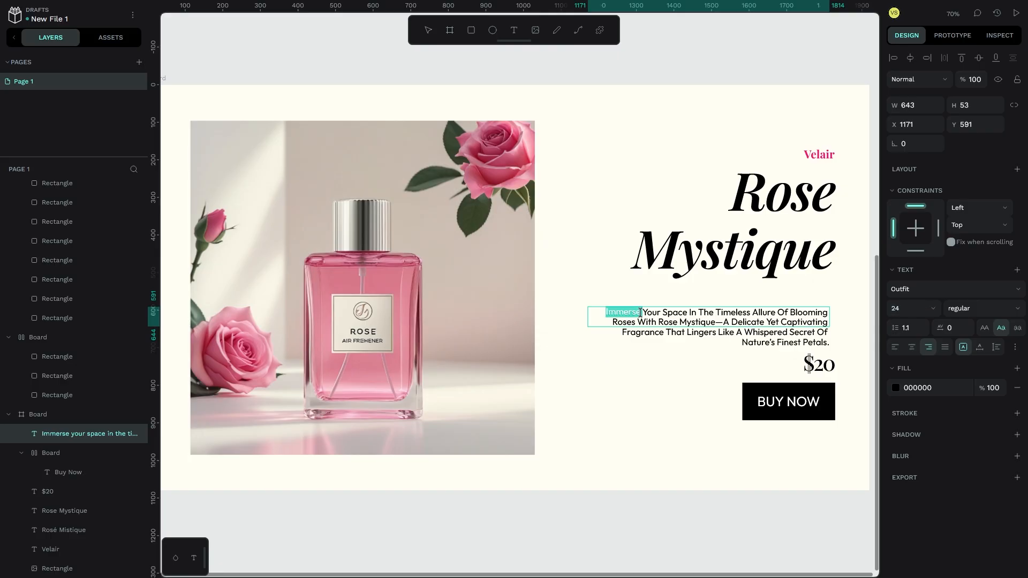
left_click(910, 308)
type("20")
key("Return")
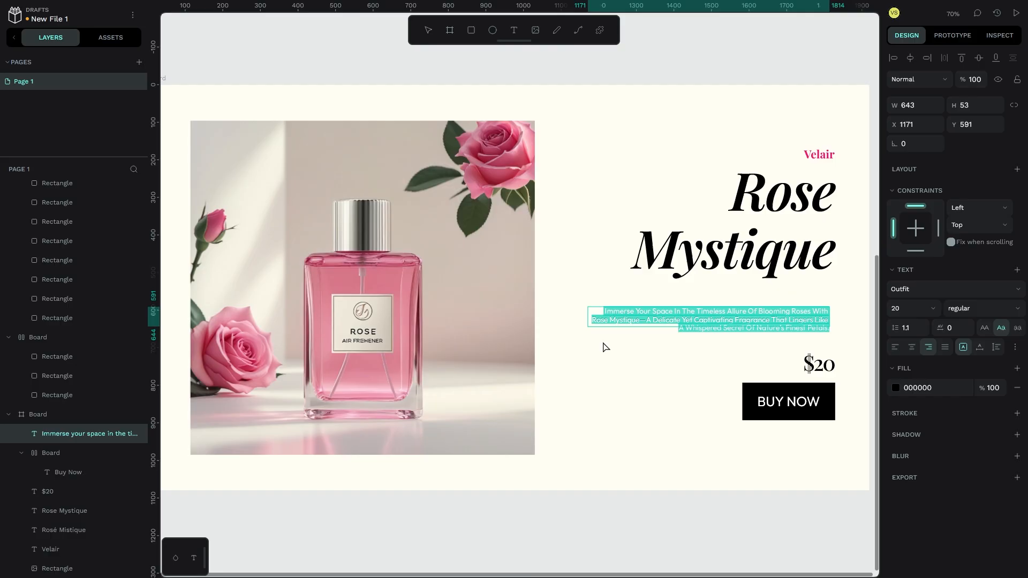
left_click(603, 343)
left_click(585, 316)
left_click(756, 323)
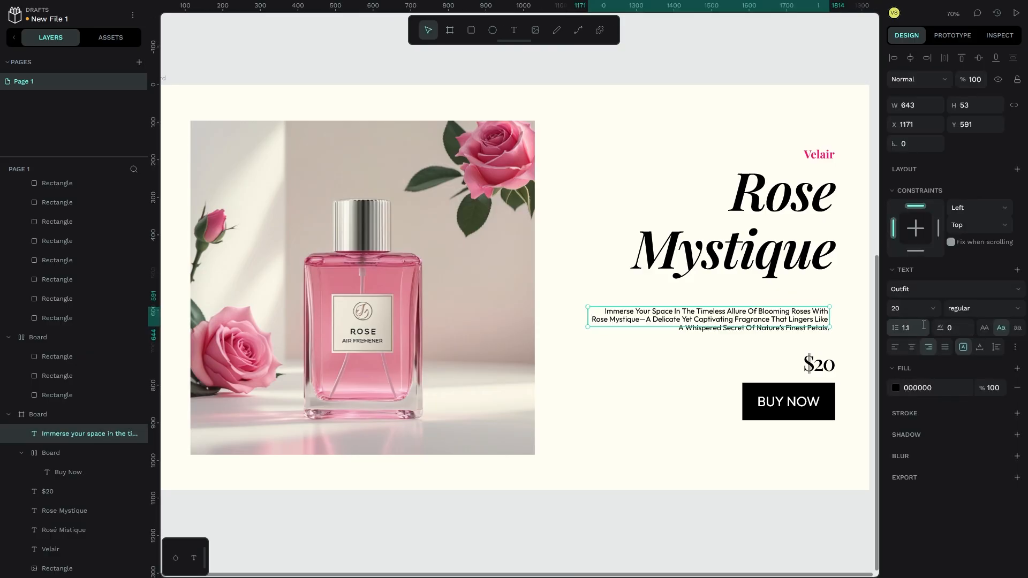
- Set the description's line height to 1.2 after trying 1.5 and 1.3, and move it directly under the title at X 1185, Y 523
left_click(922, 327)
type("1")
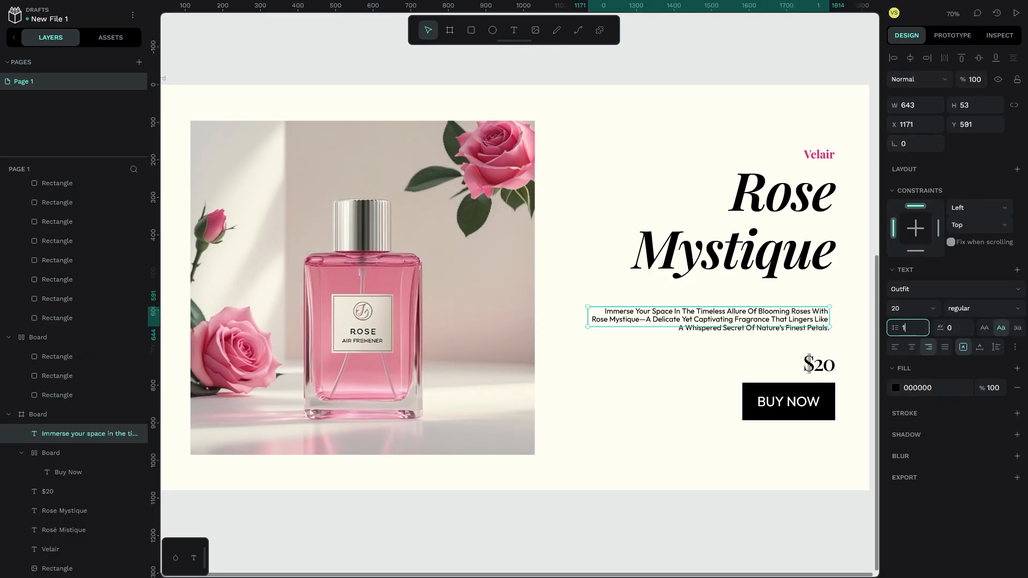
type(".5")
key("Return")
left_click(889, 332)
type("1.3")
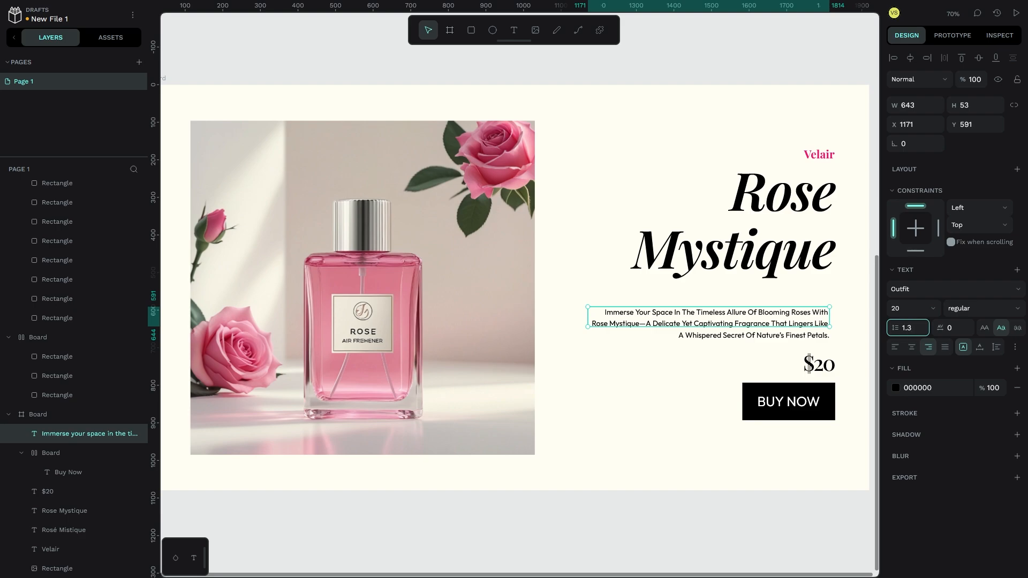
key("Return")
left_click(912, 323)
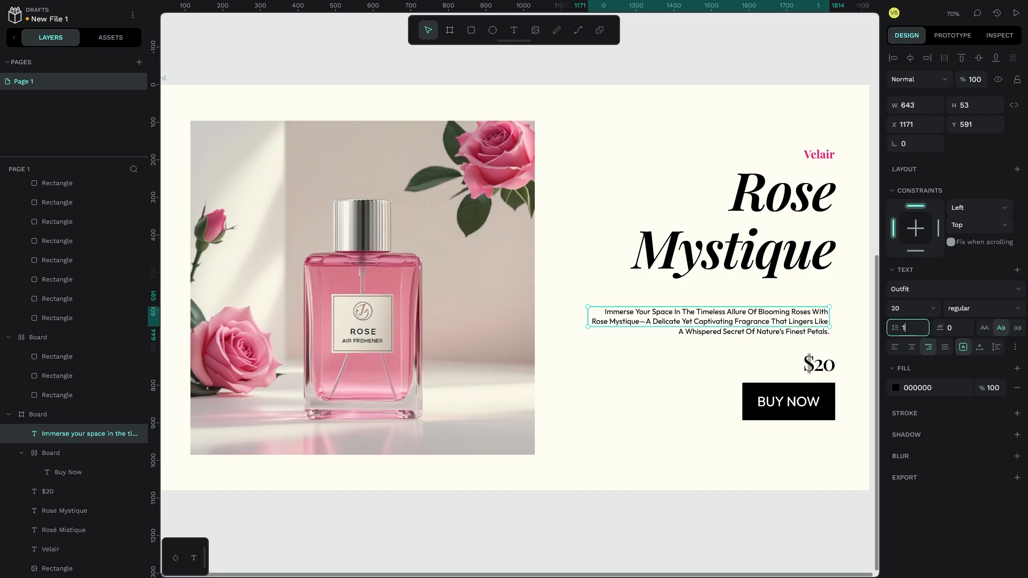
type("1.2")
key("Return")
left_click_drag(652, 327, 769, 300)
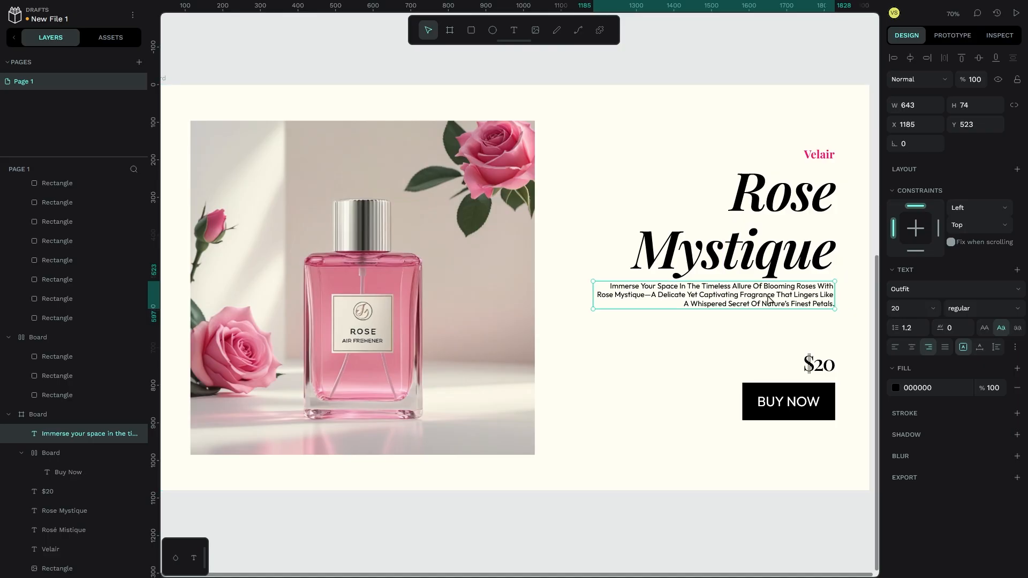
- Cut the opening phrase up to "Rose Mystique—" from the product description, keeping the text from "A Delicate Yet Captivating Fragrance" onward
double_click(754, 296)
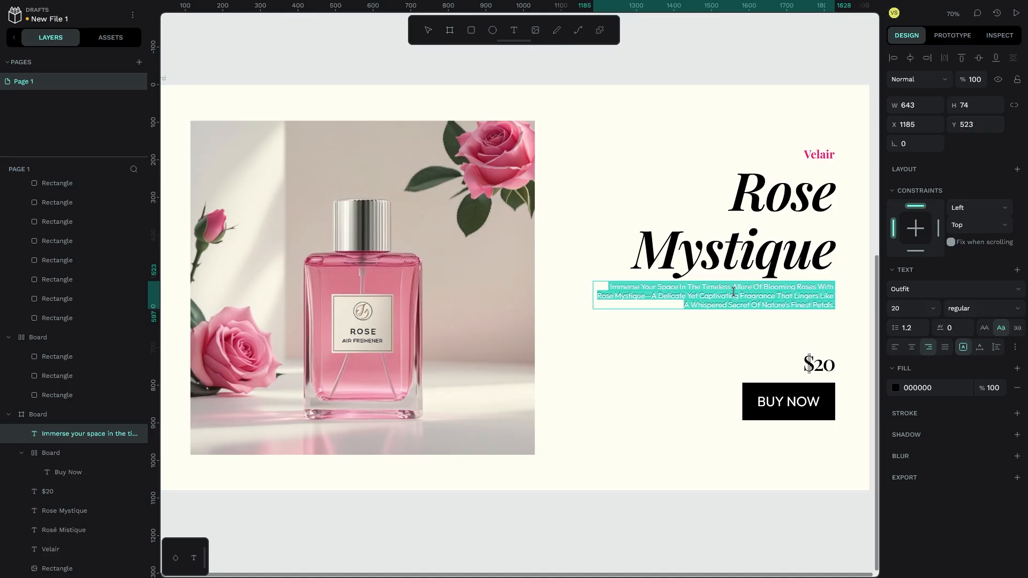
left_click(703, 303)
left_click_drag(650, 295, 834, 304)
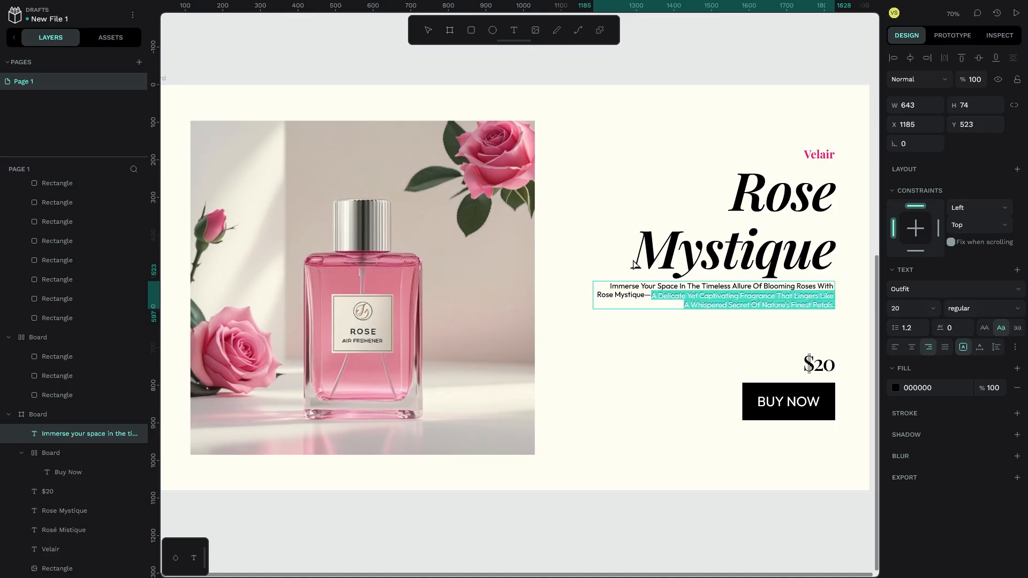
left_click(638, 293)
left_click_drag(630, 294, 587, 287)
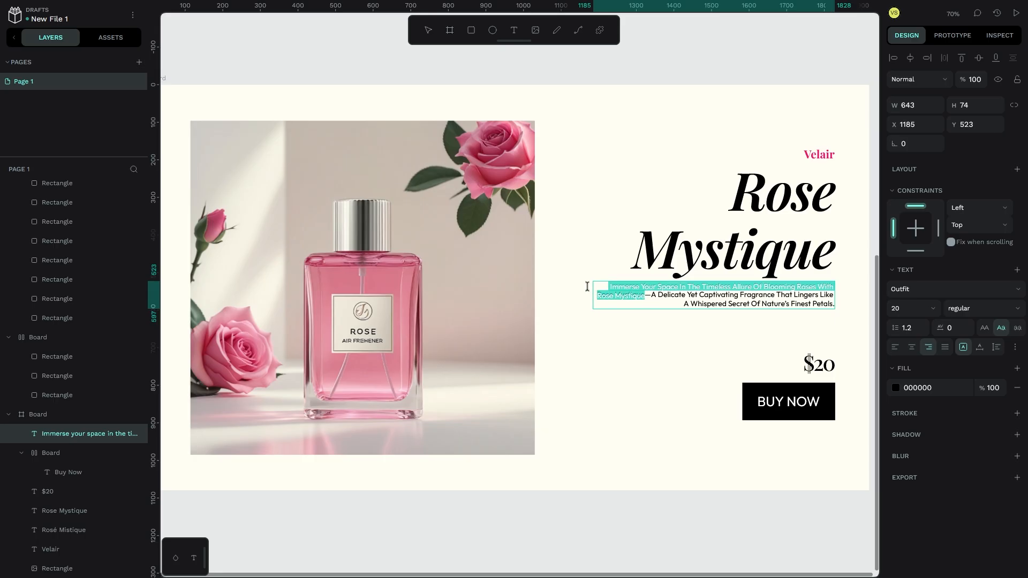
key("BackSpace")
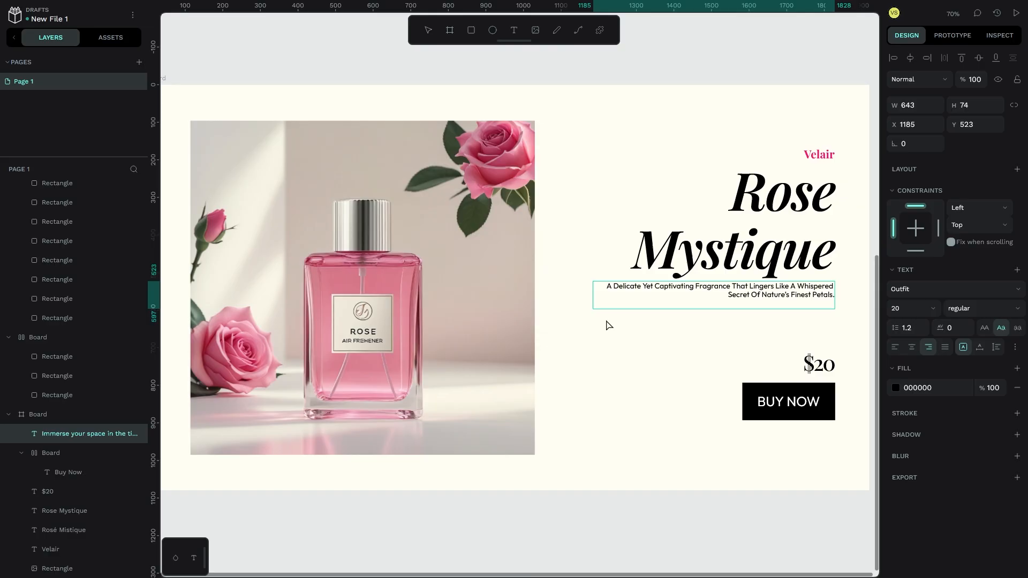
key("Escape")
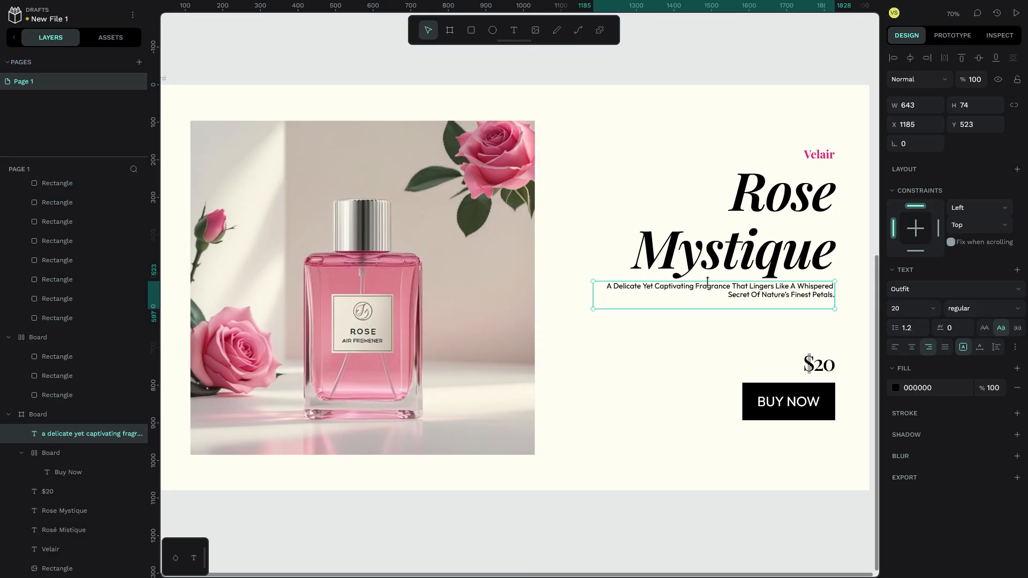
left_click(666, 345)
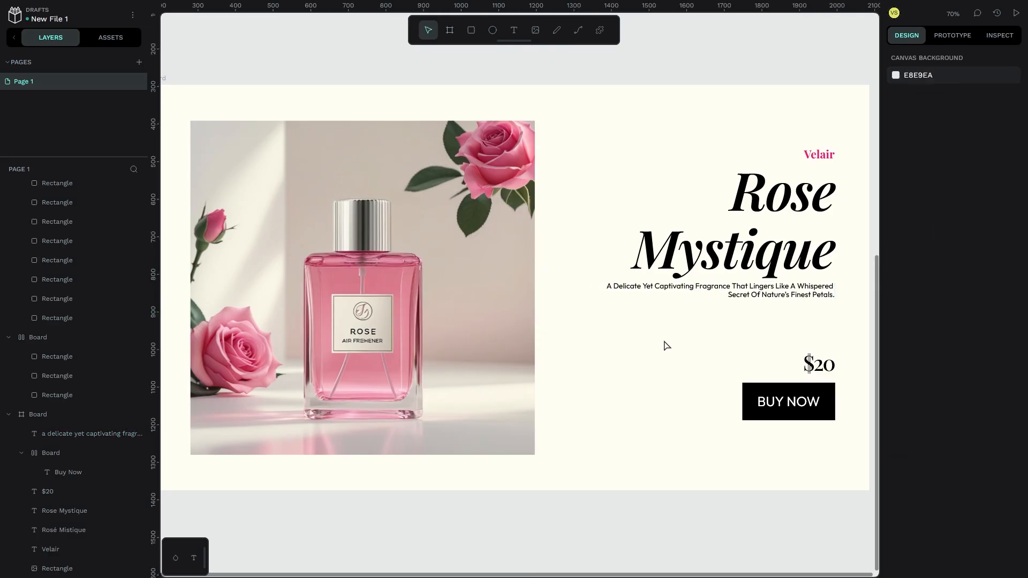
- Fit the shortened description's box to its text and narrow it to 571 wide at X 1257, Y 523, wrapping onto two lines
left_click(749, 293)
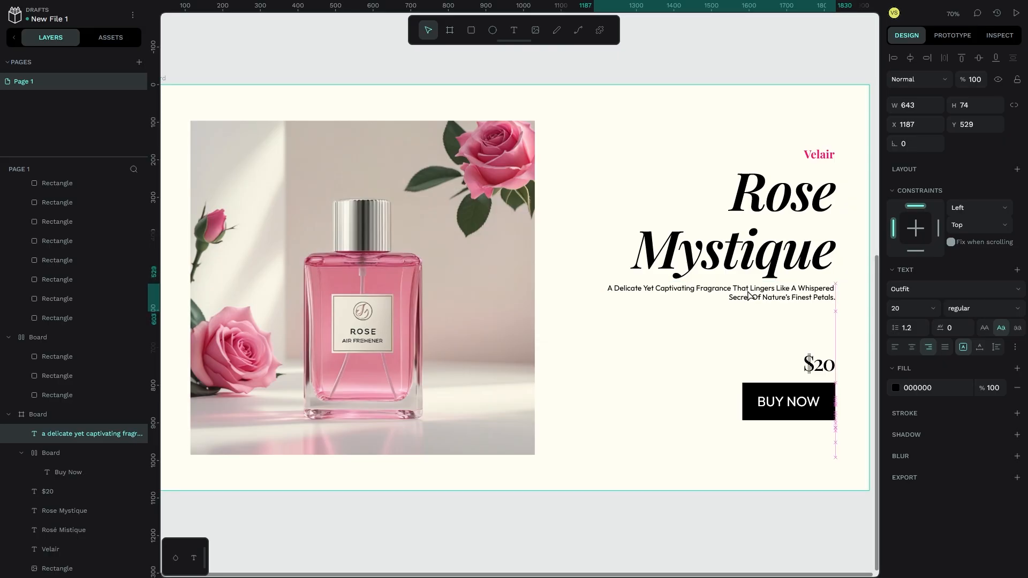
left_click(980, 347)
left_click_drag(807, 294, 732, 287)
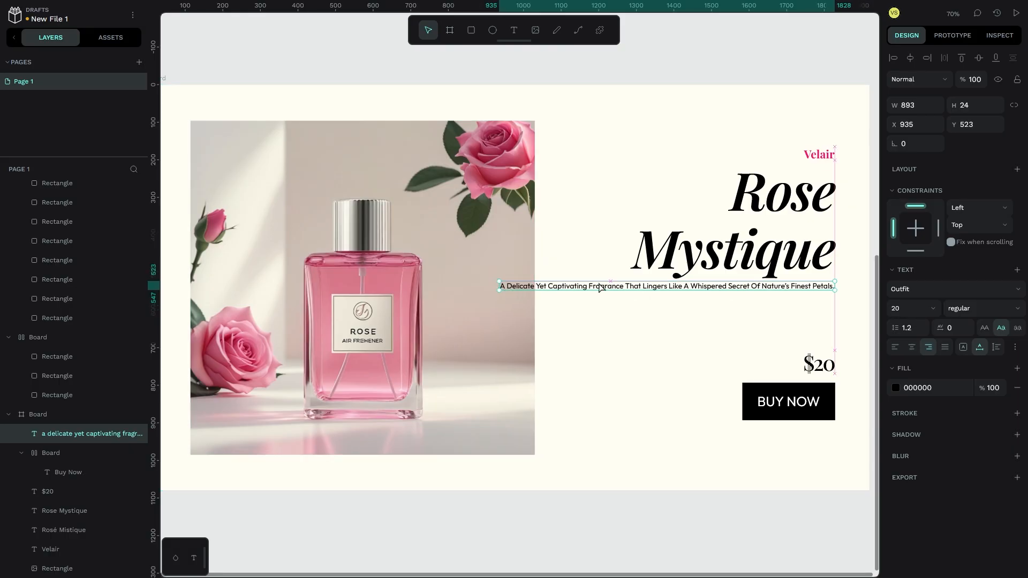
left_click_drag(500, 288, 622, 280)
- Paste the cut phrase as a separate caption, 329 by 93, overlapping the picture's lower-right corner at X 874, Y 921
left_click(688, 112)
key("ctrl+v")
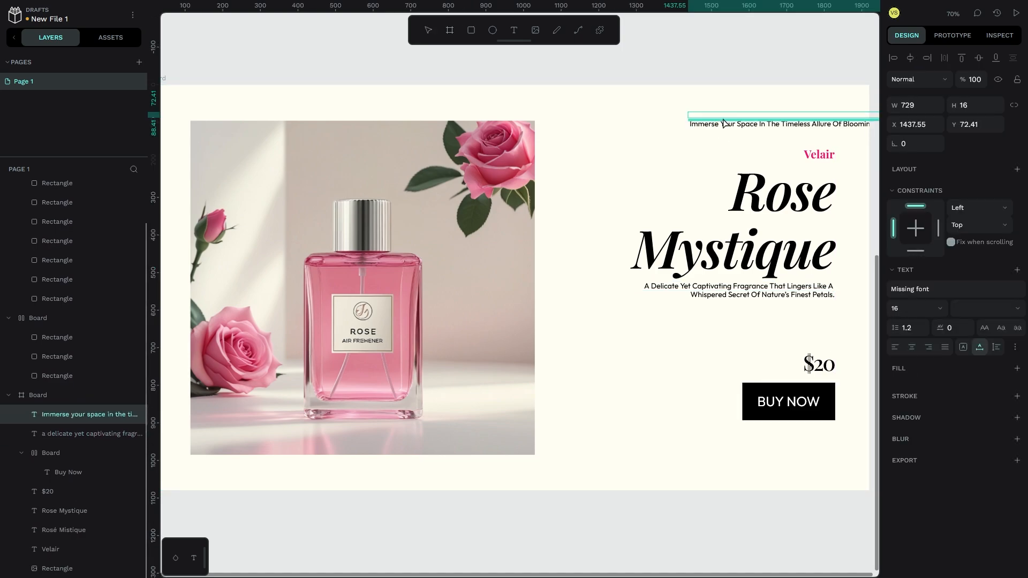
left_click_drag(722, 133, 494, 458)
mouse_move(594, 442)
left_mouse_down()
mouse_move(581, 437)
mouse_move(599, 439)
left_mouse_up()
- Set the pasted caption's font to Playfair Display with the 600 (italic) style
left_click(912, 296)
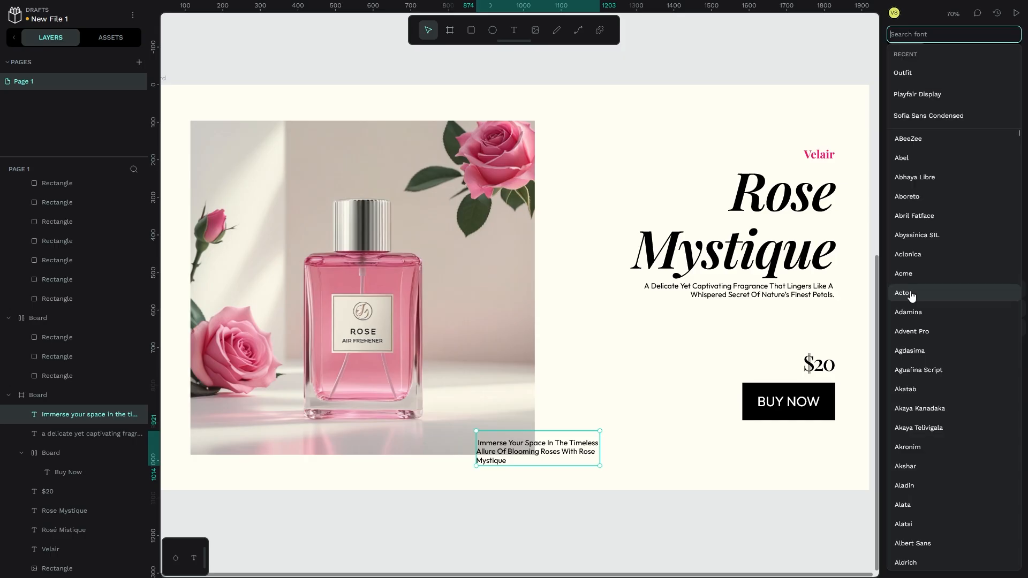
type("playfa")
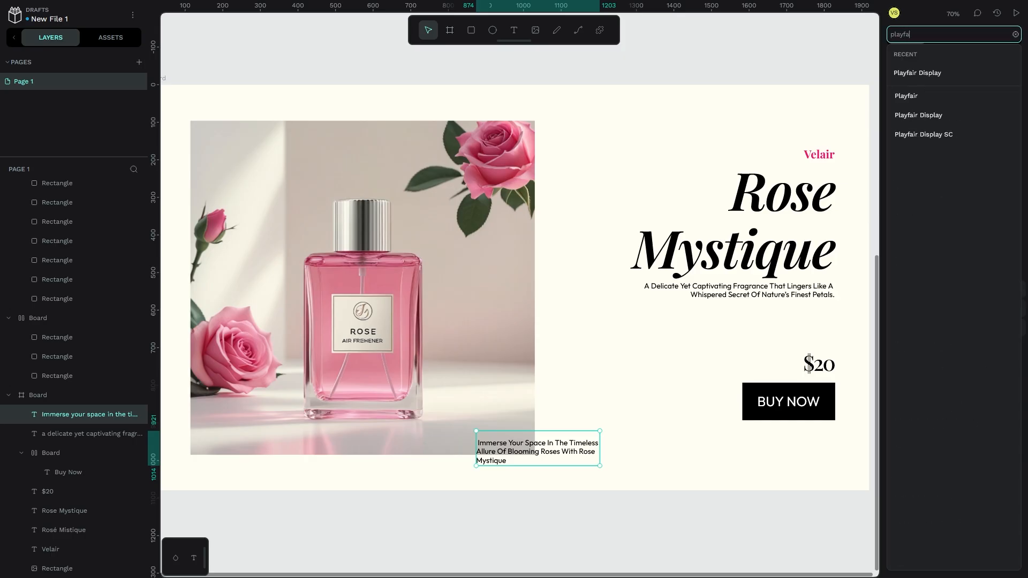
left_click(950, 117)
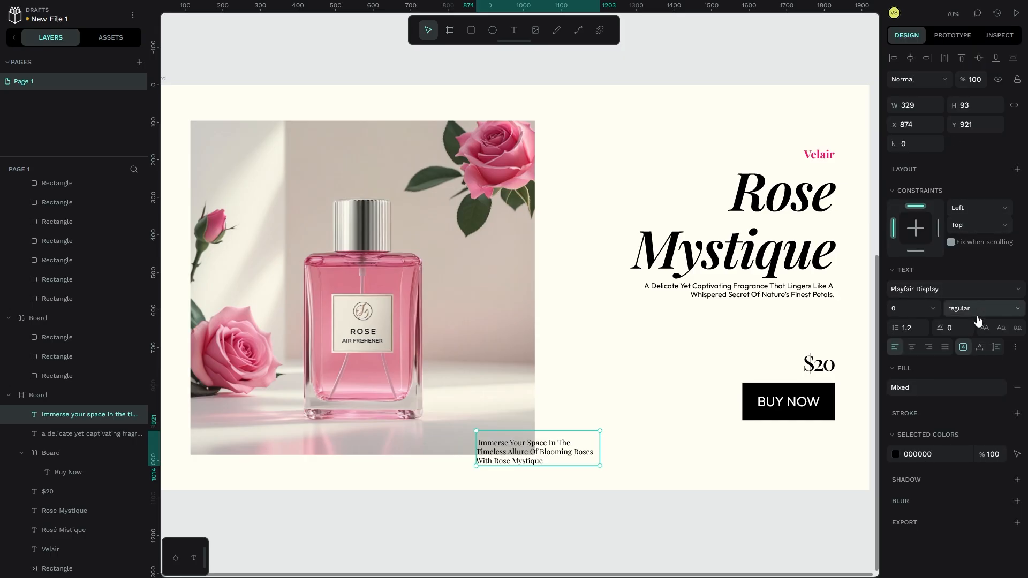
left_click(987, 294)
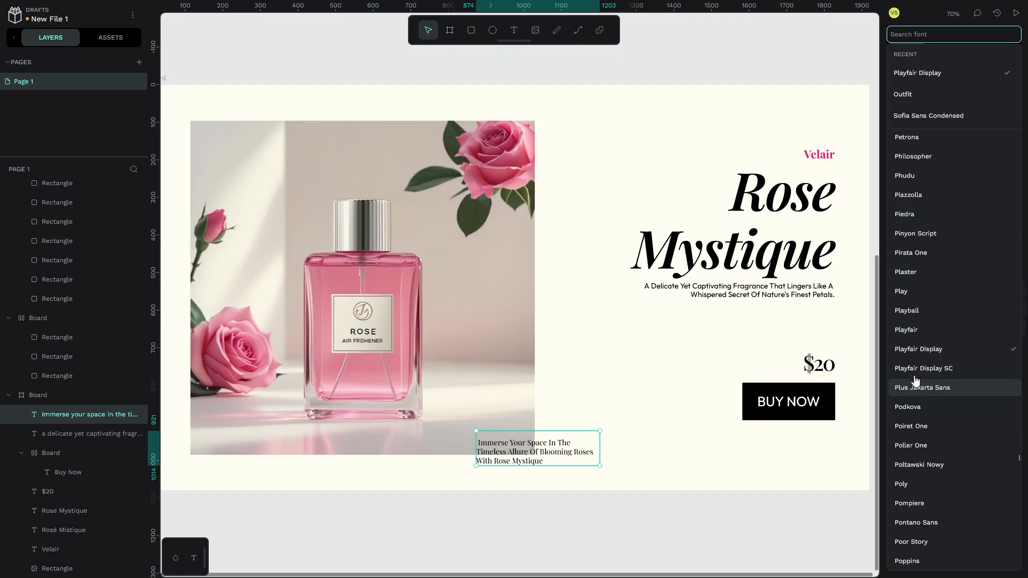
left_click(924, 352)
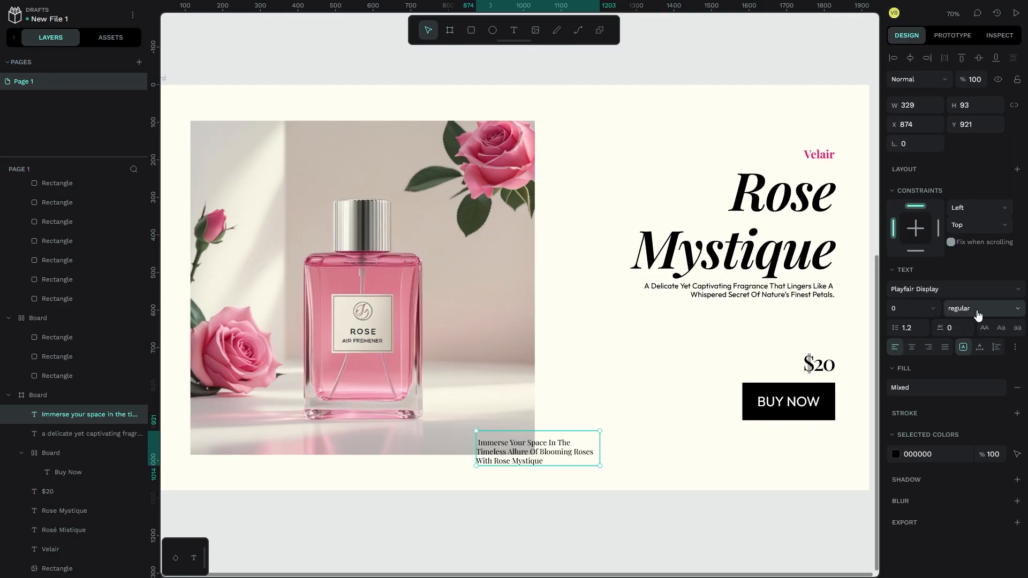
left_click(979, 313)
left_click(970, 431)
left_click(982, 309)
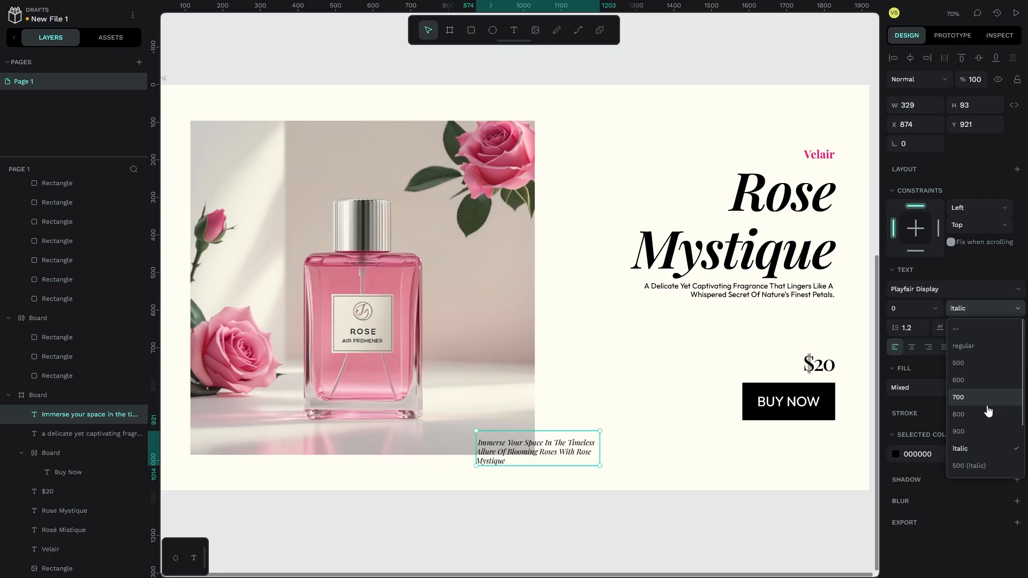
left_click(986, 423)
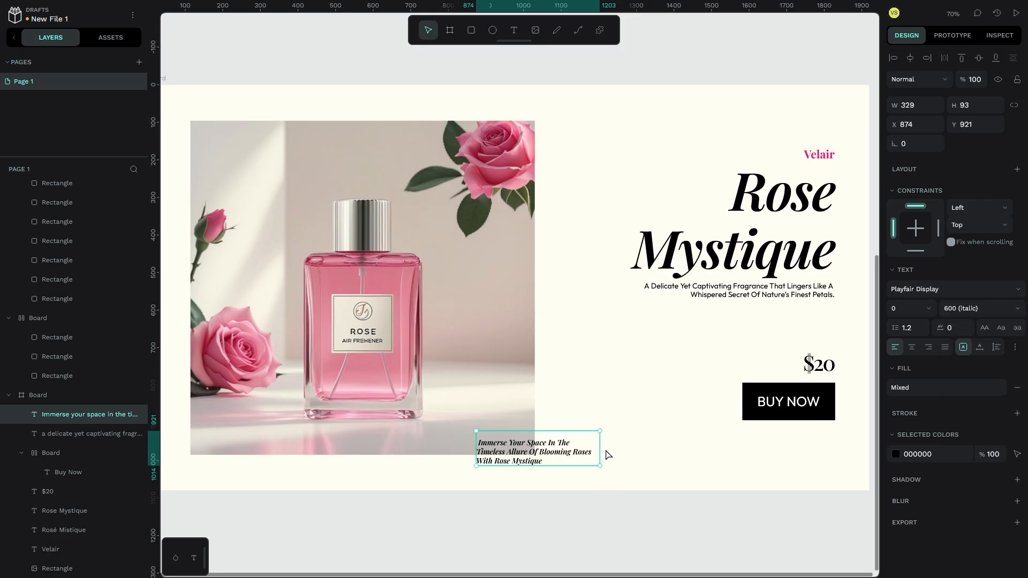
- Change the caption's style to 500 (italic) and, after trying a wider box, resize it to 324 wide at X 878, Y 924
left_click_drag(564, 458, 553, 466)
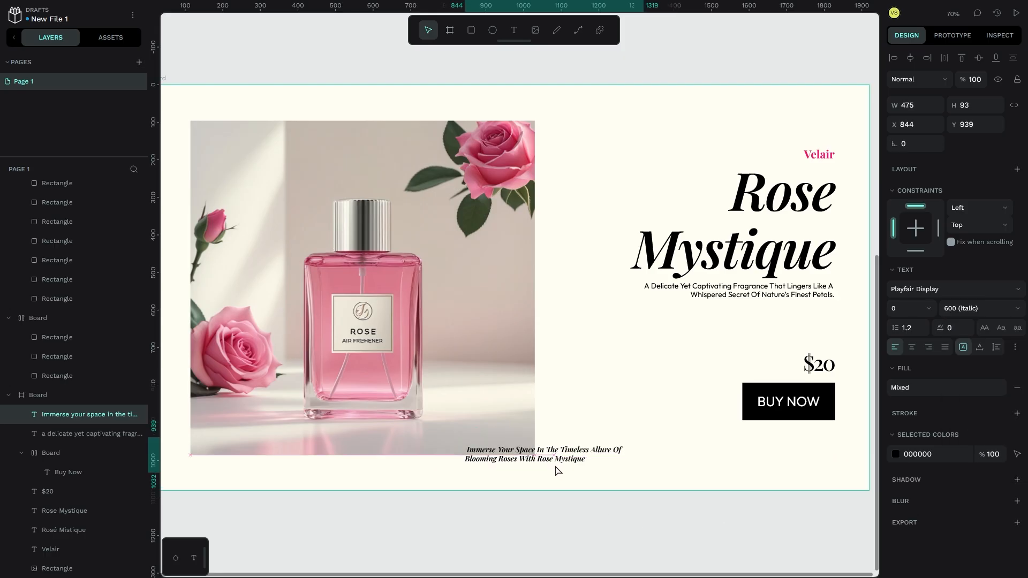
left_click(565, 398)
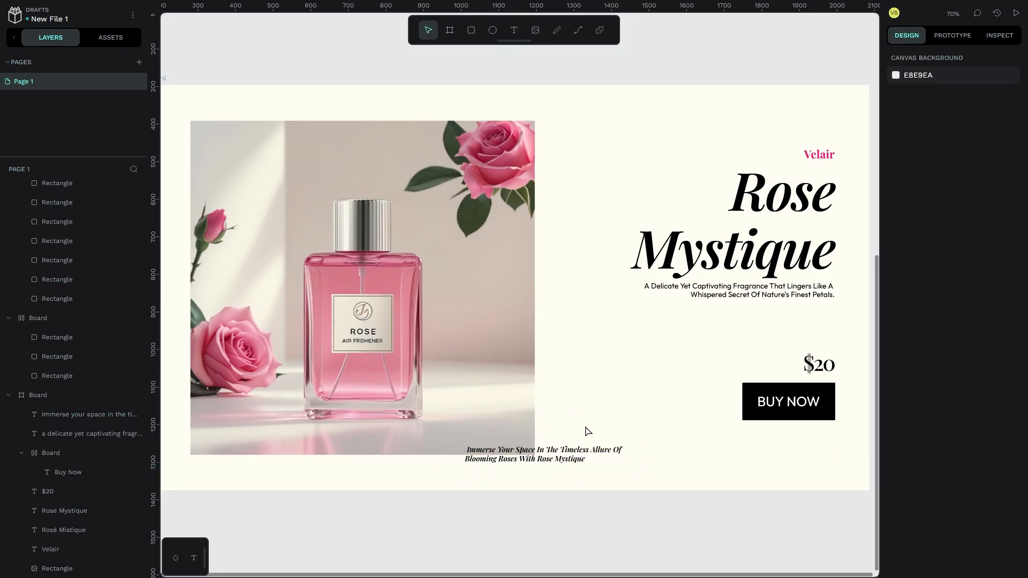
left_click(637, 448)
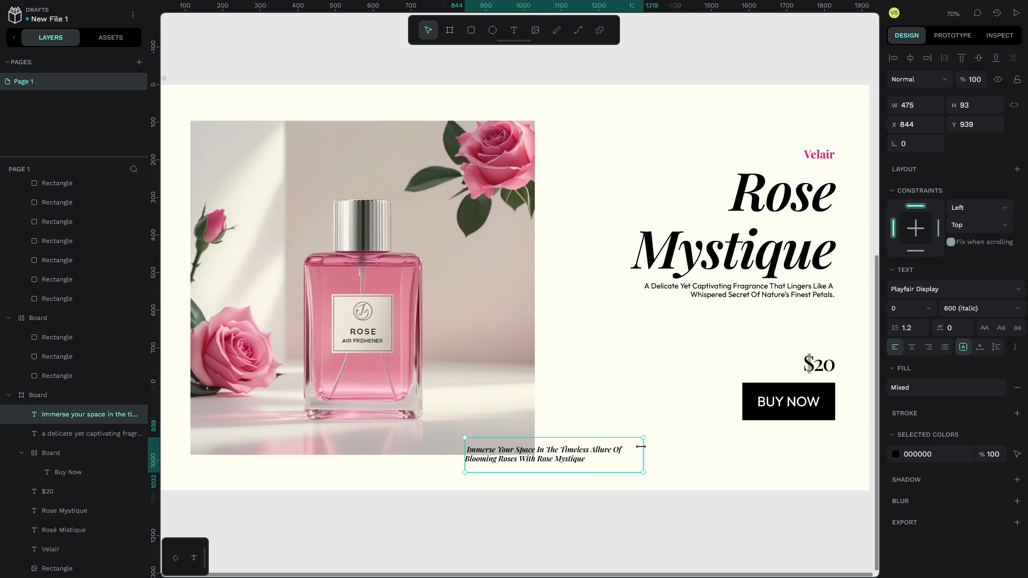
left_click(1012, 309)
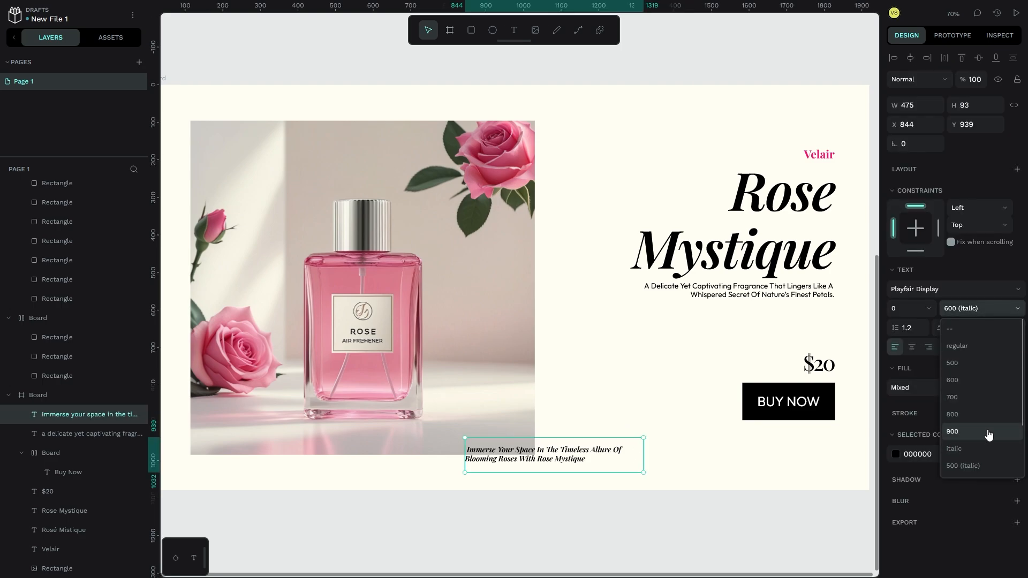
left_click(975, 461)
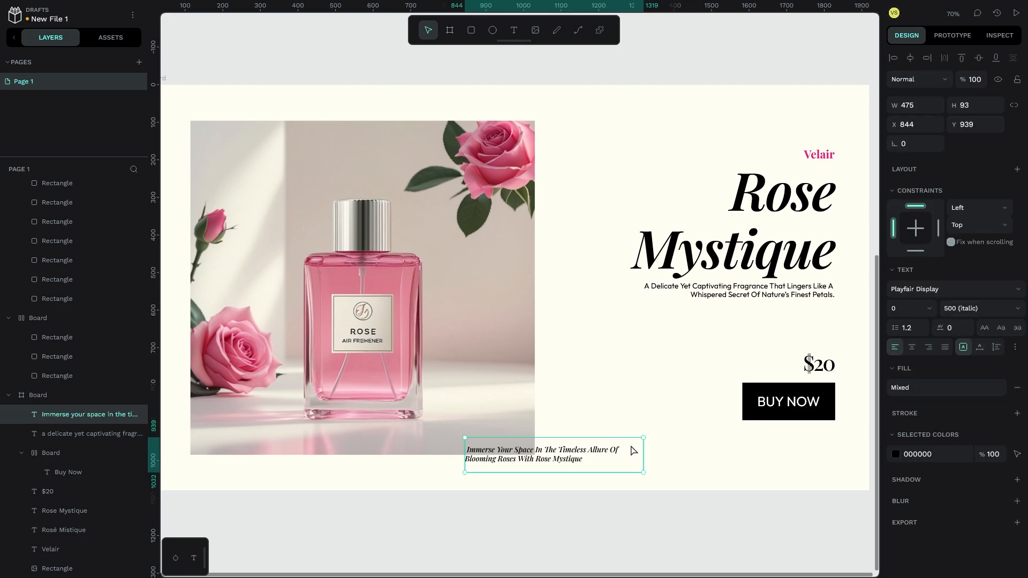
left_click_drag(644, 451, 586, 452)
left_click_drag(528, 466, 539, 461)
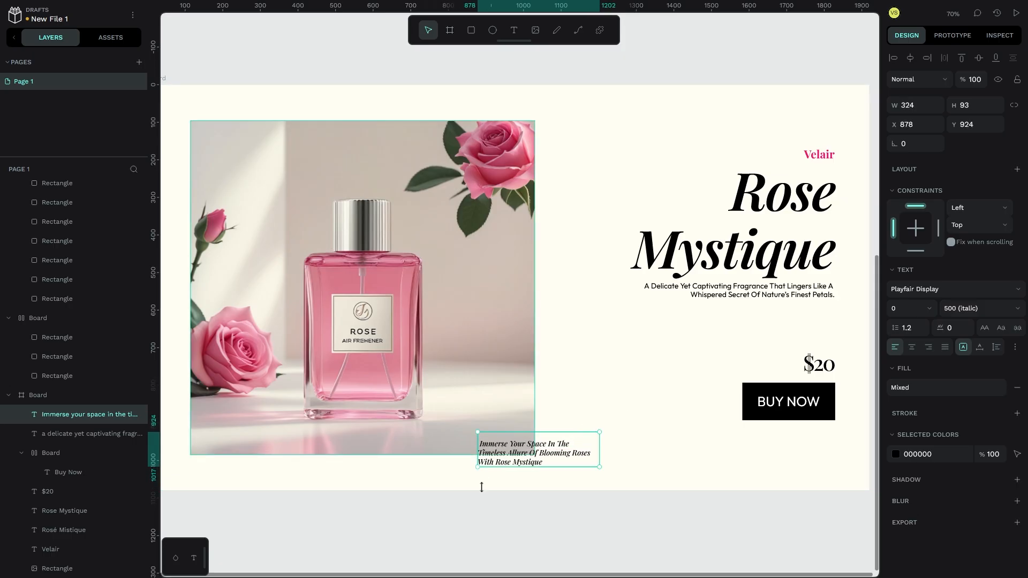
- Add a drop shadow to the caption and colour it white, #ffffff, at 100% opacity
left_click(1015, 480)
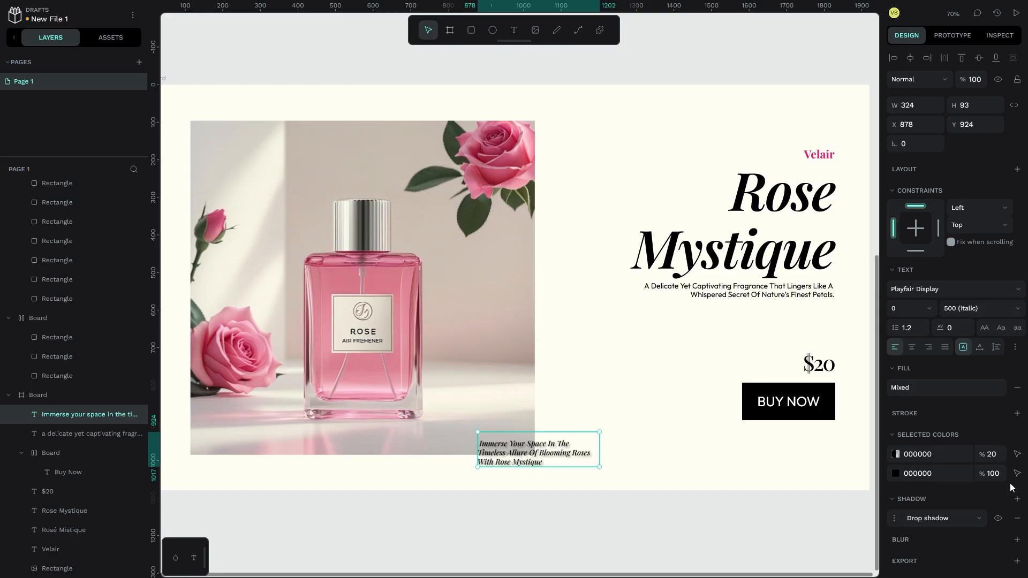
left_click(894, 518)
left_click(930, 557)
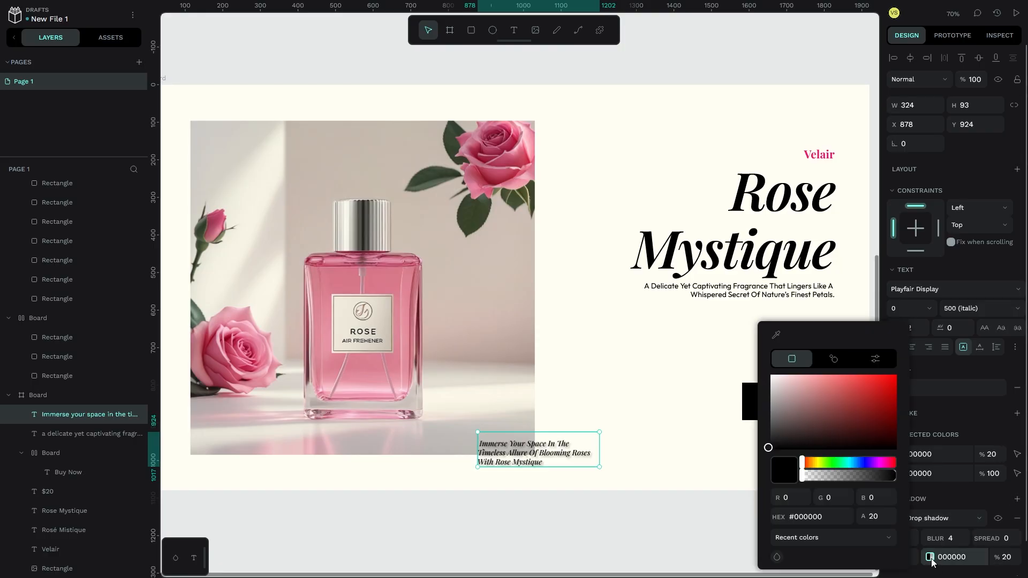
left_click_drag(826, 409, 695, 292)
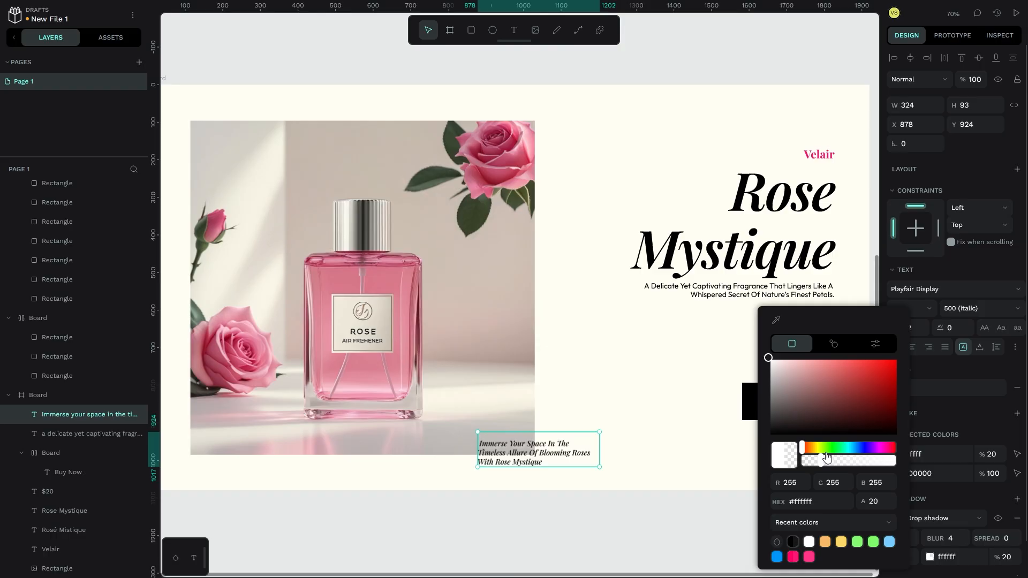
left_click_drag(825, 464, 898, 463)
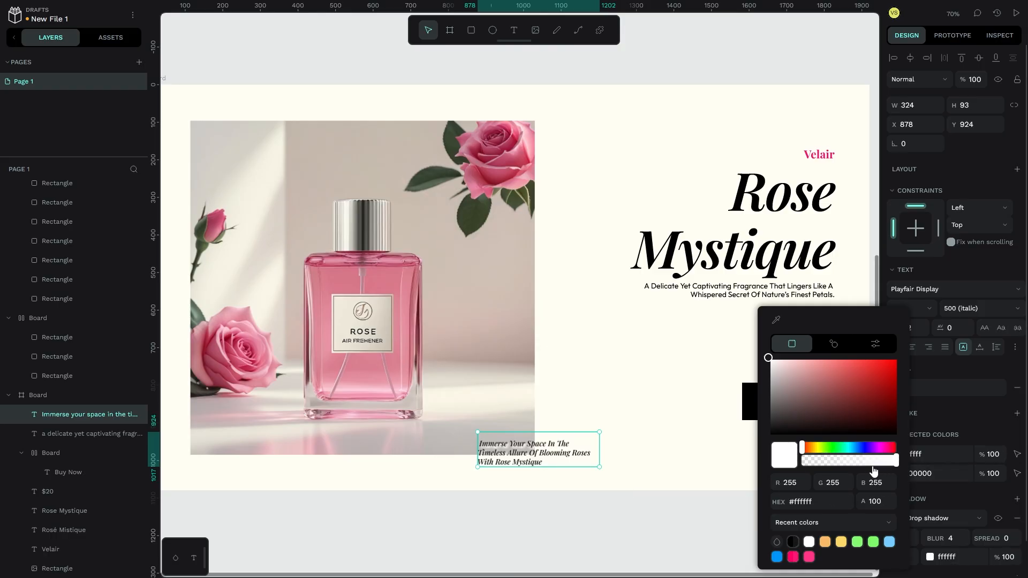
- Set the caption shadow's X and Y offsets to 0
left_click(912, 540)
double_click(904, 539)
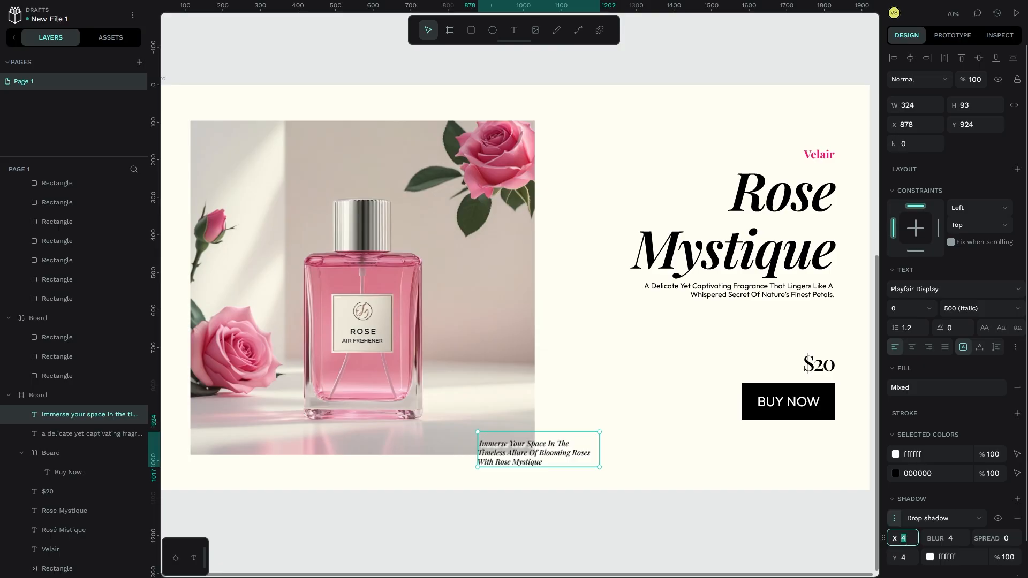
type("0")
double_click(915, 557)
type("0")
key("Return")
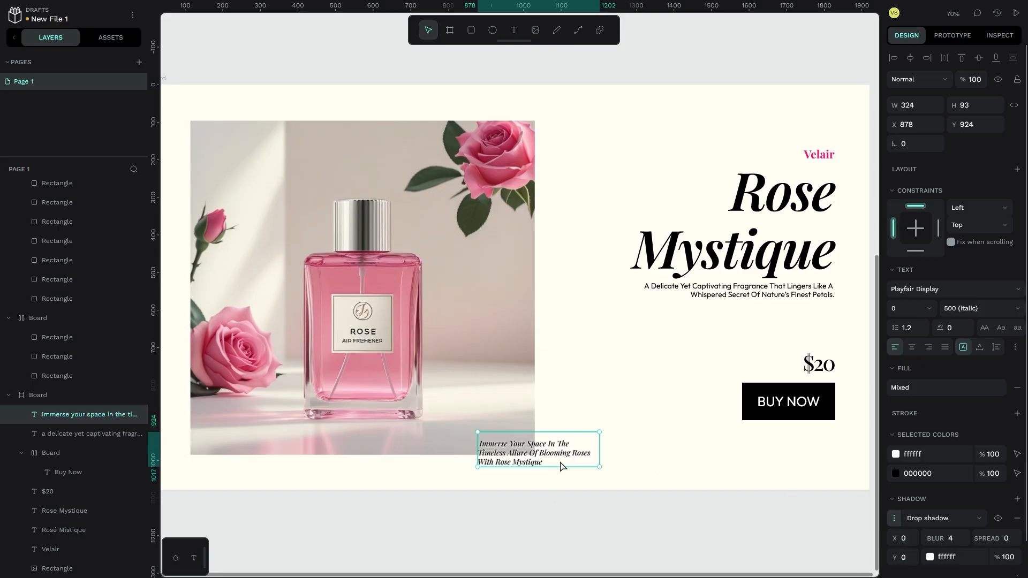
- Set the caption shadow's blur to 24 and check the caption against the picture
double_click(949, 540)
key("Return")
scroll(449, 416, "up", 6)
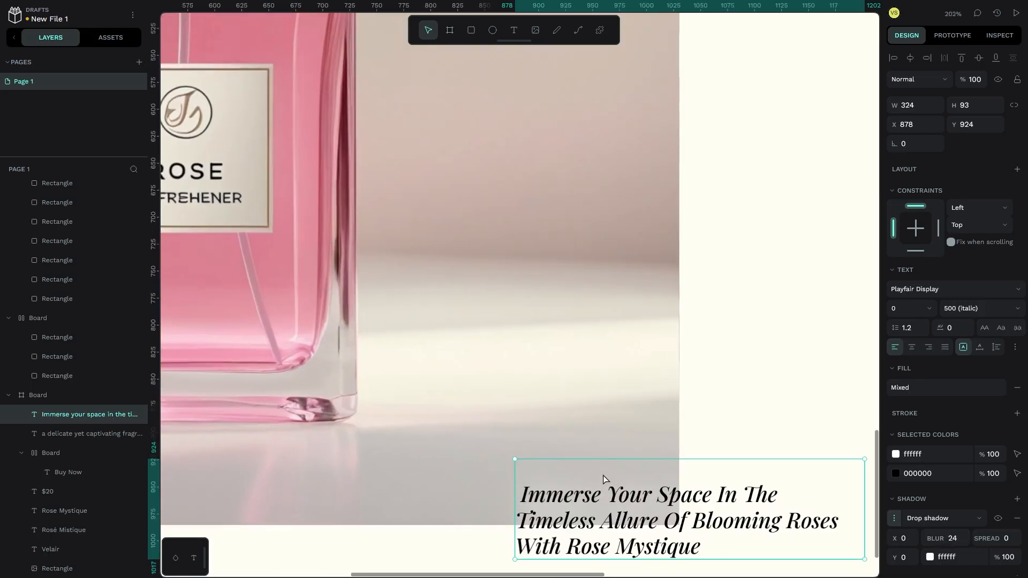
scroll(676, 491, "down", 5)
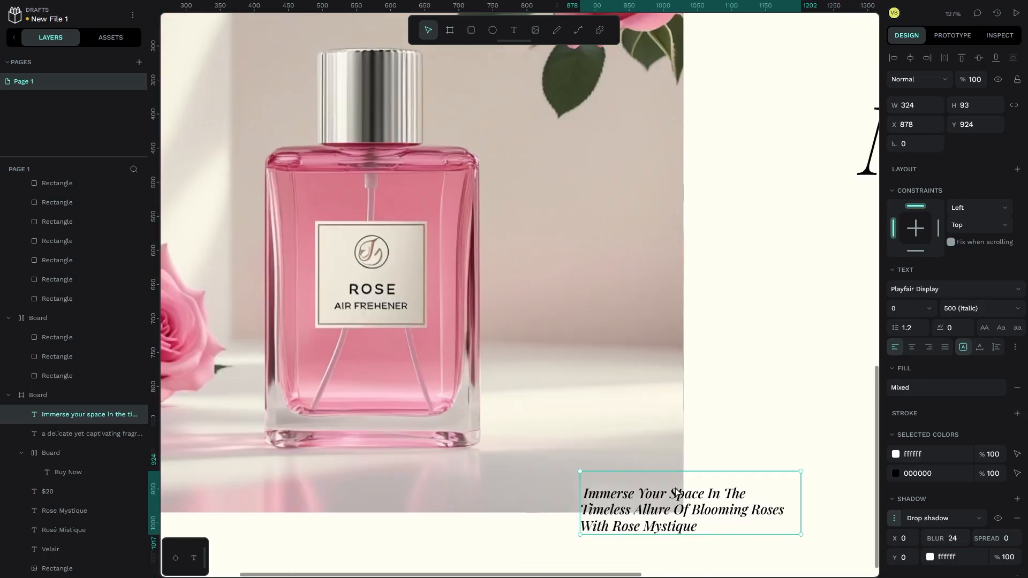
scroll(676, 491, "down", 2)
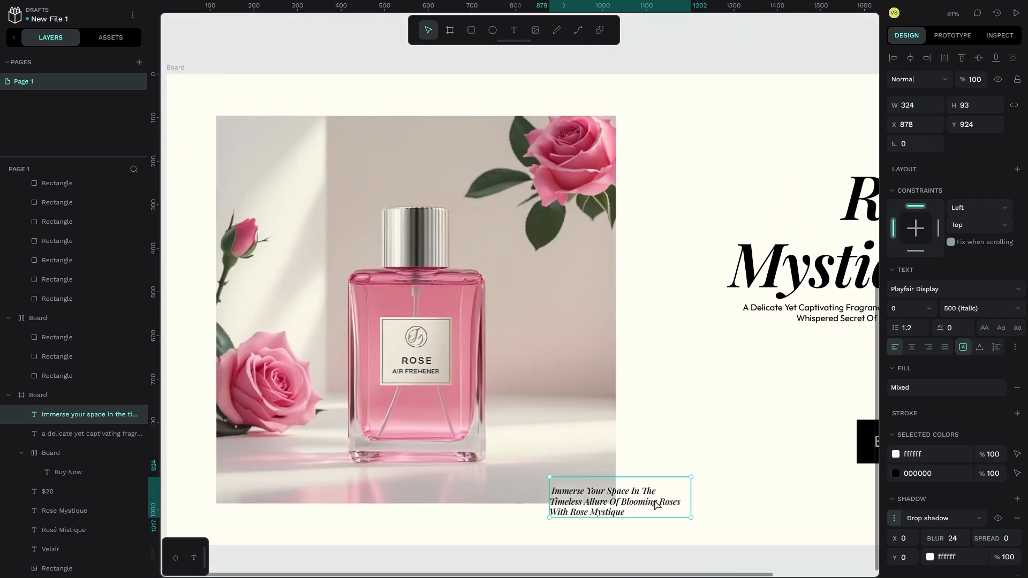
scroll(656, 504, "down", 2)
scroll(658, 504, "right", 3)
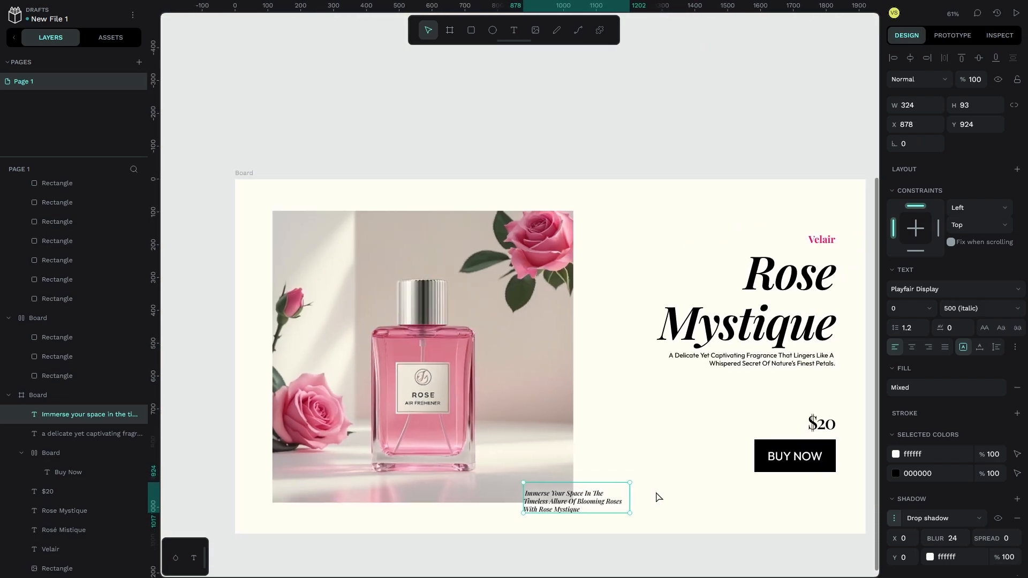
- Shorten the pink Velair brand text above the title to the single letter V
left_click(728, 362)
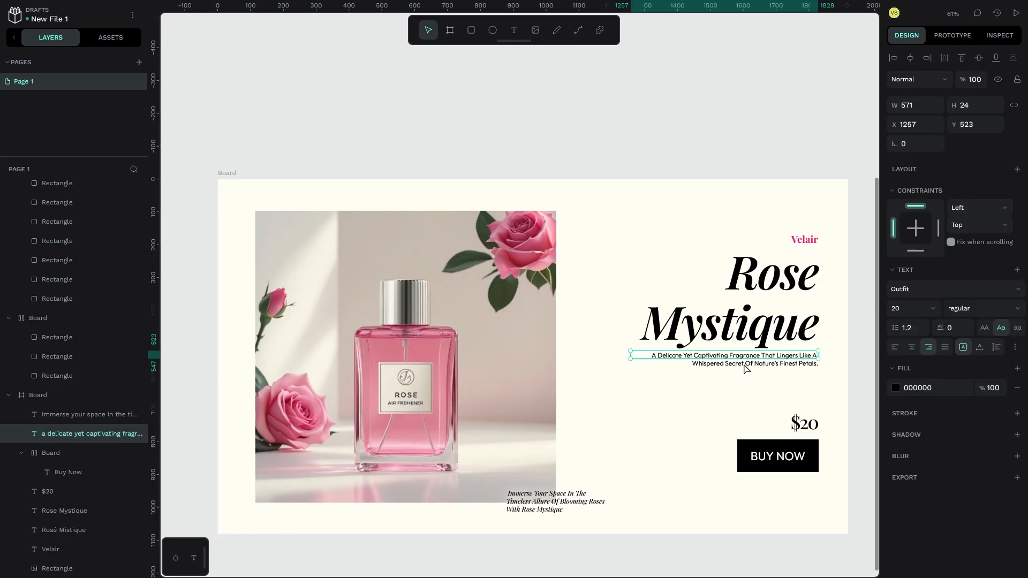
left_click(812, 240)
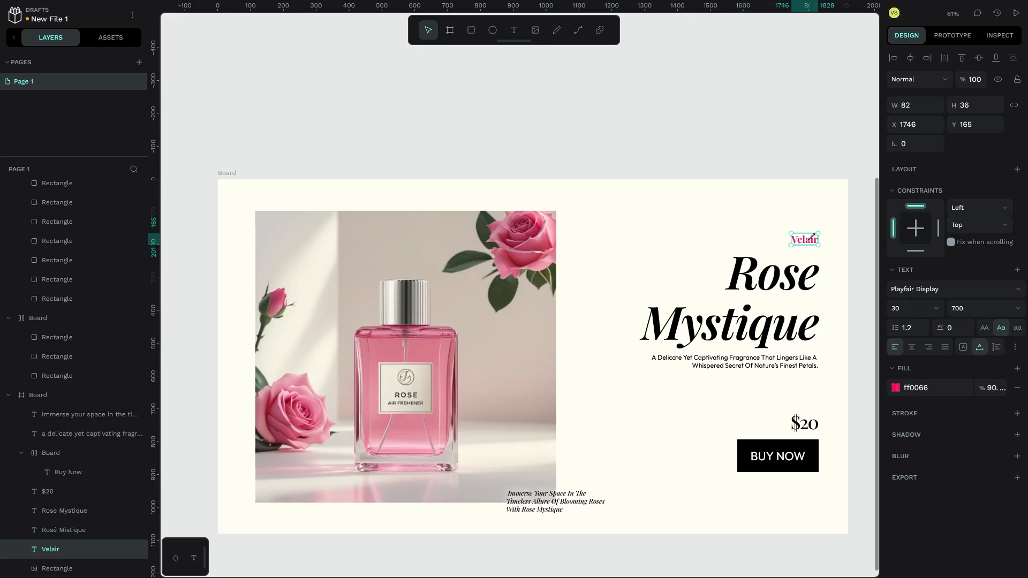
scroll(816, 252, "down", 1)
scroll(816, 251, "right", 1)
scroll(806, 234, "up", 9)
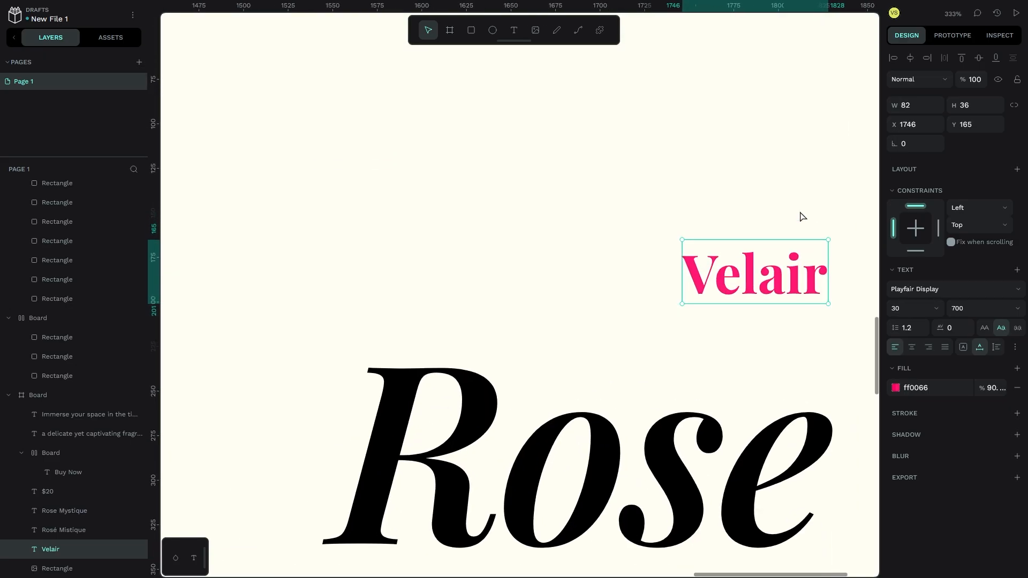
double_click(714, 292)
left_click(761, 256)
double_click(744, 261)
left_click(731, 273)
left_click_drag(715, 270, 855, 300)
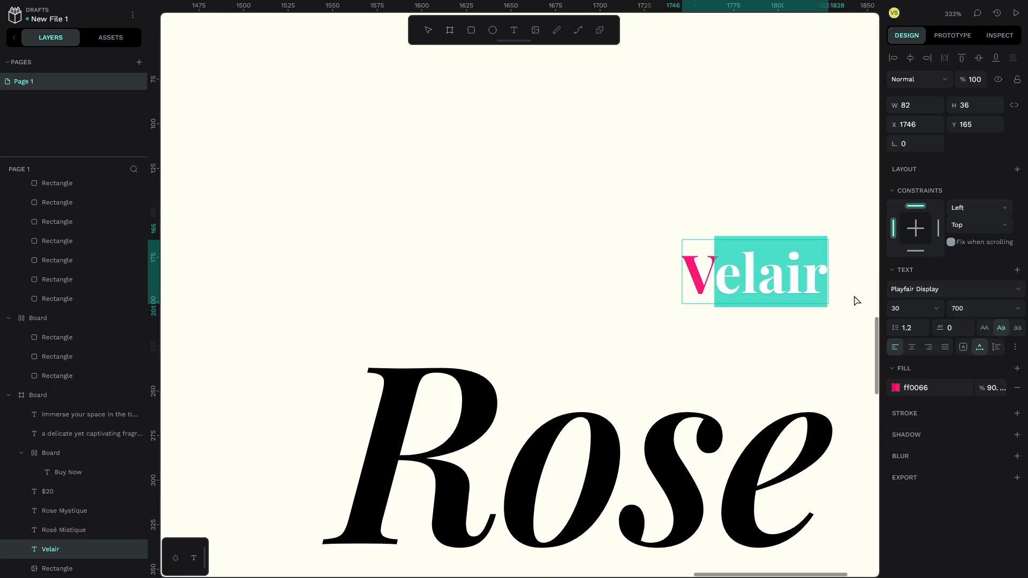
key("BackSpace")
key("Escape")
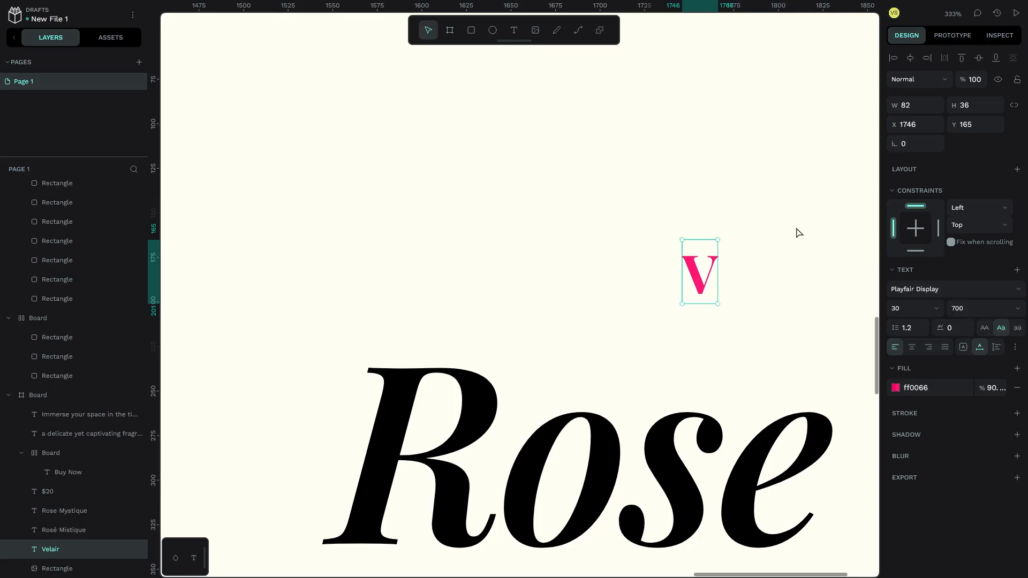
- Colour the letter V black, #000000, and move it to X 1717, Y 154
left_click(895, 389)
left_click_drag(814, 390, 685, 459)
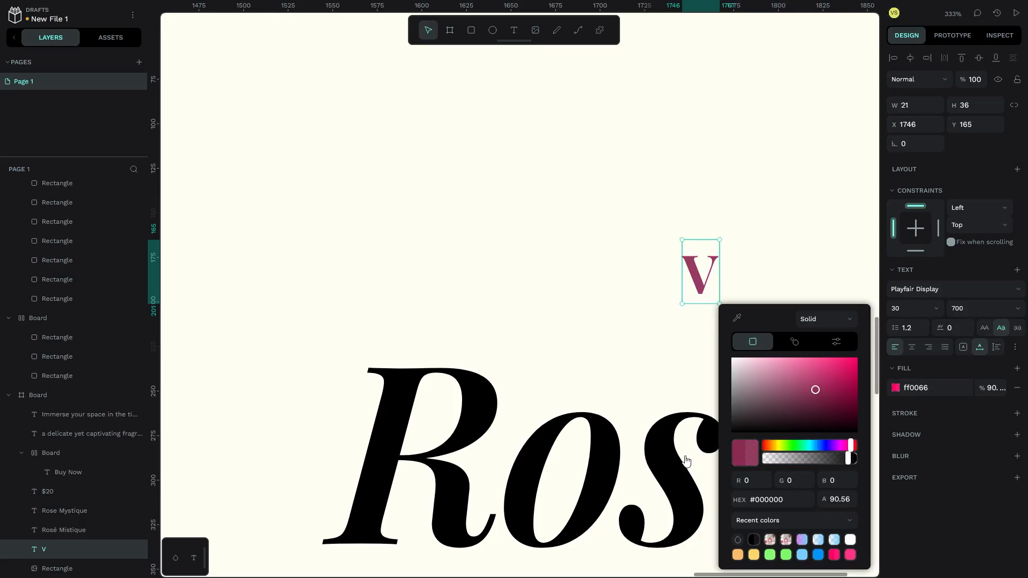
left_click(792, 172)
left_click_drag(699, 278, 648, 261)
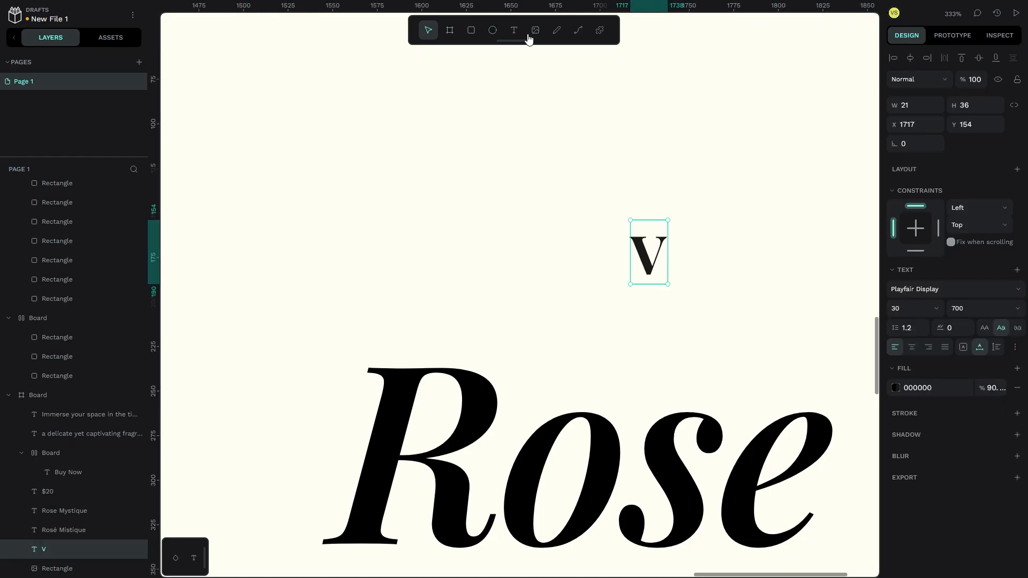
- Select both freehand paths and shrink them to fit across the V, placing the pair at X 1720.5, Y 170.5
scroll(667, 266, "down", 5)
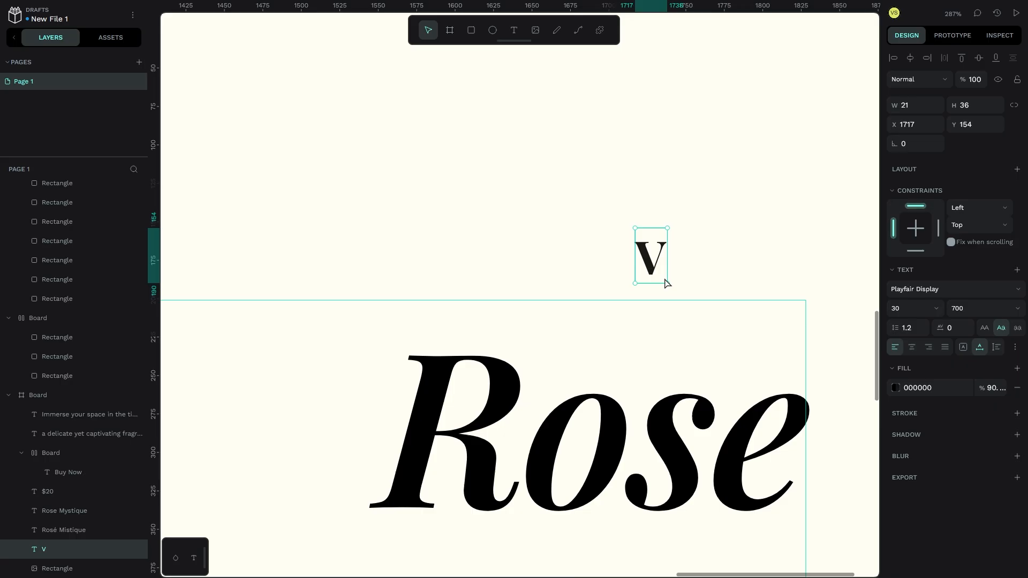
scroll(662, 312, "down", 3)
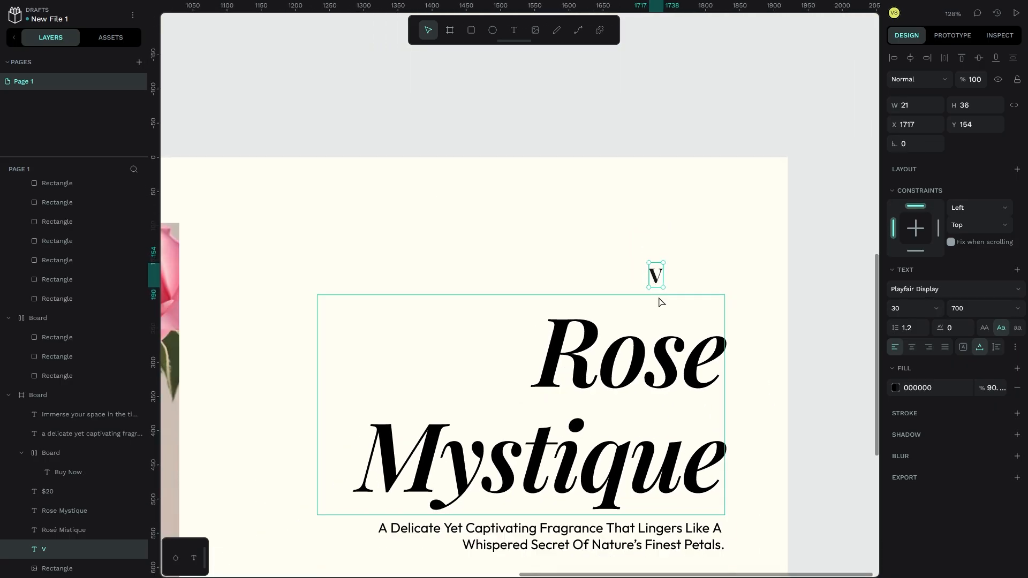
scroll(562, 60, "down", 2)
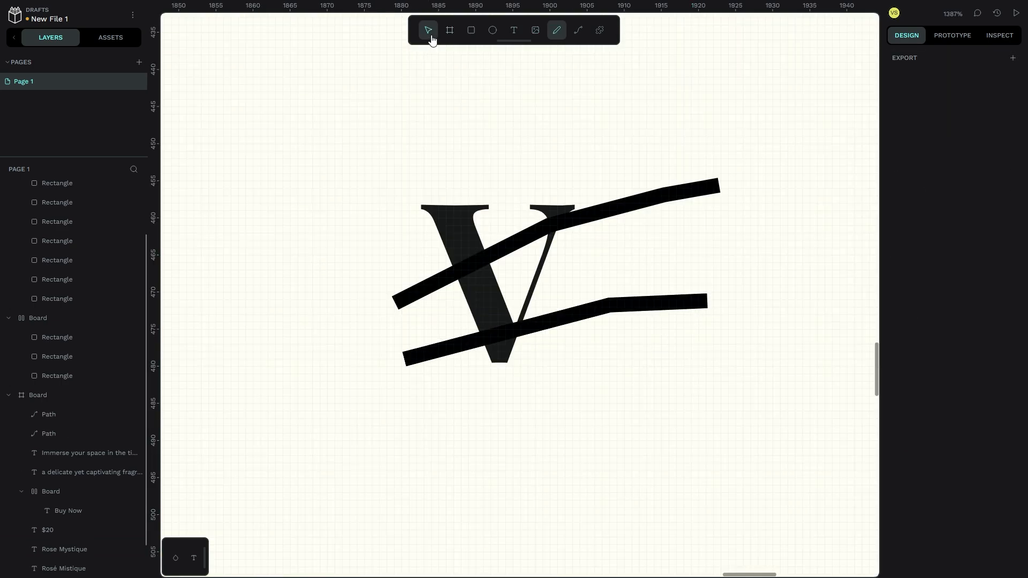
left_click(427, 30)
left_click(415, 297)
left_click(409, 357, "shift")
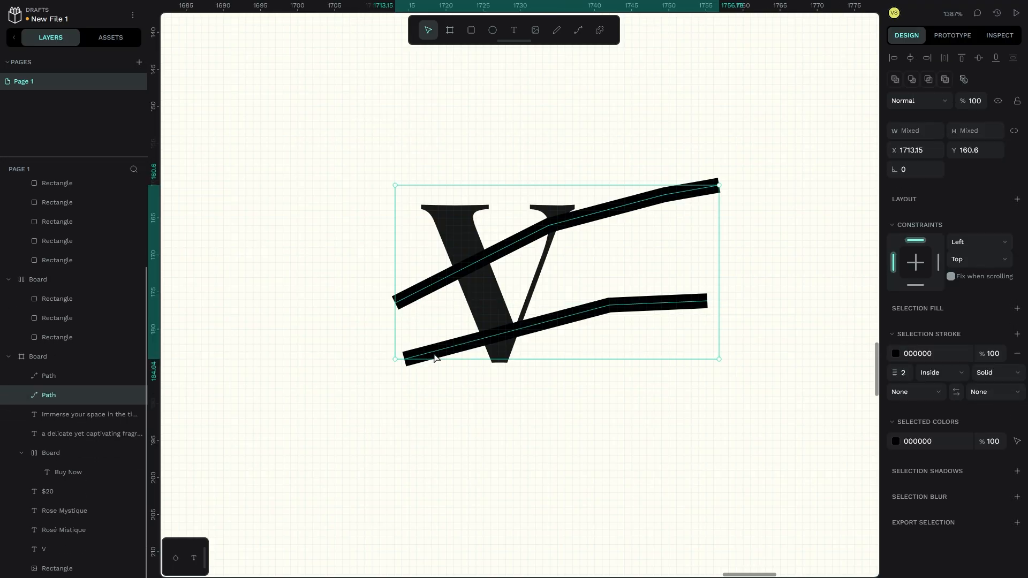
mouse_move(475, 358)
left_mouse_down()
mouse_move(488, 286)
mouse_move(524, 251)
mouse_move(496, 293)
mouse_move(527, 292)
mouse_move(532, 281)
left_mouse_up()
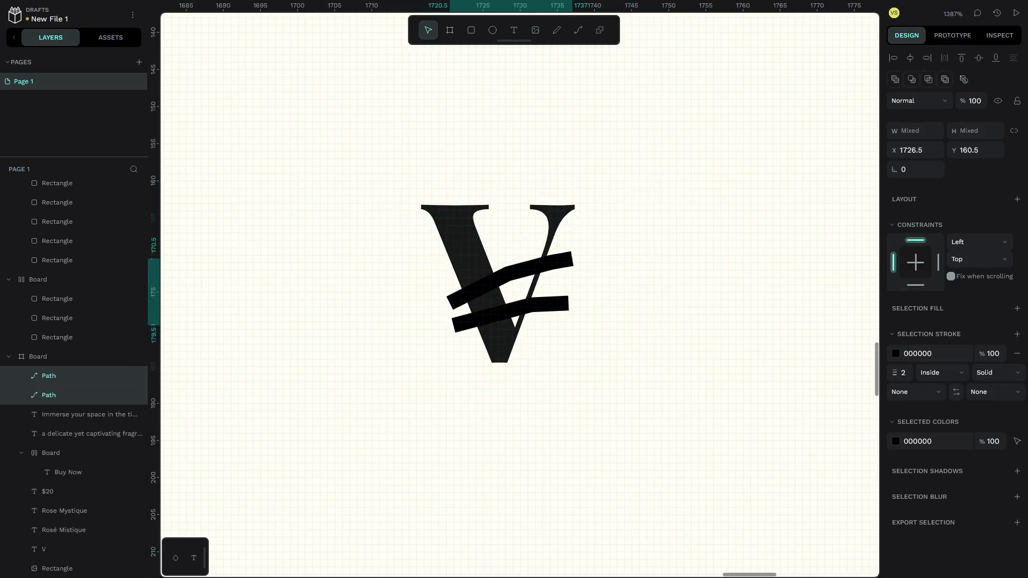
- Set both paths' stroke width to 4 after trying 10 and 7, and change the stroke position to Outside
left_click(903, 372)
type("10")
key("Return")
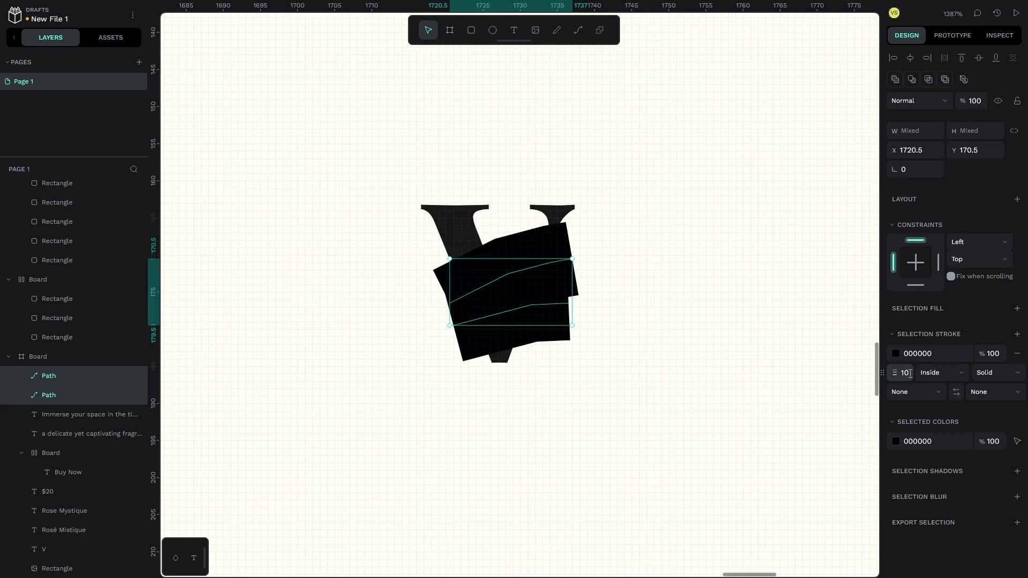
left_click(909, 374)
type("7")
key("Return")
left_click(910, 374)
type("4")
key("Return")
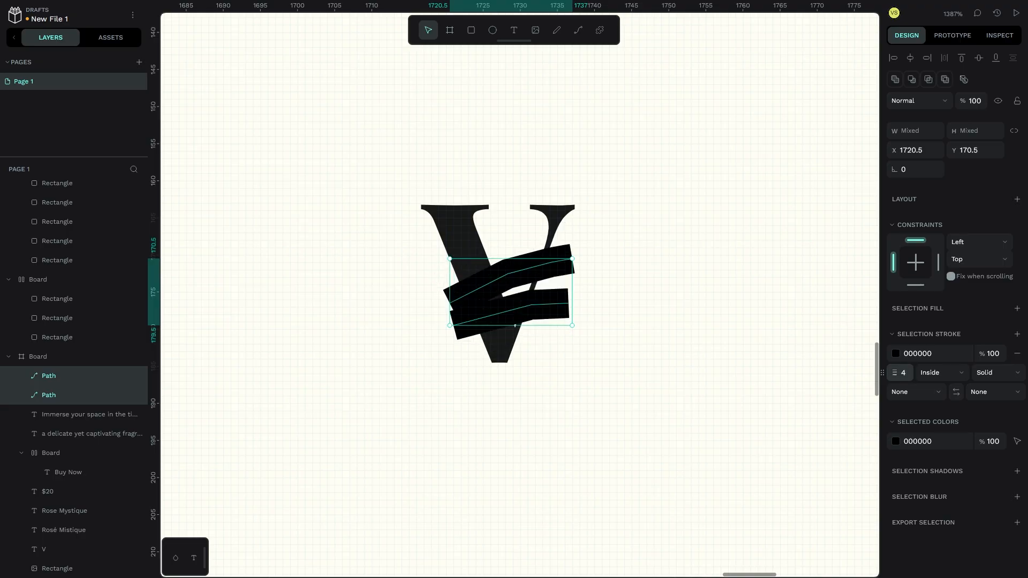
left_click(942, 372)
left_click(942, 425)
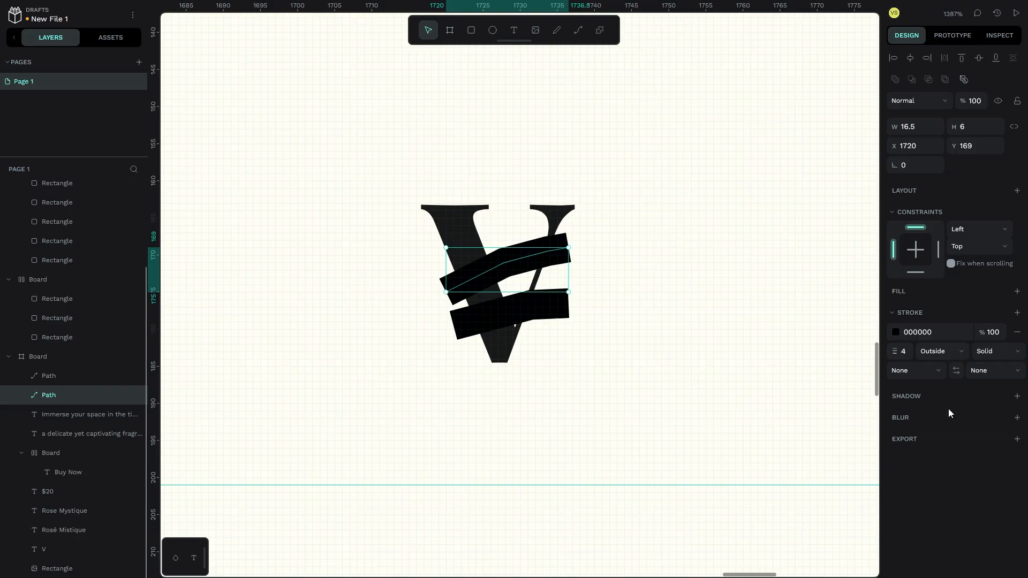
- Colour the upper path's stroke pink, #ff3485, and open the lower path's stroke colour
left_click(895, 332)
left_click(855, 554)
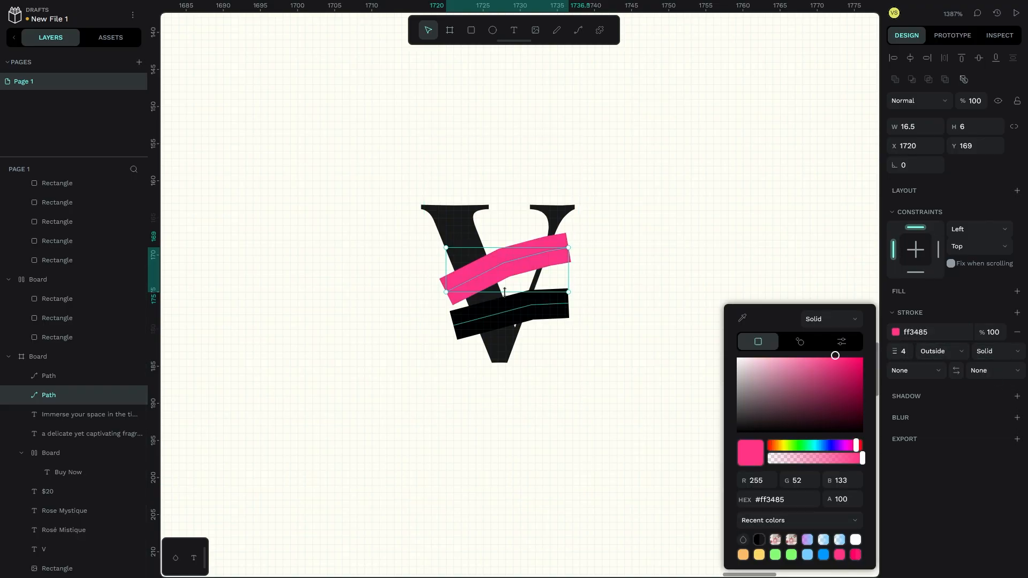
left_click(454, 233)
left_click(470, 317)
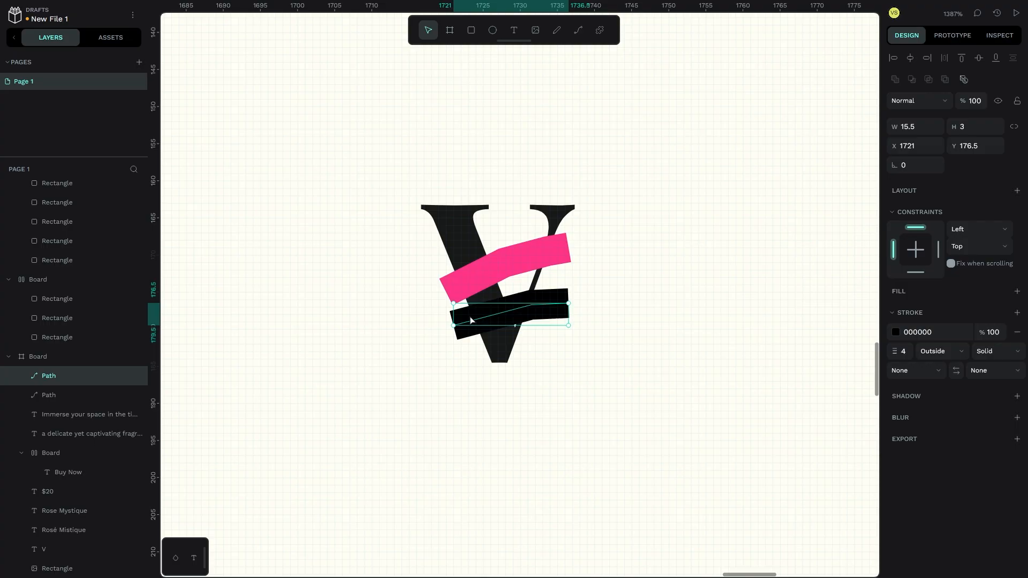
left_click(896, 332)
- Bring the letter V to the front, above both stroke bands
left_click(448, 210)
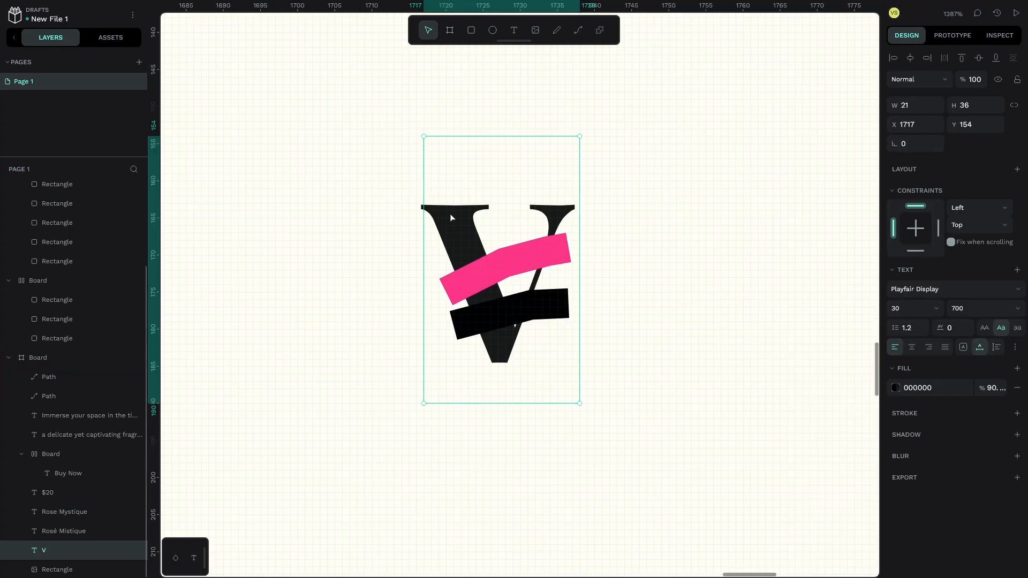
right_click(449, 214)
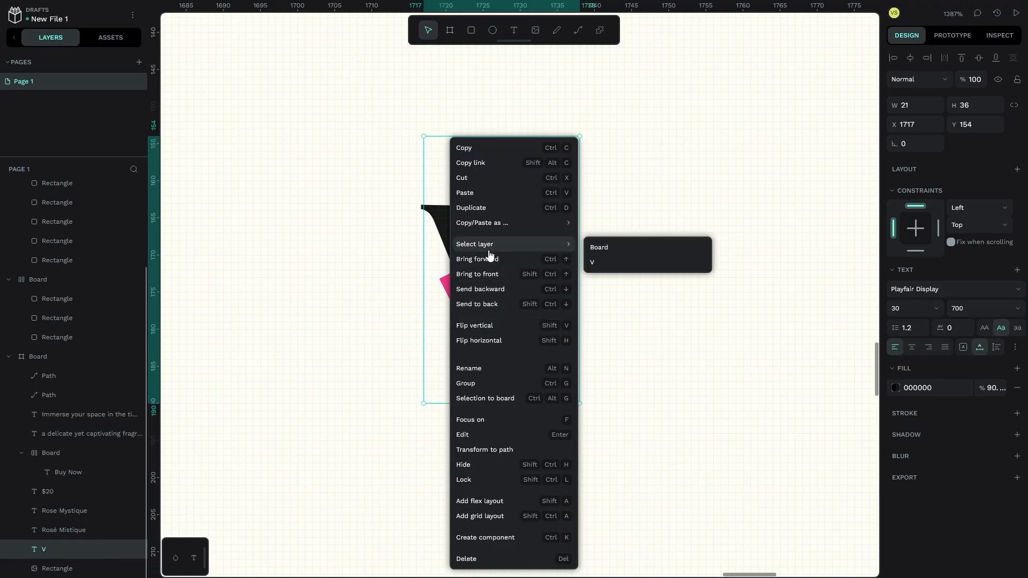
left_click(485, 273)
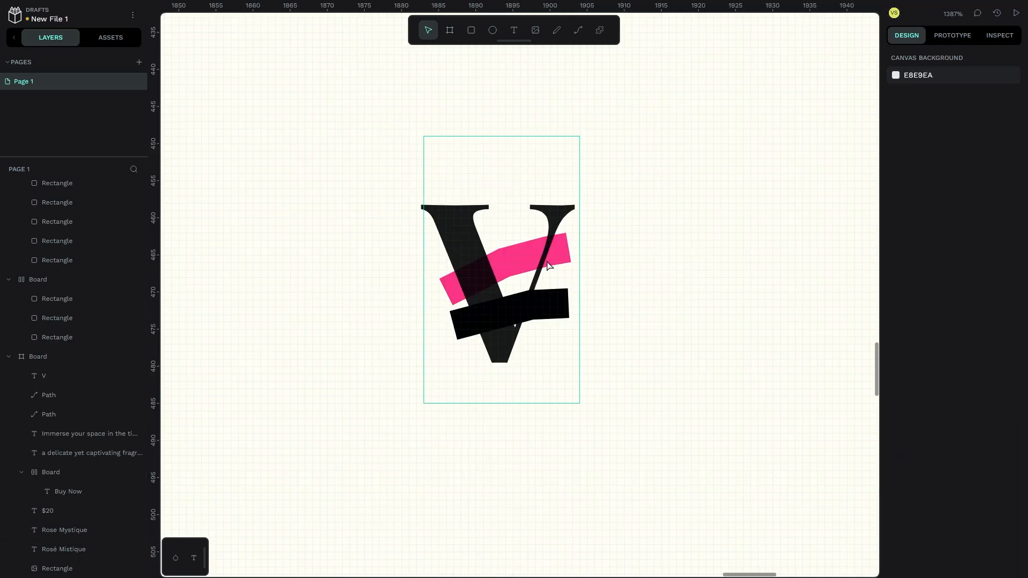
- Group the letter V with the two stroke paths
left_click(675, 231)
left_click_drag(712, 226, 439, 322)
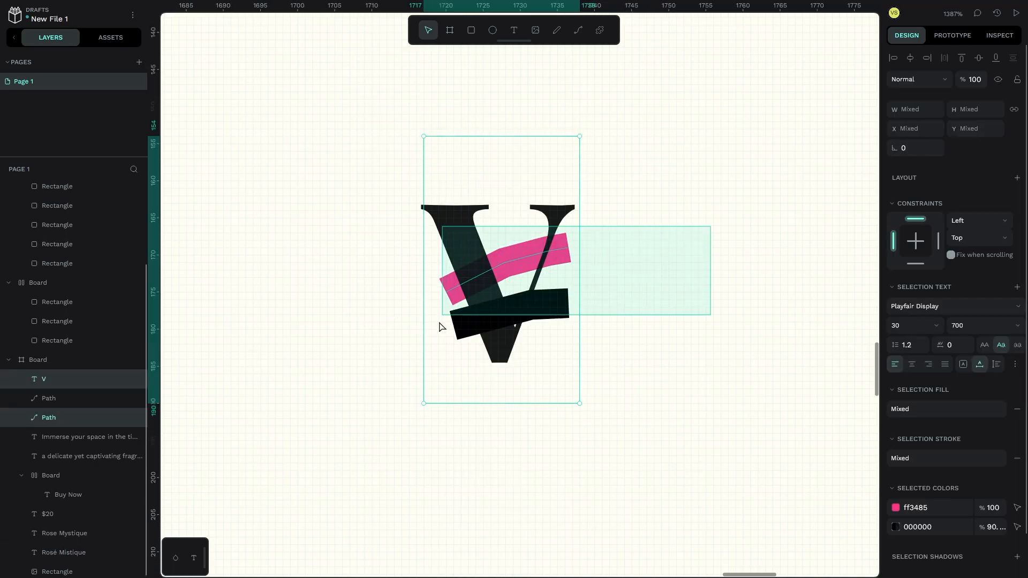
left_click_drag(439, 321, 425, 370)
key("ctrl+f")
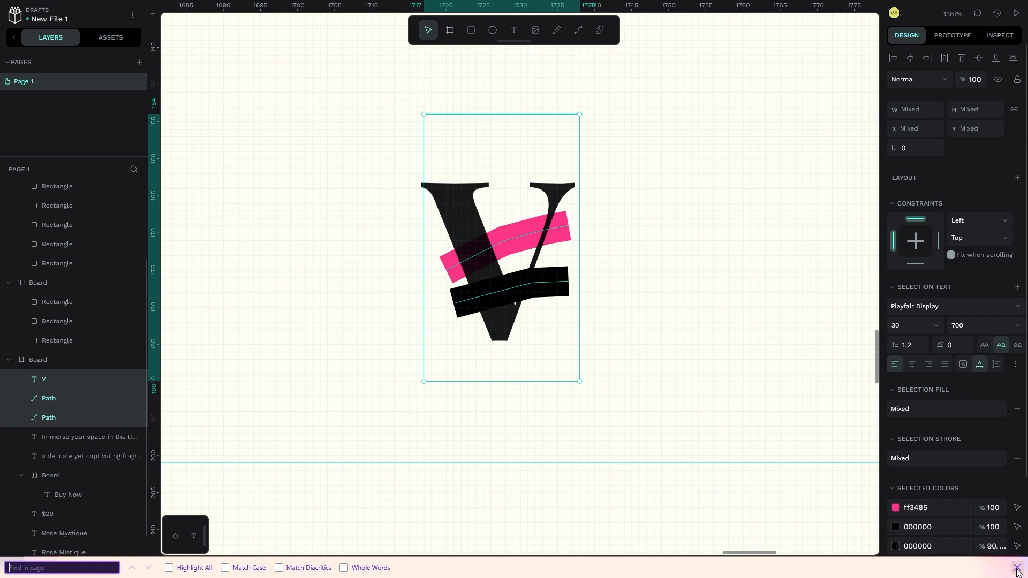
left_click(1017, 568)
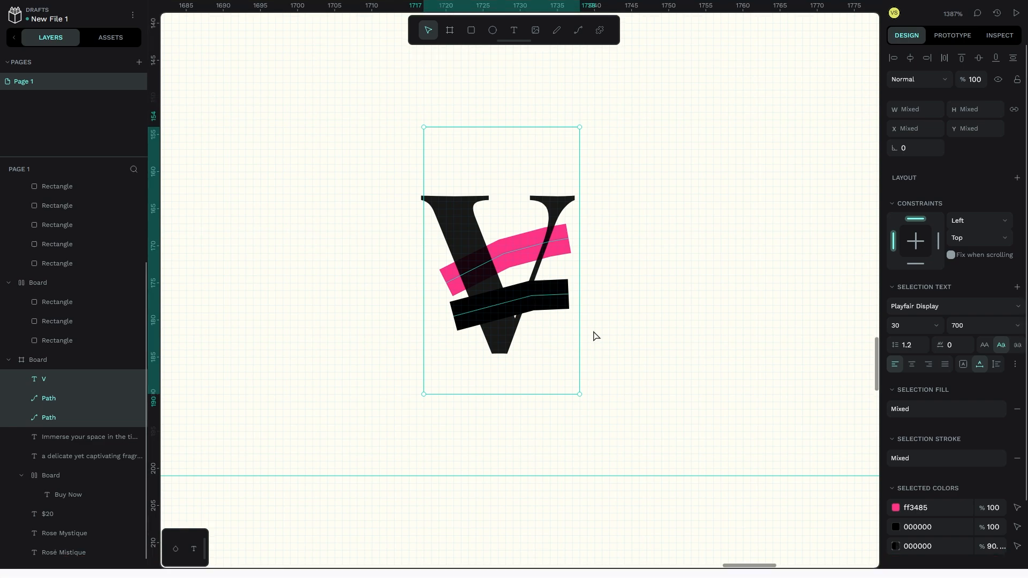
right_click(545, 266)
left_click(564, 374)
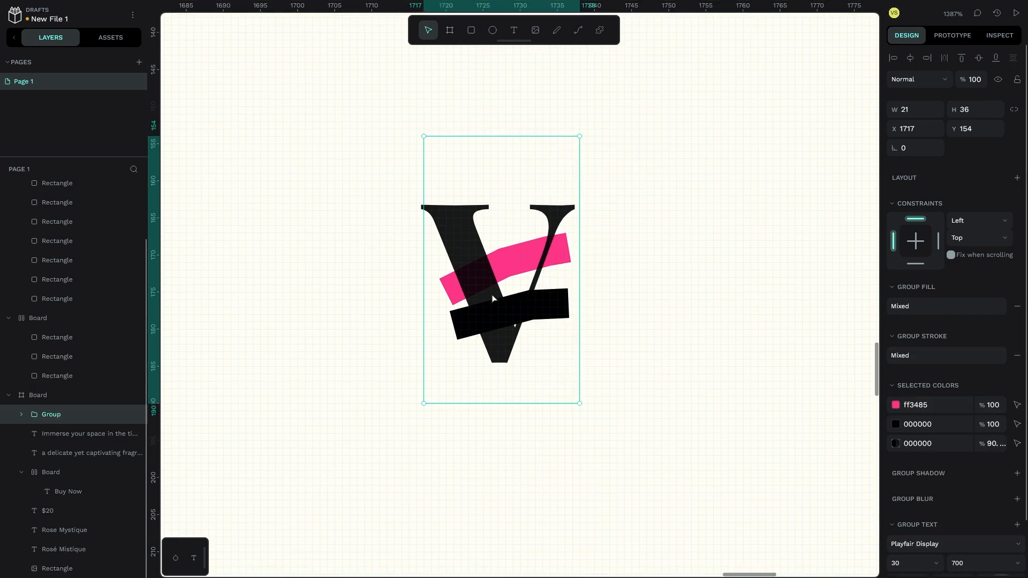
- Move the V logo group closer to the title, to X 1796, Y 190
scroll(505, 304, "down", 10)
scroll(505, 304, "up", 3)
scroll(505, 304, "down", 3)
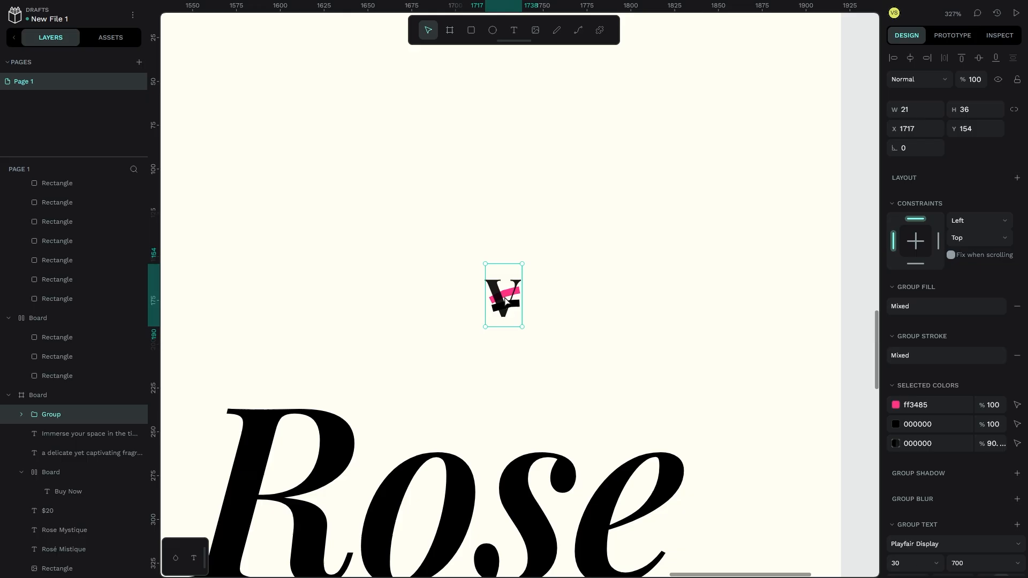
left_click_drag(505, 304, 584, 340)
scroll(583, 332, "up", 7)
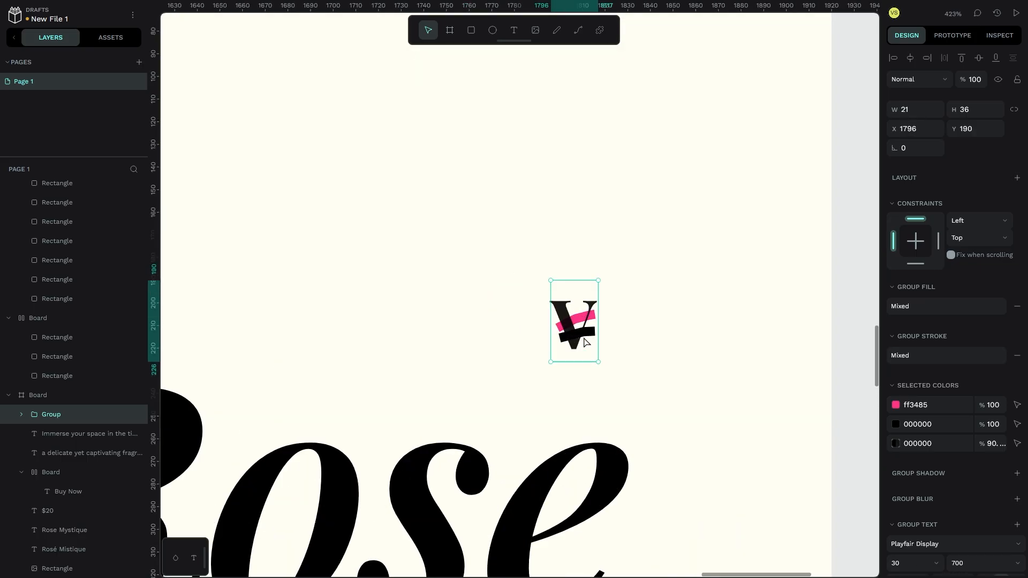
- Add an export setting to the V logo group, set its format to SVG and export it
scroll(982, 482, "down", 2)
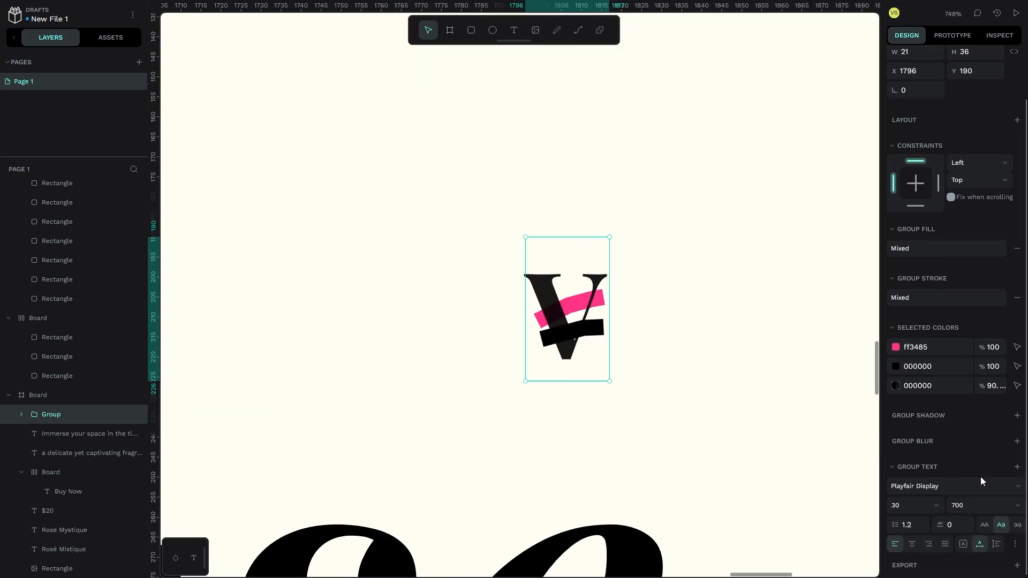
left_click(1016, 565)
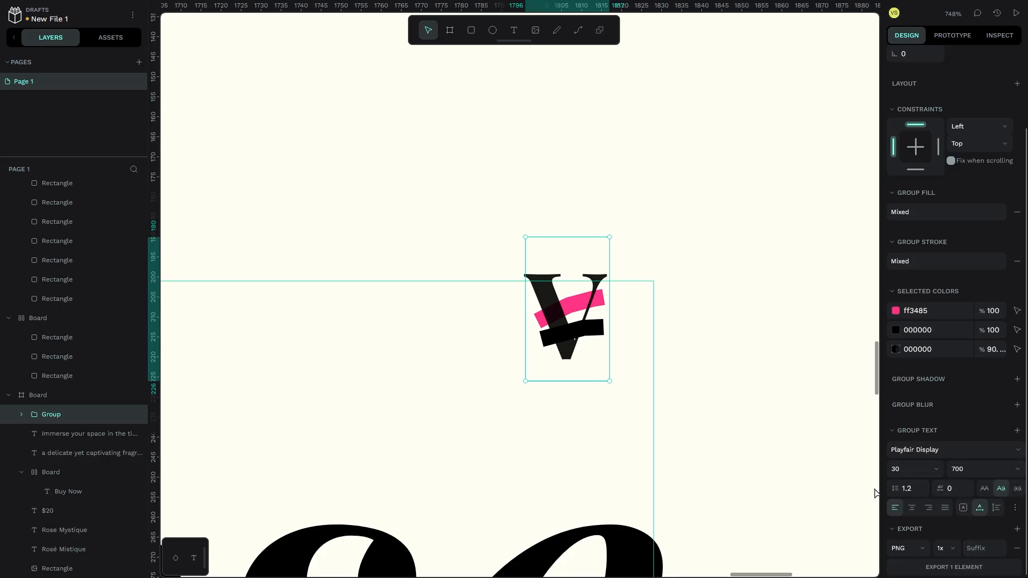
left_click(922, 552)
left_click(920, 507)
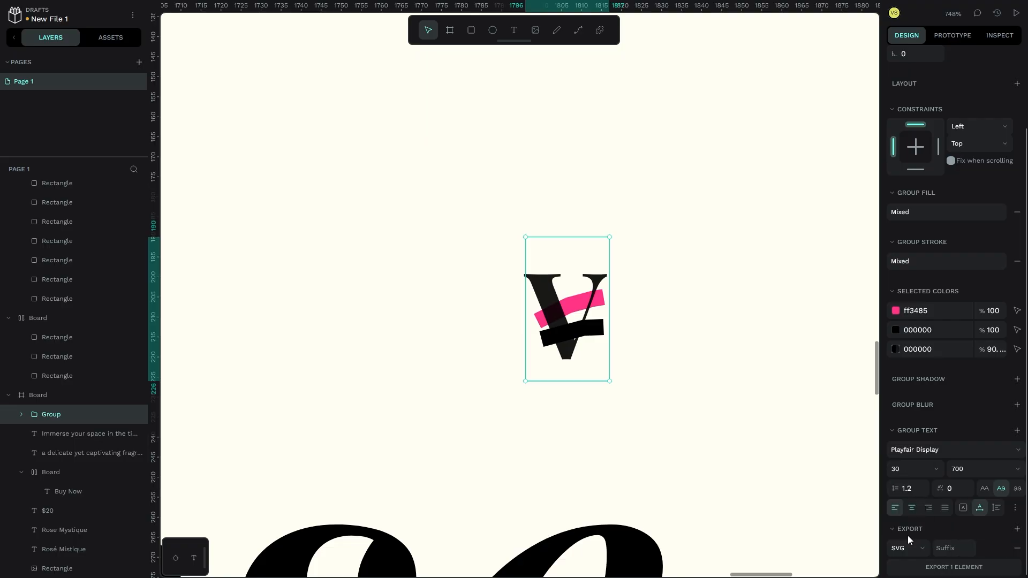
left_click(913, 568)
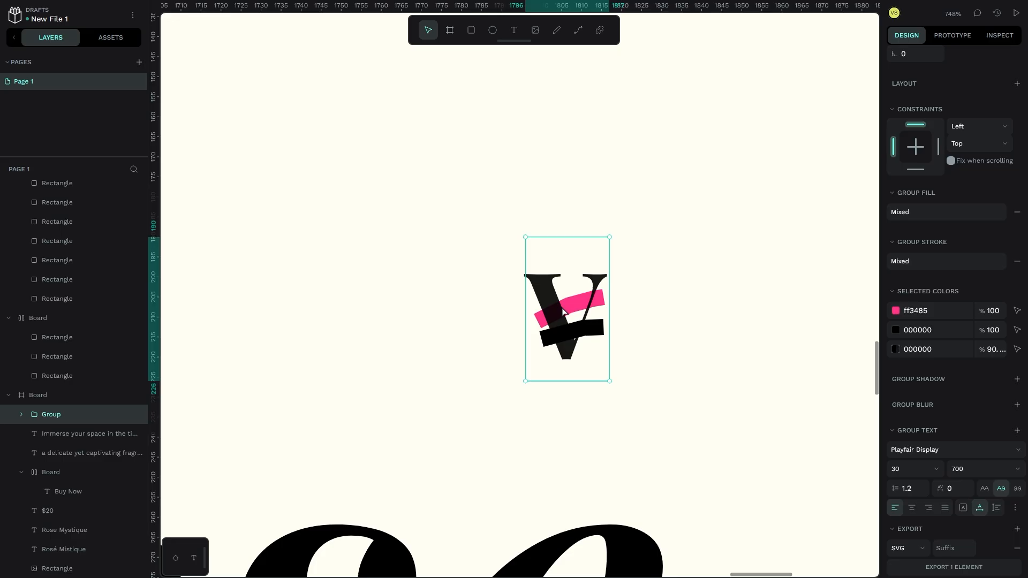
- Delete the original V logo group from the banner board
right_click(43, 422)
left_click(107, 559)
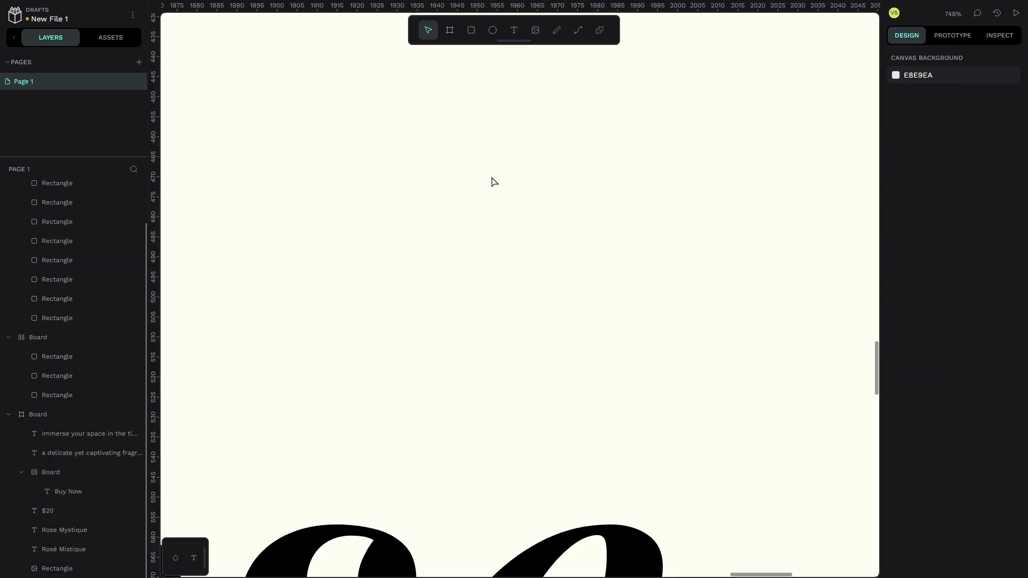
scroll(492, 178, "down", 4)
scroll(492, 181, "down", 3)
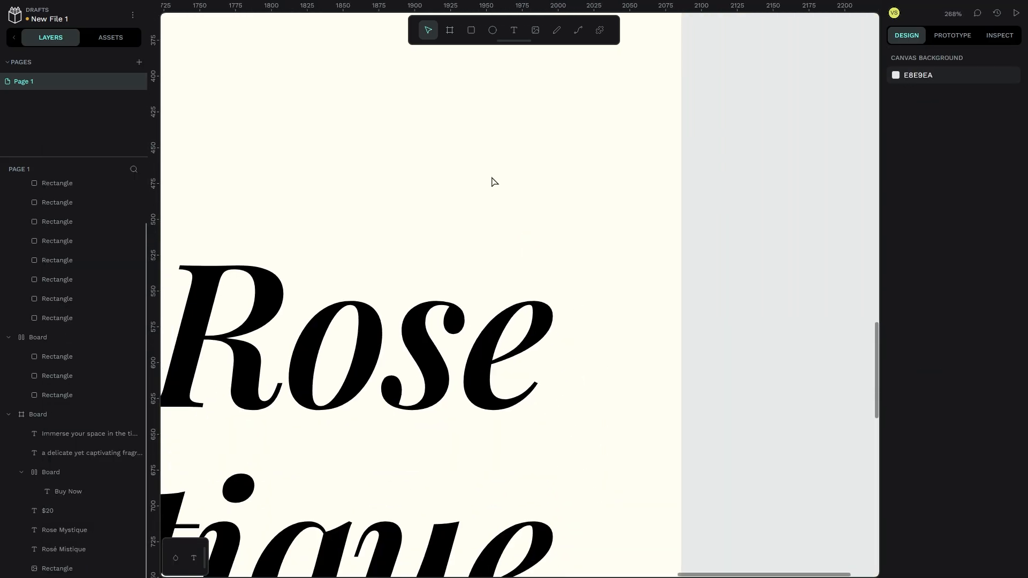
scroll(492, 181, "left", 5)
scroll(492, 181, "down", 4)
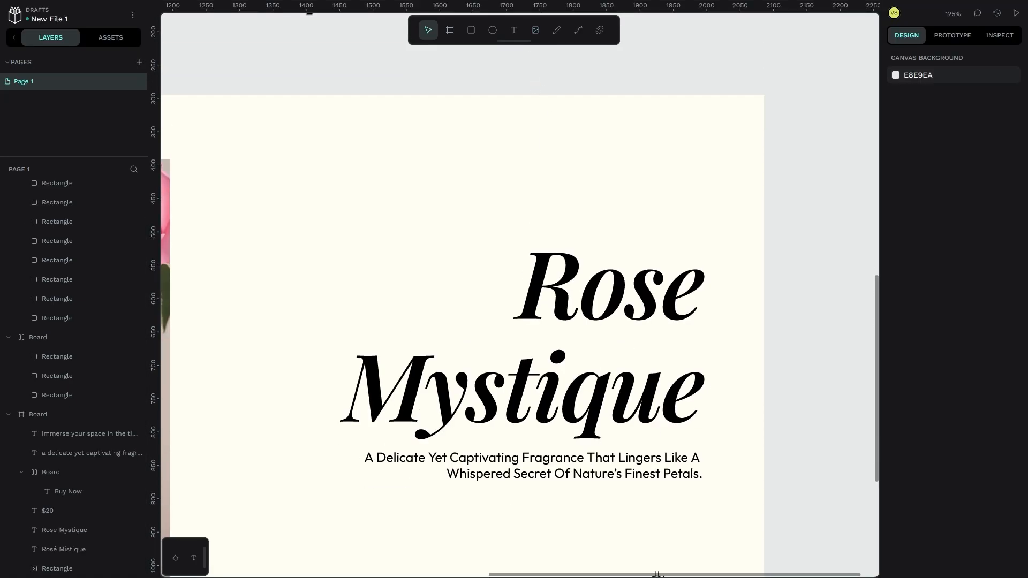
- Paste the SVG version of the V logo onto the board and move it above the title to X 1807, Y 193
key("ctrl+v")
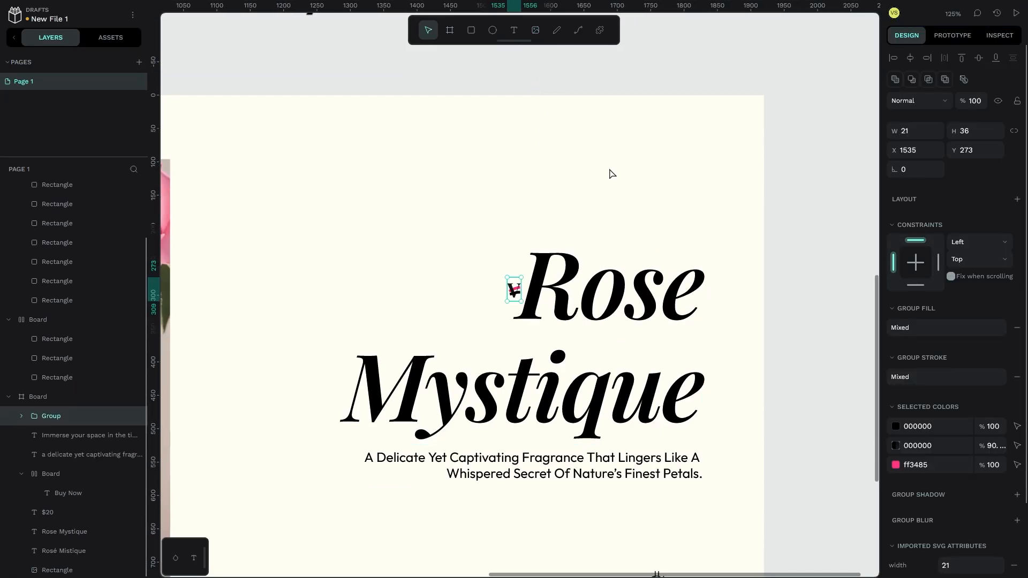
scroll(499, 299, "up", 7)
left_click_drag(519, 301, 679, 223)
scroll(649, 267, "down", 4)
scroll(649, 268, "right", 4)
scroll(636, 238, "up", 1)
scroll(609, 221, "left", 4)
scroll(695, 225, "down", 2)
scroll(695, 223, "right", 4)
scroll(684, 220, "up", 6)
scroll(690, 251, "down", 3)
scroll(692, 256, "down", 10)
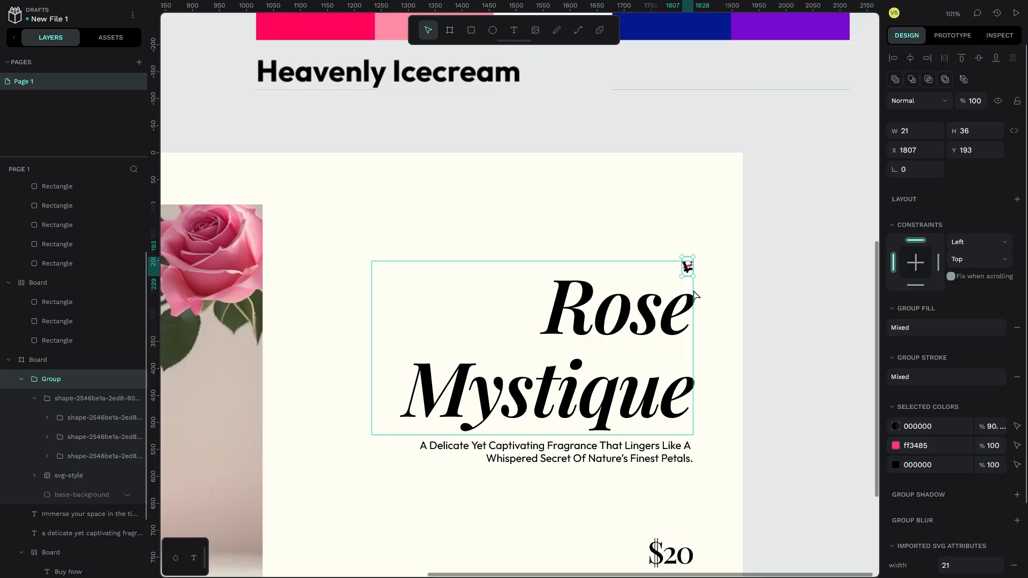
- Enlarge the V logo above the title to 40 by 69 and place it at X 1796, Y 175
scroll(696, 322, "down", 4)
scroll(685, 139, "up", 2)
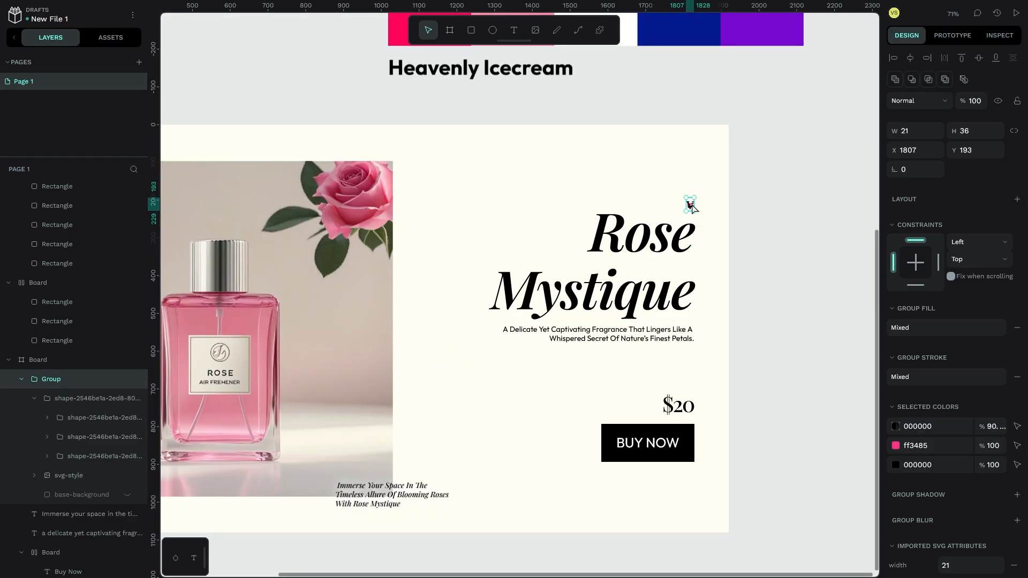
mouse_move(691, 205)
left_mouse_down()
mouse_move(692, 218)
mouse_move(692, 202)
left_mouse_up()
left_click(819, 242)
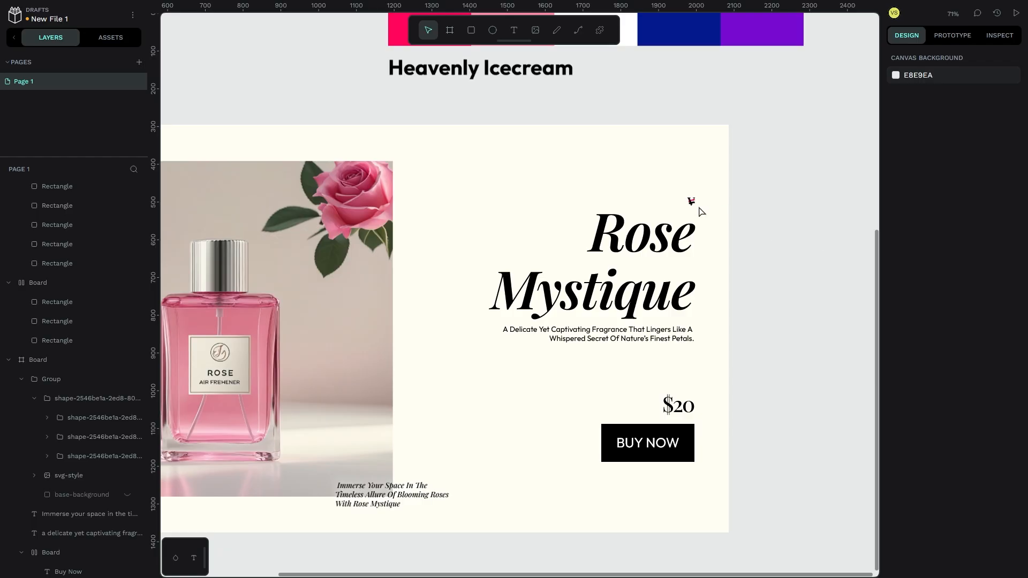
left_click_drag(740, 220, 747, 222)
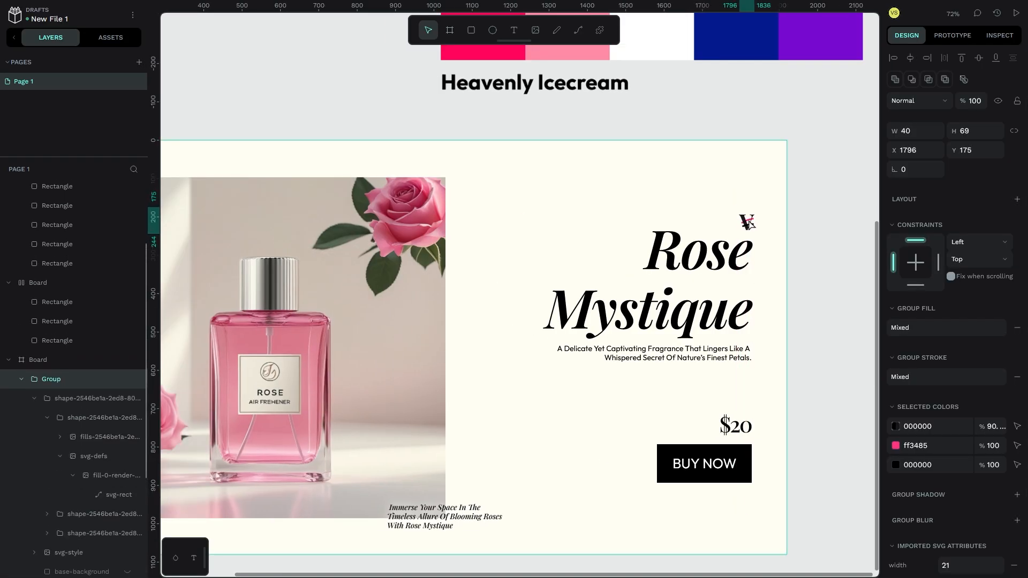
- Examine the colour settings of the V logo's black fill without changing them
left_click(897, 427)
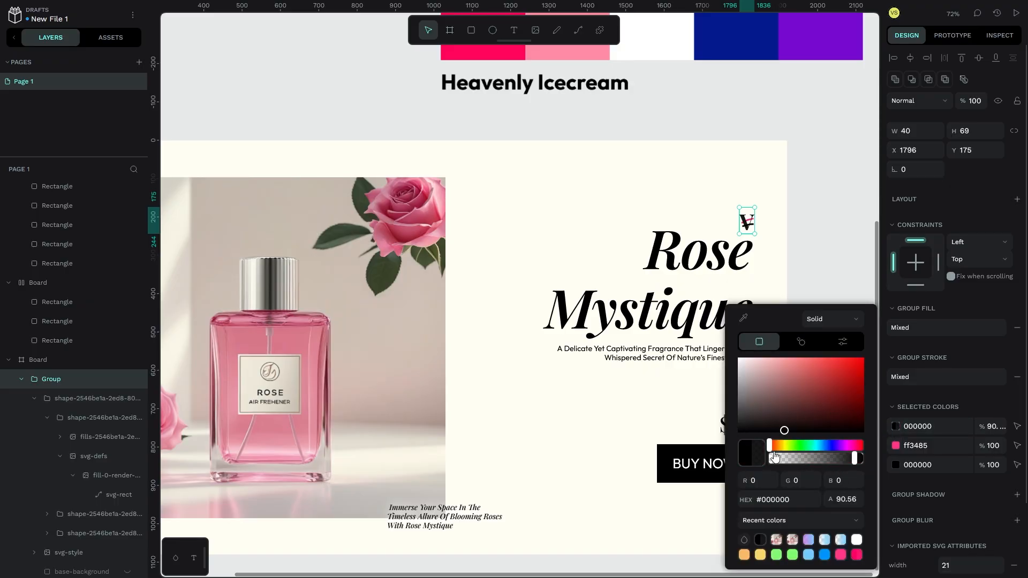
left_click(760, 238)
left_click(749, 223)
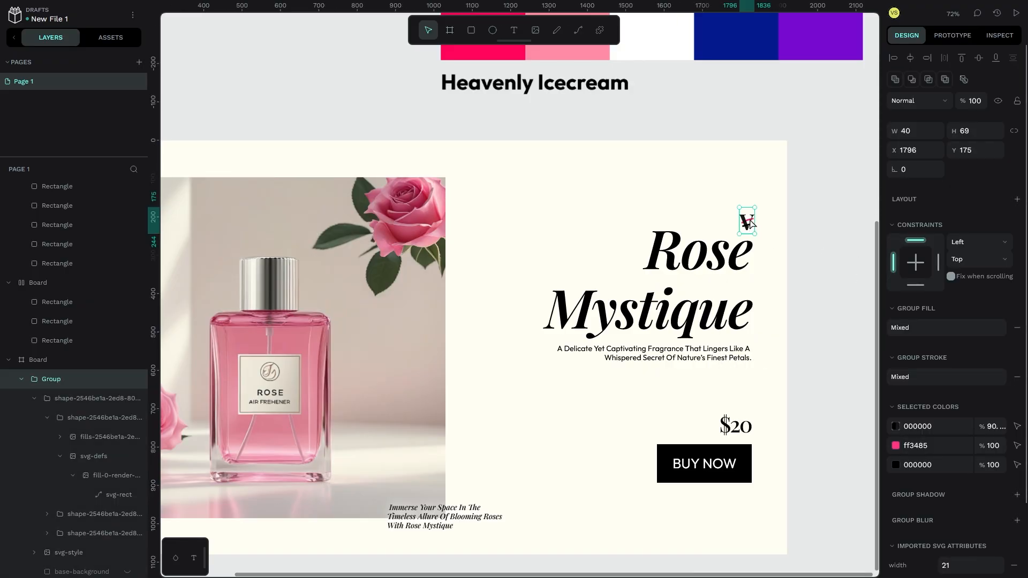
left_click(821, 202)
scroll(821, 202, "down", 3)
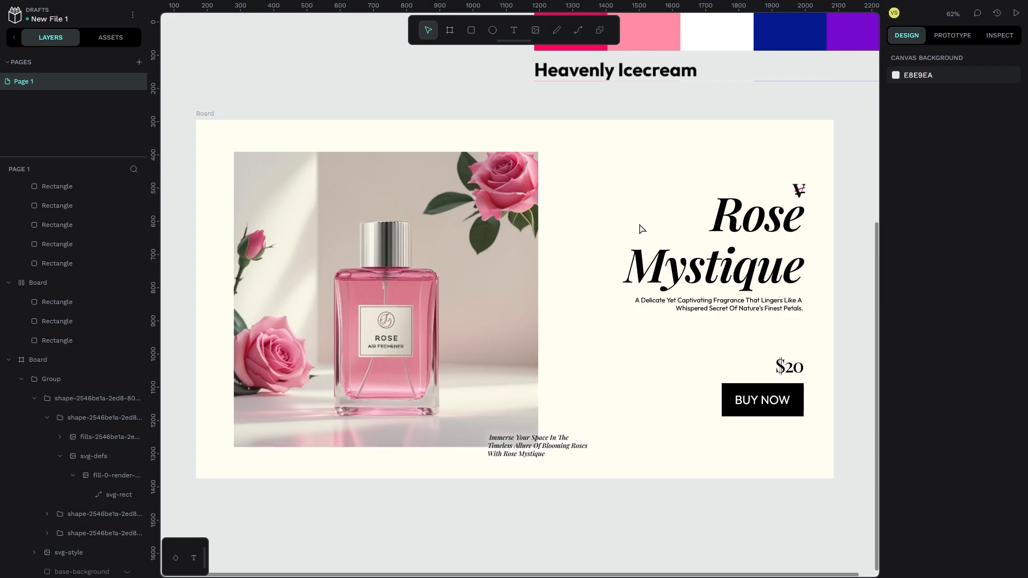
- Try out the Path tool with a looping curve about 600 by 699 between the picture and title, and discard it
left_click(578, 36)
left_click(580, 128)
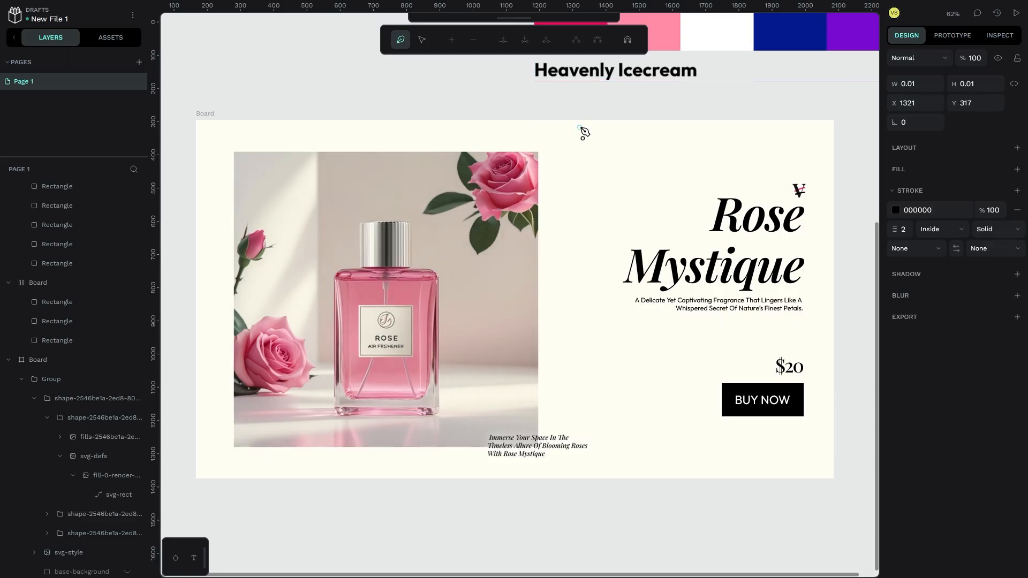
left_click(605, 158)
left_click_drag(634, 131, 554, 209)
left_click_drag(563, 164, 660, 183)
left_click_drag(582, 99, 549, 154)
left_click_drag(611, 144, 682, 109)
left_click_drag(691, 168, 620, 307)
left_click_drag(596, 206, 636, 208)
left_click_drag(577, 255, 648, 331)
left_click_drag(606, 249, 634, 153)
left_click_drag(585, 292, 633, 340)
left_click_drag(584, 306, 605, 391)
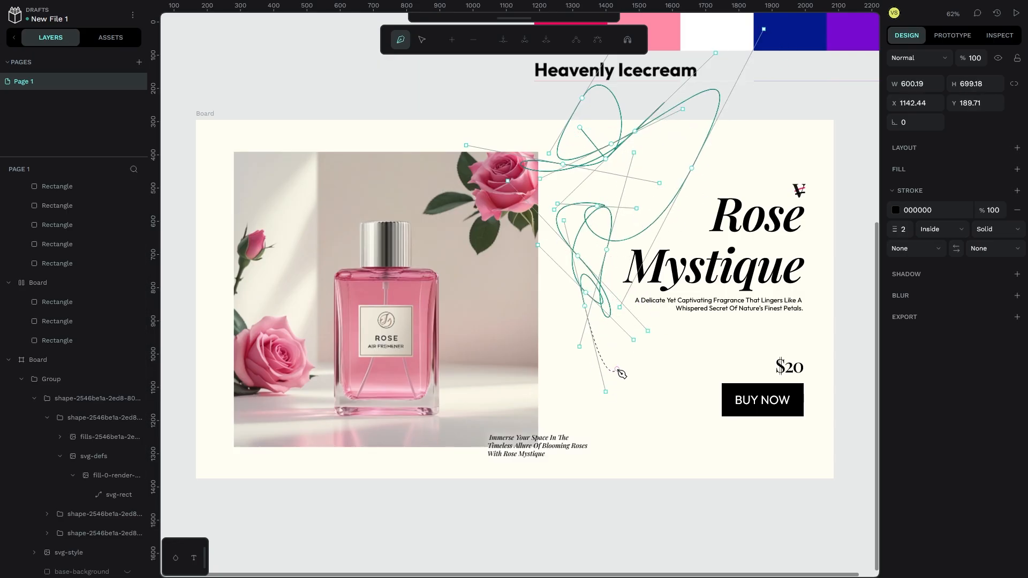
key("Escape")
- View the plugin manager and its plugin URL entry, and close it without installing anything
left_click(601, 31)
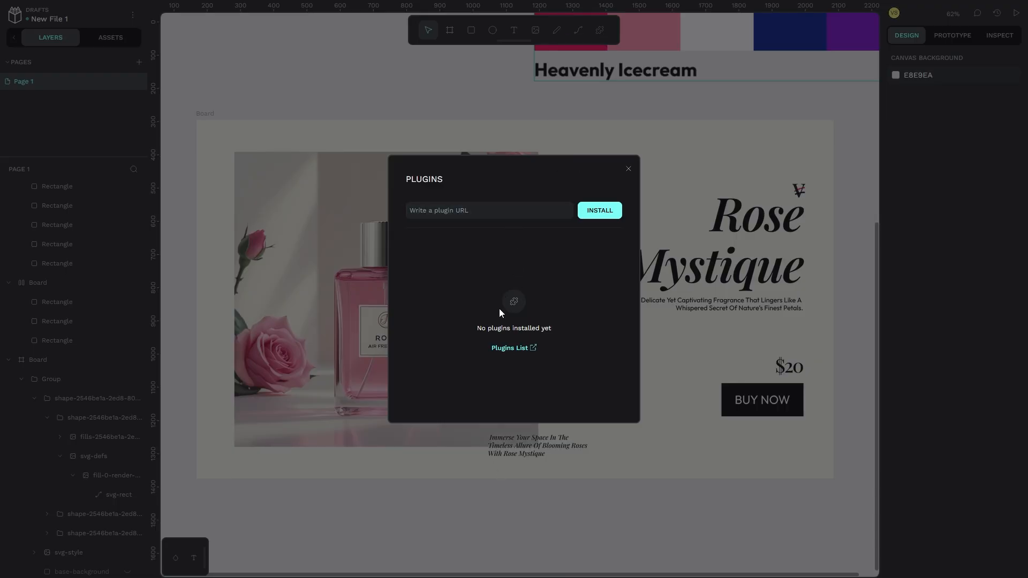
left_click(489, 216)
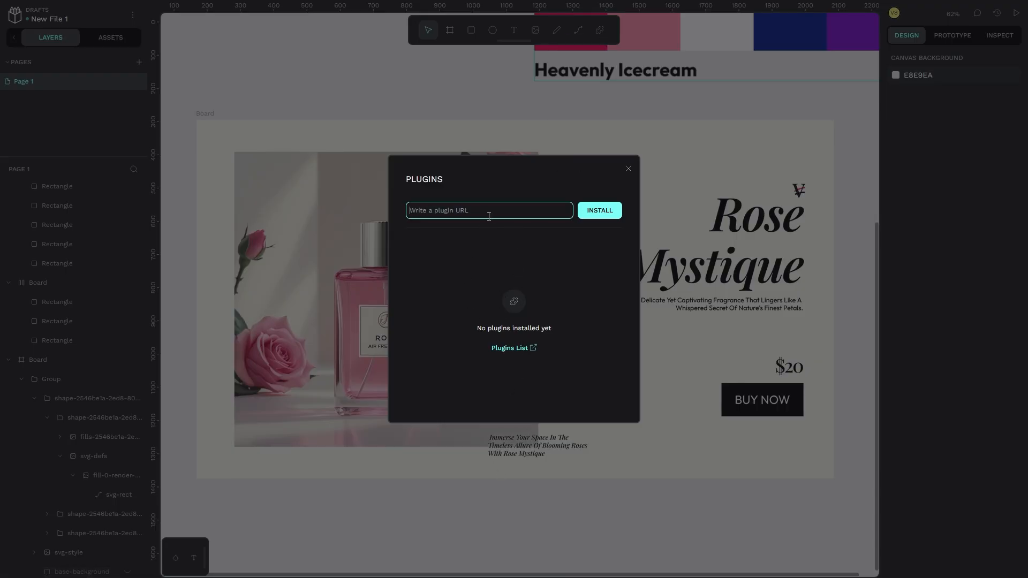
left_click(628, 169)
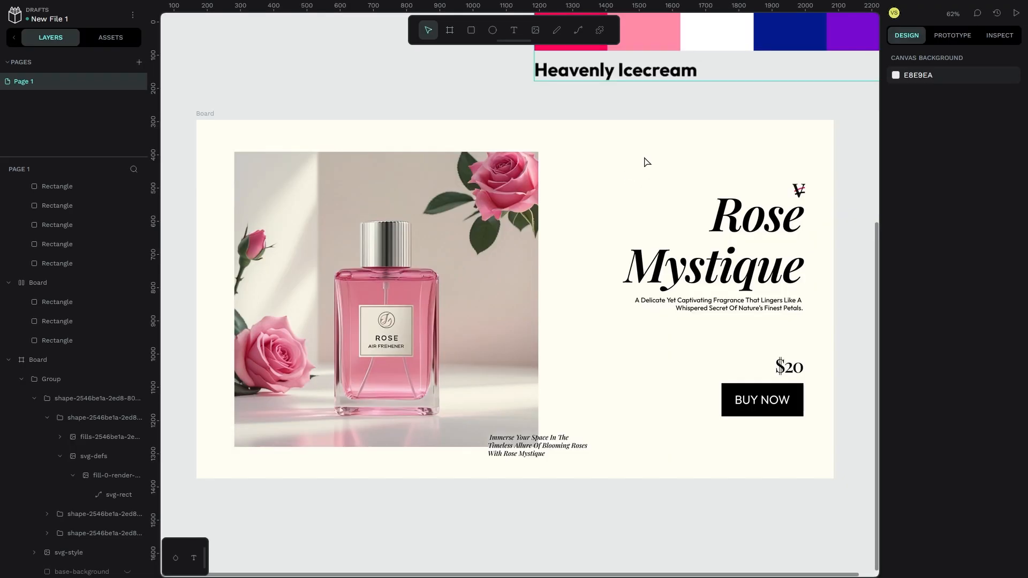
- Move the perfume banner board down the canvas, farther away from the Heavenly Icecream palette
scroll(699, 114, "down", 3)
scroll(699, 114, "up", 1)
scroll(699, 114, "left", 1)
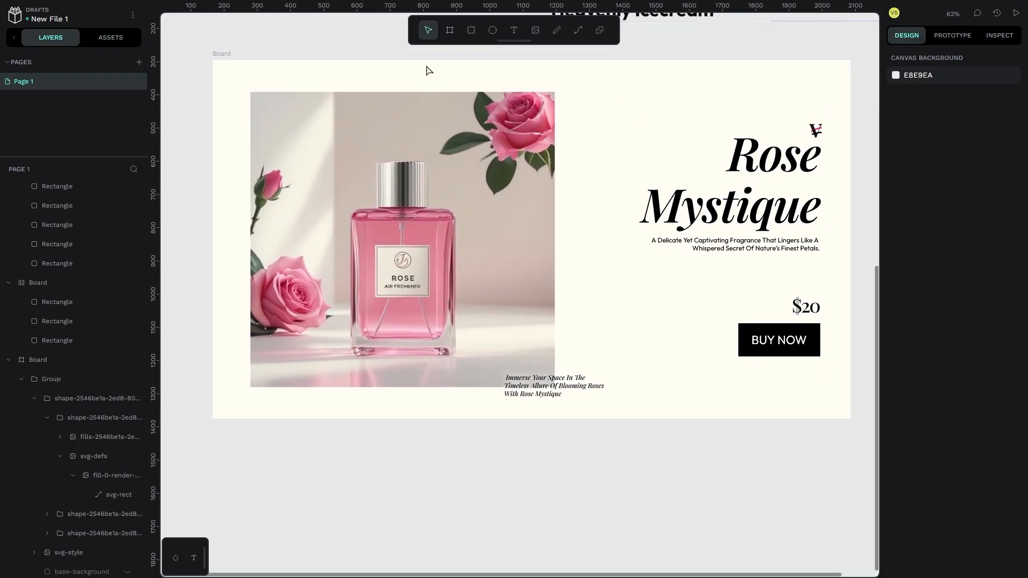
left_click_drag(209, 62, 203, 108)
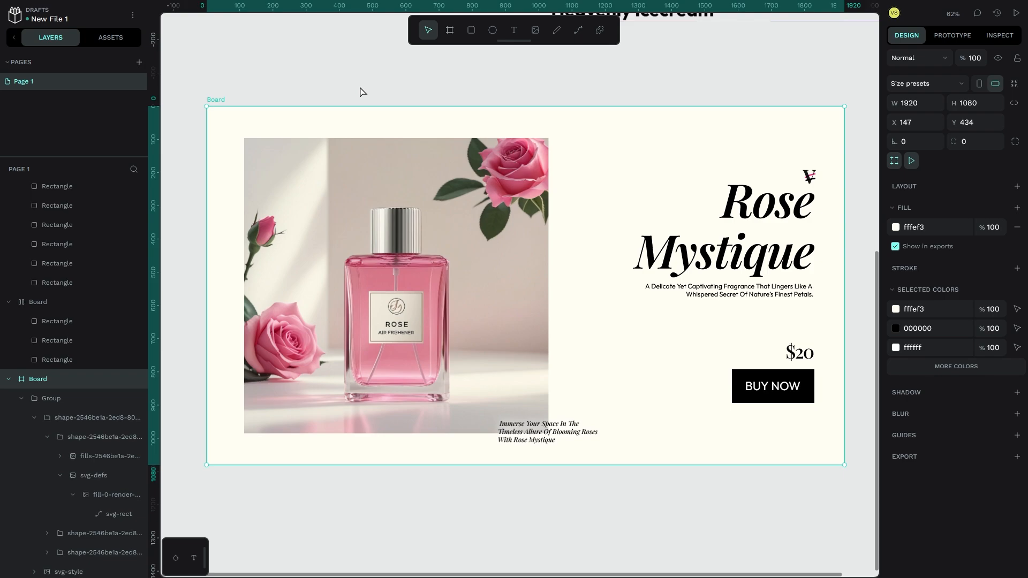
left_click(200, 457)
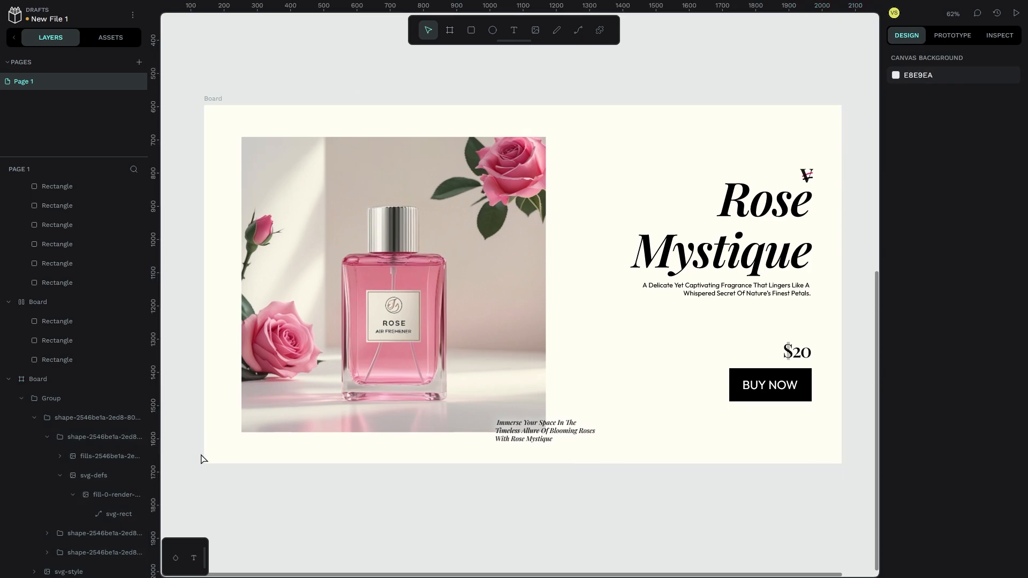
- Switch to prototype mode, select the banner board and run the prototype view
left_click(950, 35)
left_click(212, 110)
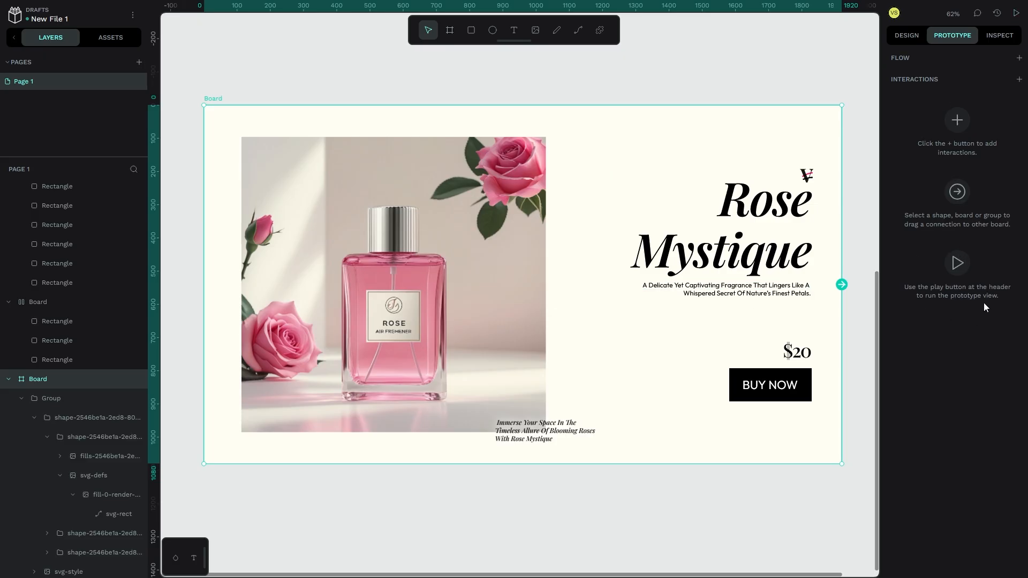
left_click(1016, 13)
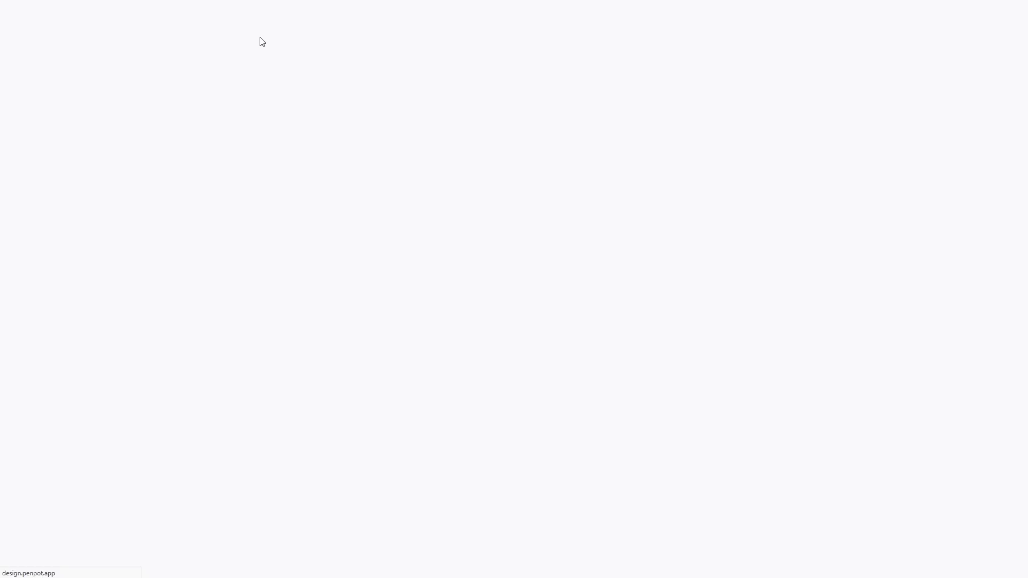